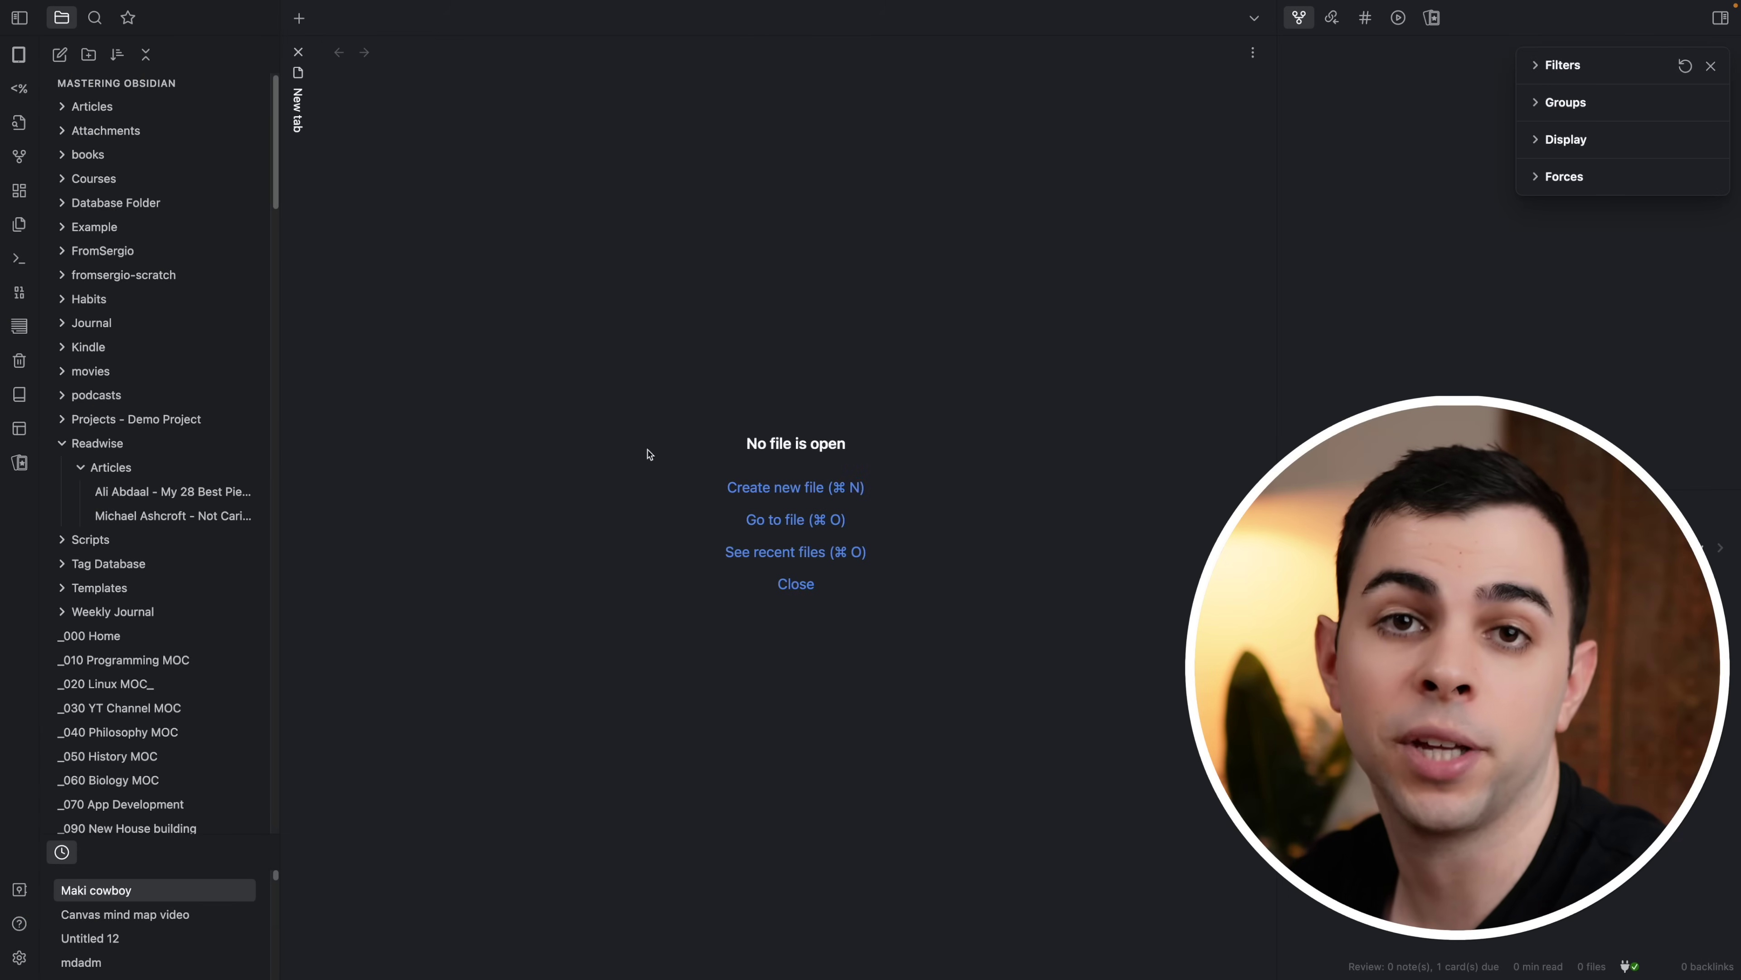
Step: Check the Canvas plugin in settings and dismiss the Database Folder actions menu
left_click(19, 957)
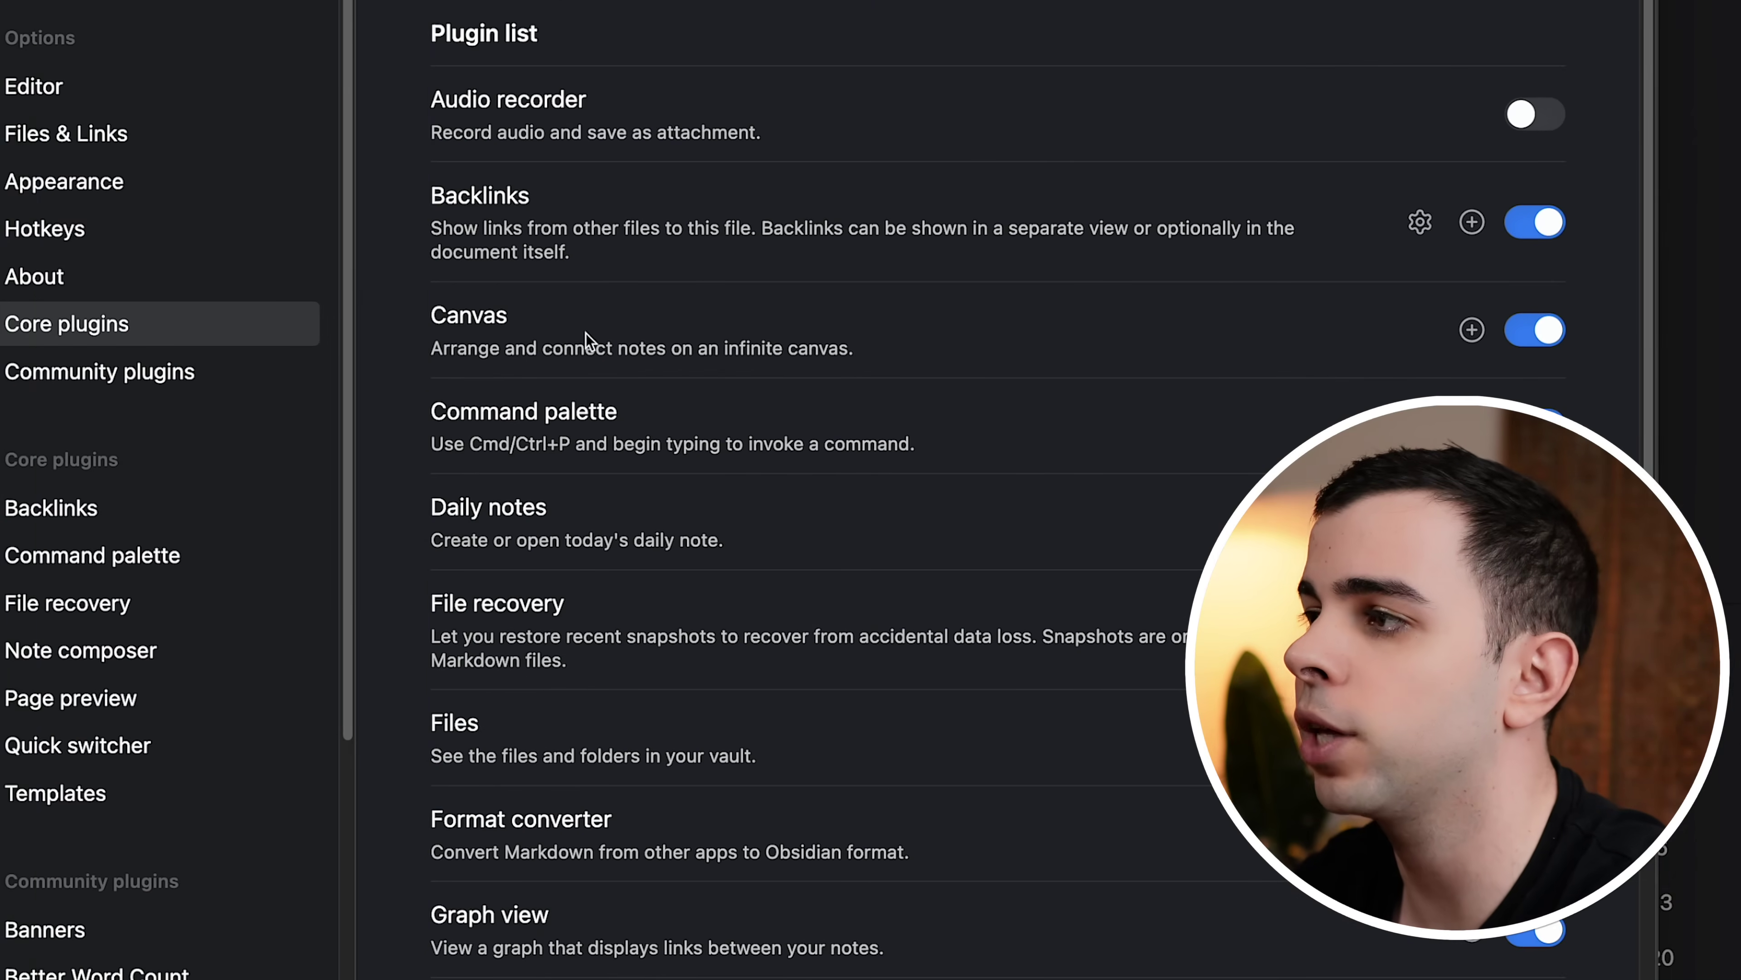
key("Escape")
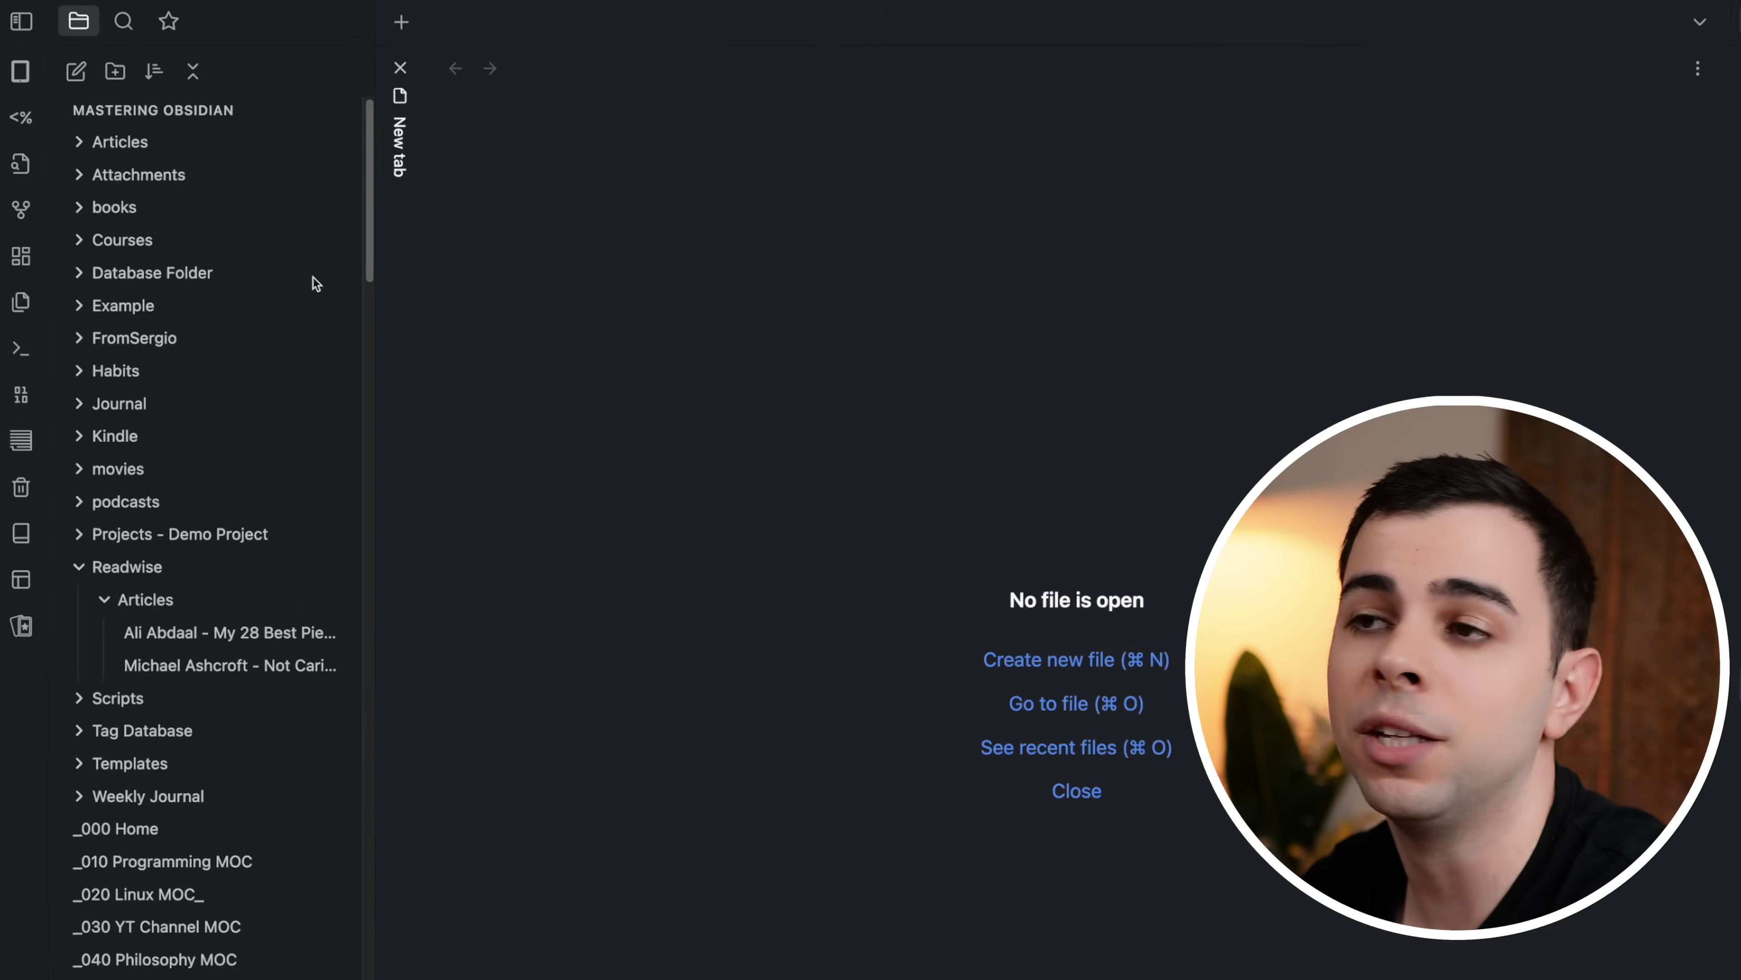
right_click(243, 270)
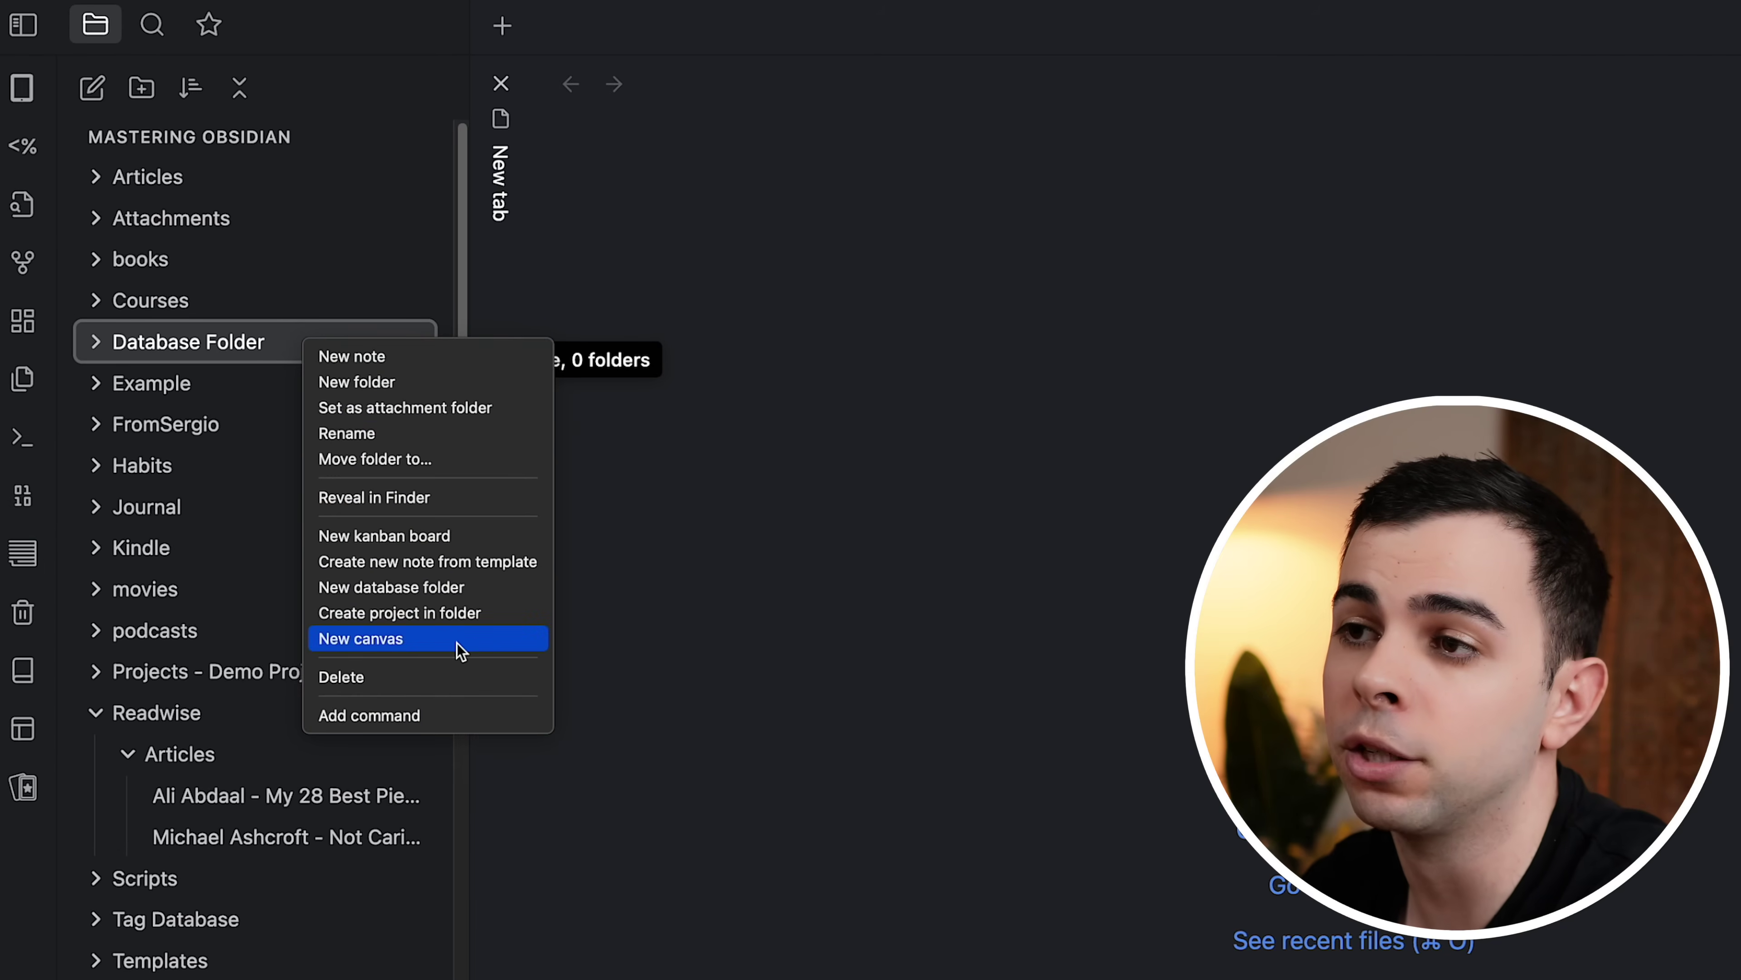
key("Escape")
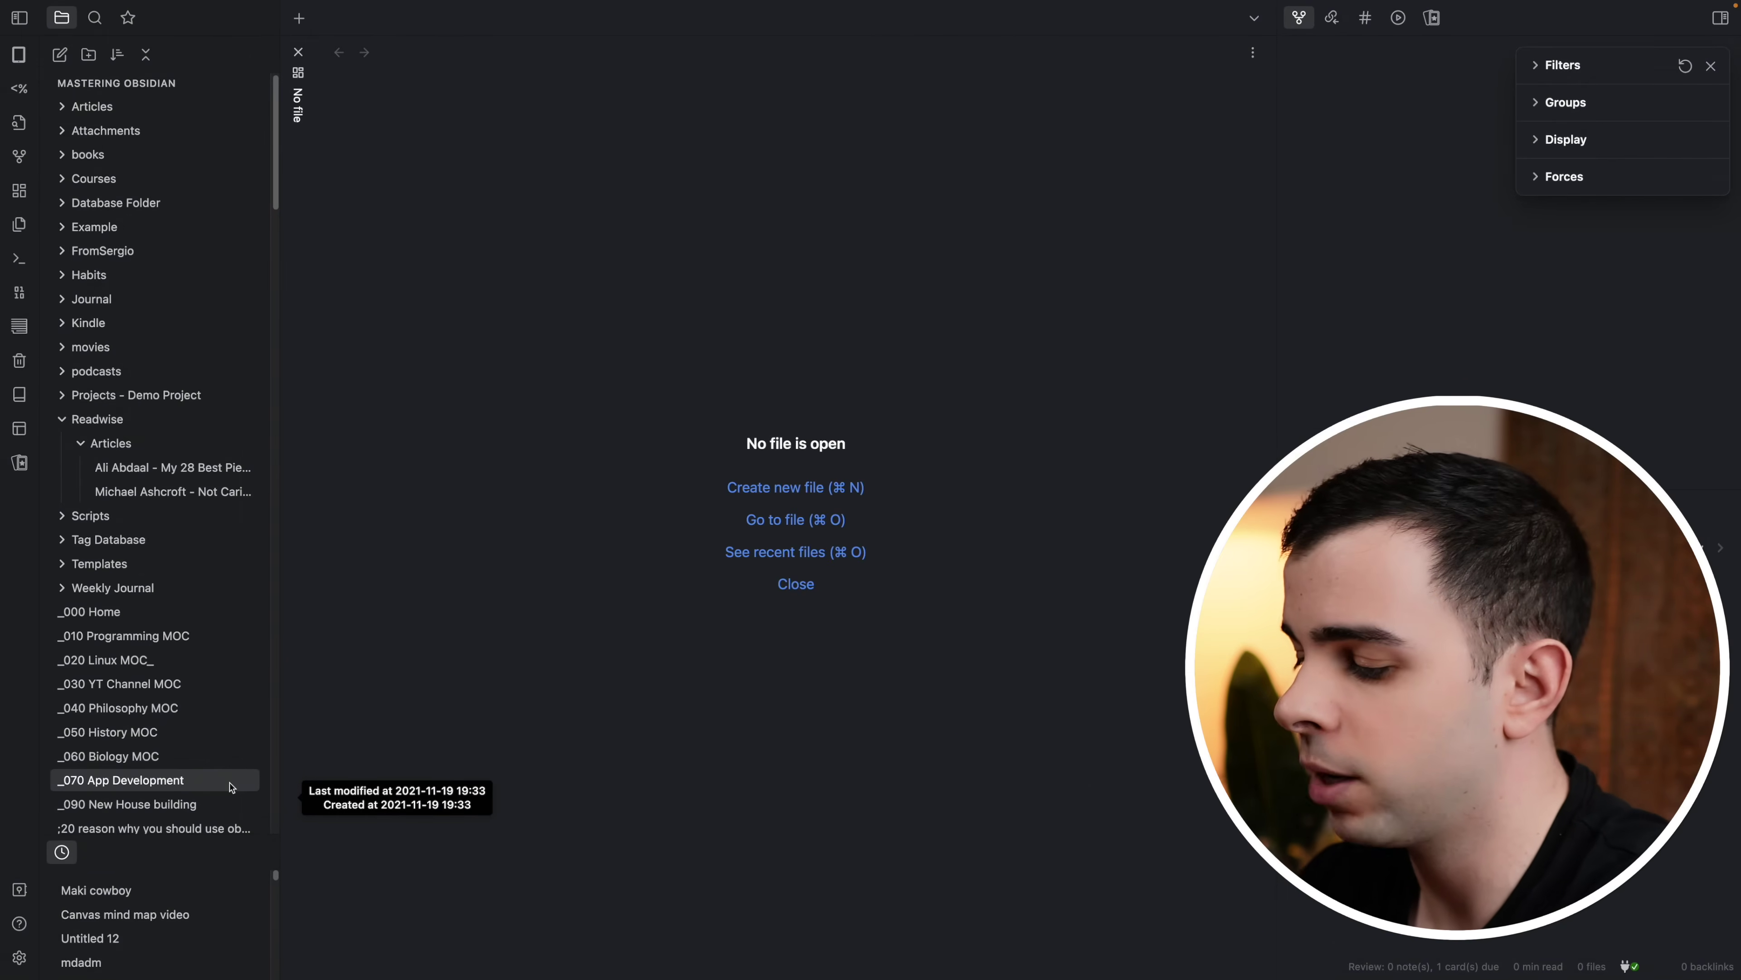
Step: Create a new canvas from the command palette and name it 'Demo Canvas'
key("super+p")
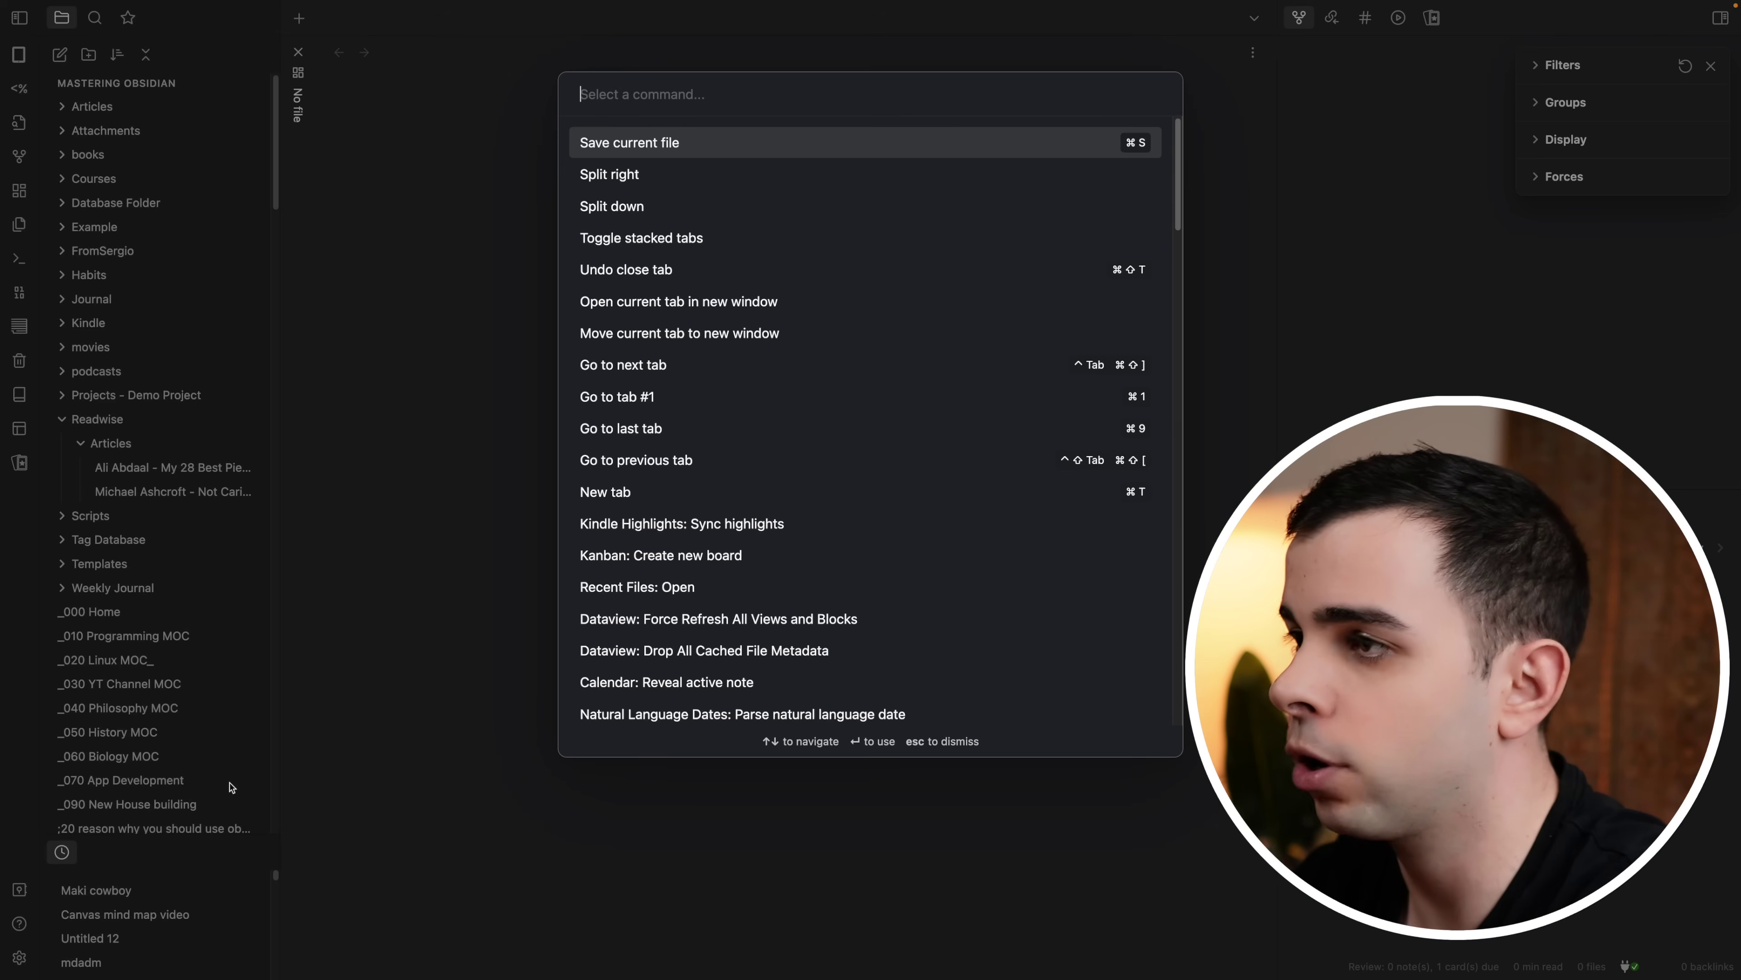
type("canvas")
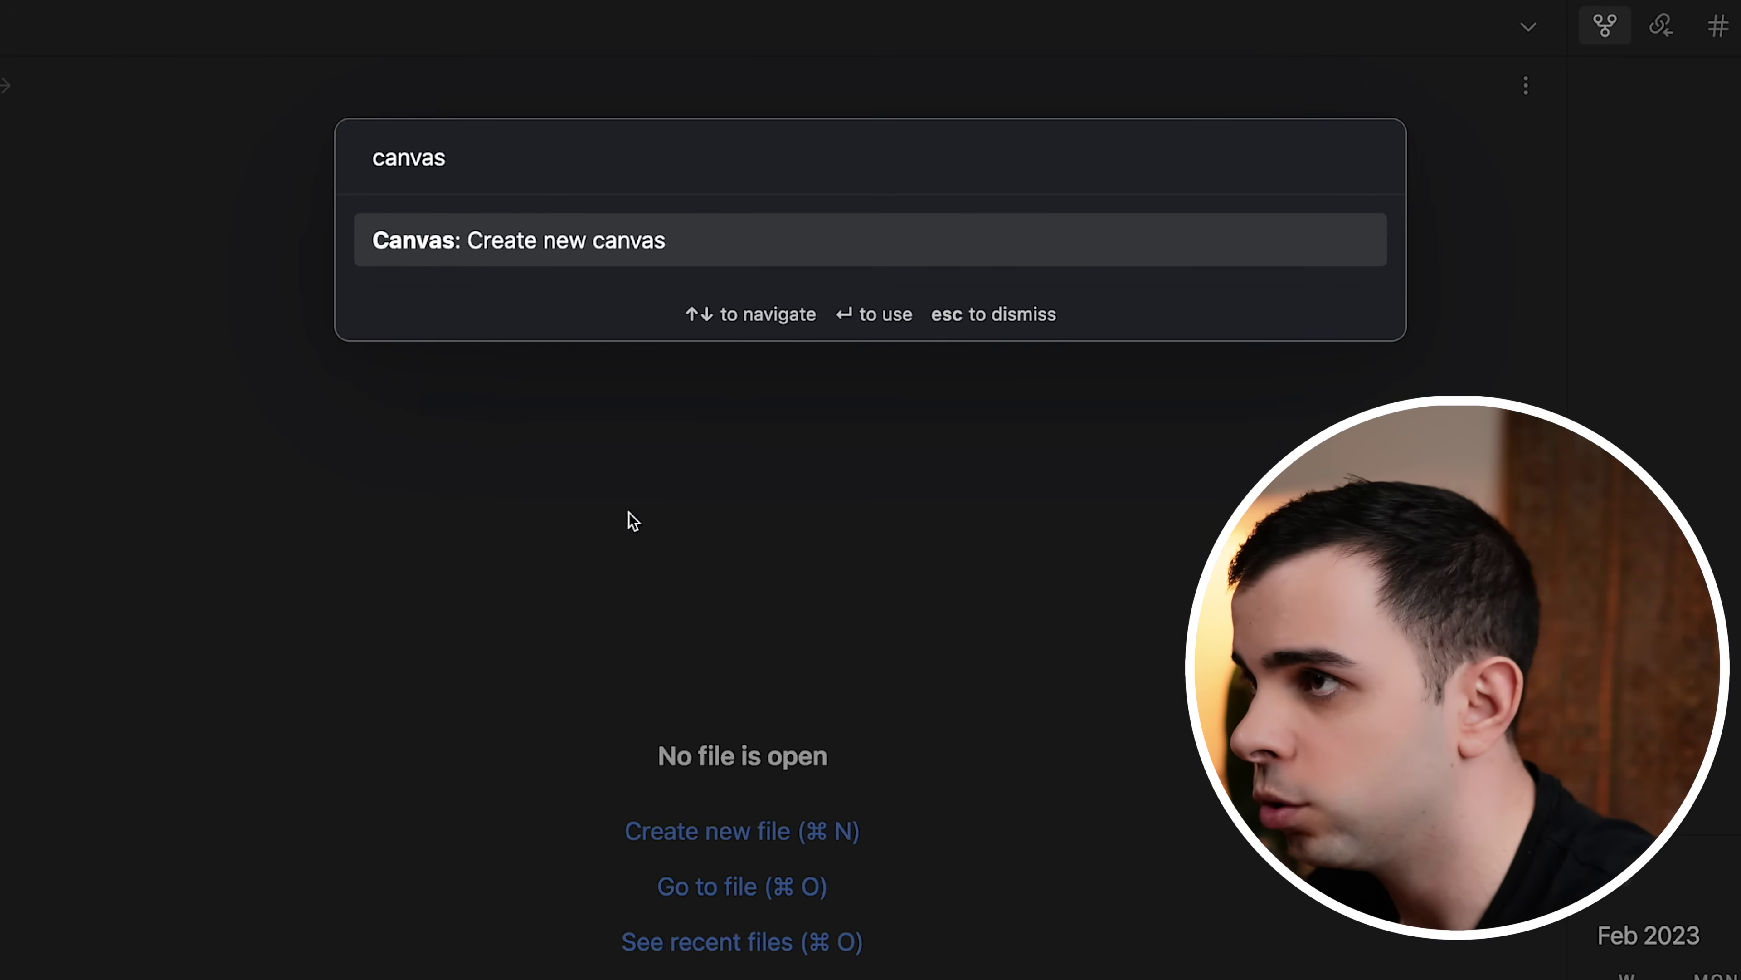
left_click(754, 242)
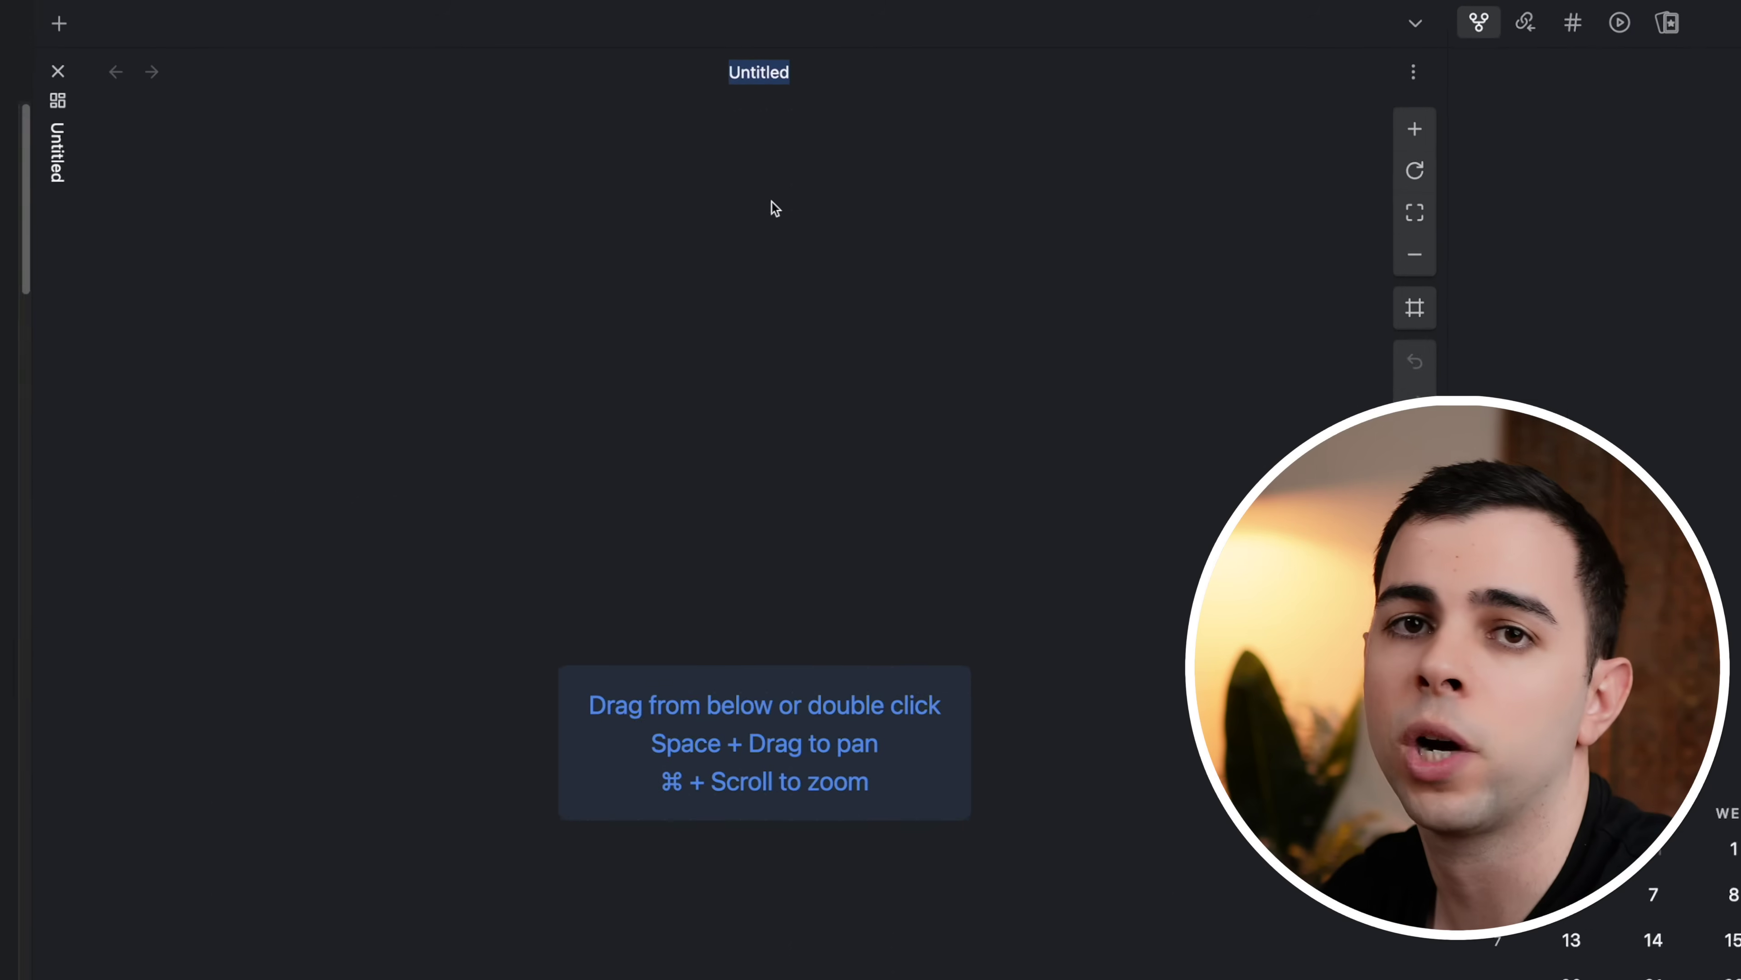
key("BackSpace")
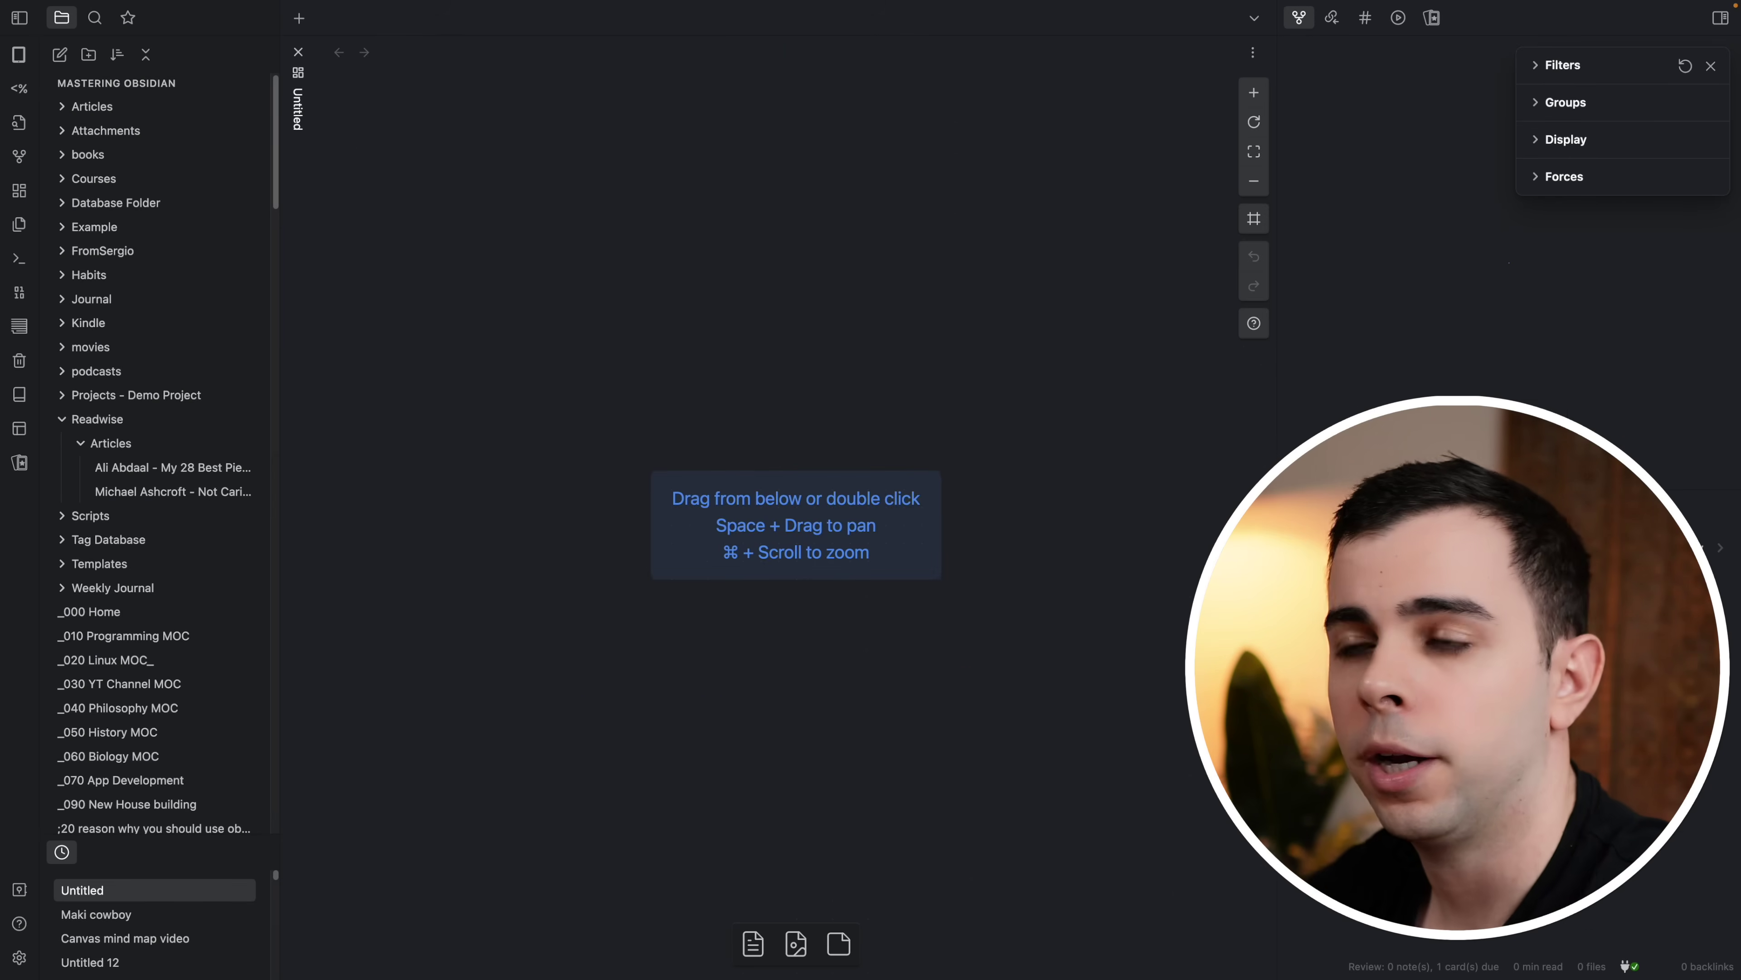
type("Demo Canvas")
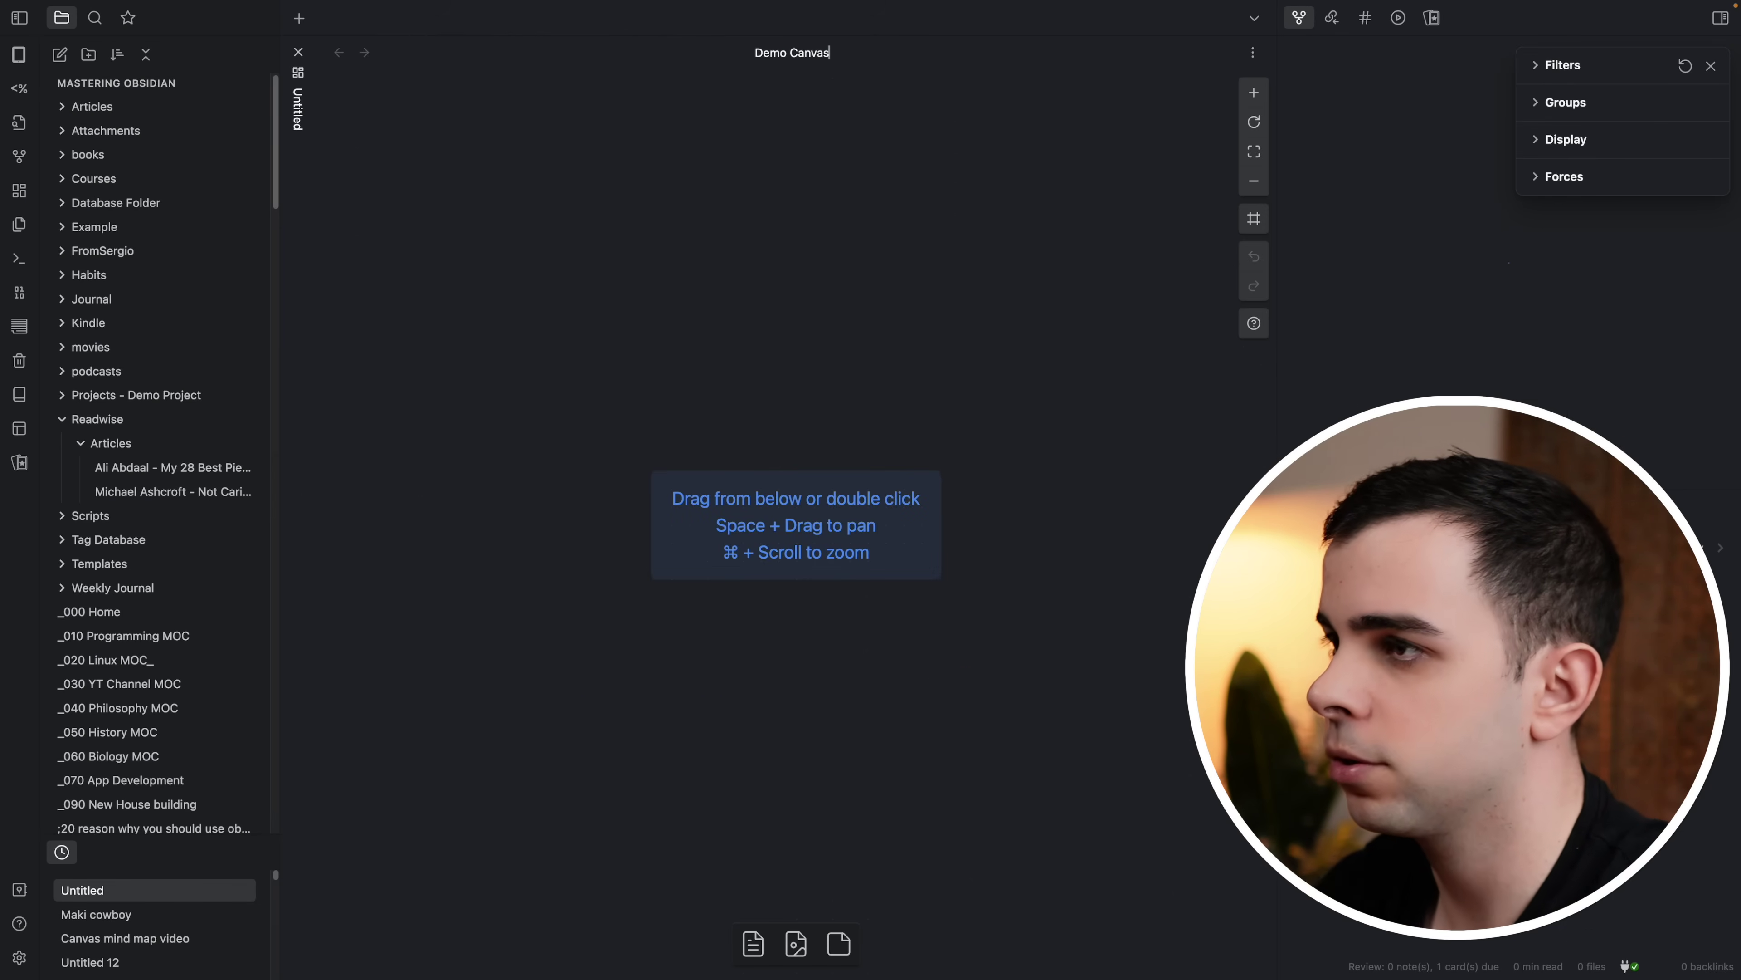
key("Return")
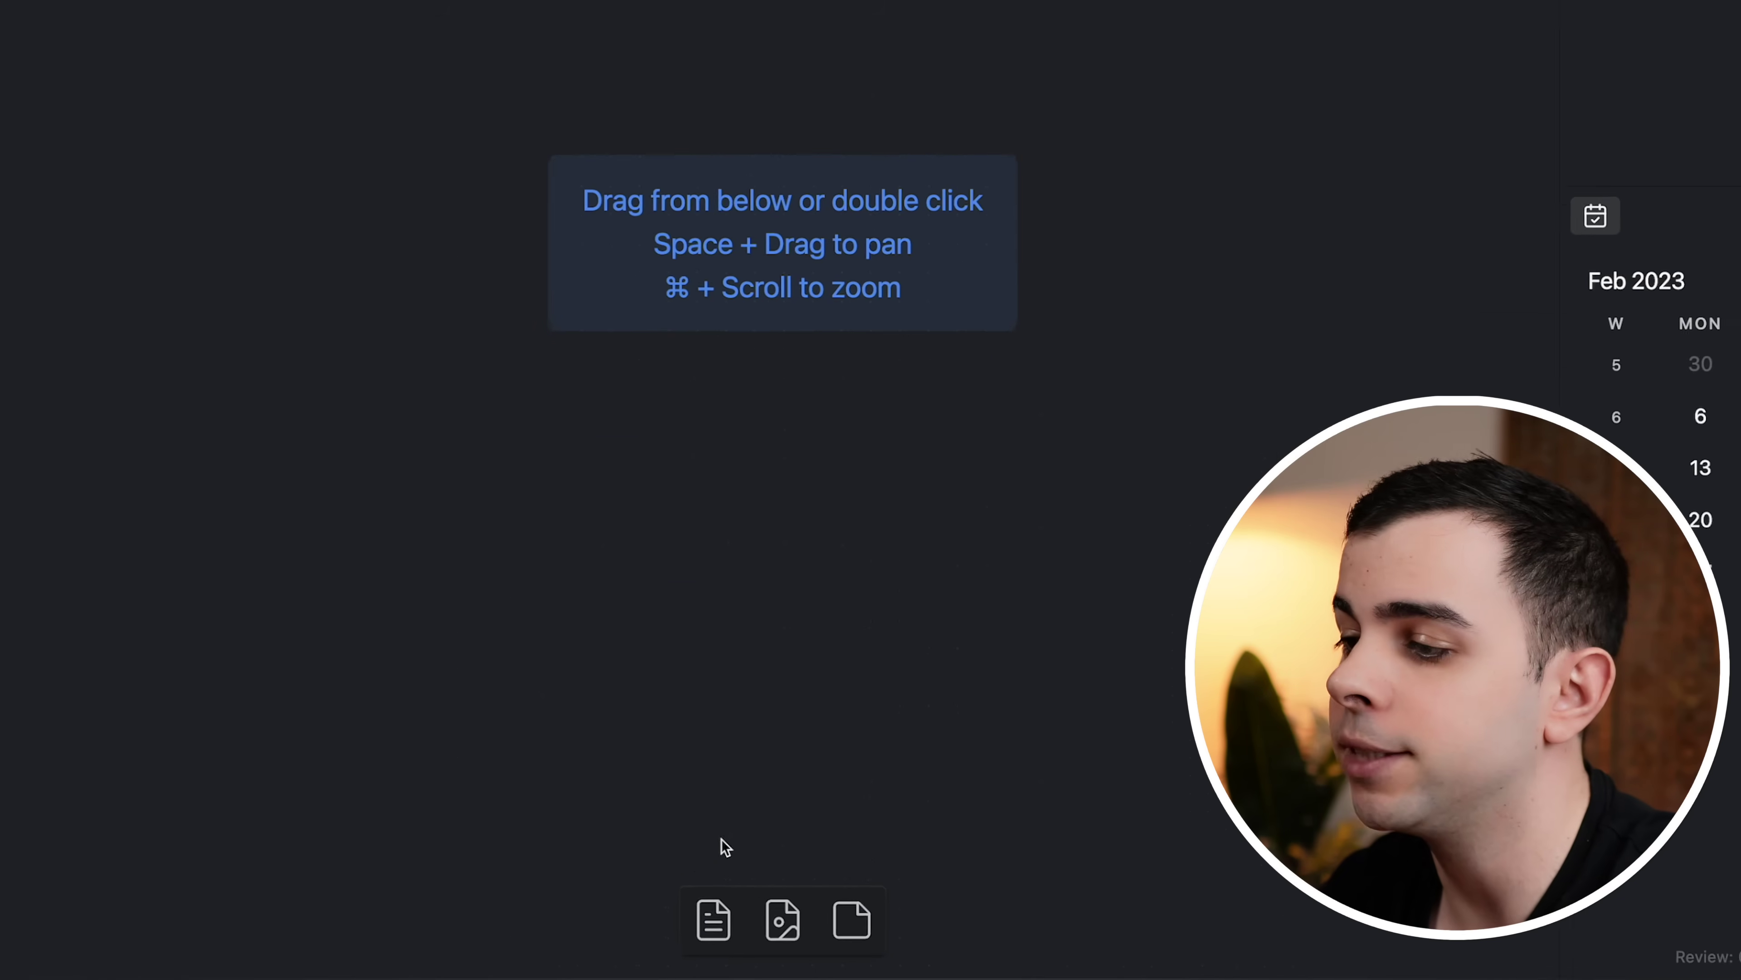
Step: Add the Random Note as a card by searching 'random' from the note toolbar icon
left_click_drag(707, 916, 579, 404)
type("random")
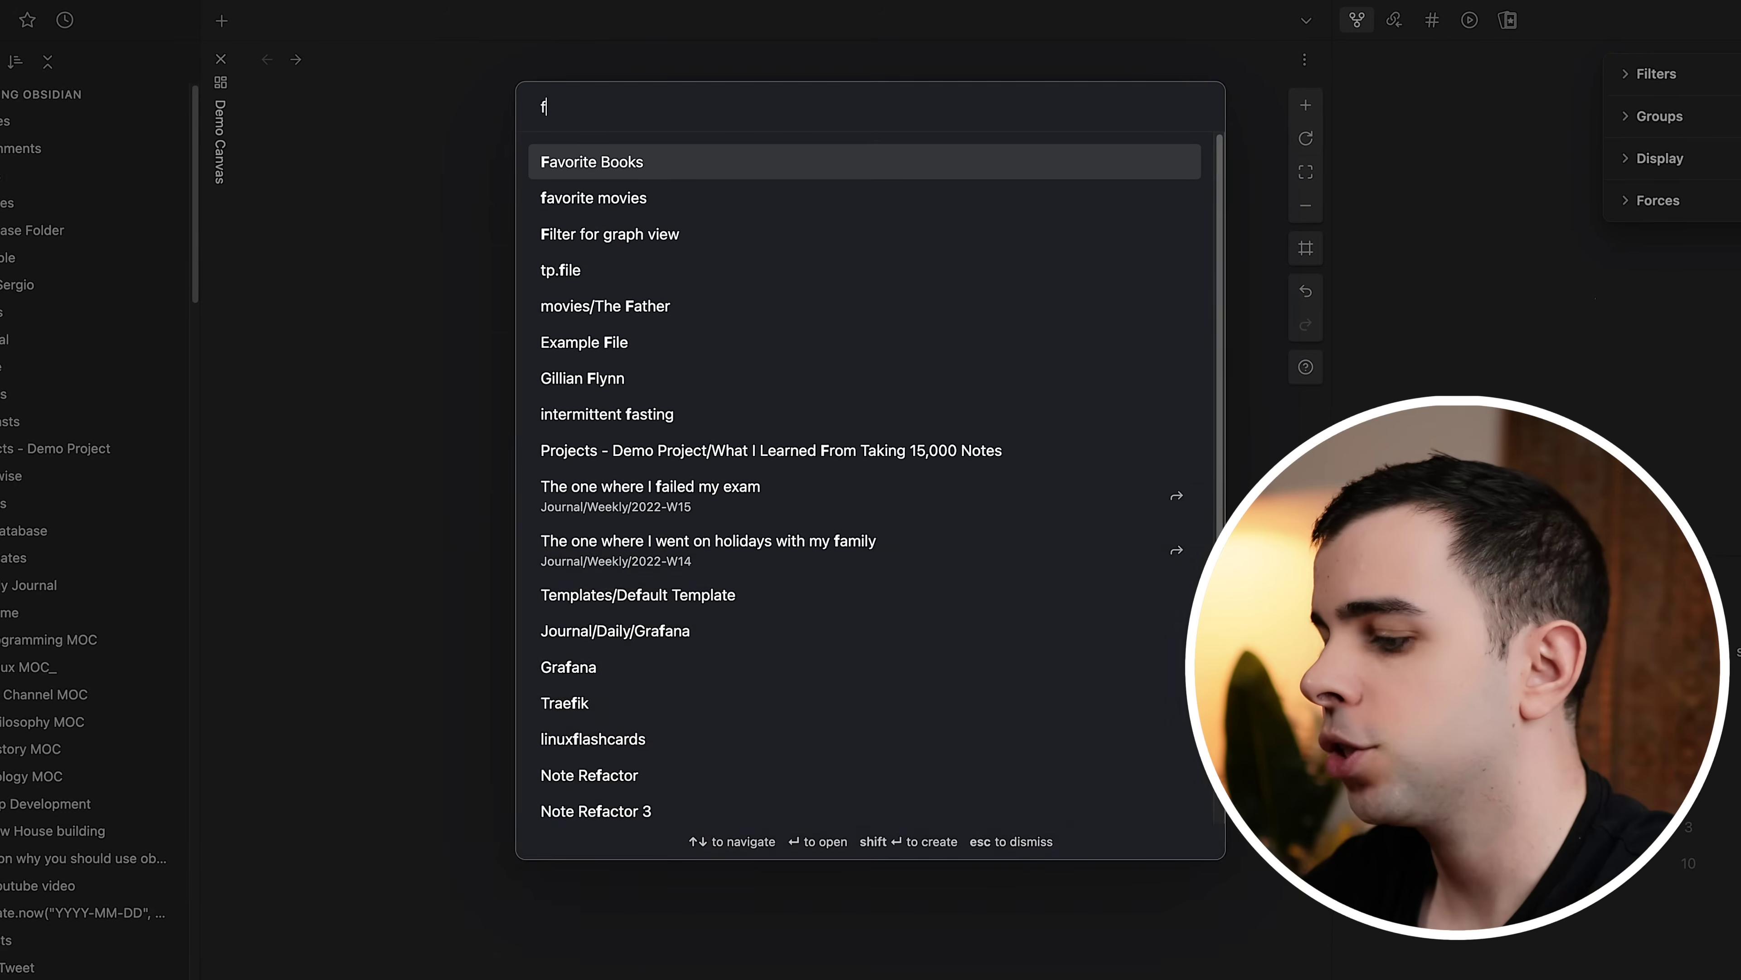
key("Return")
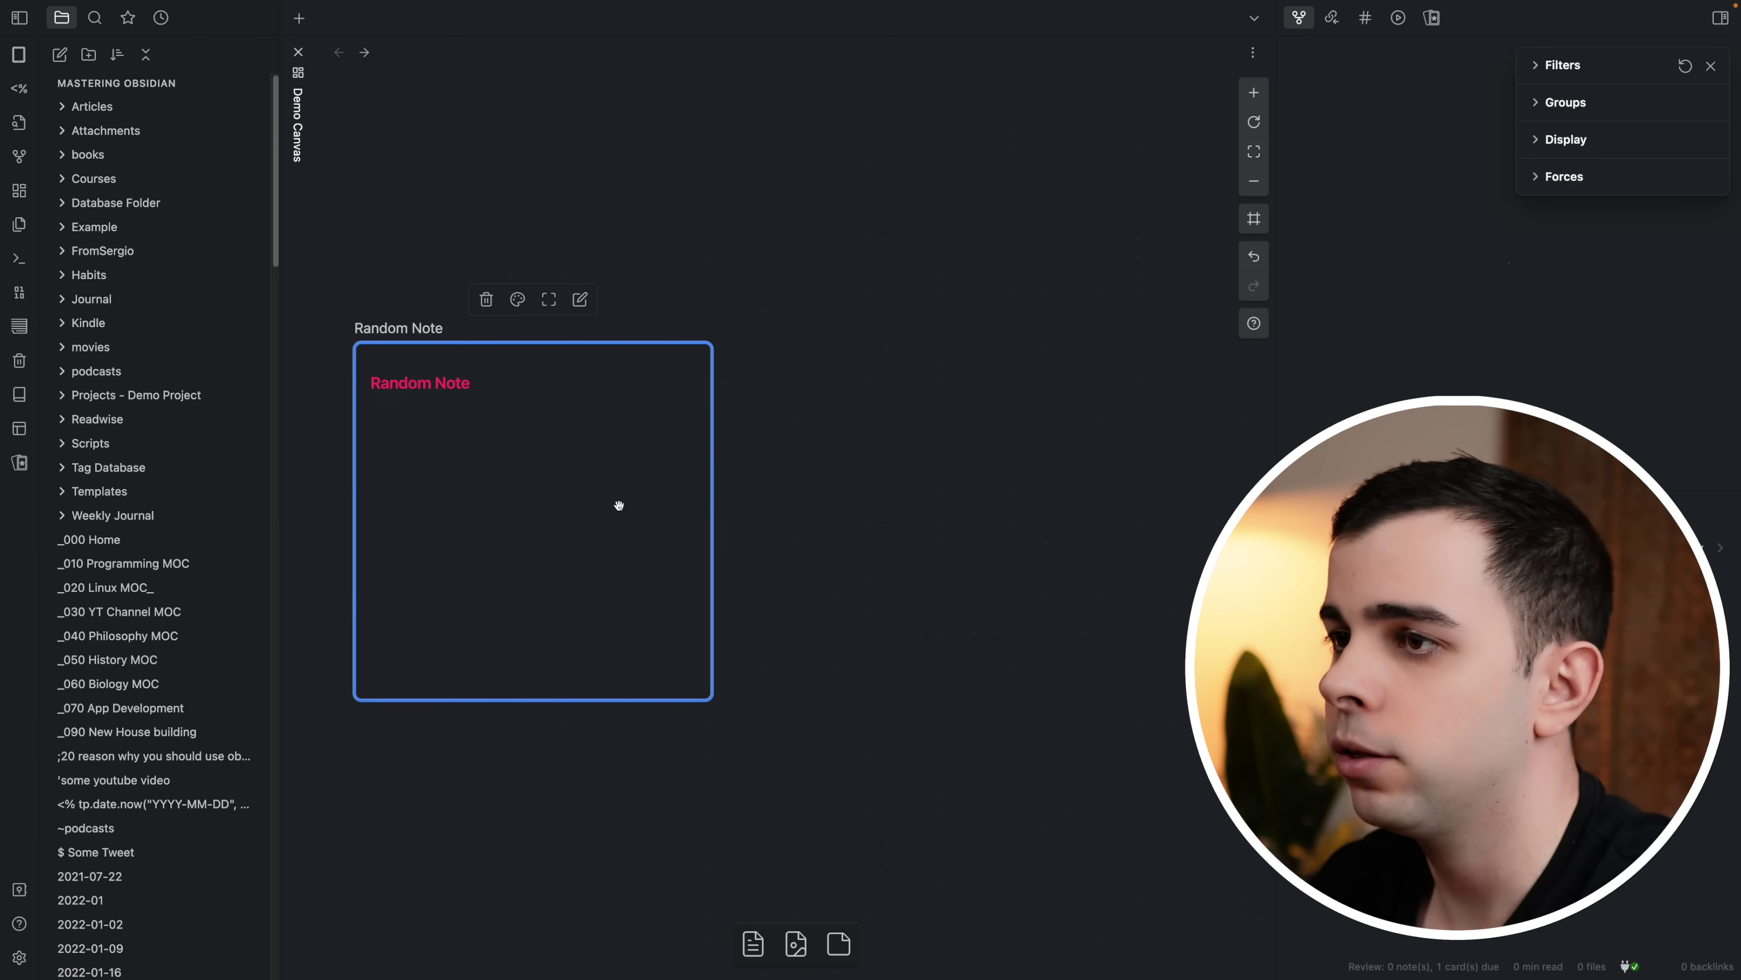
key("super+a")
left_click(563, 419)
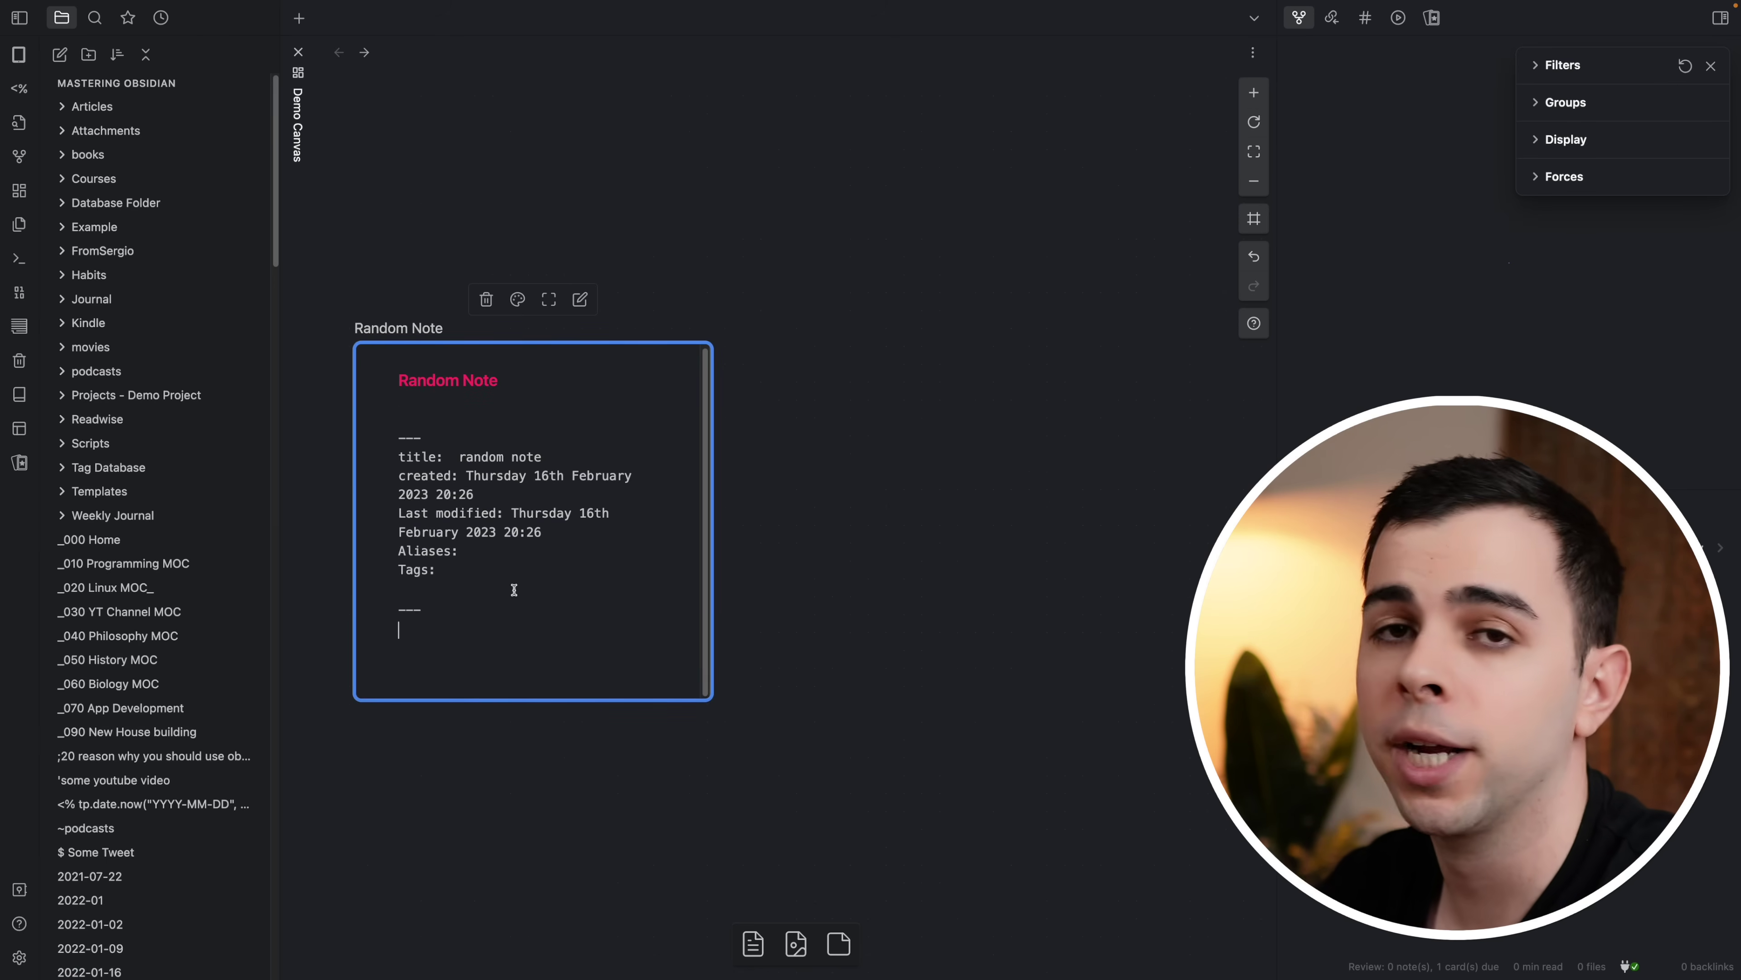
Step: Drop the Dataview video note from the file explorer onto the canvas's right side
left_click(1073, 374)
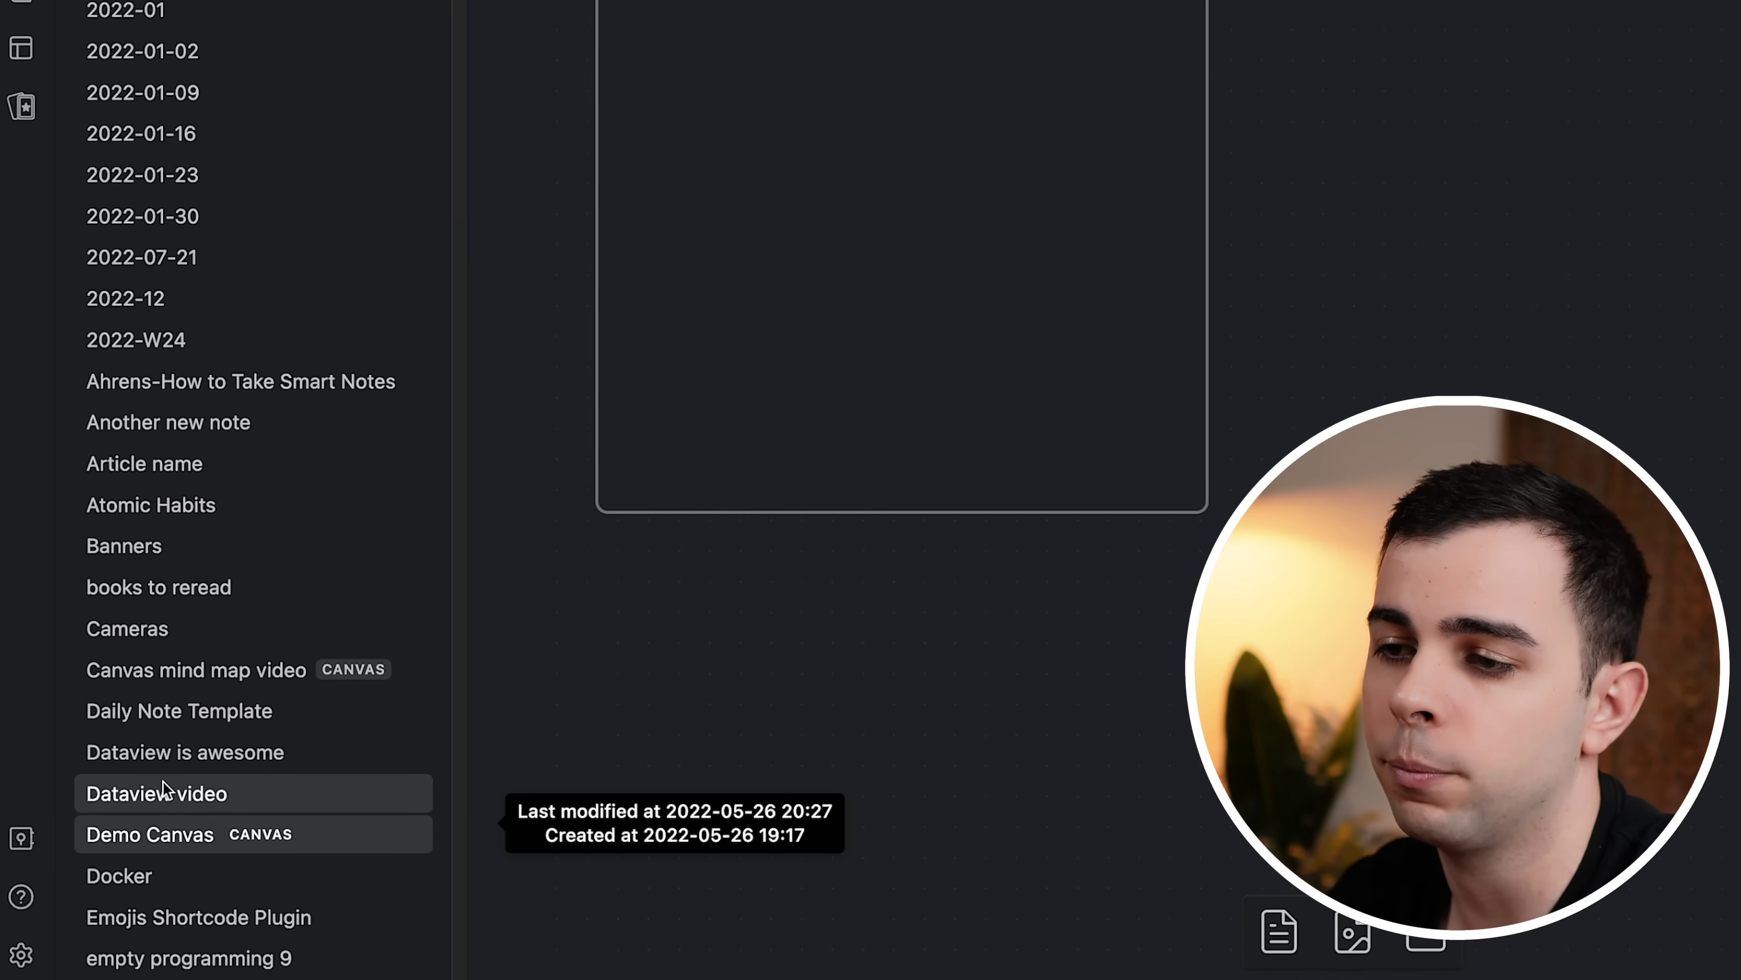
left_click_drag(162, 788, 808, 173)
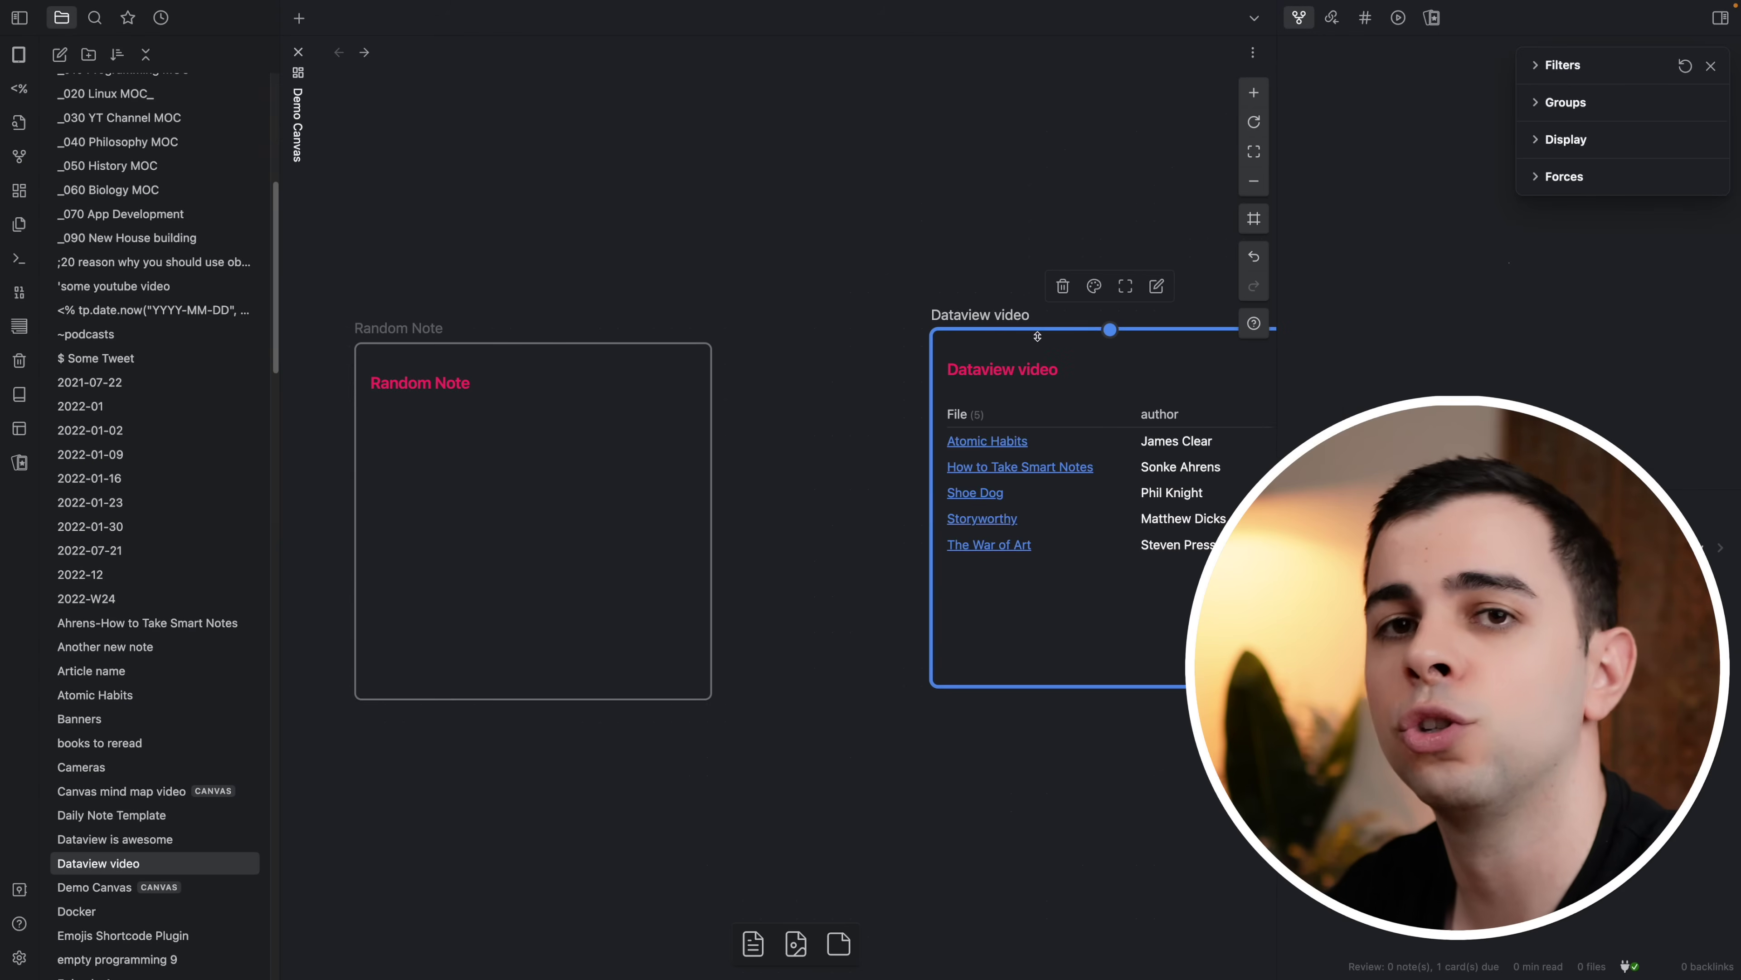
left_click(833, 200)
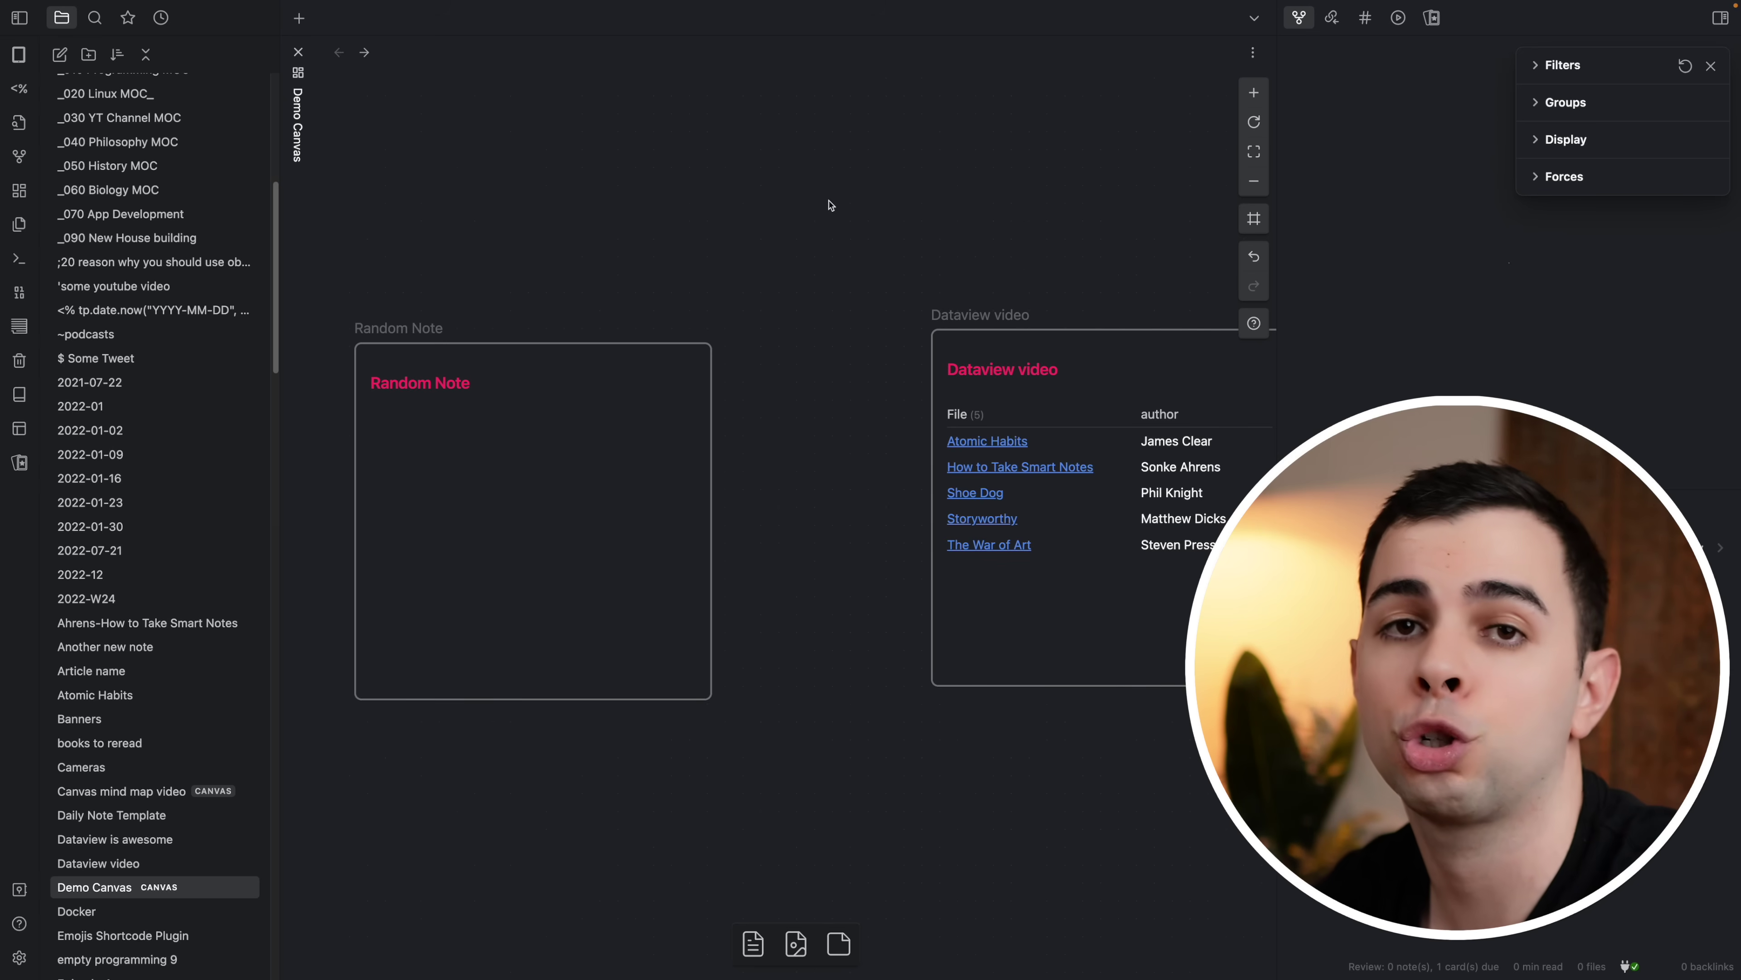
Step: Delete the Dataview video card, re-add it from the vault, then delete it again
left_click_drag(892, 235, 974, 357)
key("Delete")
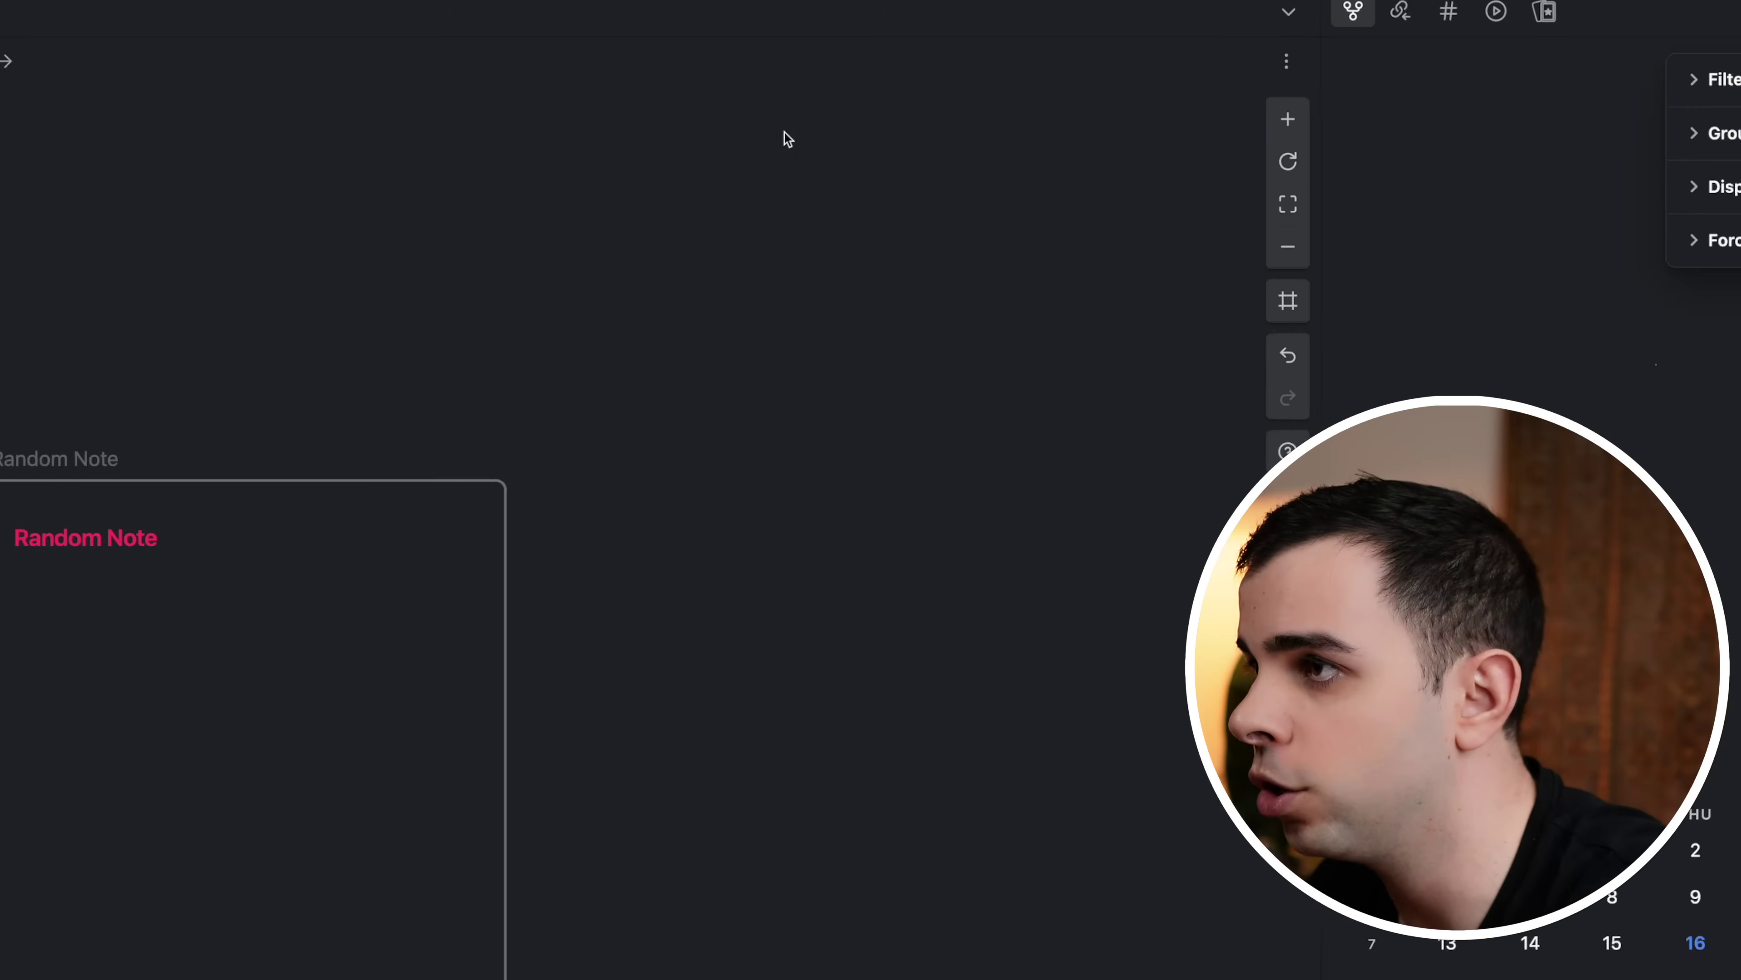
right_click(785, 133)
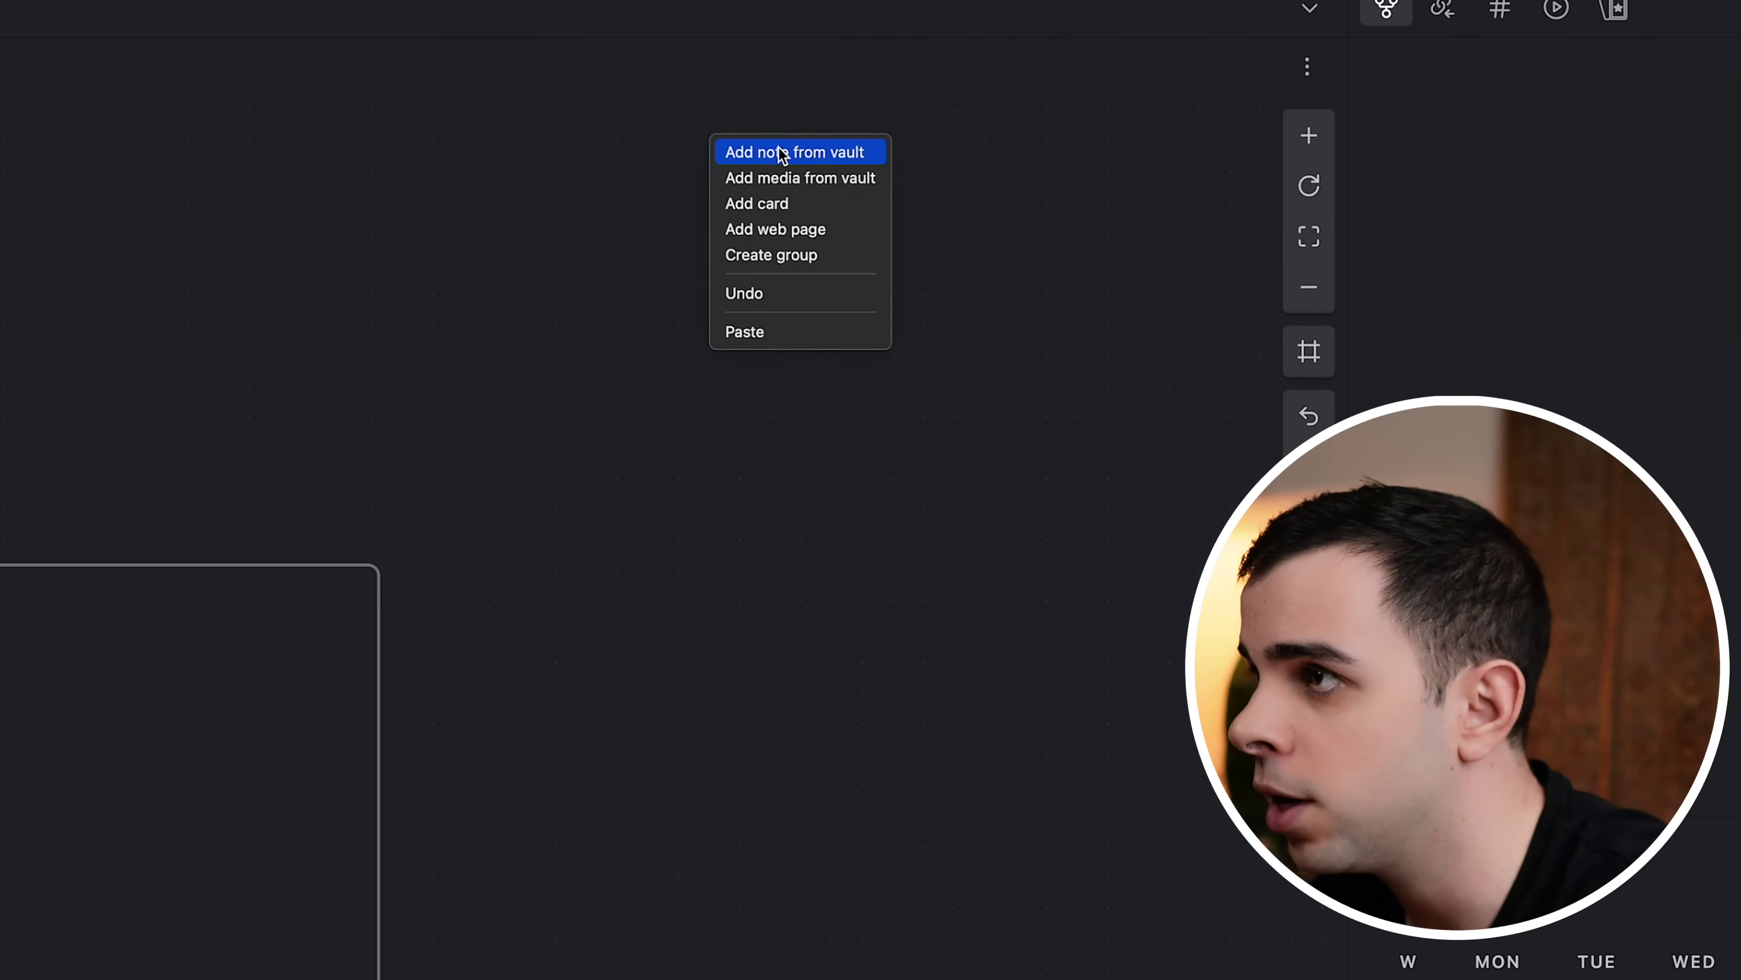
left_click(778, 149)
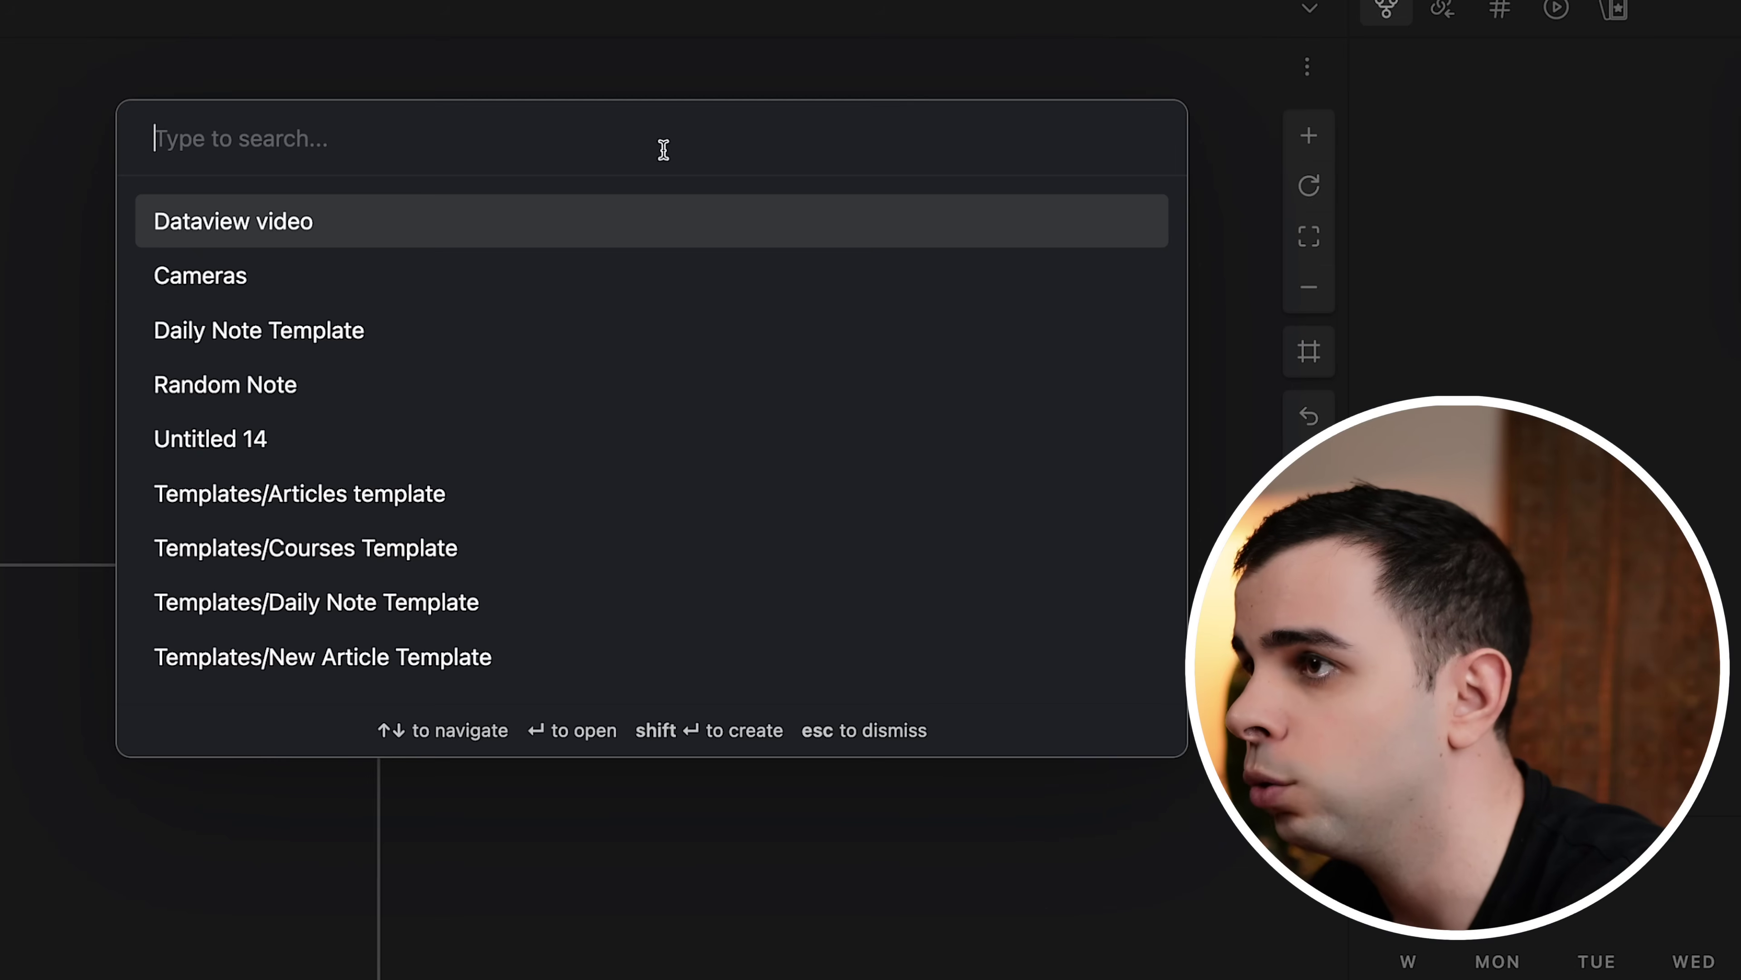
left_click(272, 230)
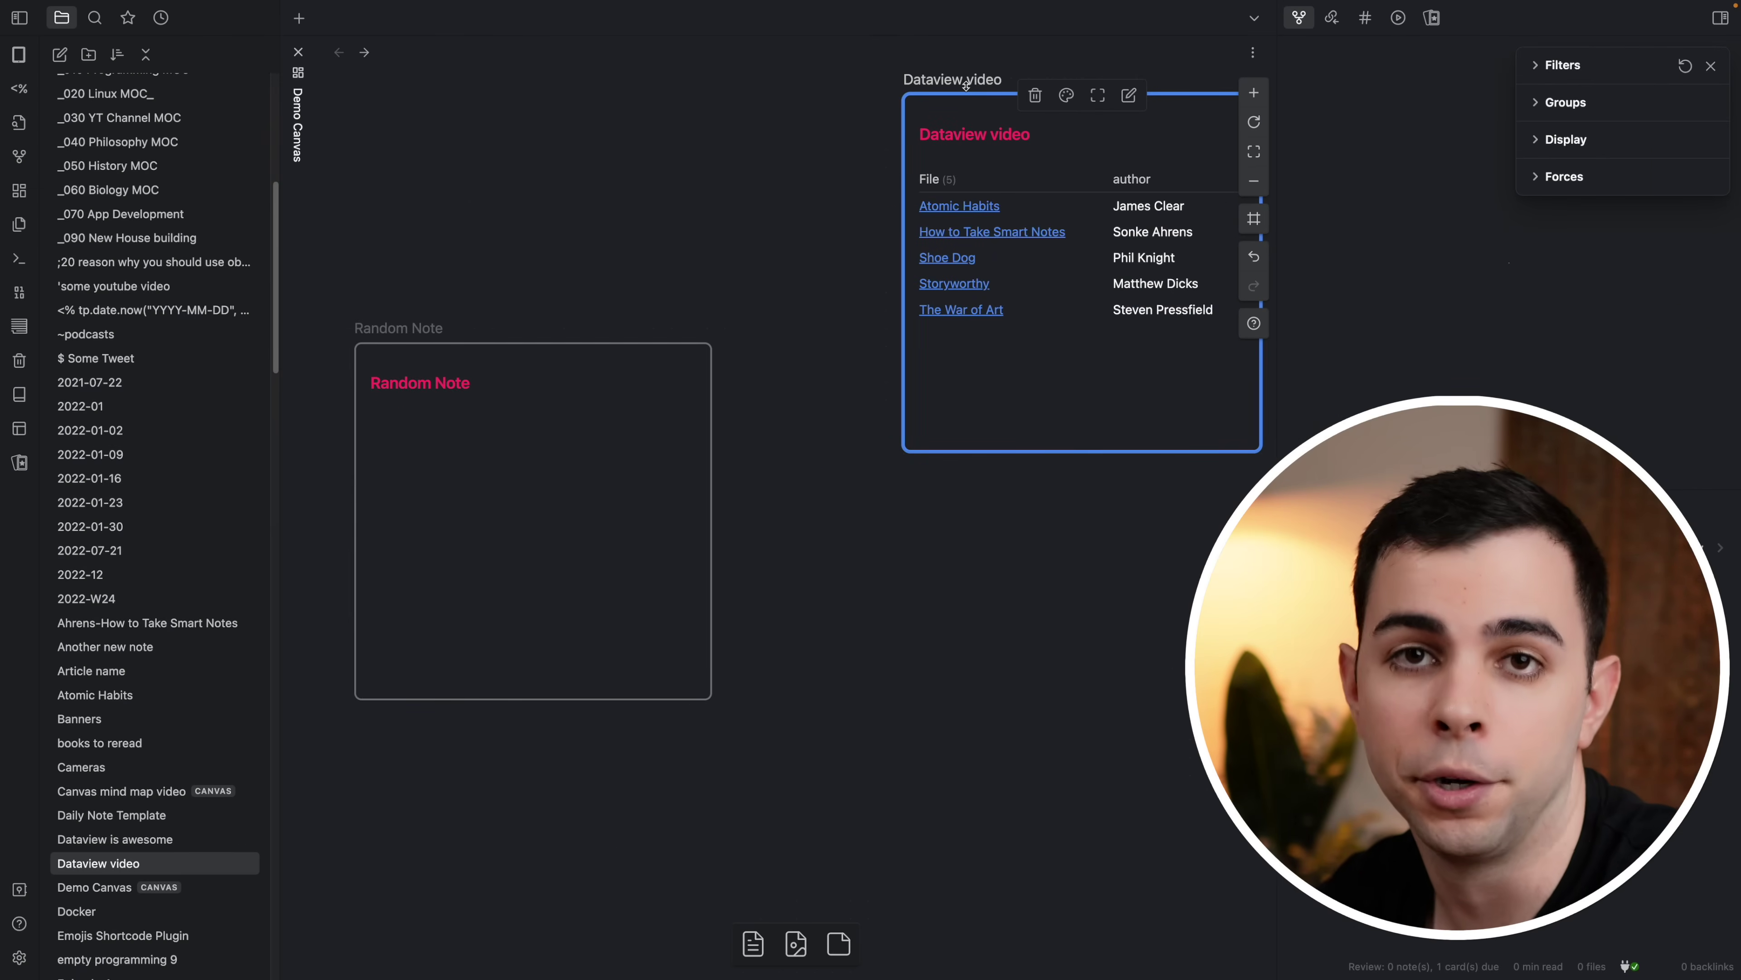
left_click(882, 324)
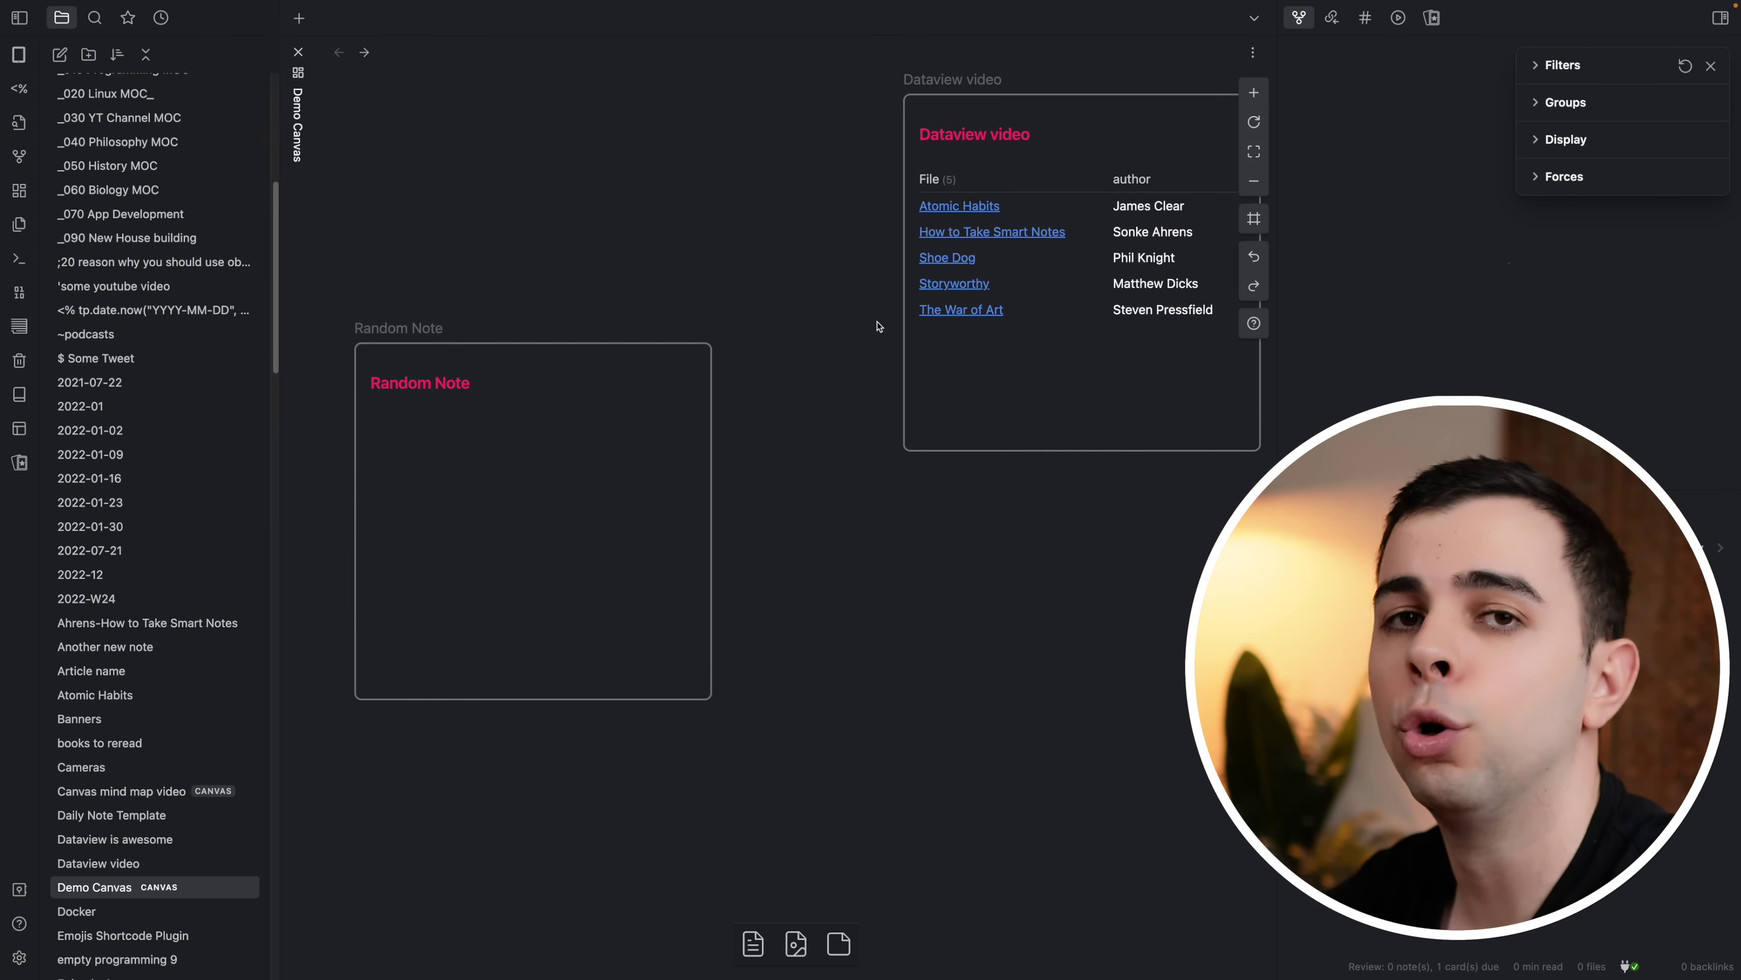
left_click_drag(853, 240, 1070, 456)
key("Delete")
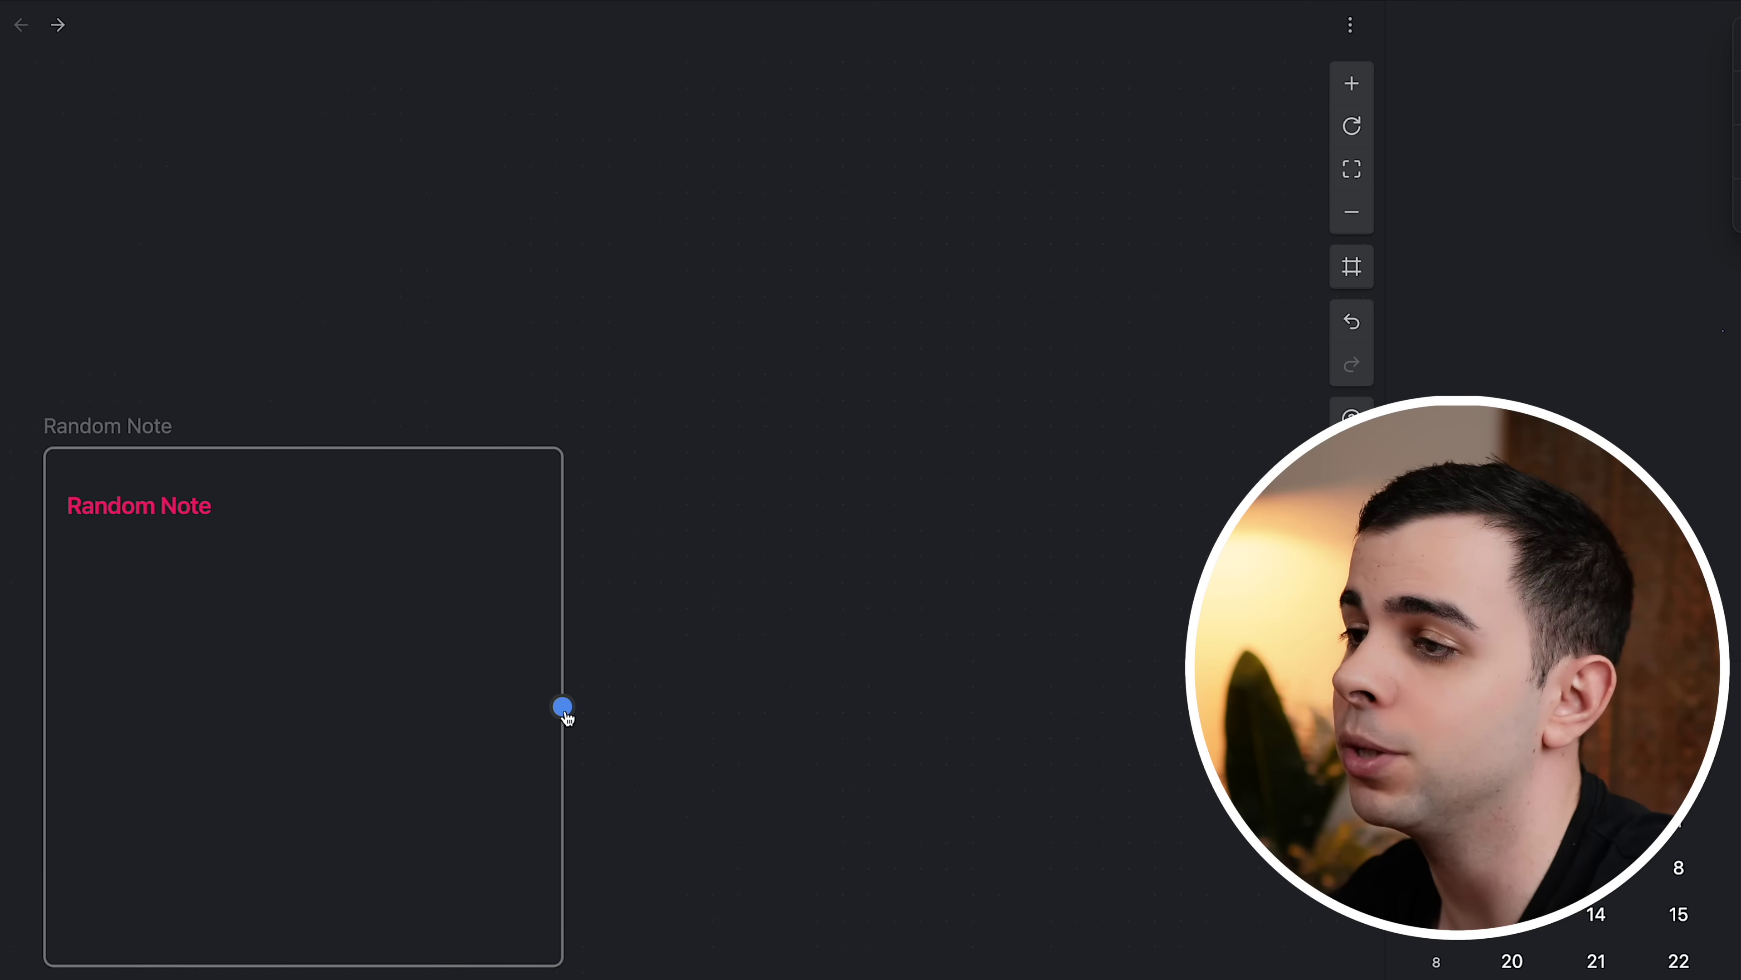
Step: Draw an arrow from Random Note to a new Dataview video card, then delete both cards
left_click_drag(562, 707, 816, 275)
left_click(884, 299)
left_click(509, 143)
left_click_drag(351, 324, 1171, 910)
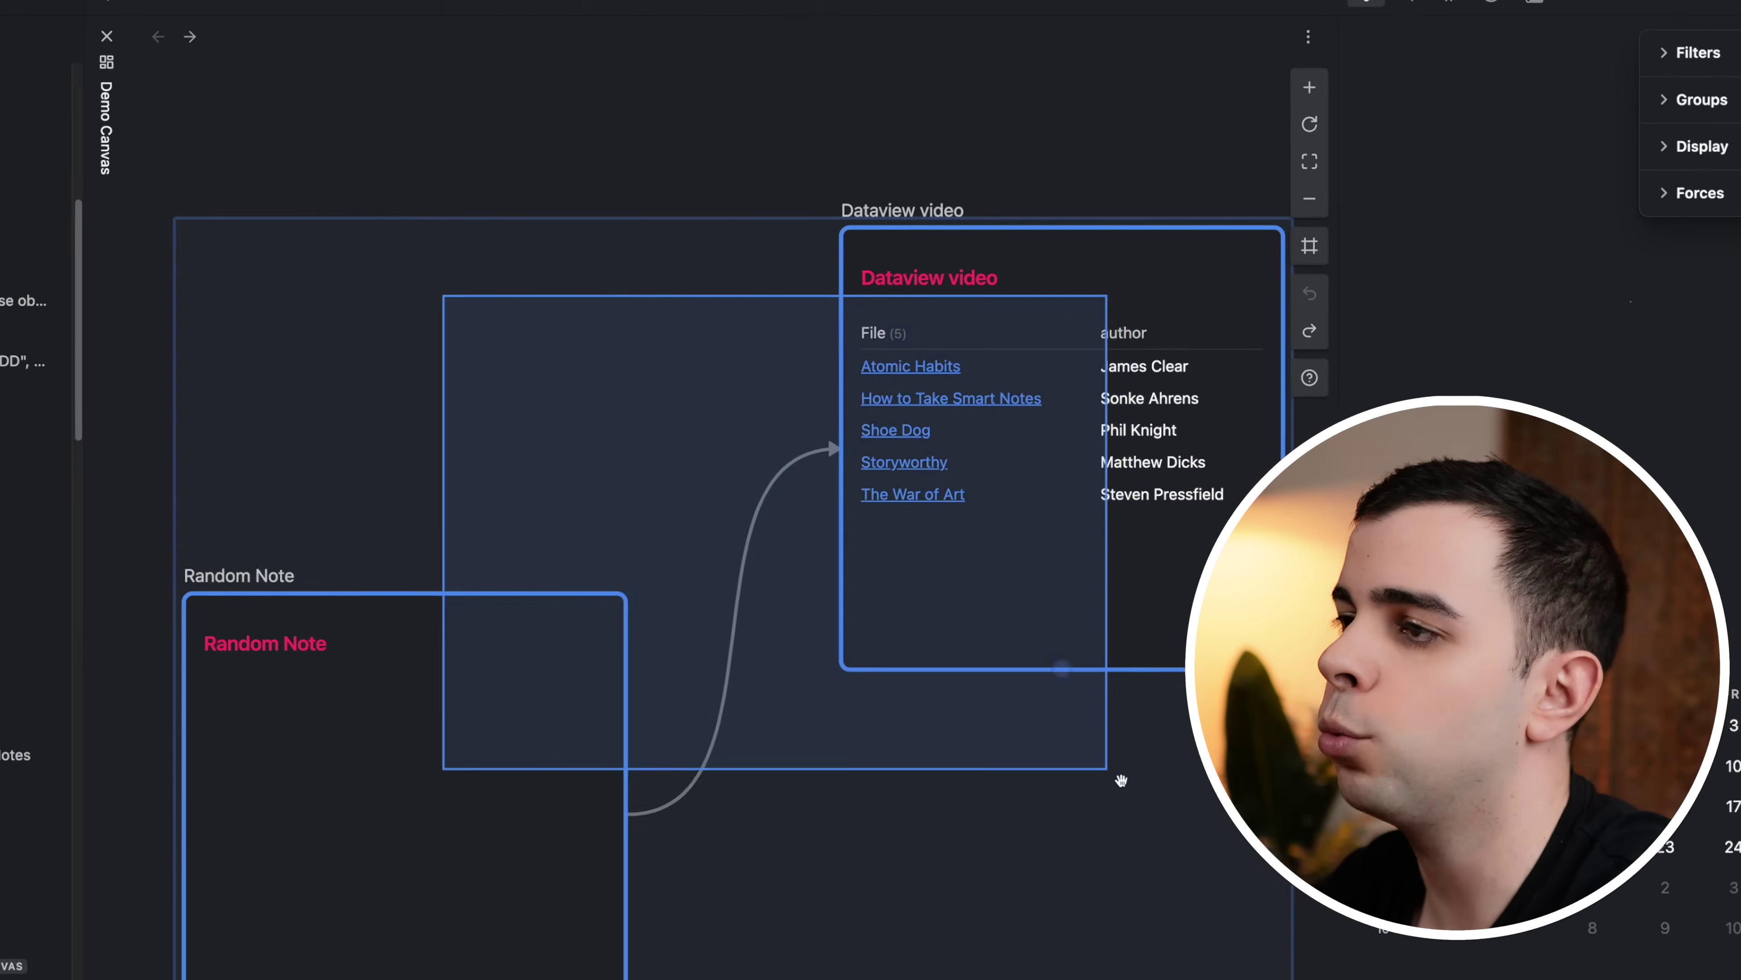
left_click_drag(1151, 789, 1150, 788)
key("BackSpace")
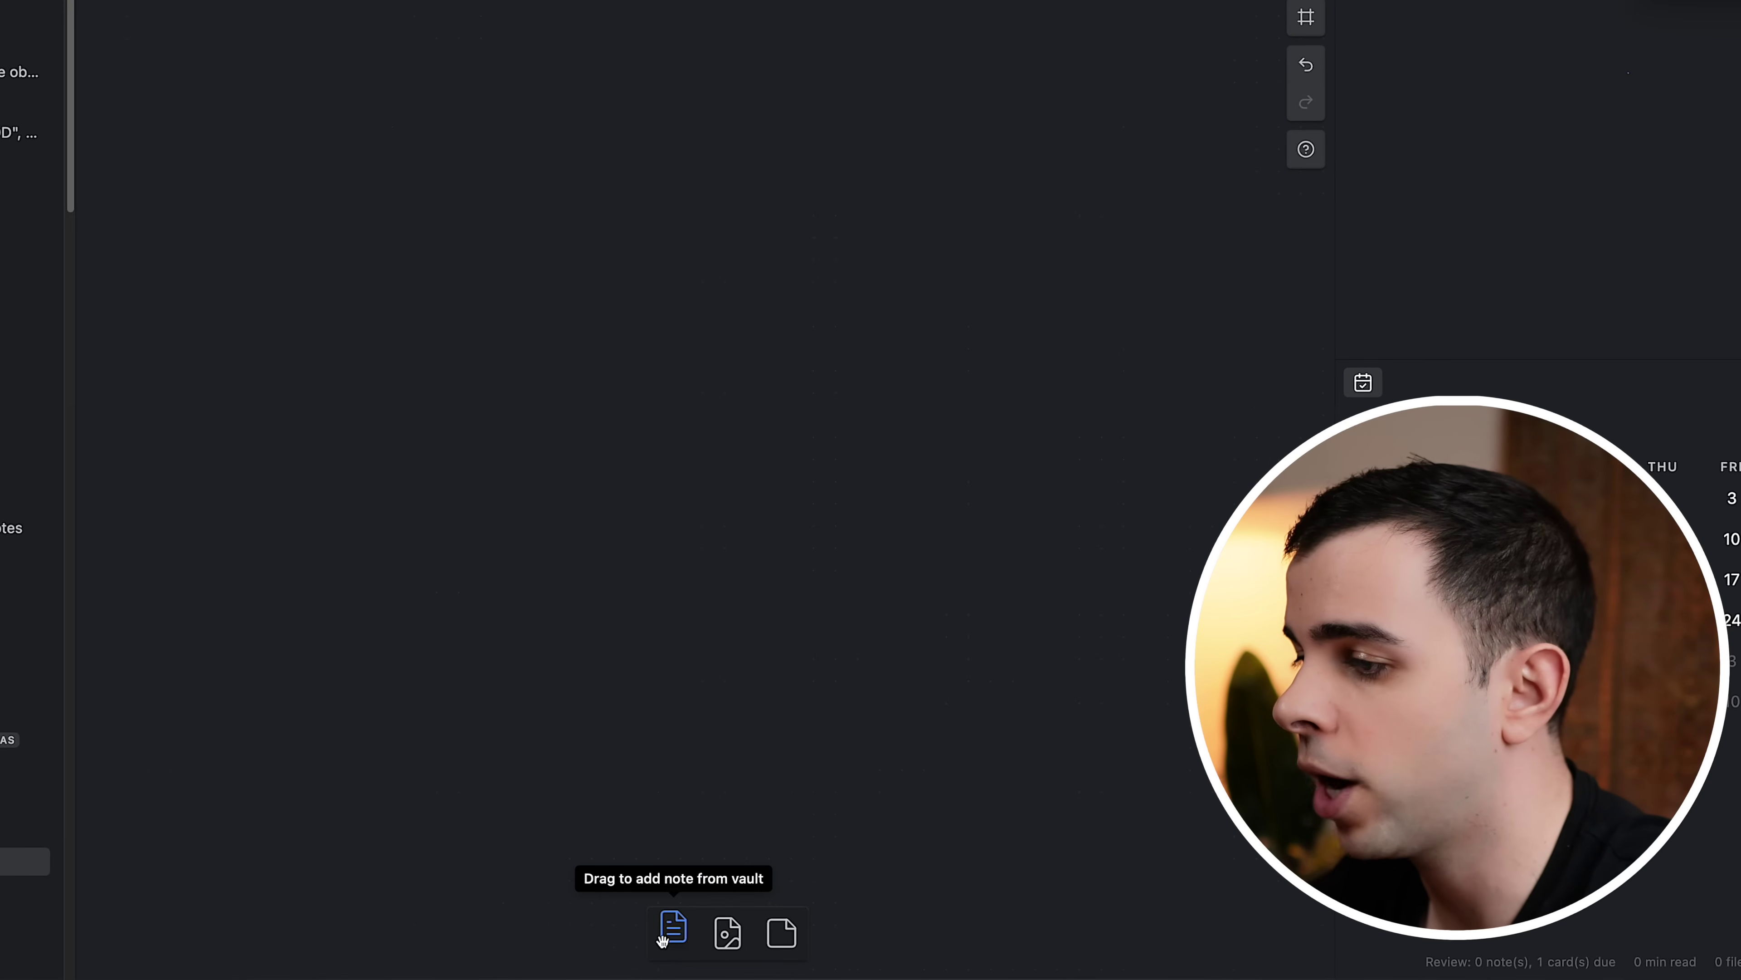
Step: Add 'Not Caring Lets Us Perform Better' and 'Don't Specialize, Hybridize' cards joined by an arrow
left_click_drag(663, 939, 607, 335)
key("Return")
left_click_drag(674, 927, 573, 751)
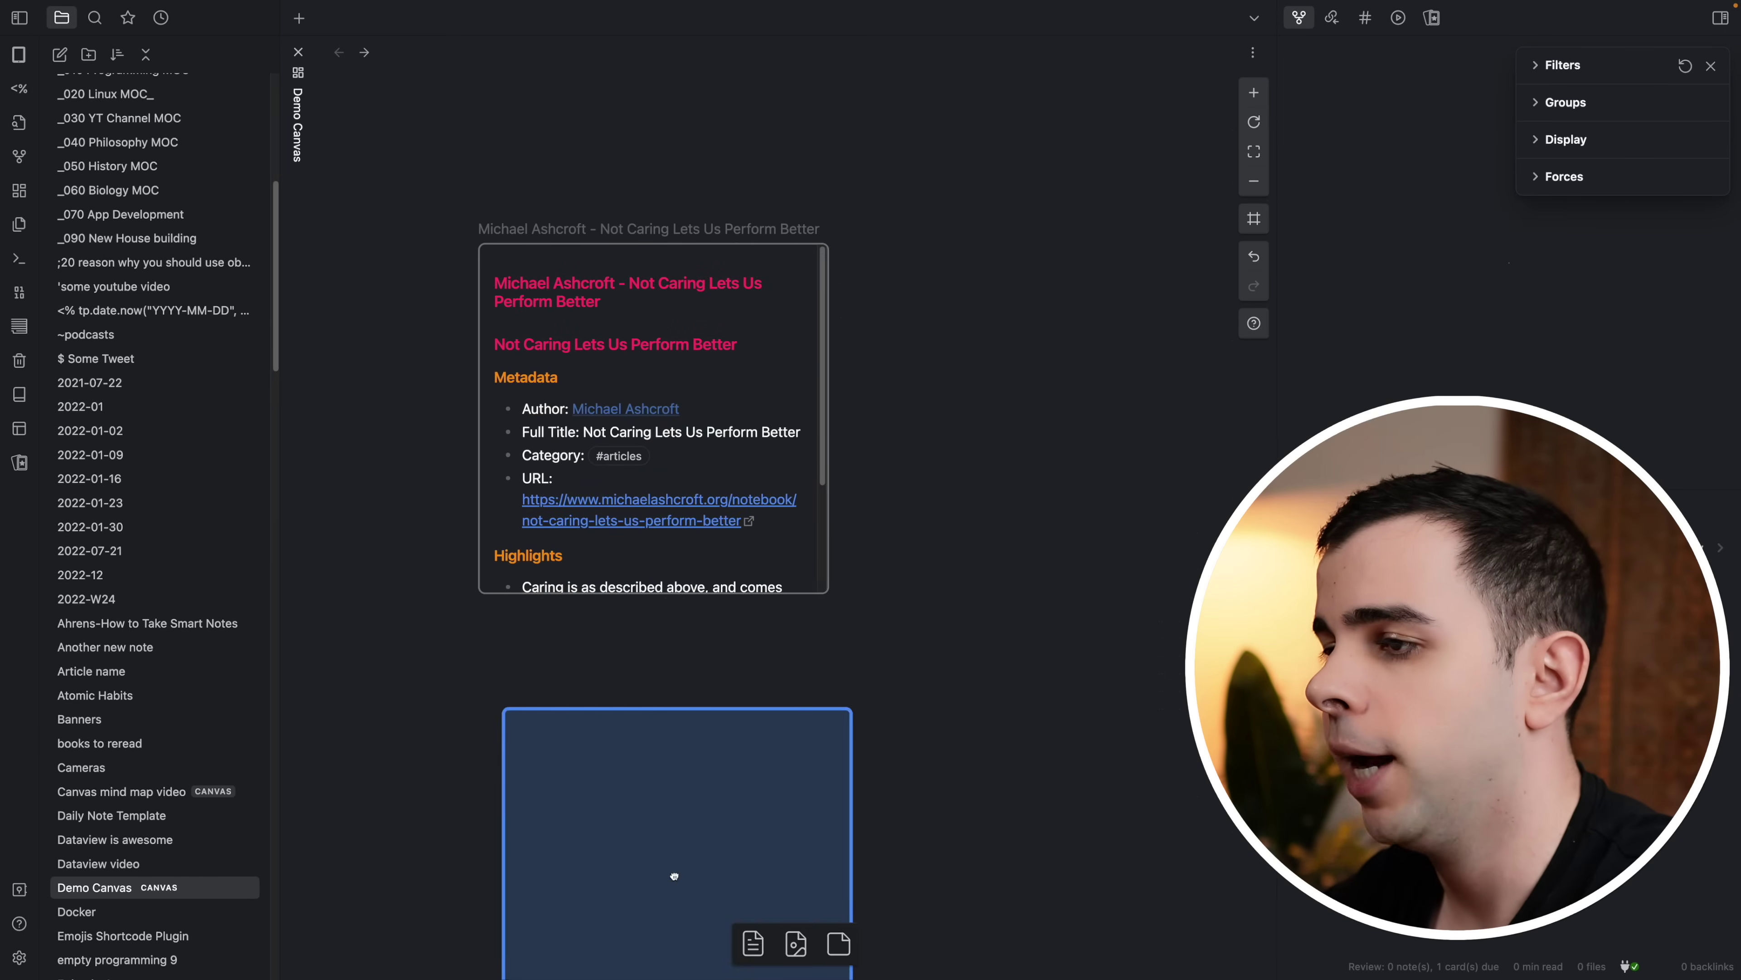
left_click_drag(673, 803, 1072, 711)
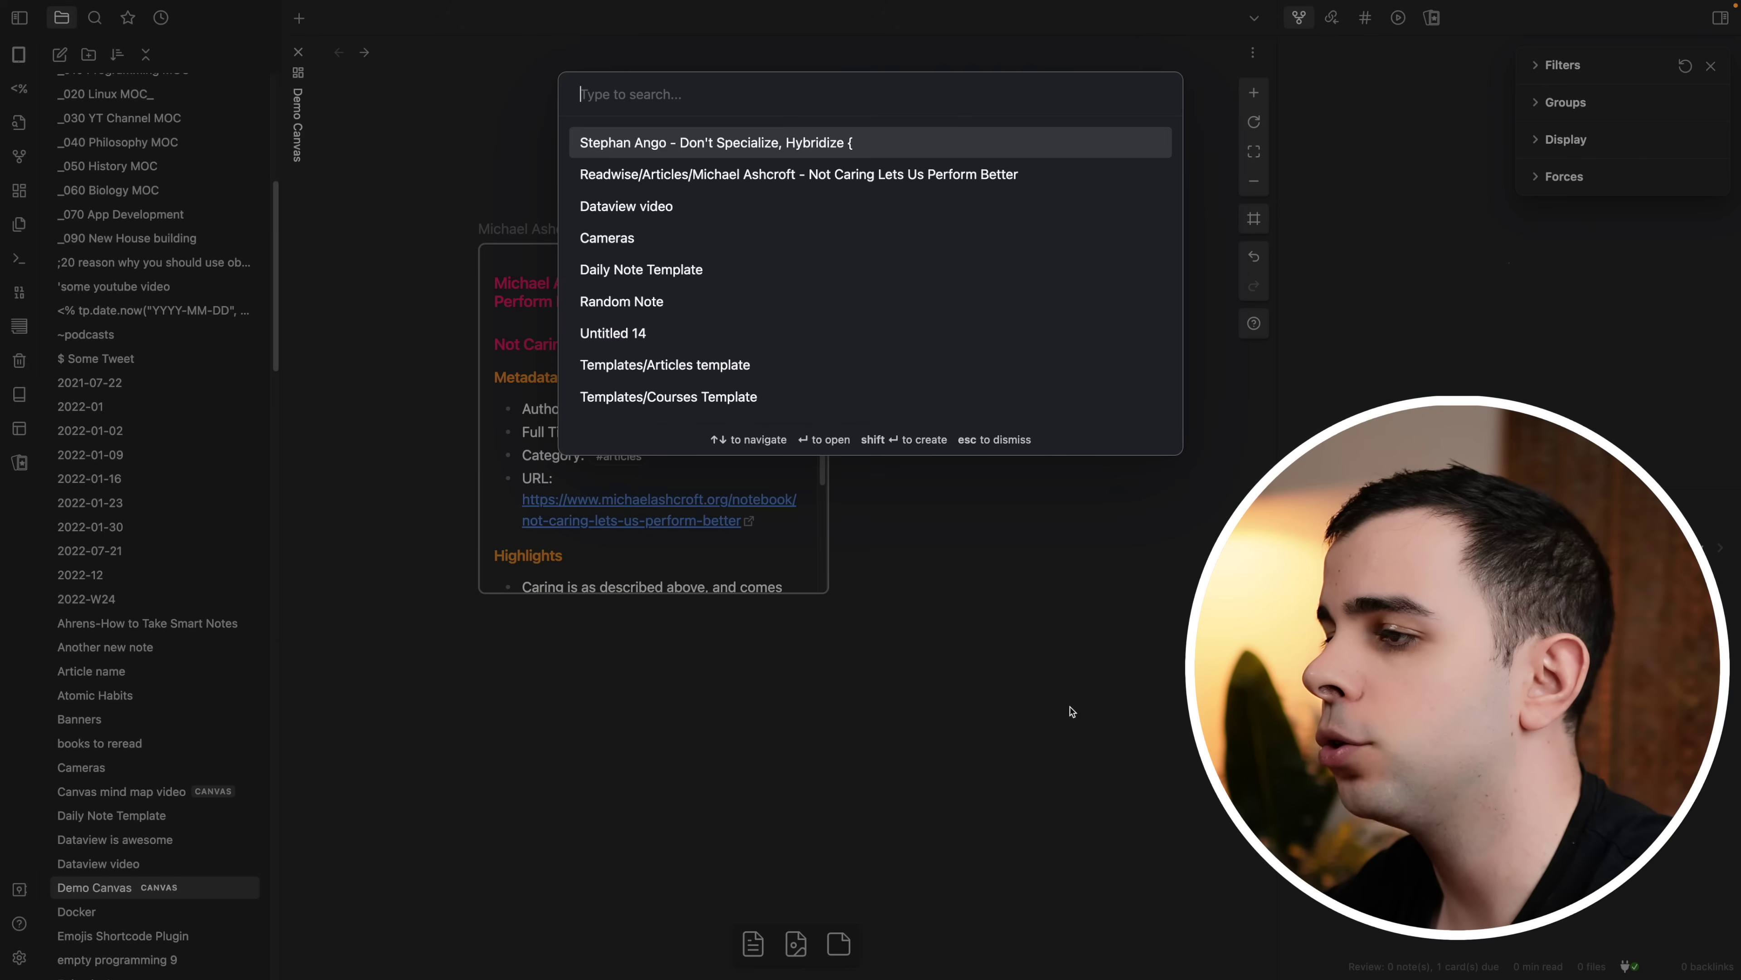
left_click(633, 142)
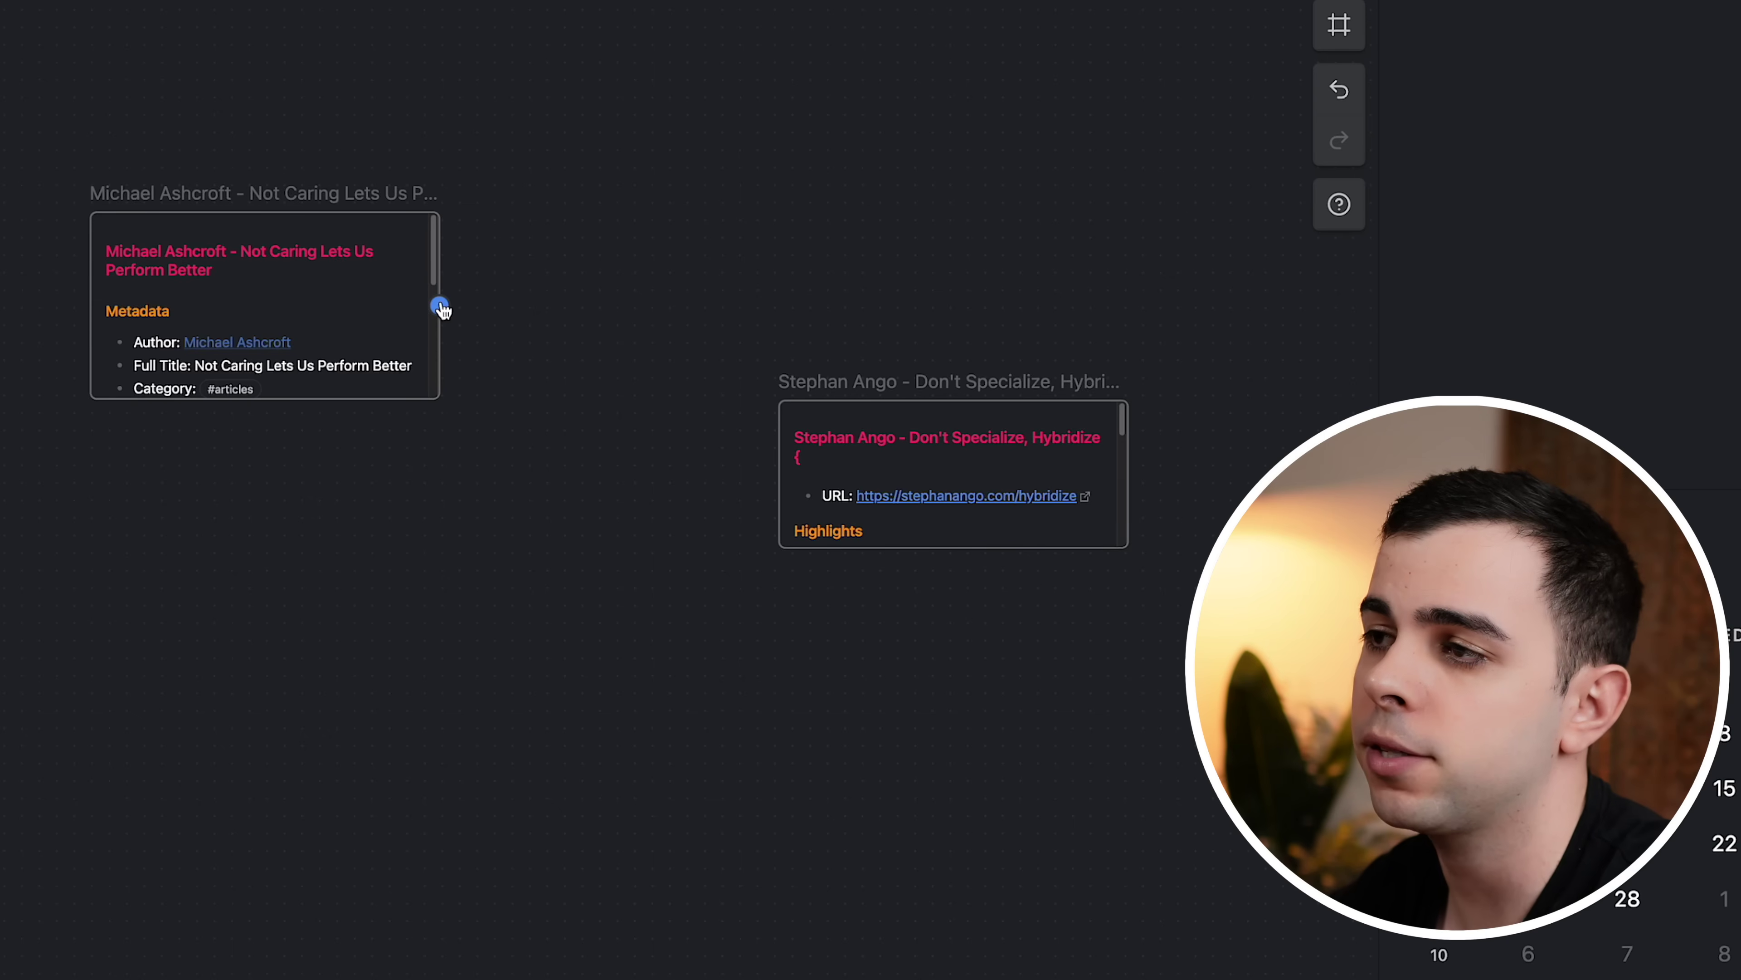
left_click_drag(440, 306, 760, 470)
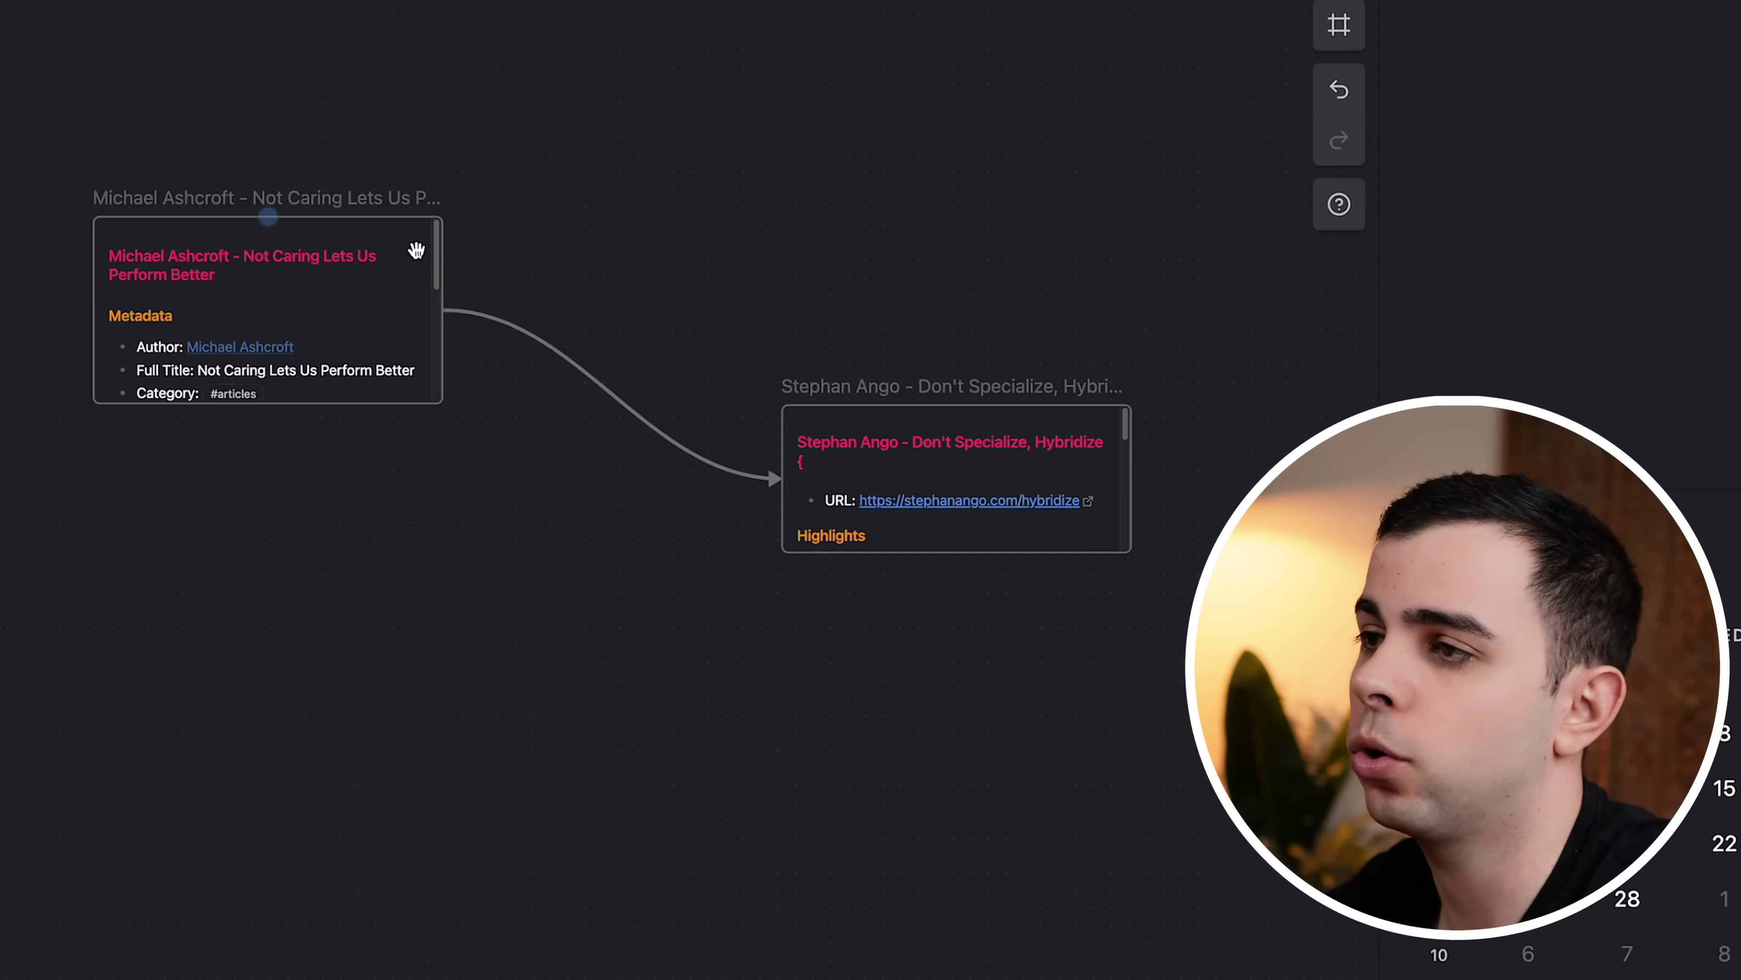
Step: Colour the first article card teal and the second purple
left_click(392, 256)
left_click(241, 153)
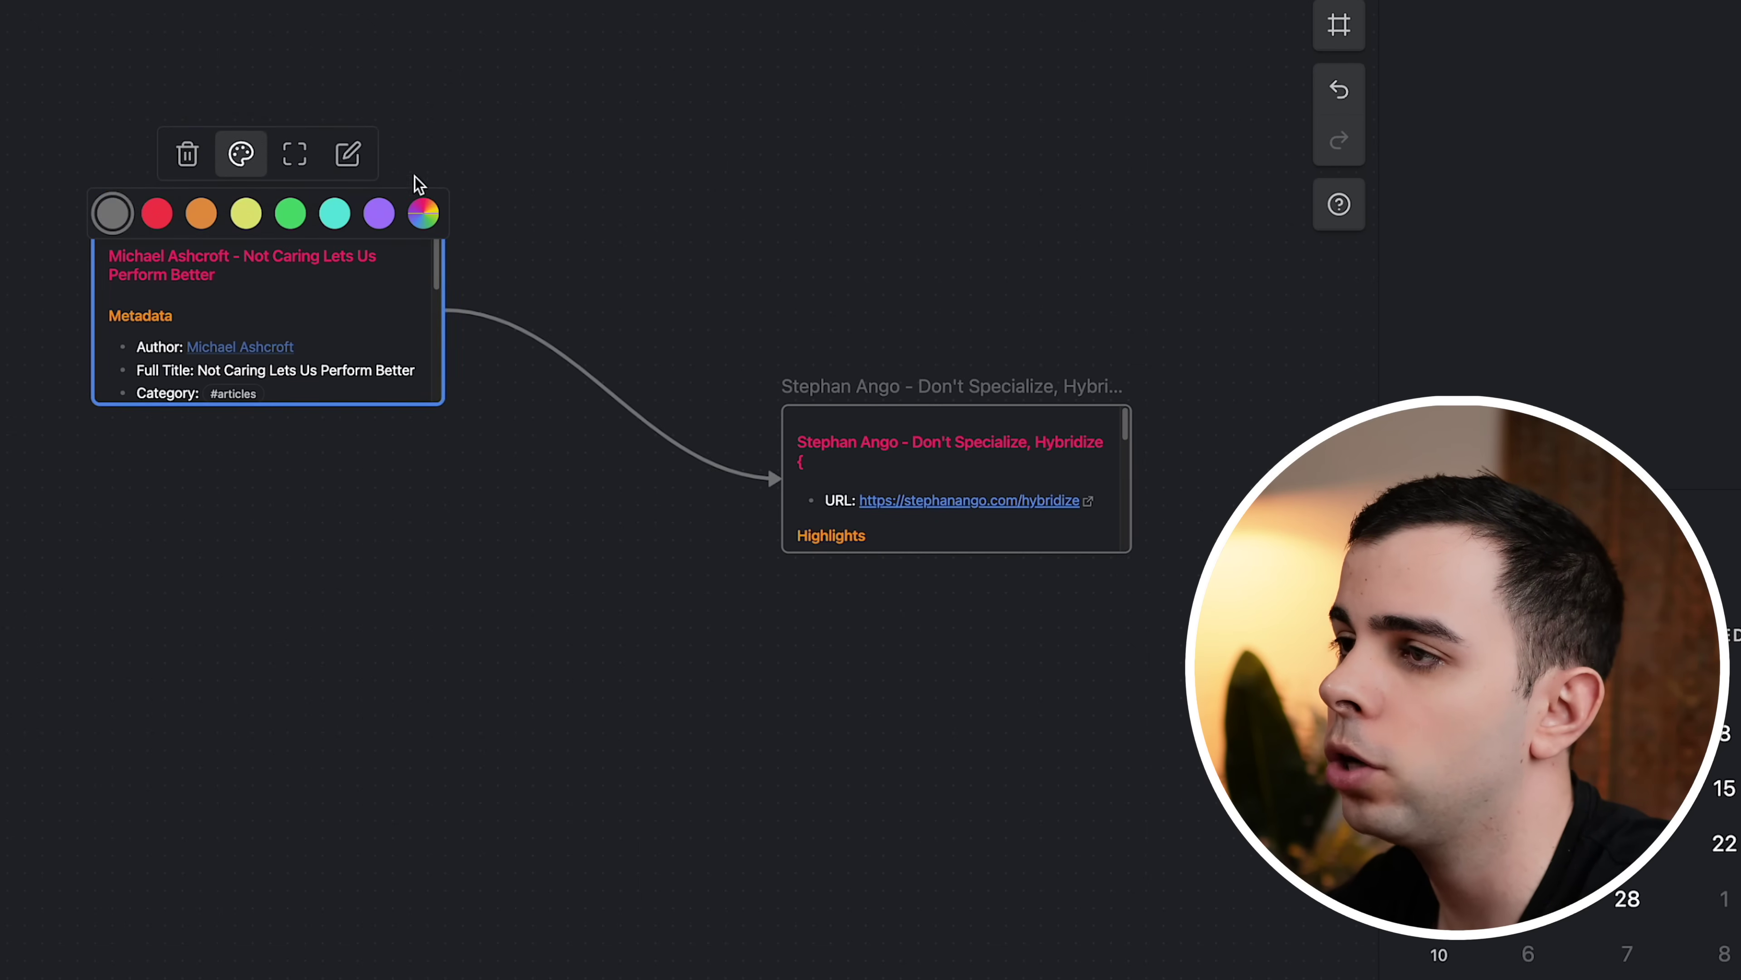
left_click(338, 210)
left_click(653, 128)
left_click(996, 458)
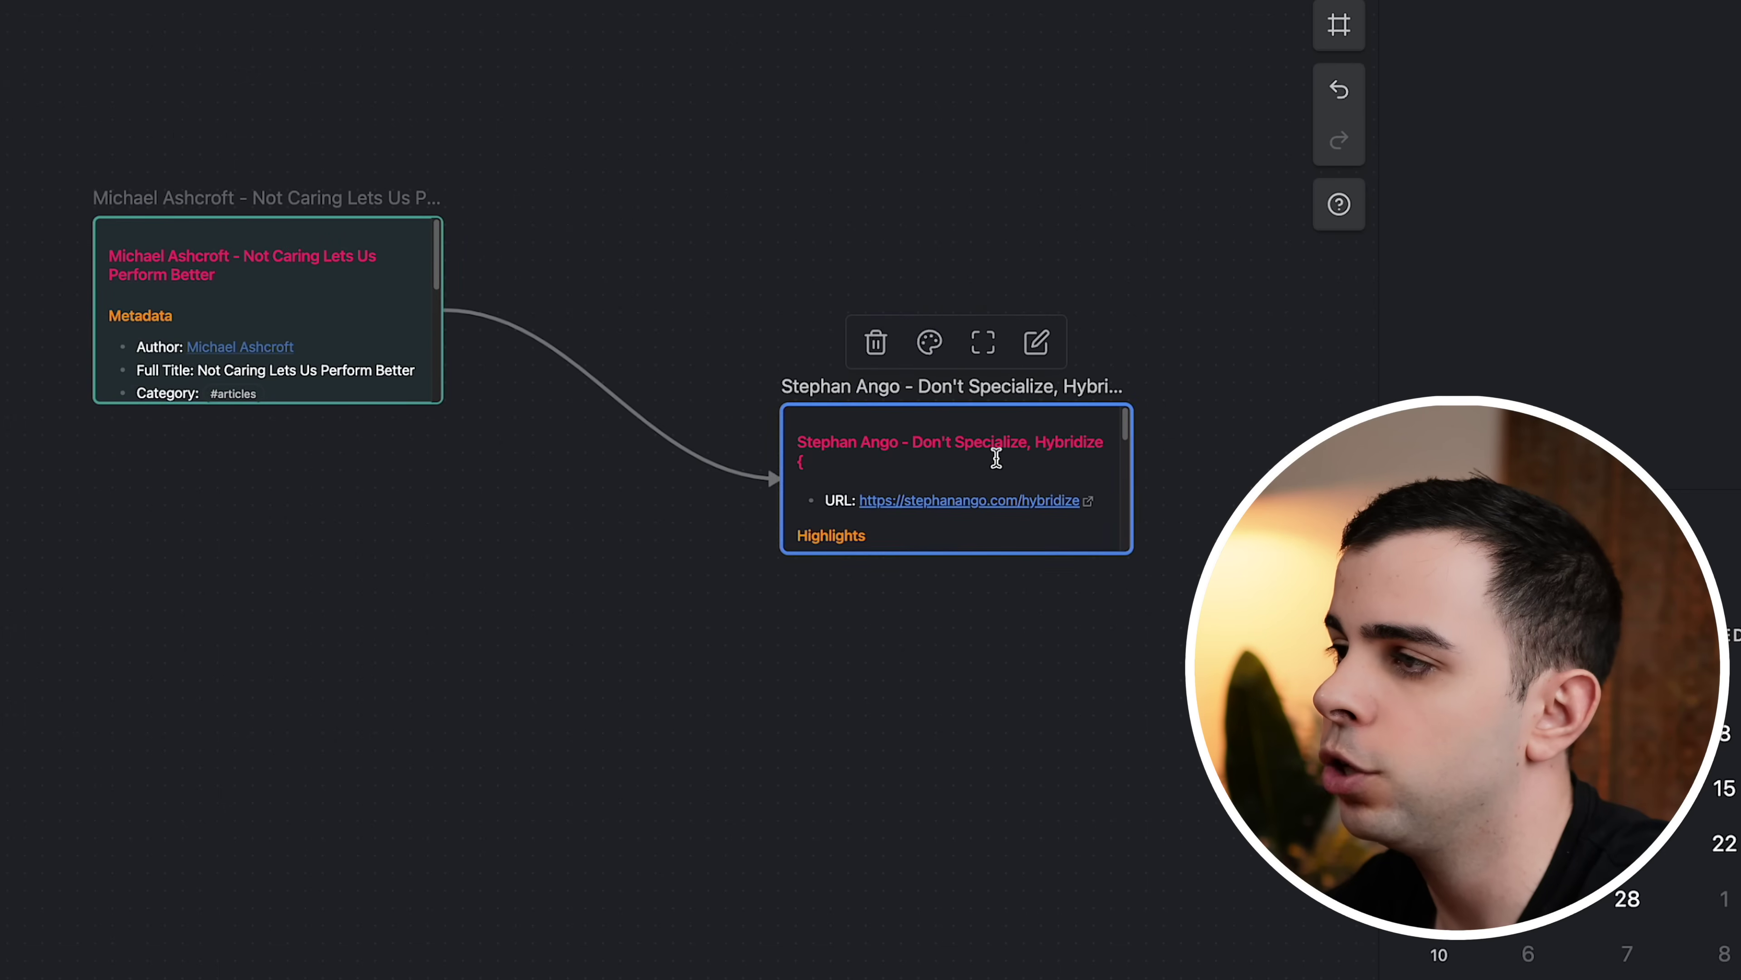
left_click(930, 342)
left_click(1065, 400)
left_click(571, 437)
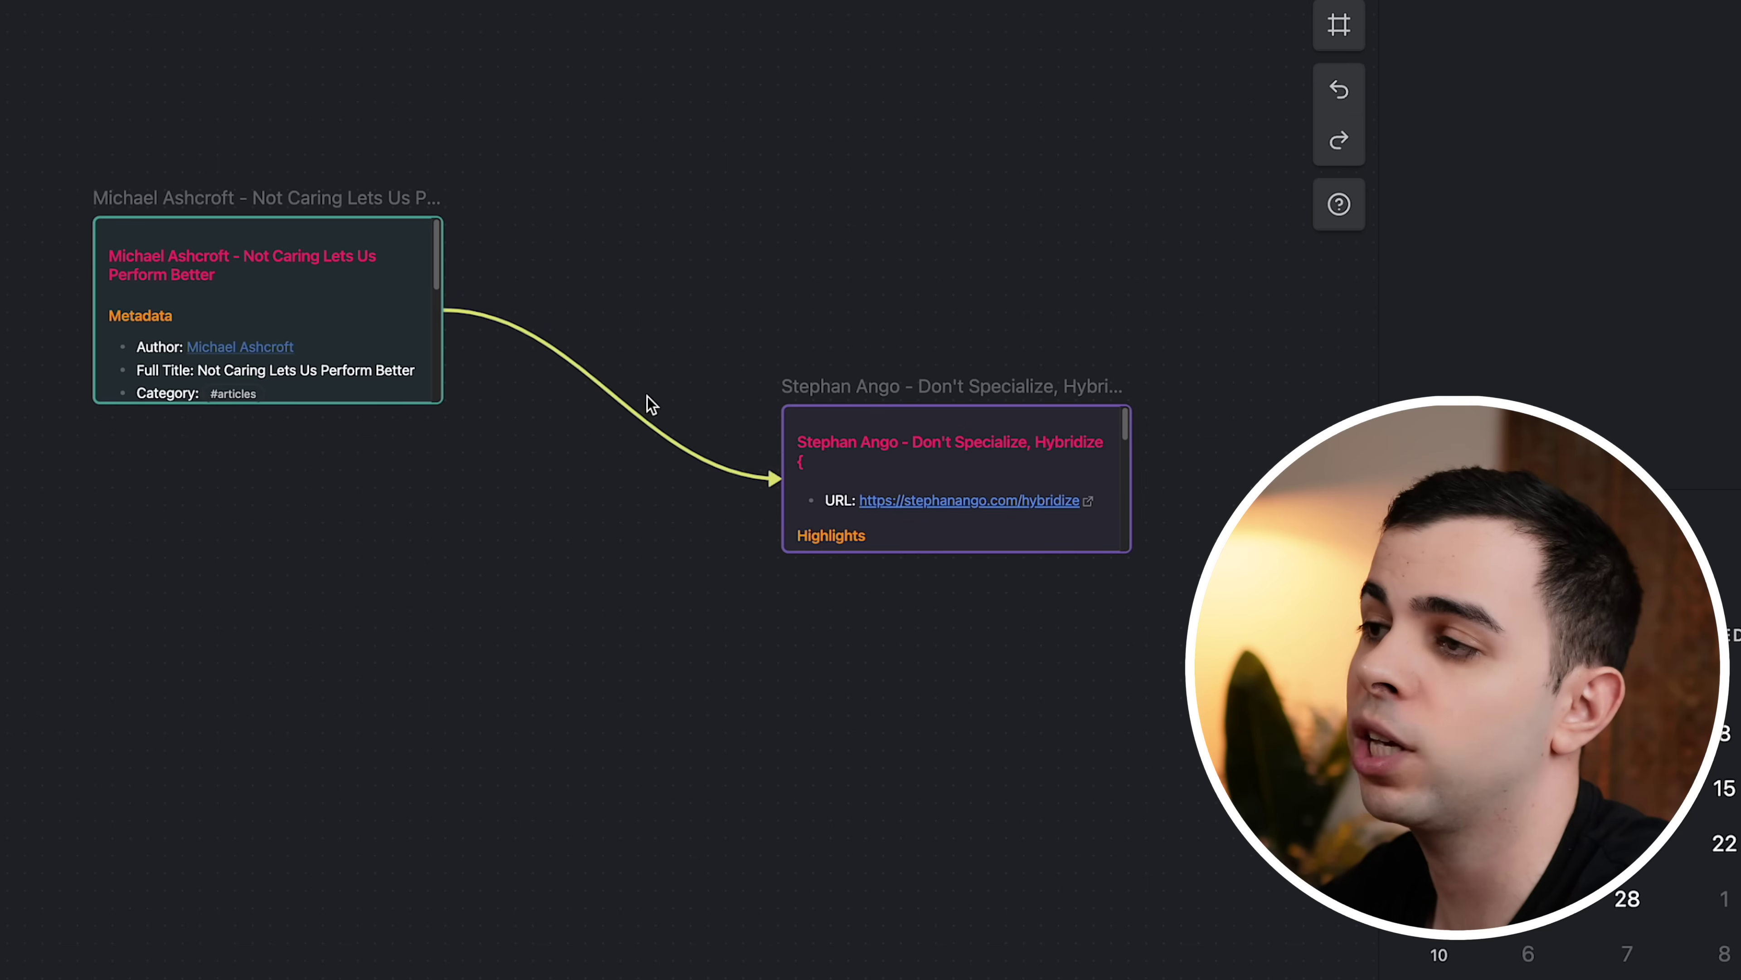
Step: Label the connecting arrow 'Lorem'
left_click(594, 376)
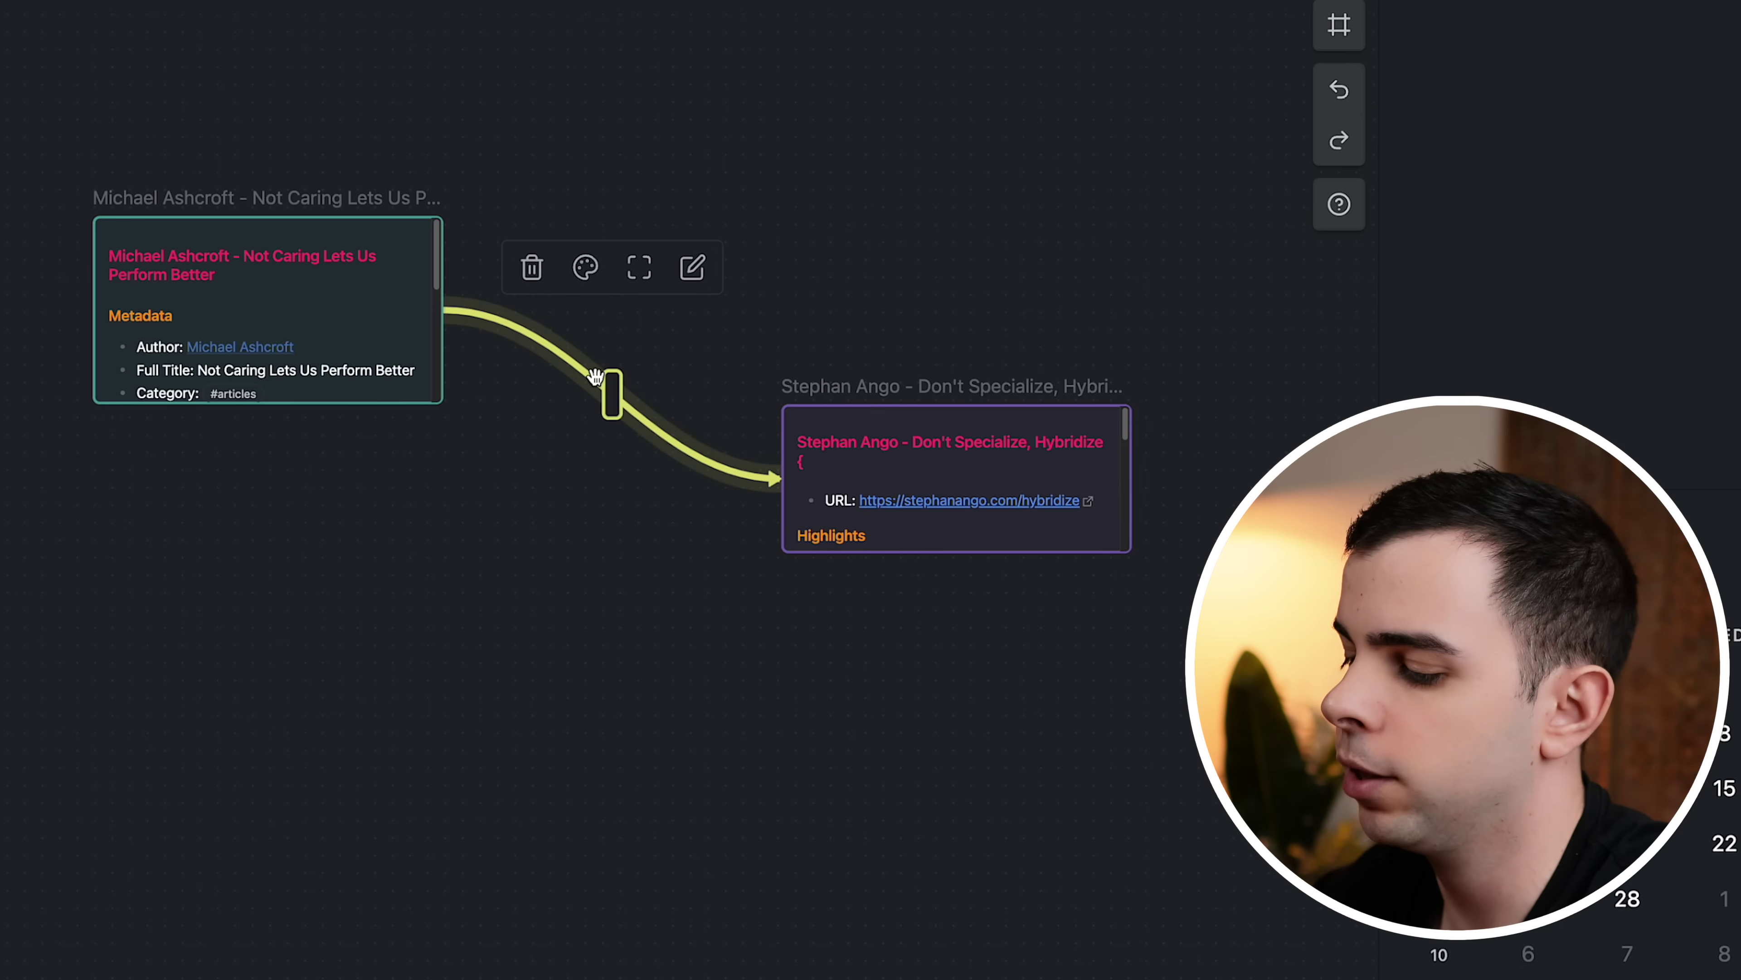
type("Lorem")
left_click(1073, 158)
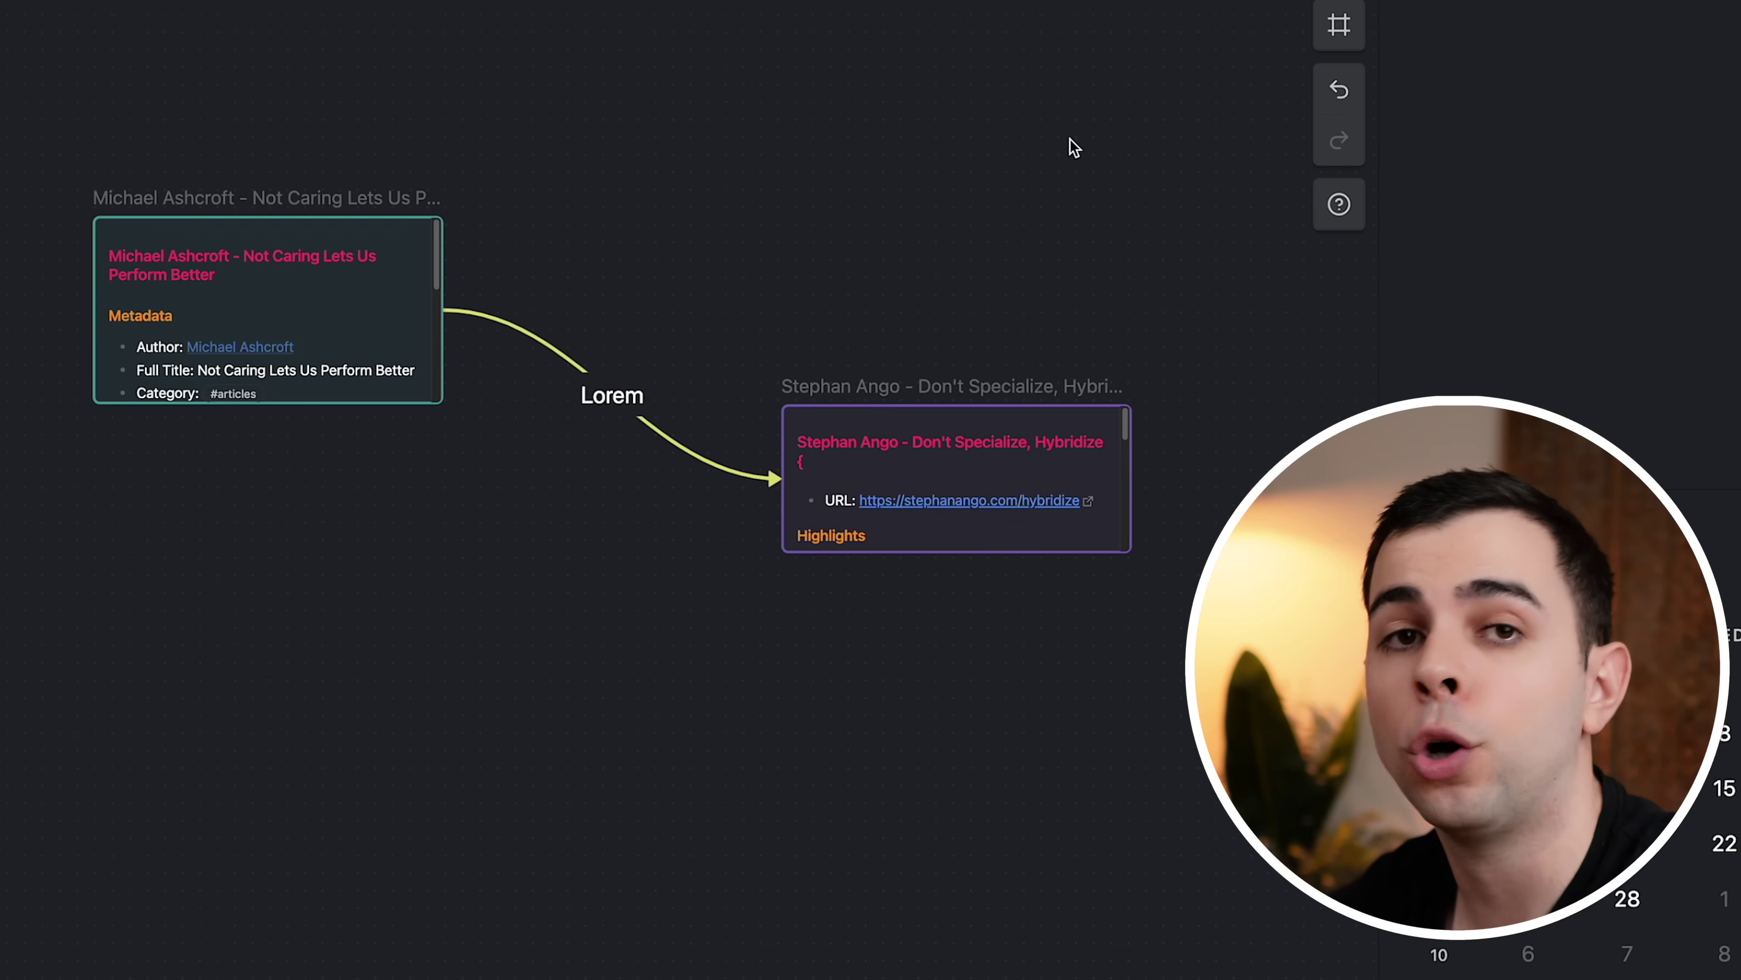
Step: Read the canvas shortcuts in the help reference, close it, and pan and zoom the canvas
left_click(1339, 203)
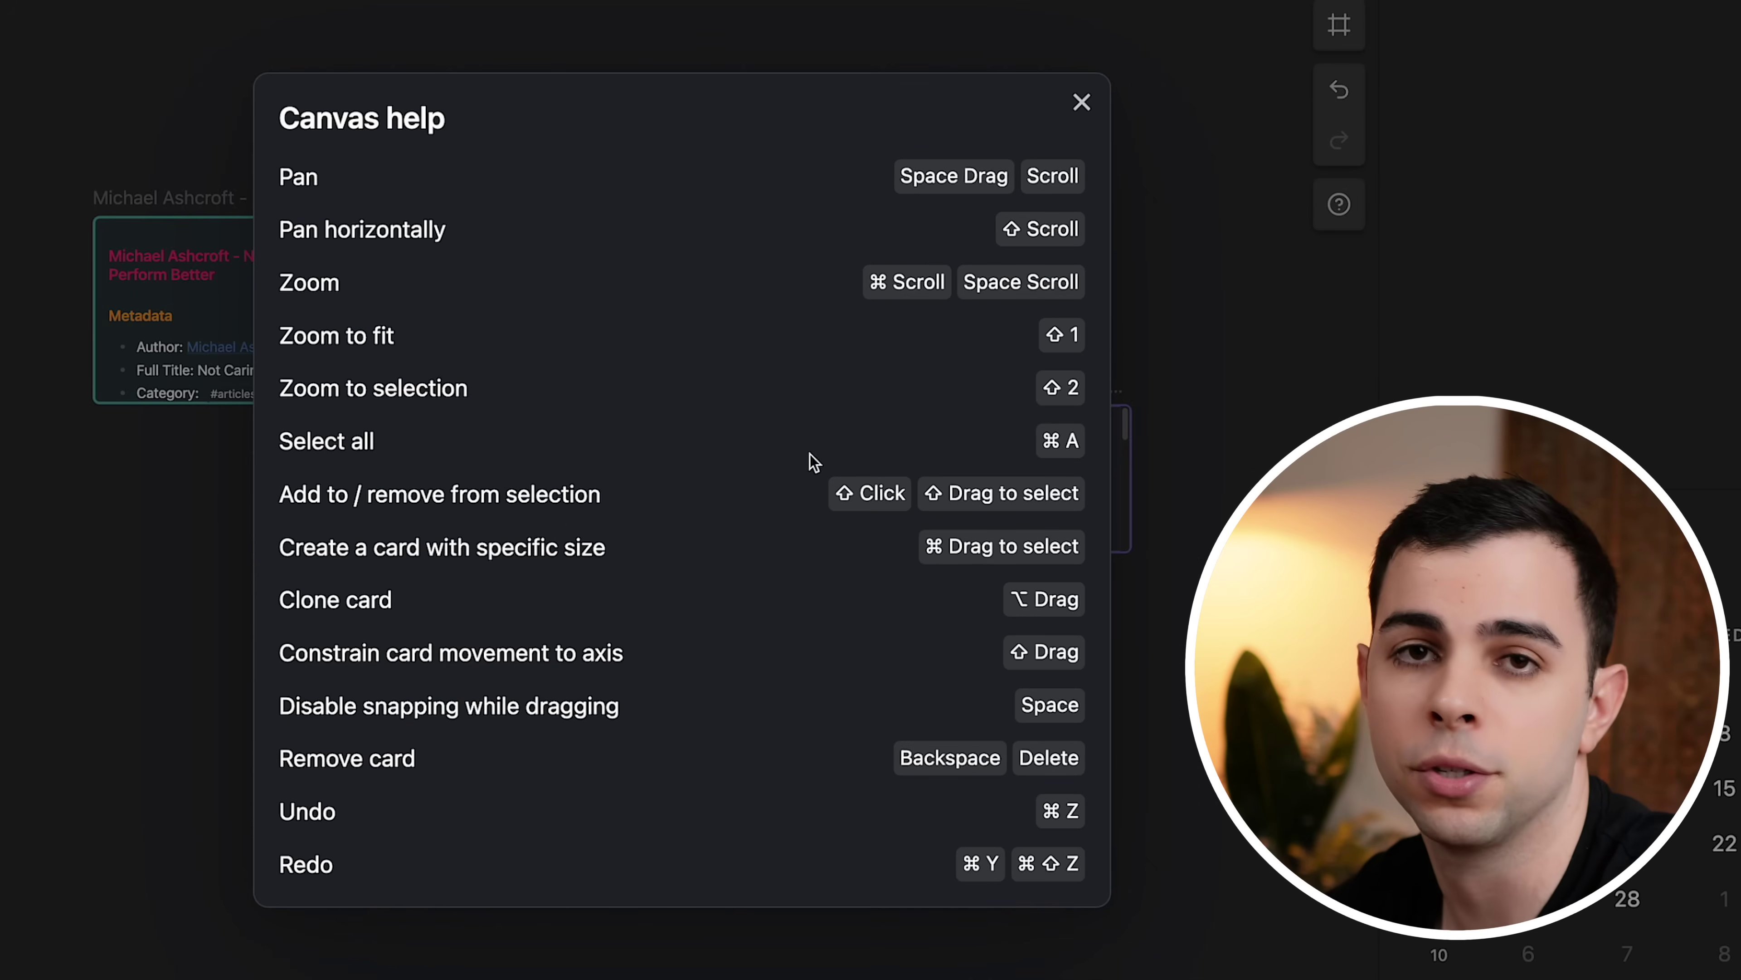
scroll(538, 155, "up", 2)
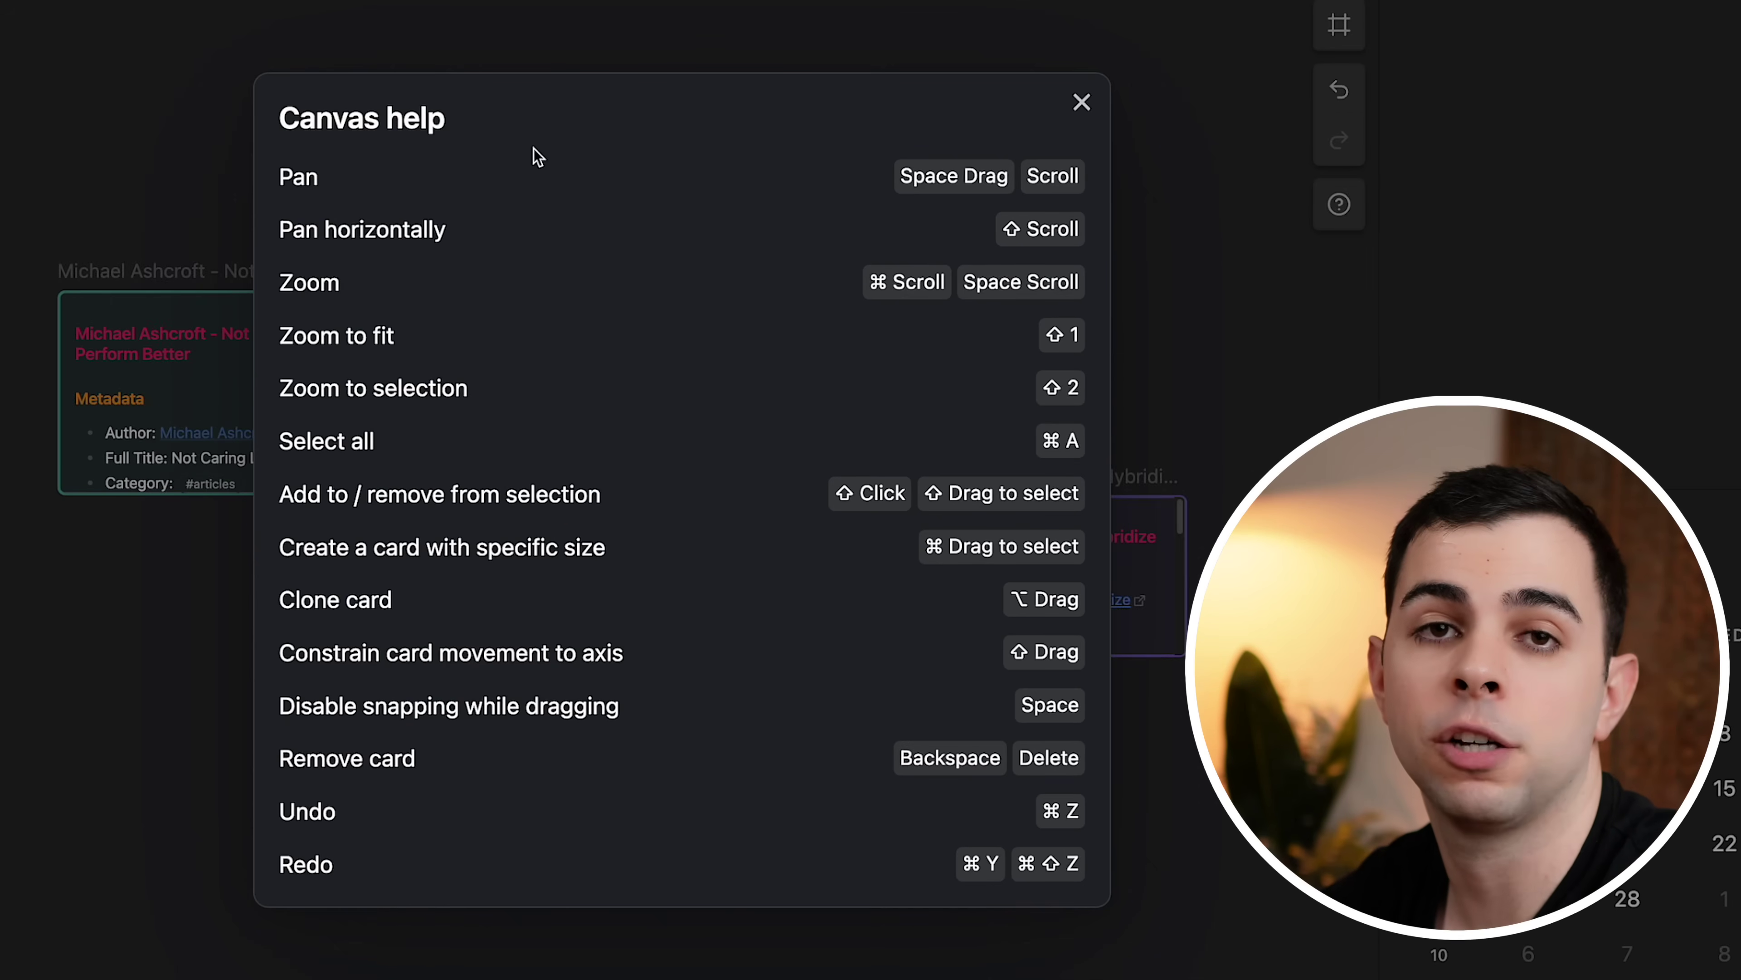
key("Escape")
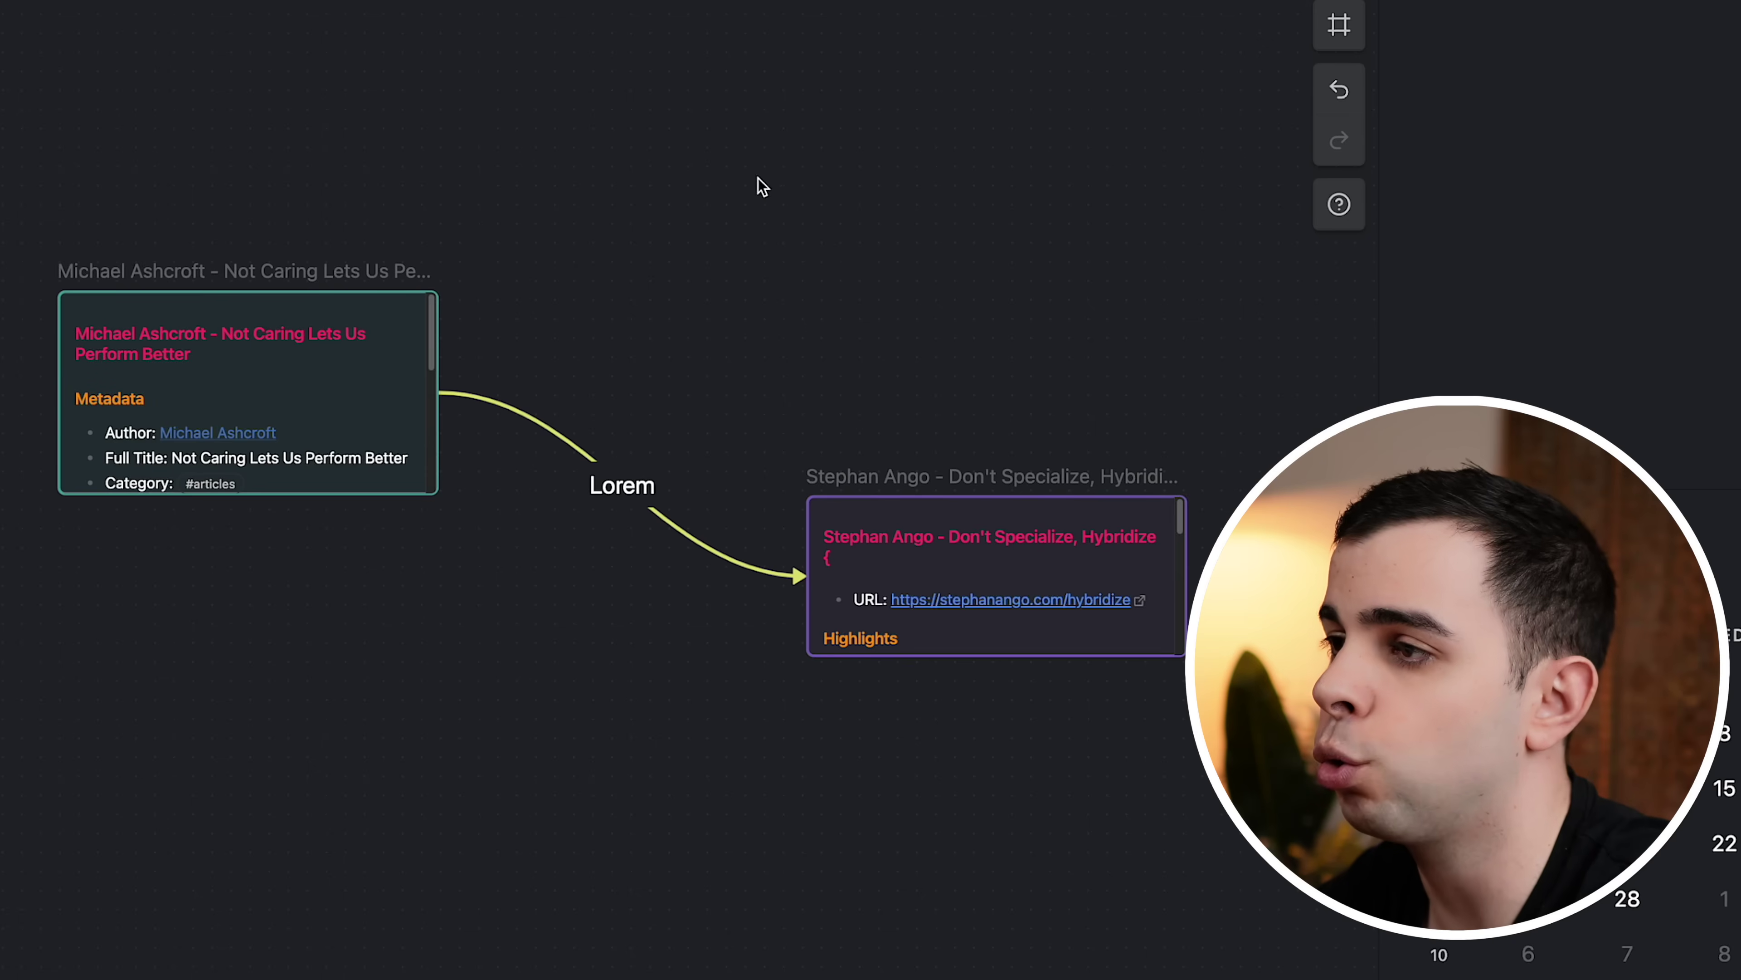
left_click_drag(758, 182, 583, 233)
scroll(660, 417, "down", 5)
scroll(486, 739, "up", 5)
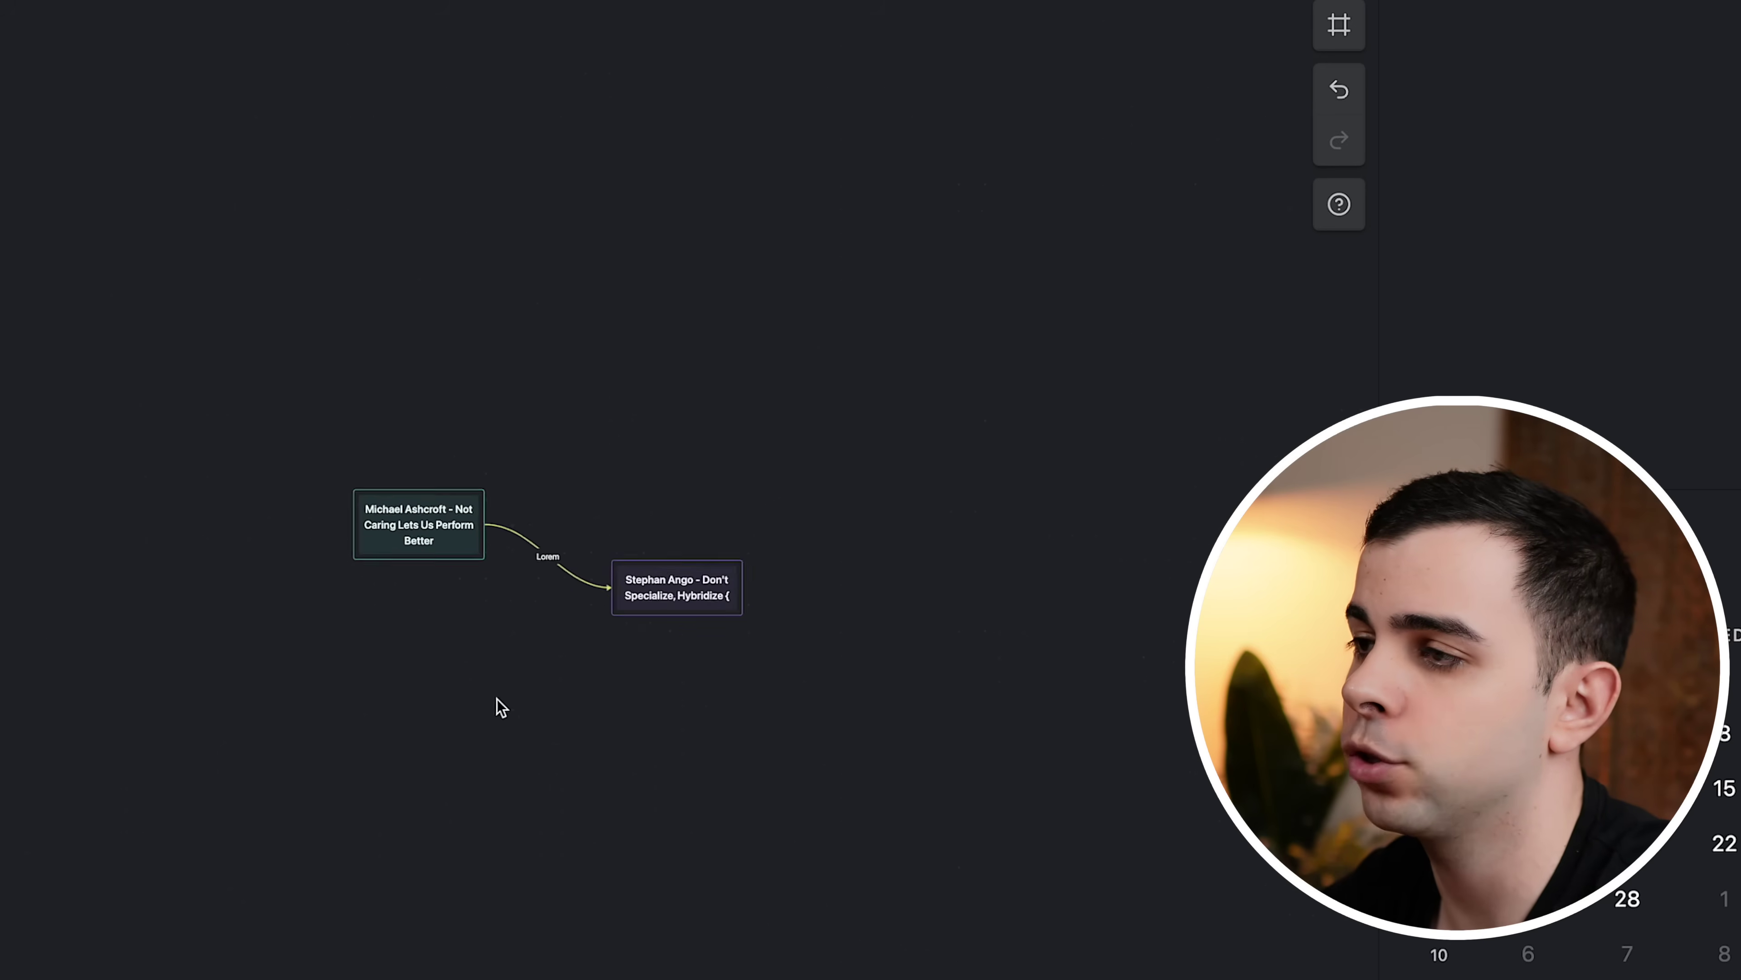
left_click(1339, 205)
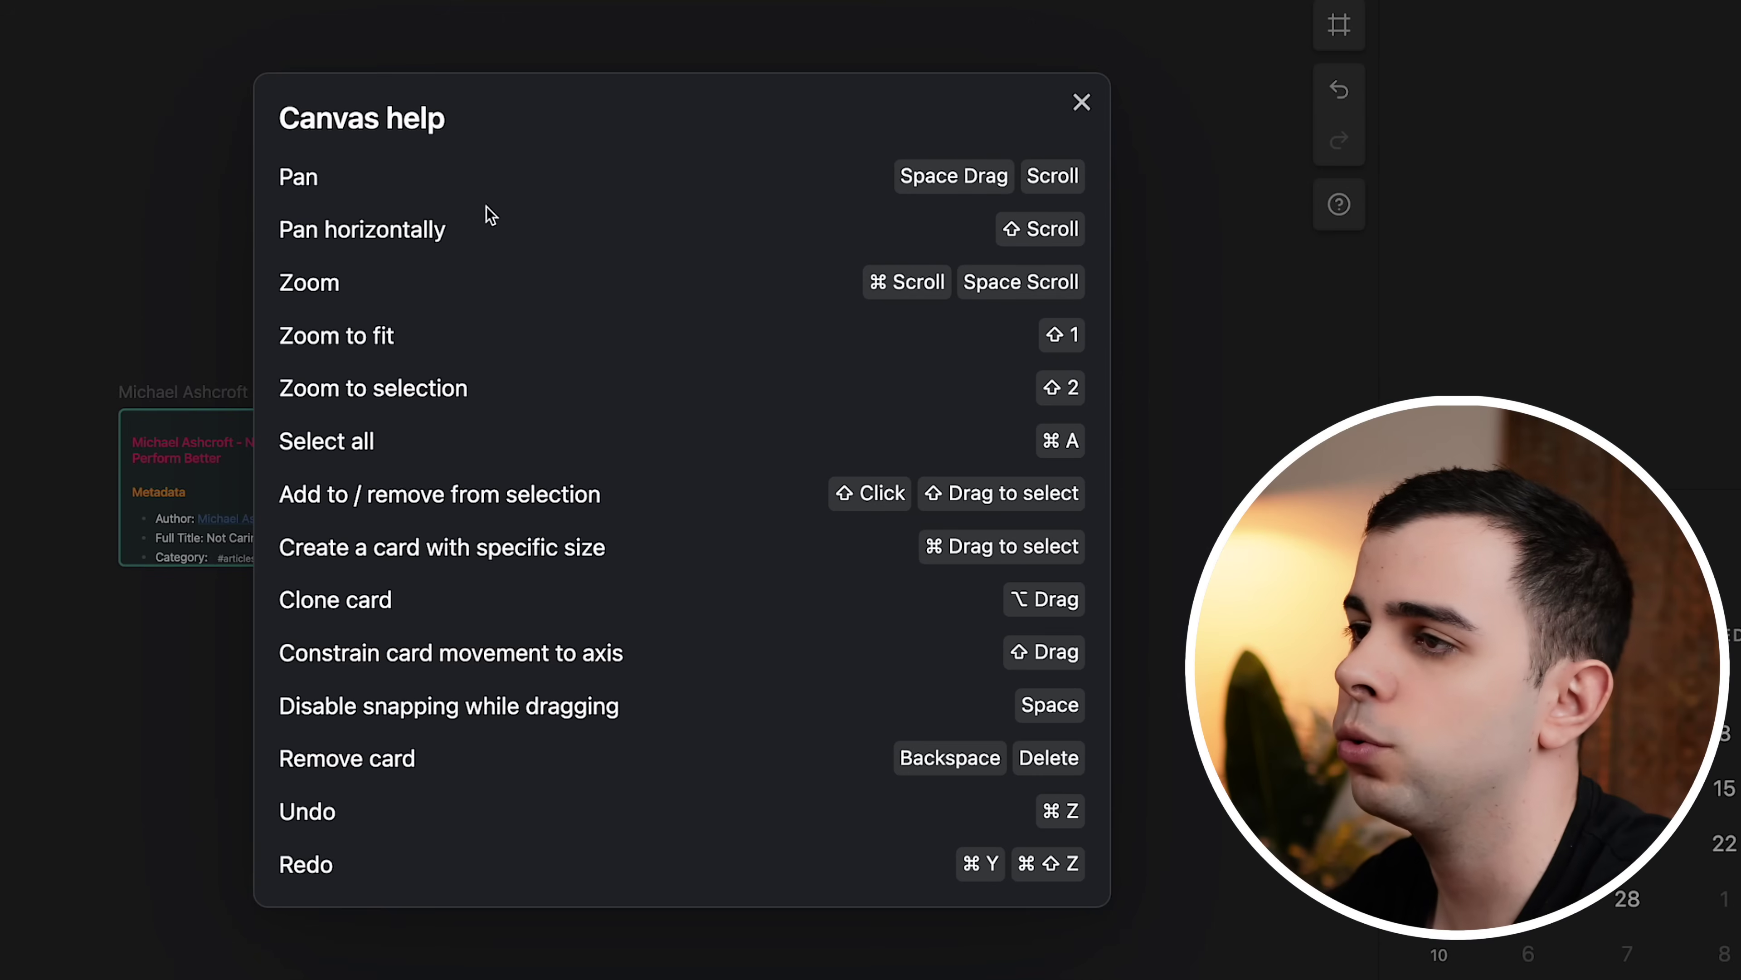
key("Escape")
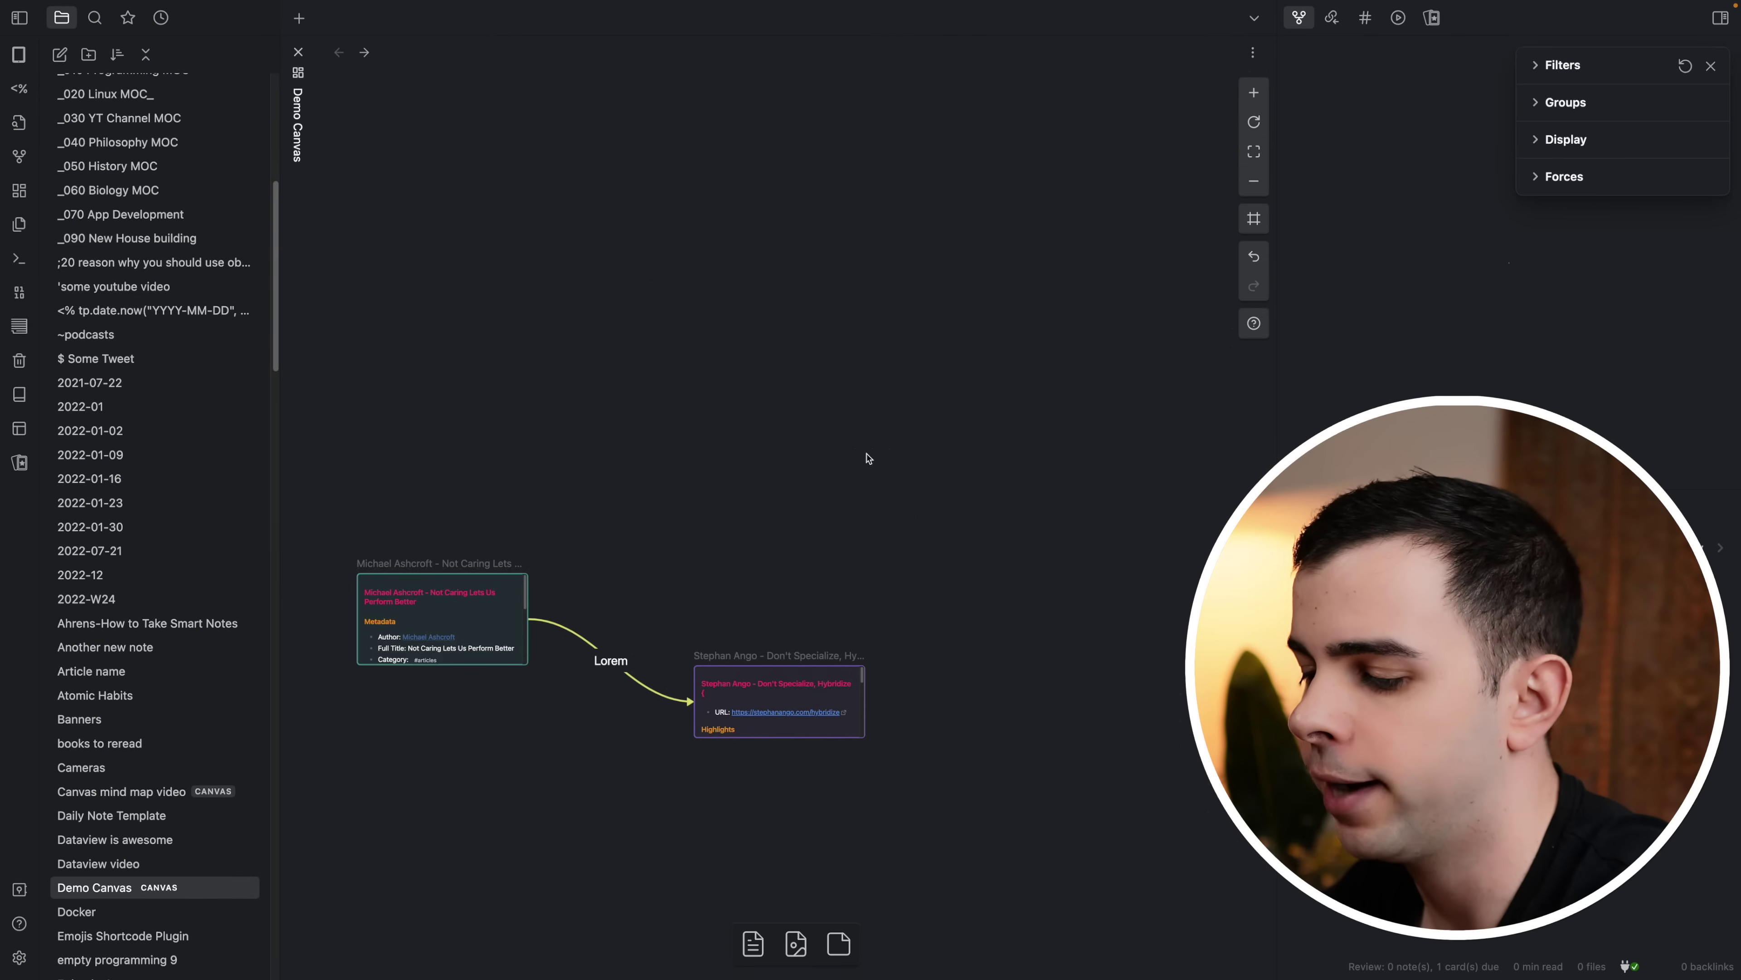
Step: Select the Stephan Ango card and scroll the canvas view
scroll(868, 459, "up", 3)
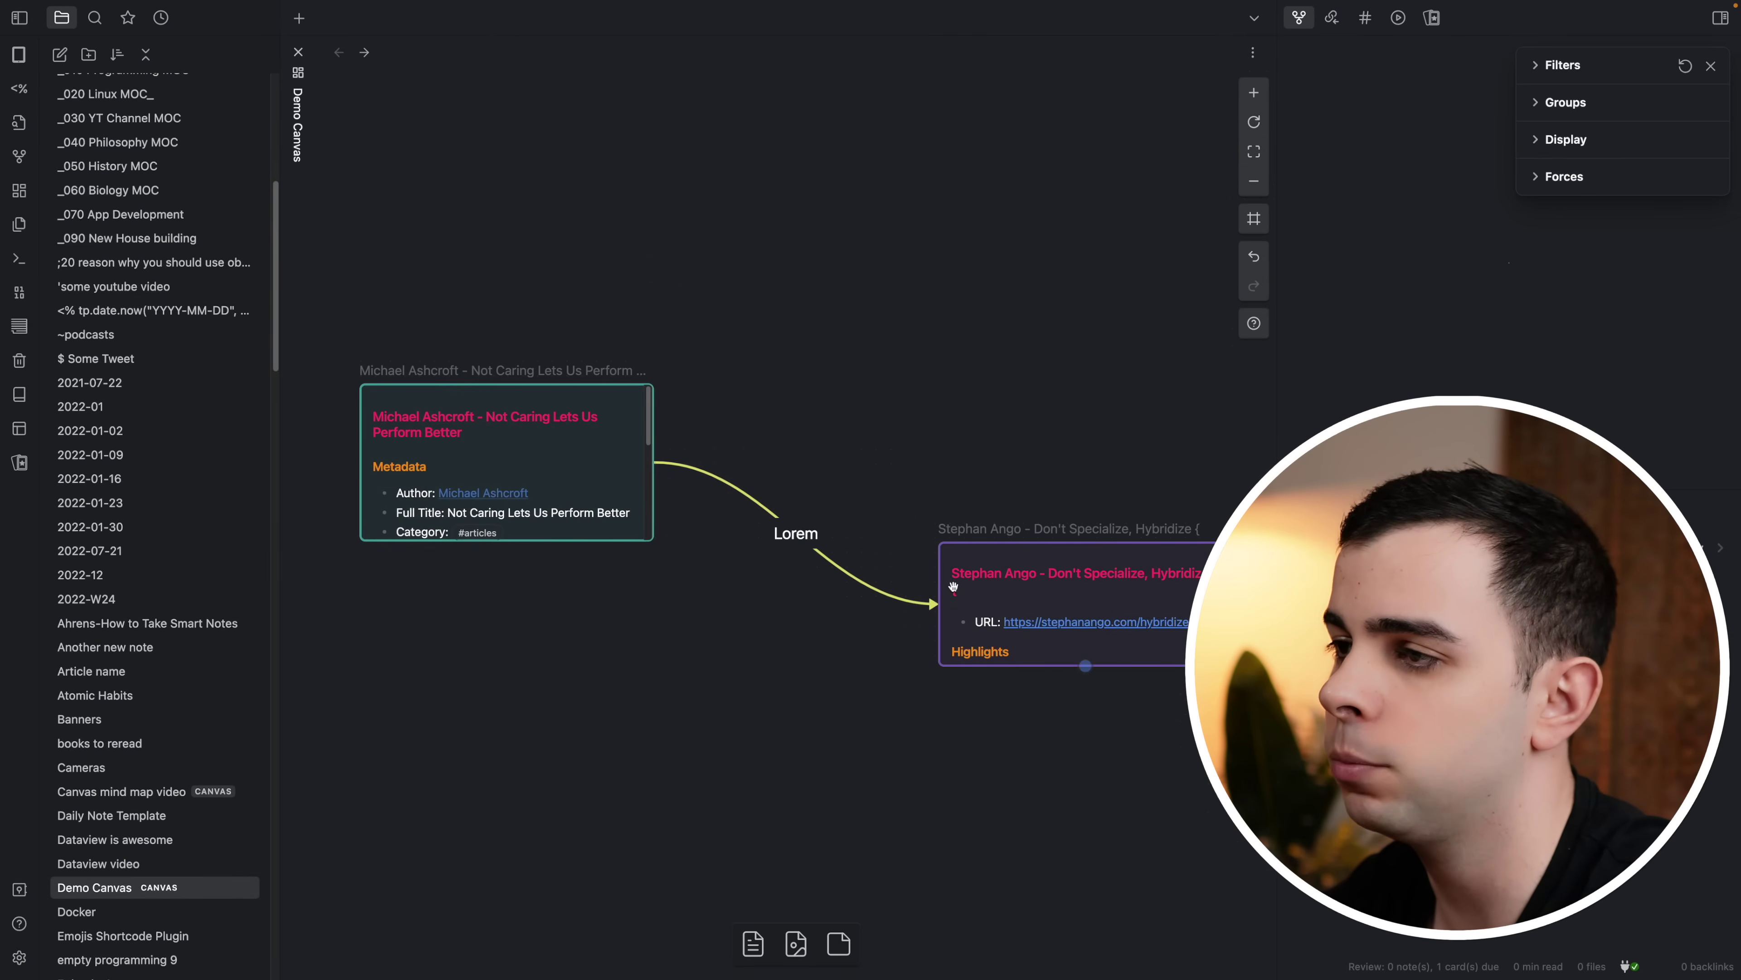
left_click_drag(778, 455, 1133, 692)
scroll(1133, 692, "right", 5)
scroll(1133, 692, "down", 2)
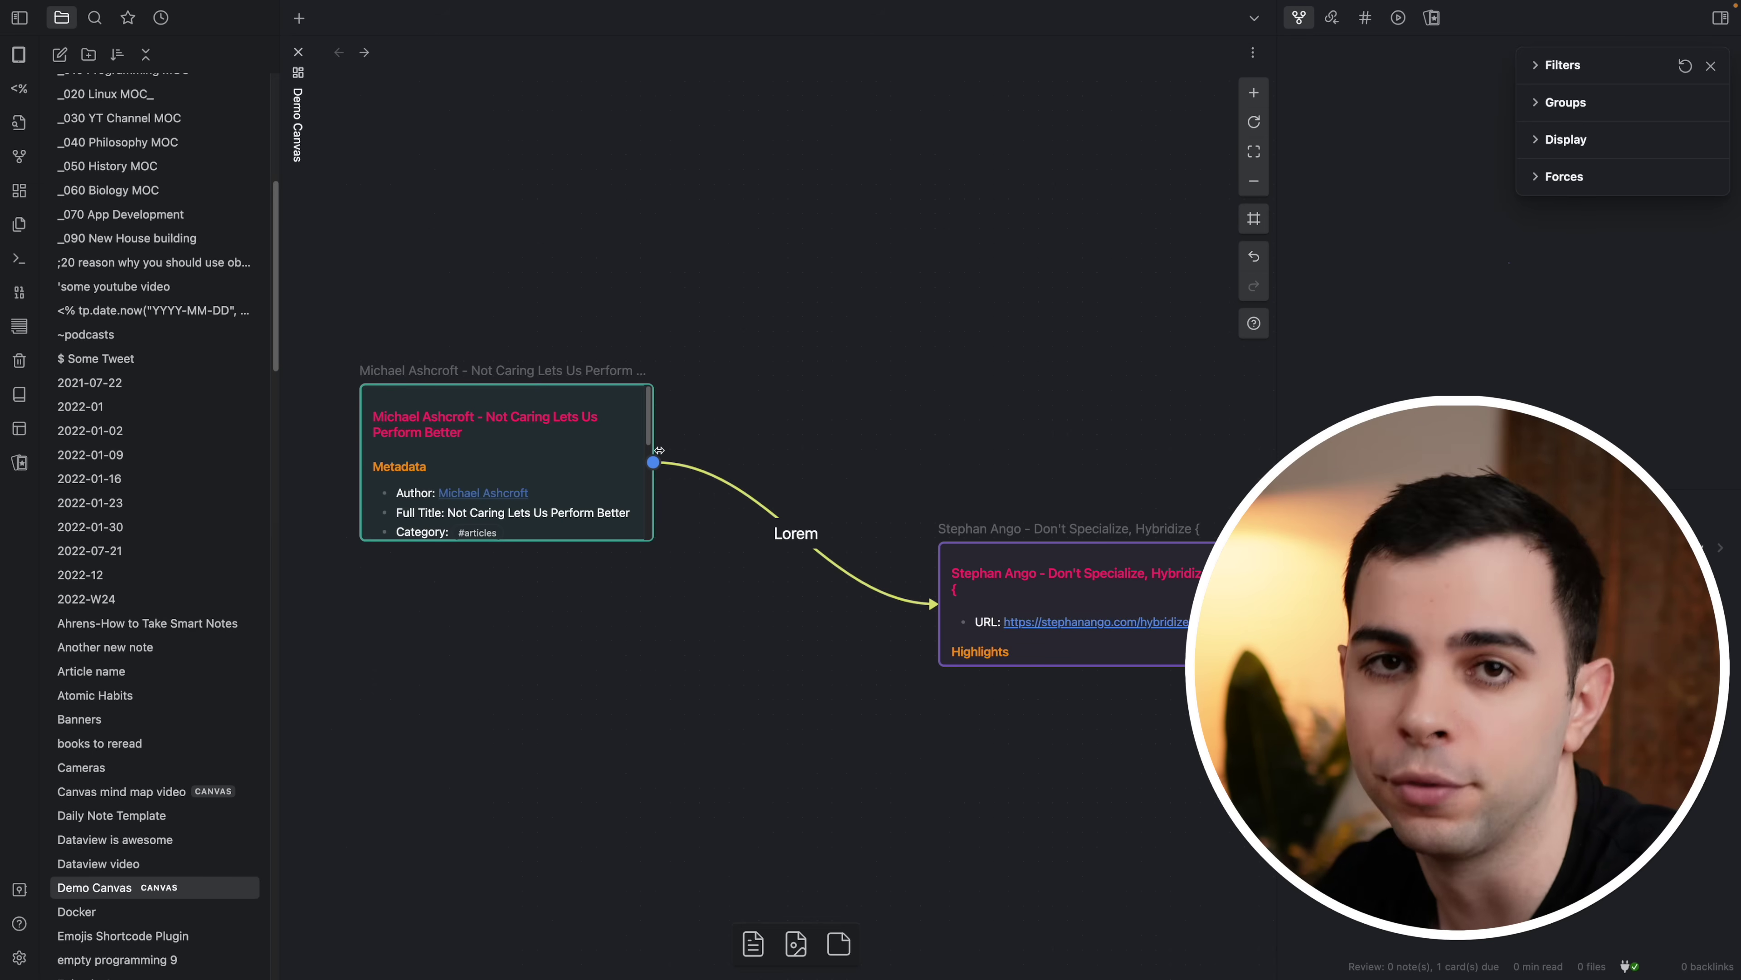
Step: Add an empty card connected by an arrow from the Stephan Ango card
scroll(855, 420, "down", 5)
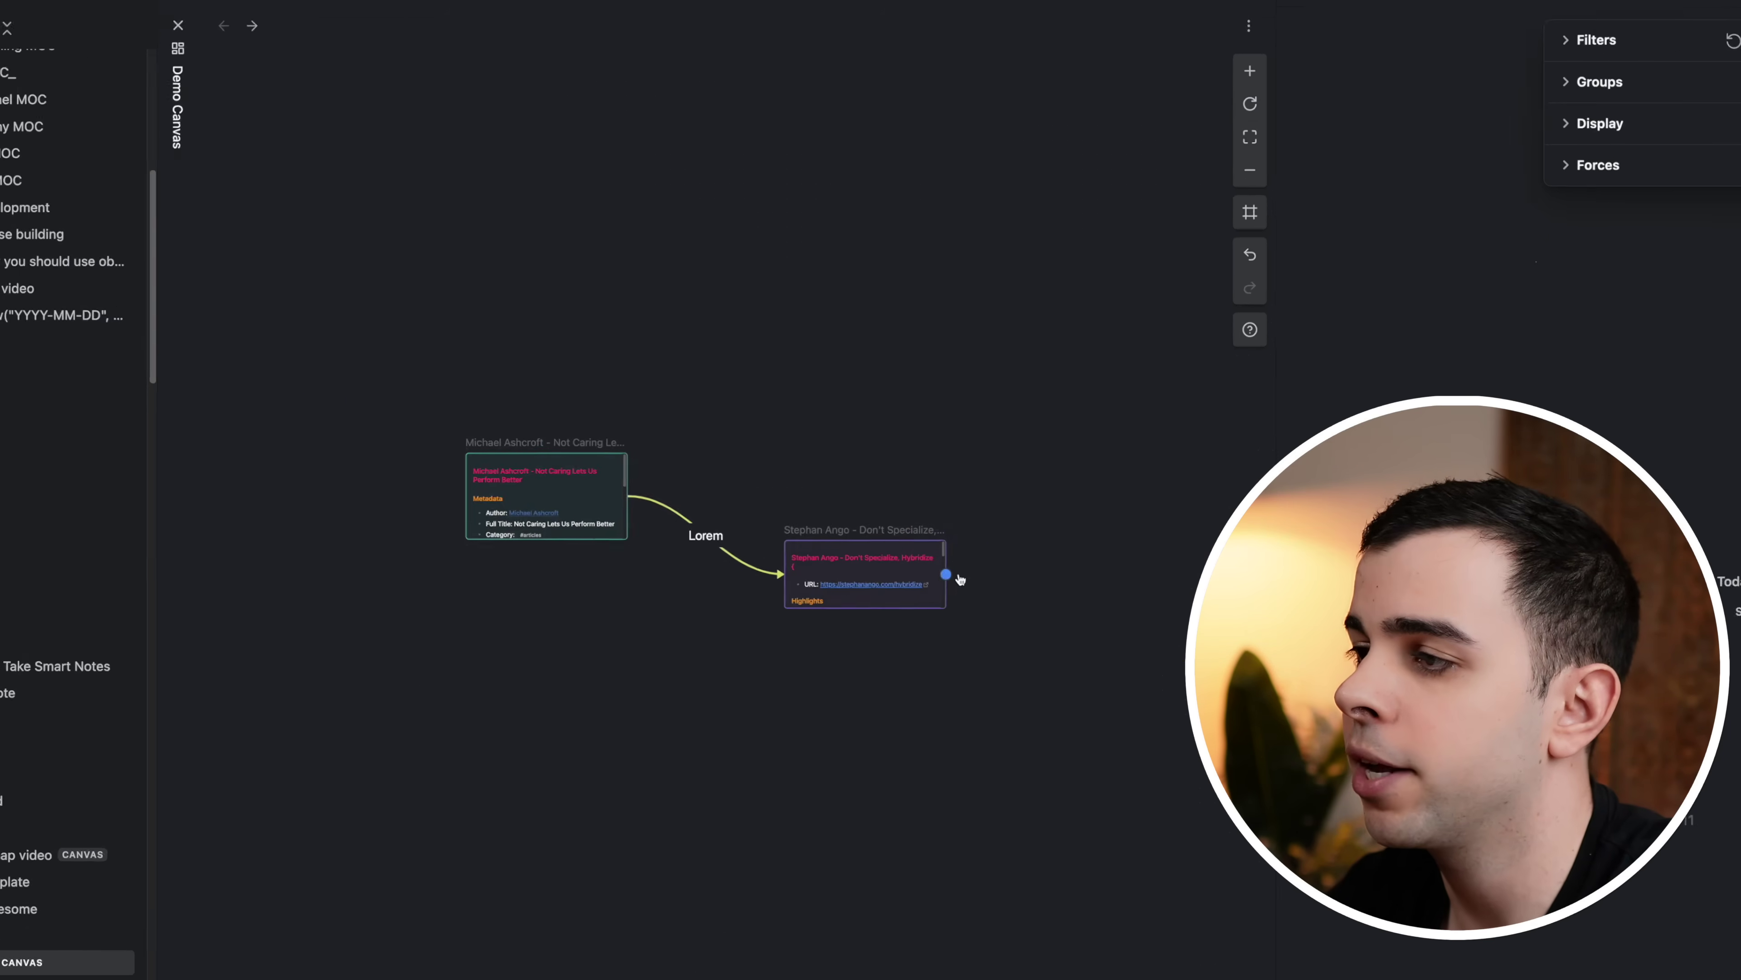
left_click_drag(960, 580, 1007, 395)
left_click(1056, 425)
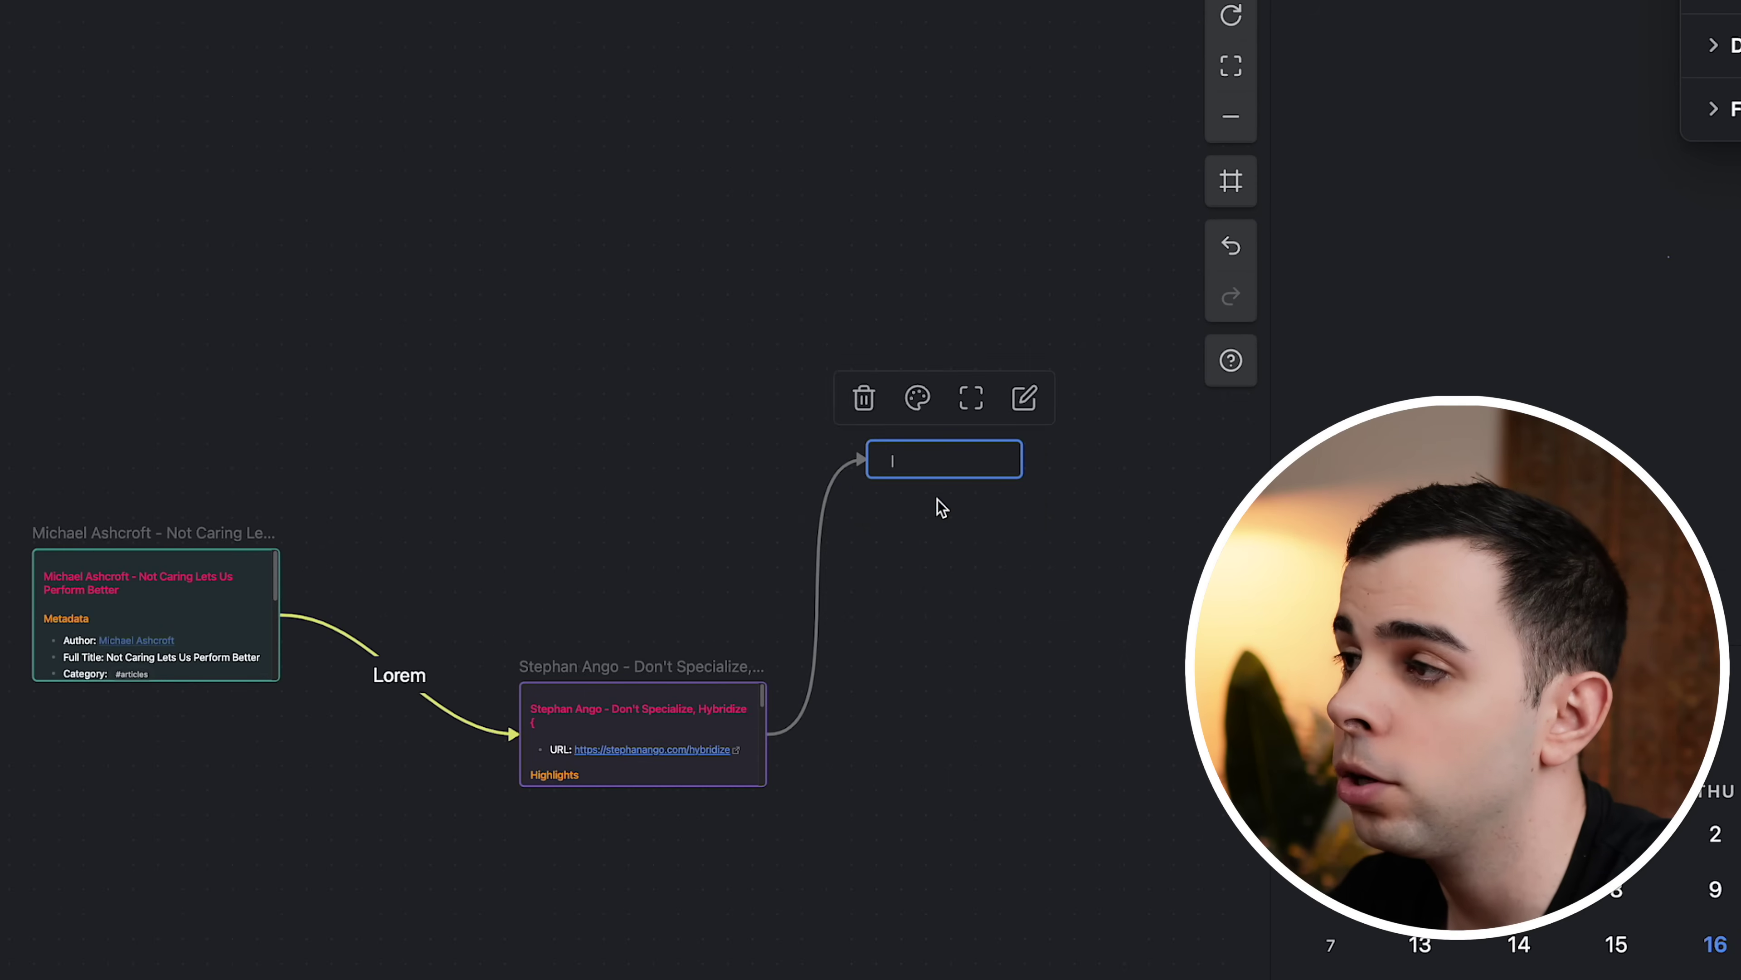
Step: Add a second empty card from the canvas right-click menu
scroll(942, 507, "down", 2)
right_click(643, 128)
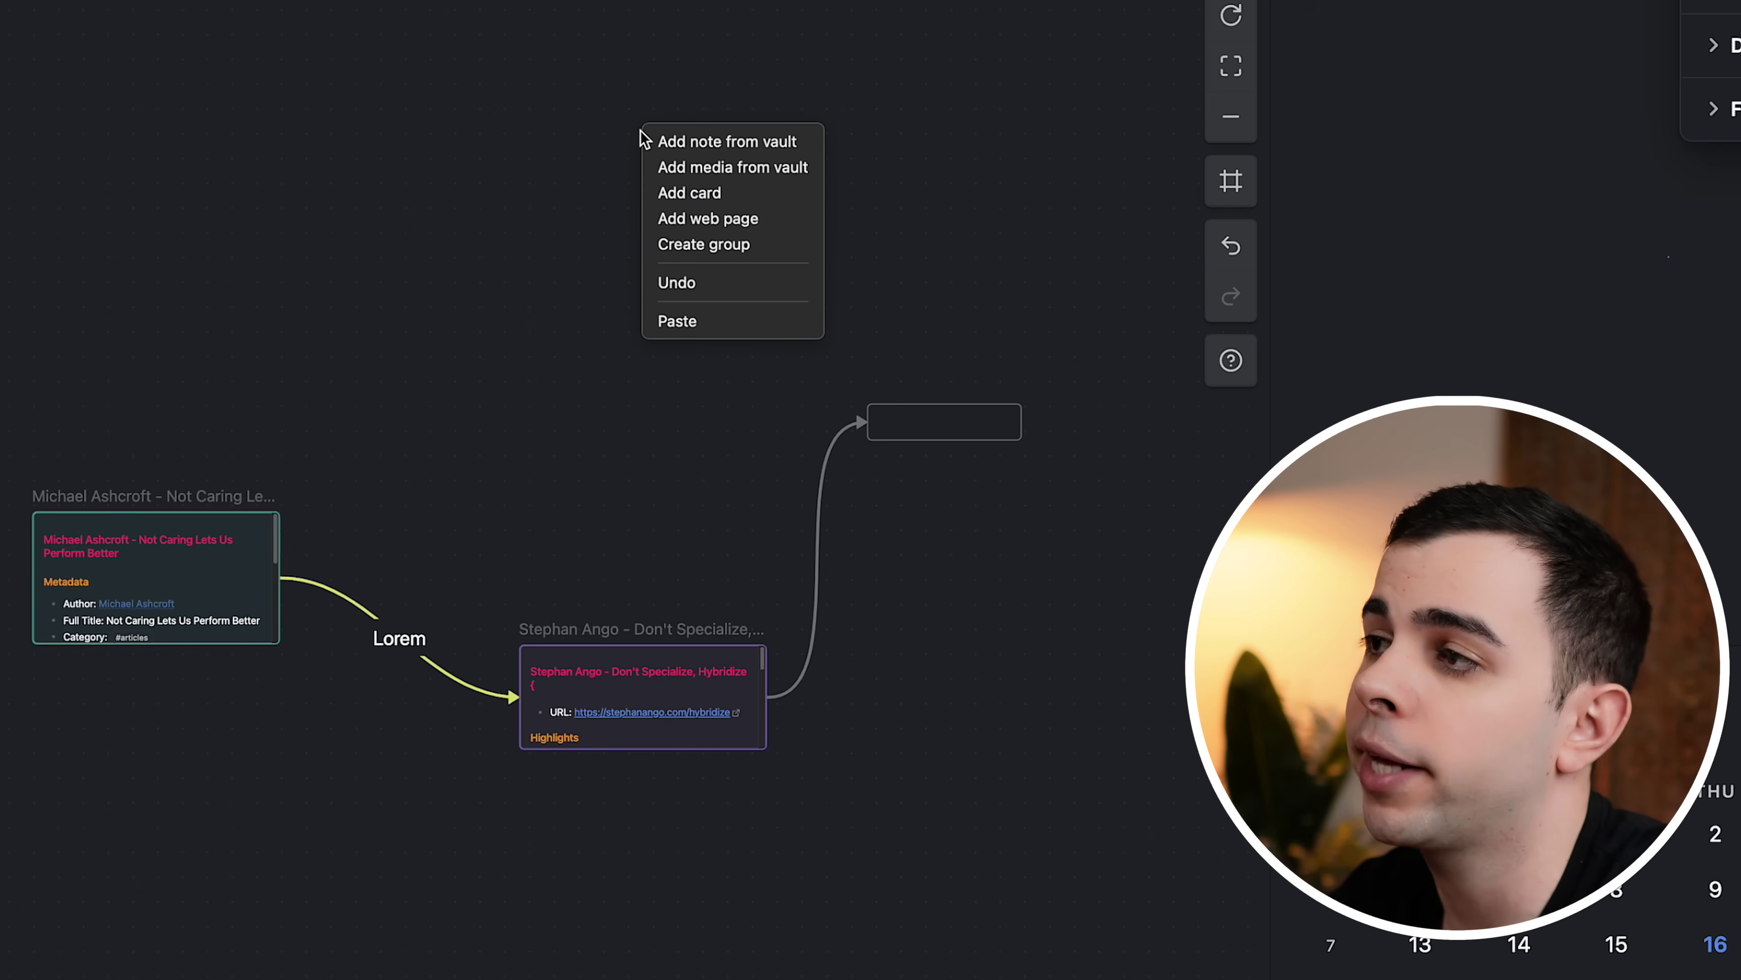
left_click(695, 194)
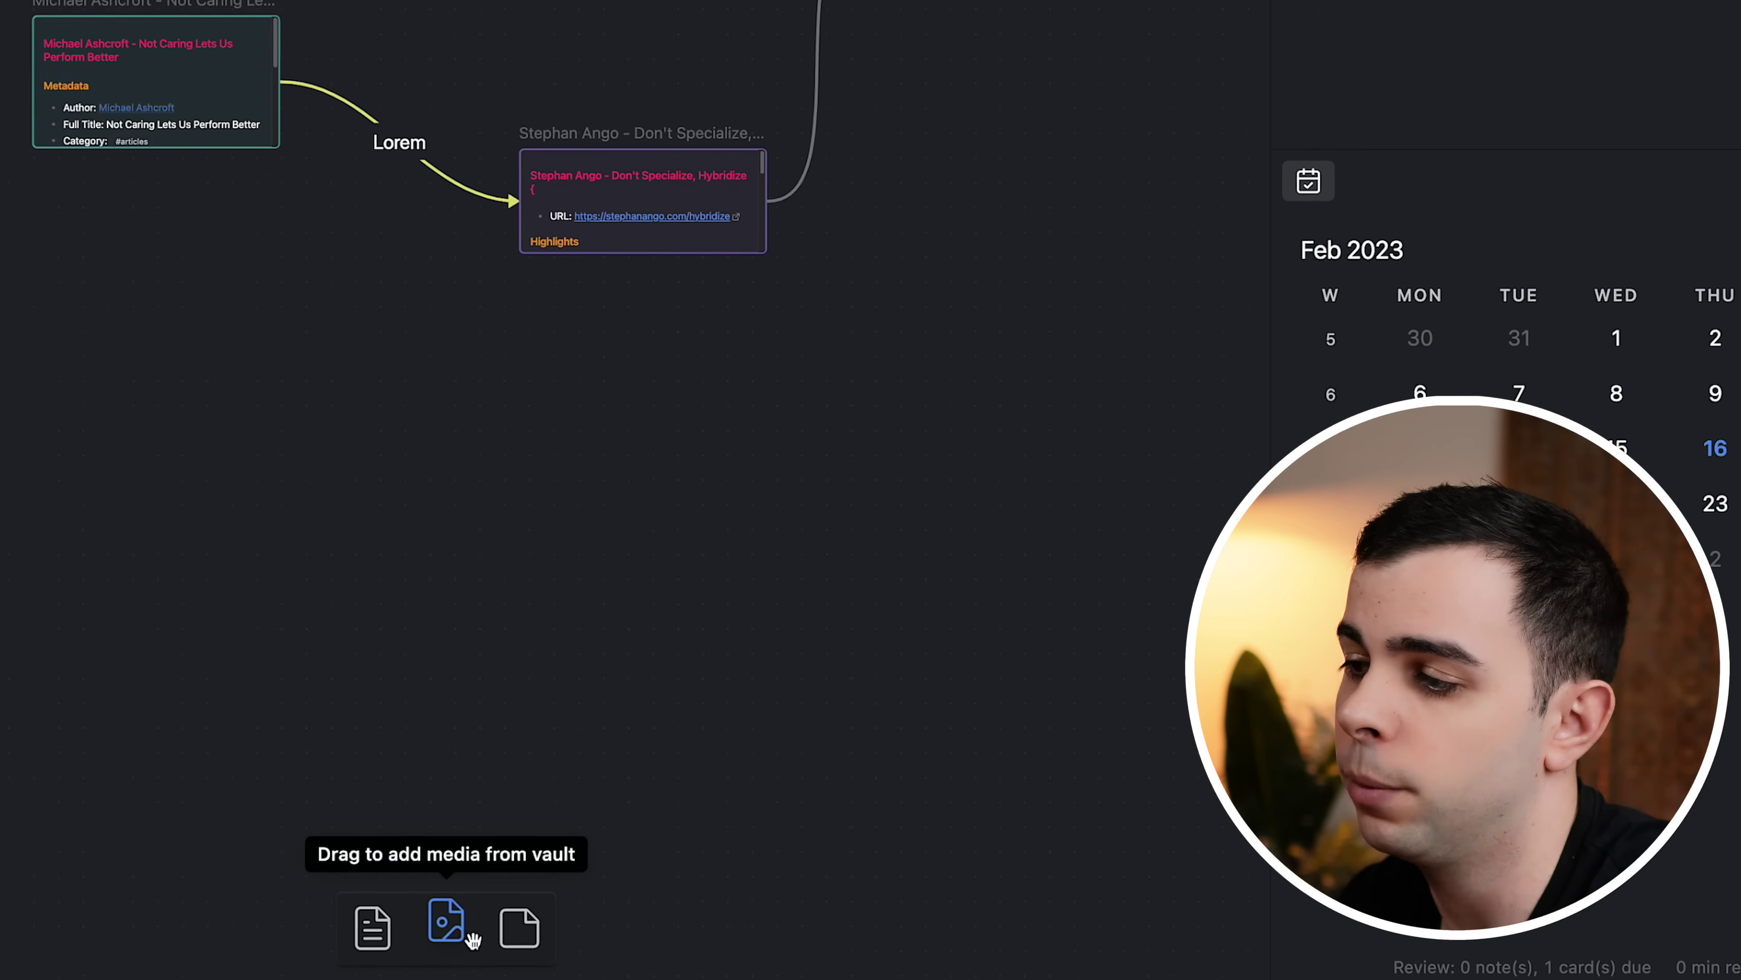
Step: Drop a third empty card from the bottom toolbar onto the lower canvas, undoing a stray card
left_click_drag(516, 940, 944, 520)
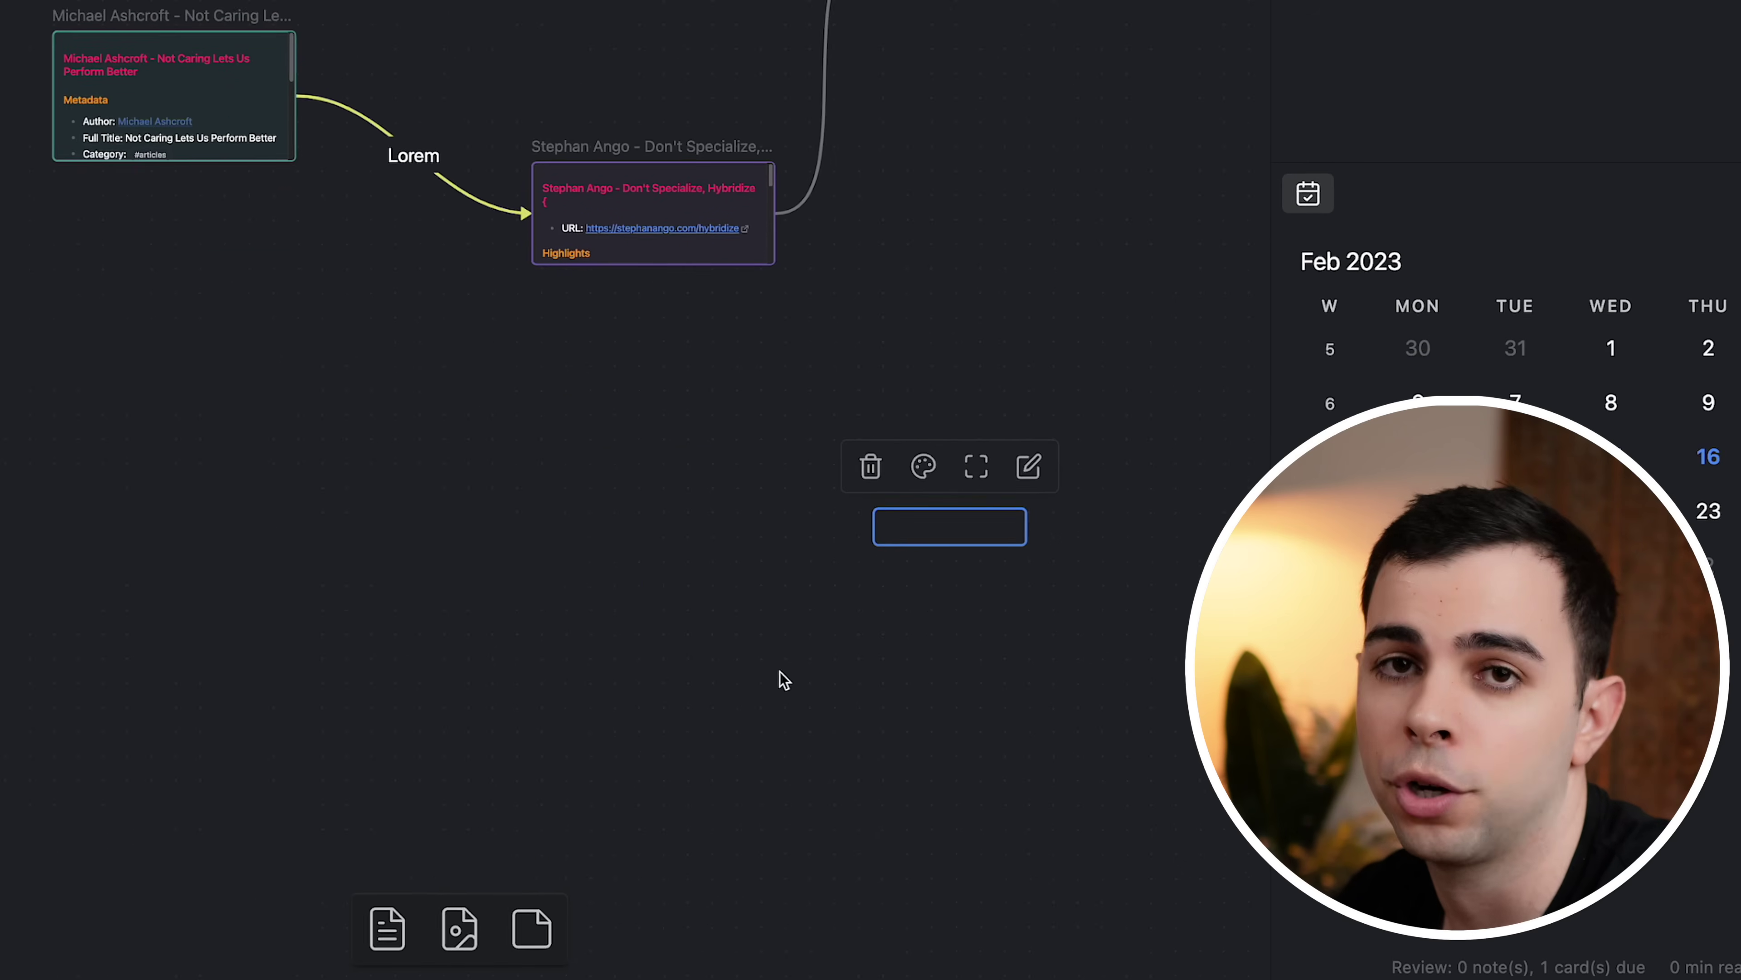
key("Escape")
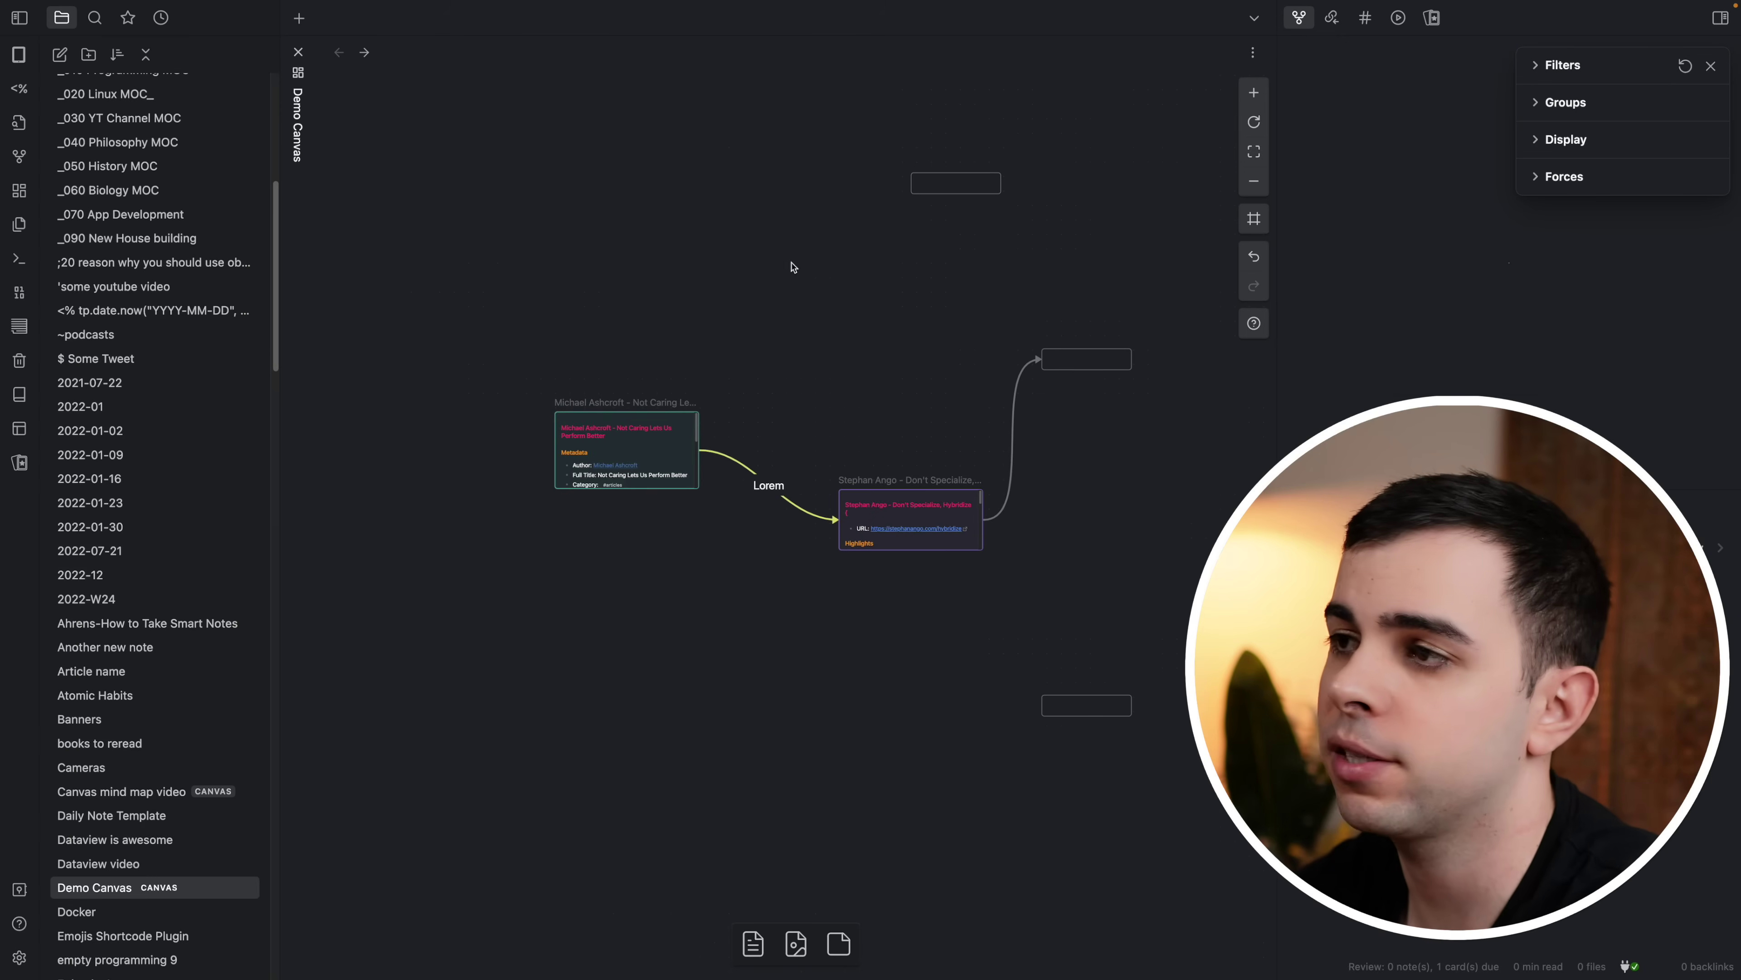
double_click(792, 266)
key("ctrl+z")
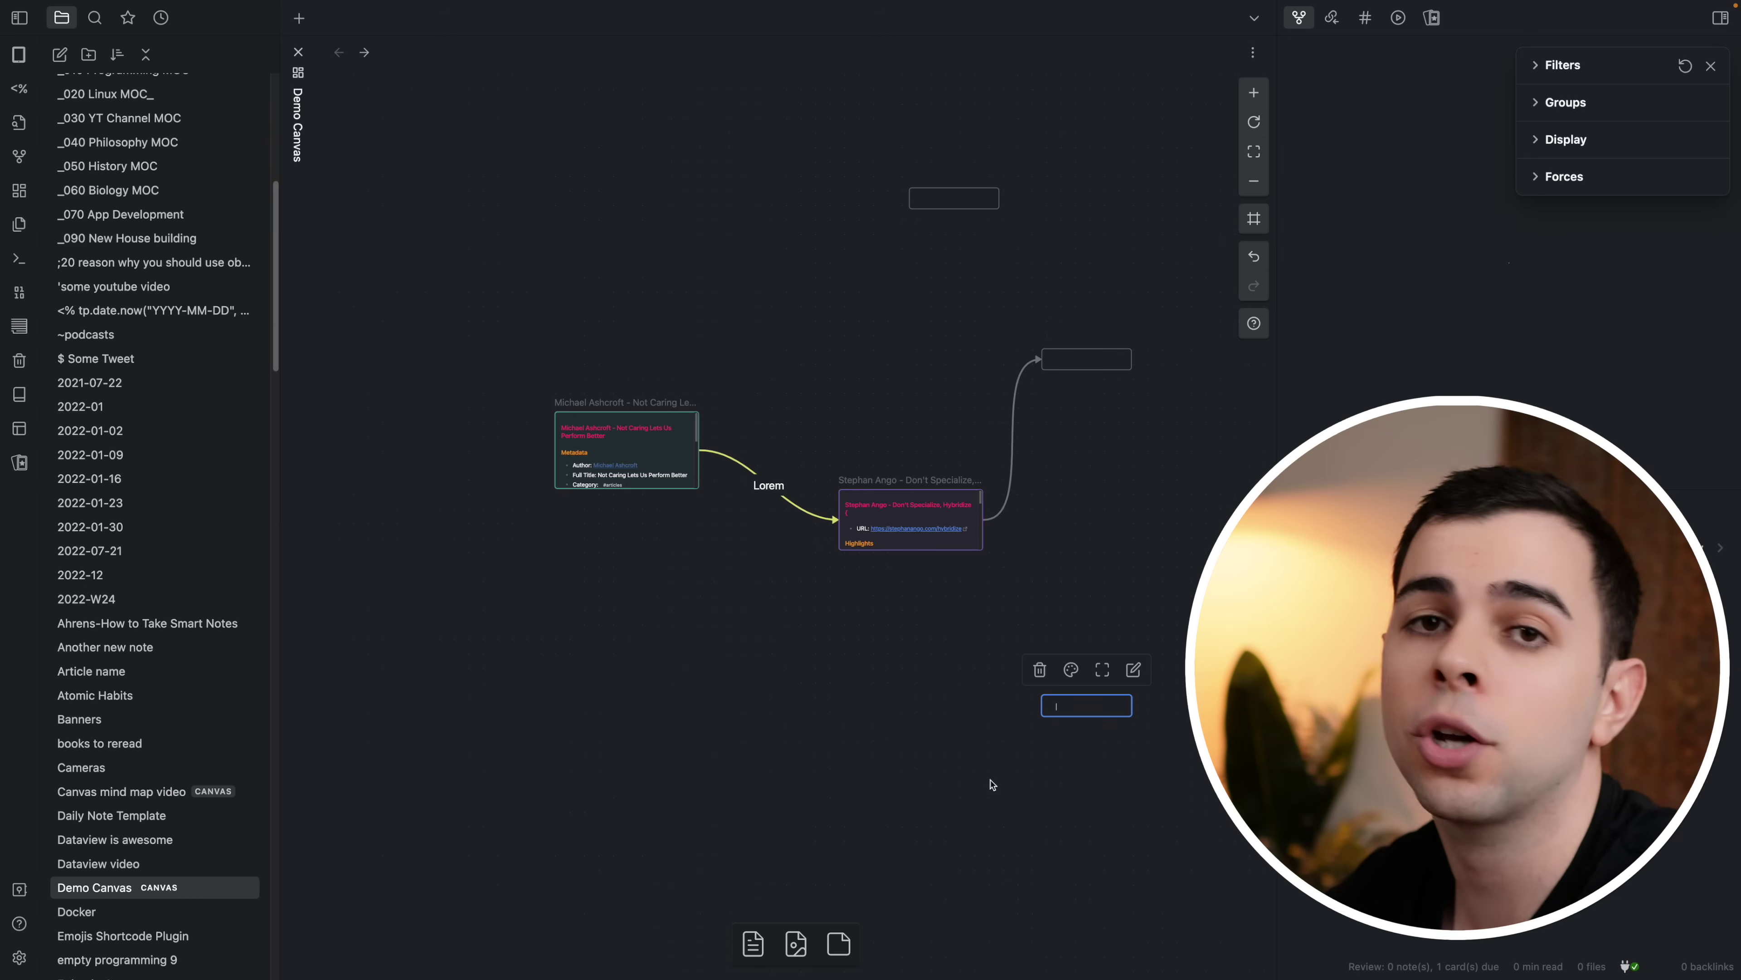
key("ctrl+z")
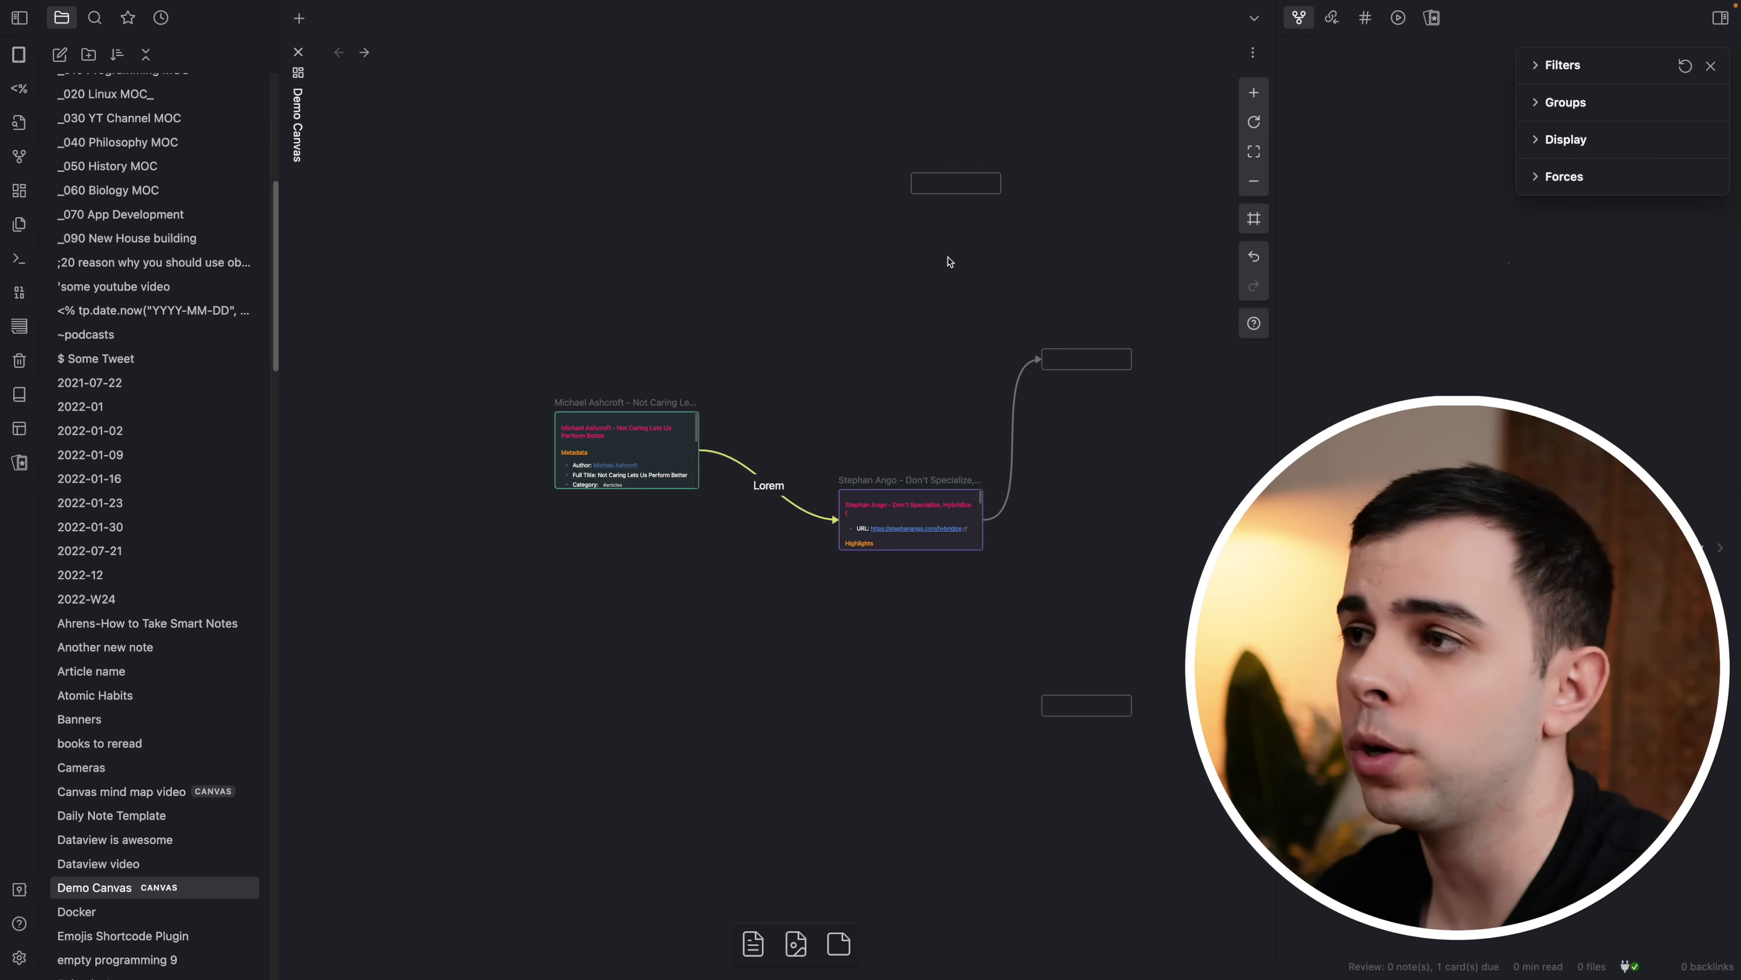
Step: Paste lorem ipsum text into the top empty card and resize it to fit
left_click(951, 183)
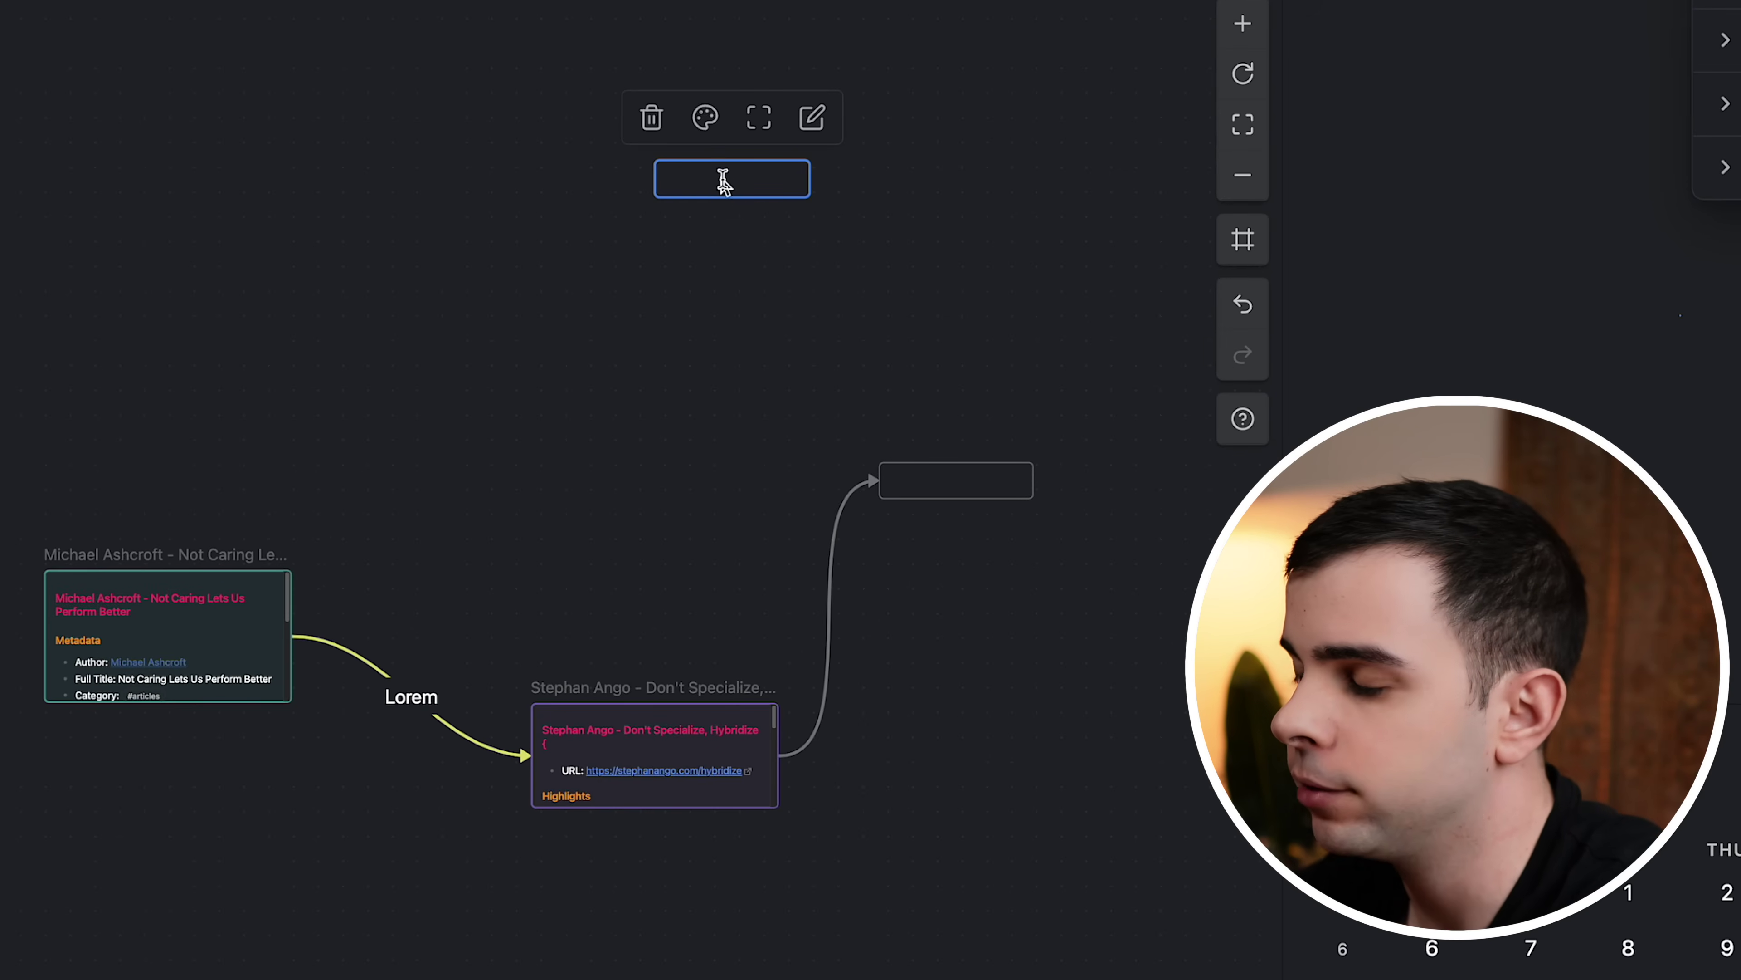
key("super+v")
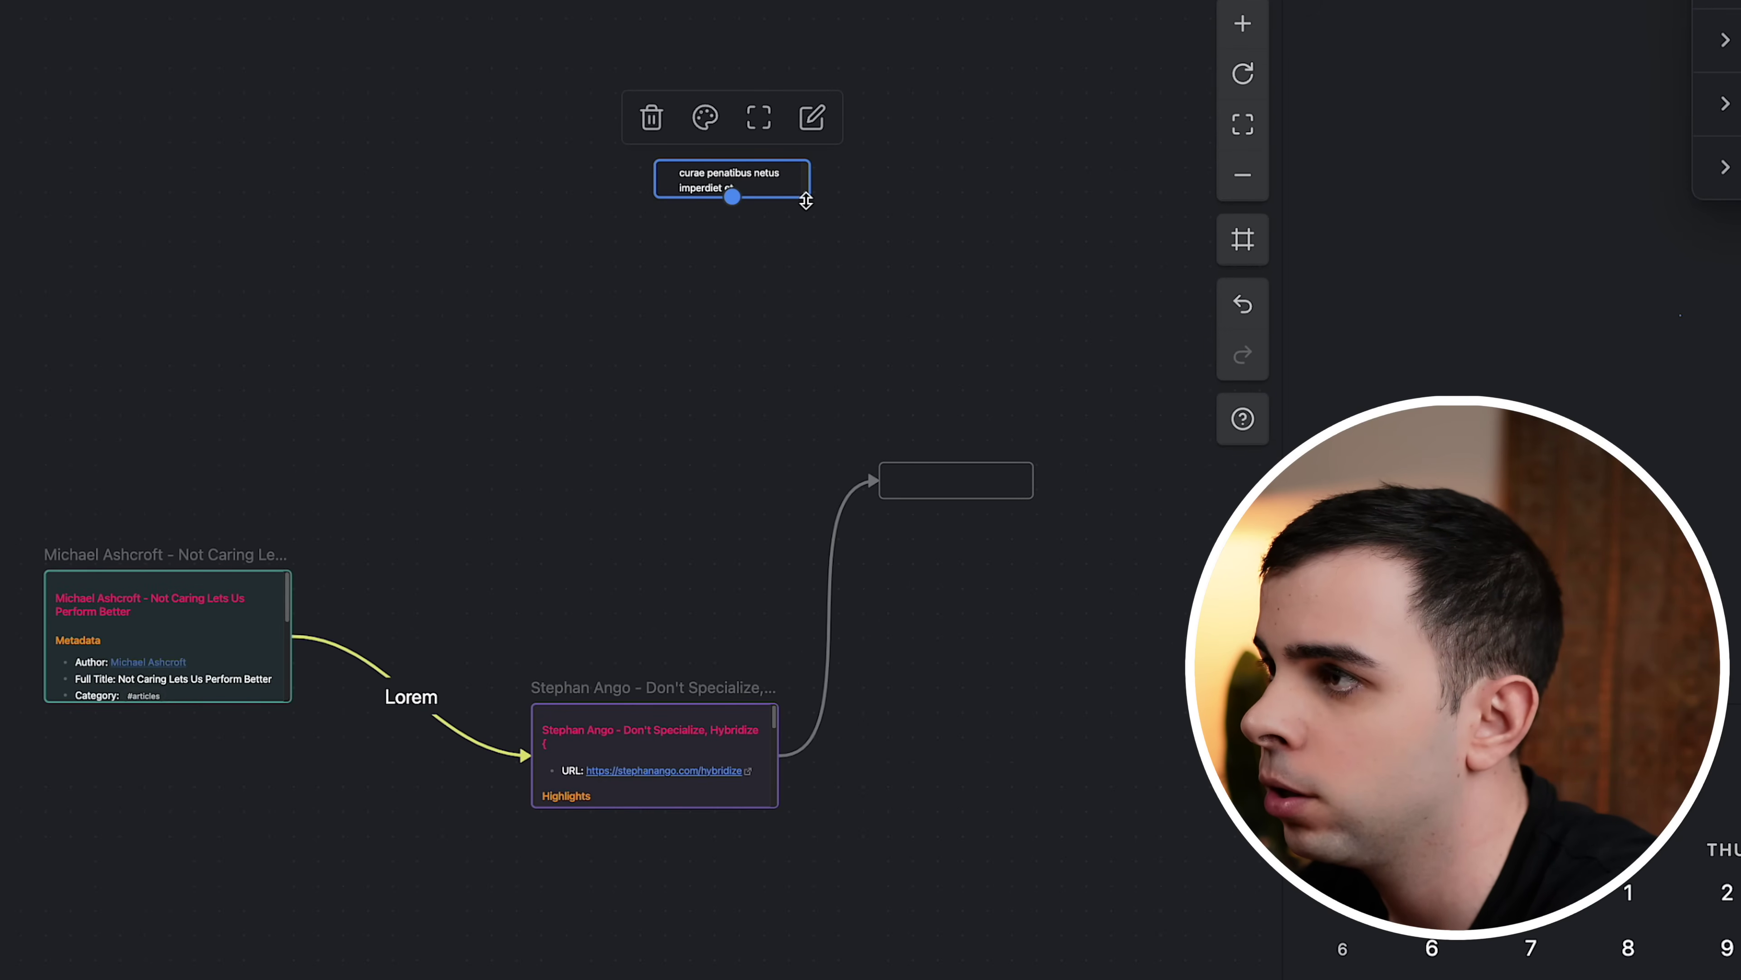
left_click_drag(732, 198, 738, 535)
double_click(812, 274)
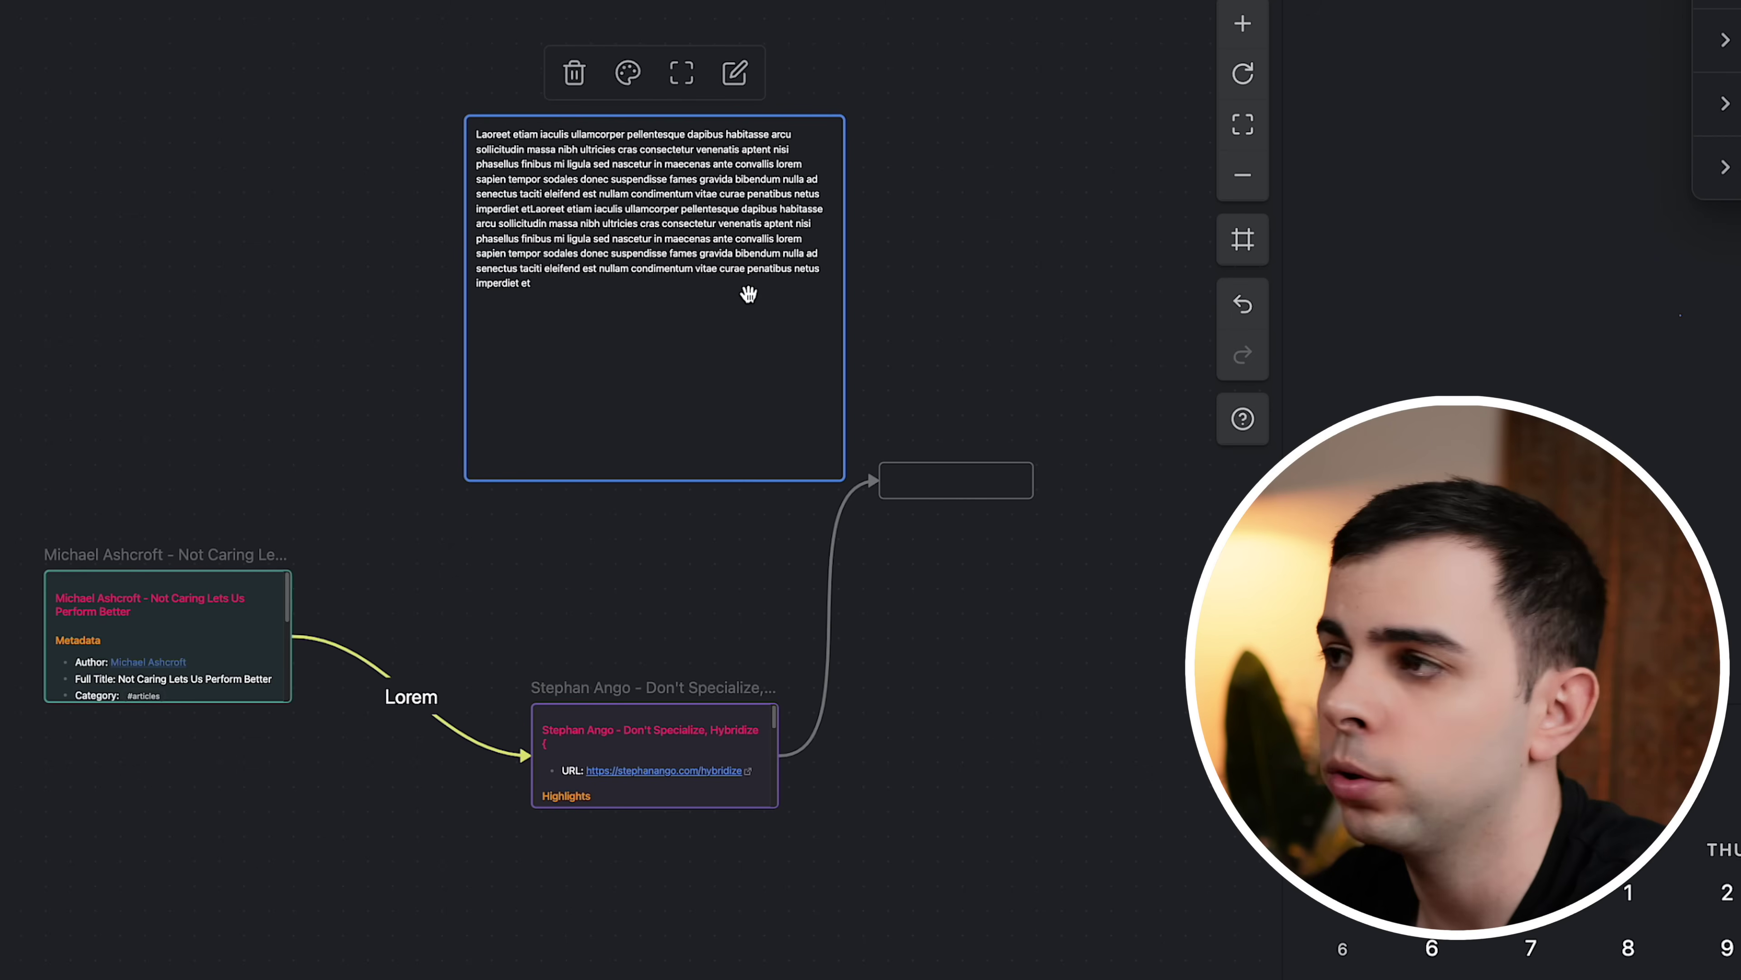
Step: Convert the text card to a note file named 'Lorem Ipsum'
right_click(666, 320)
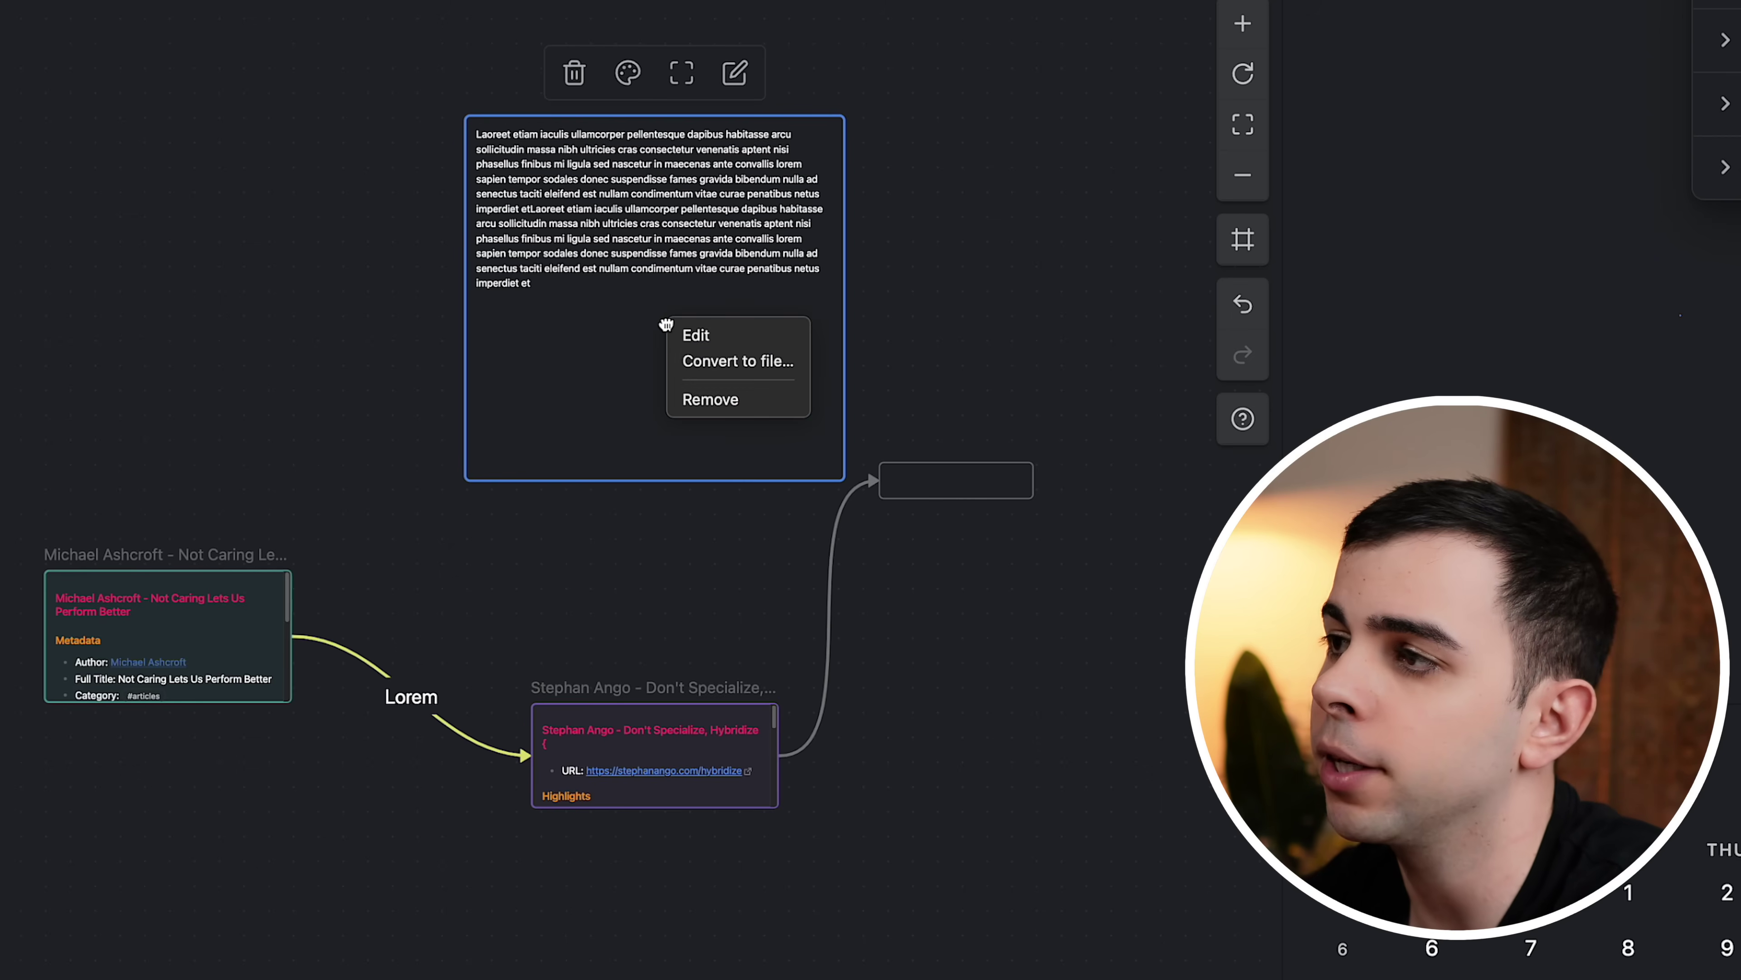
left_click(790, 367)
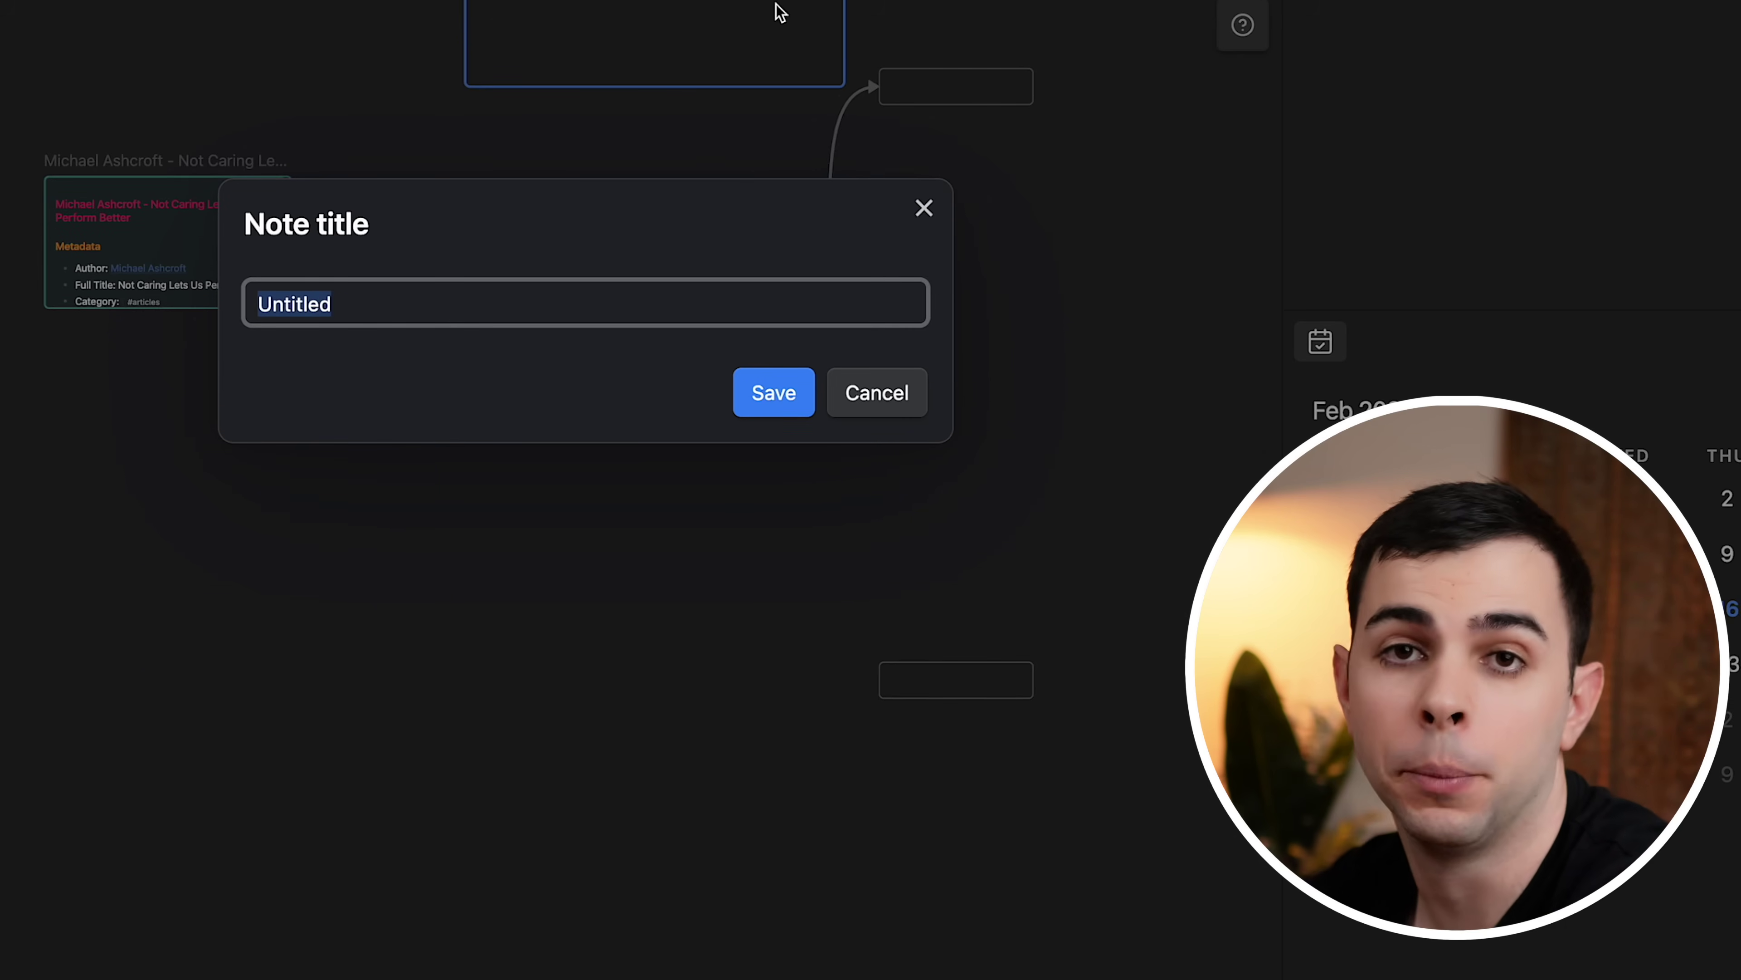
type("Lorem Ipsum")
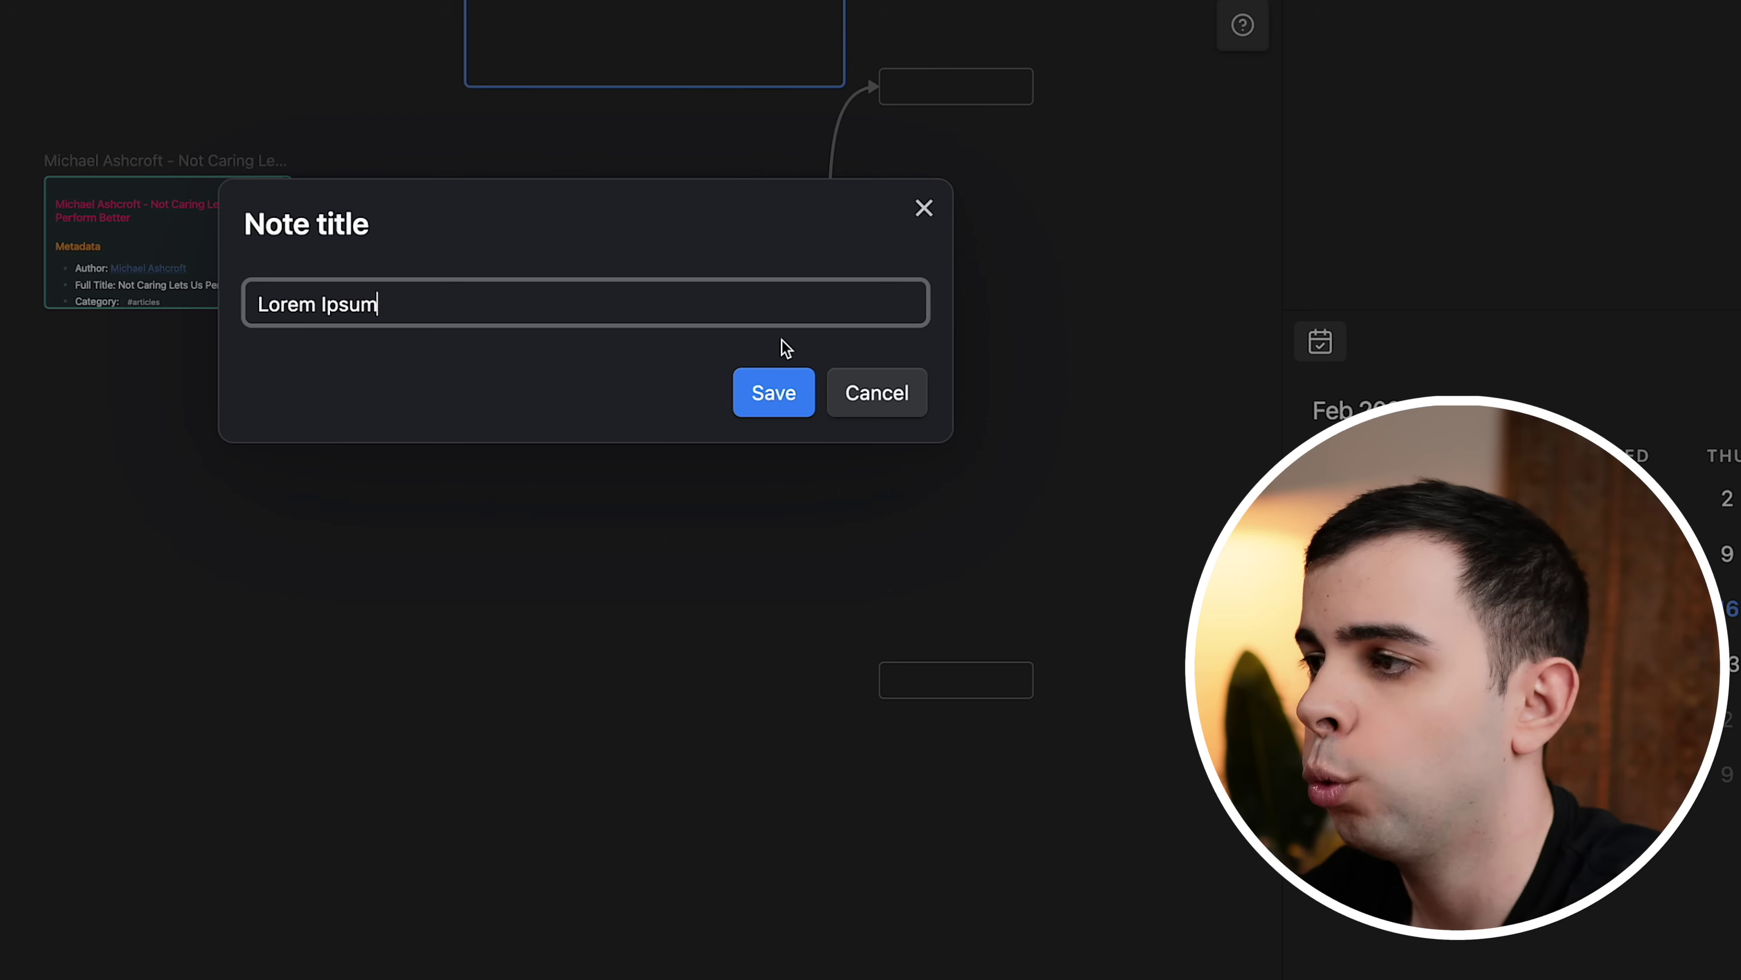
left_click(809, 396)
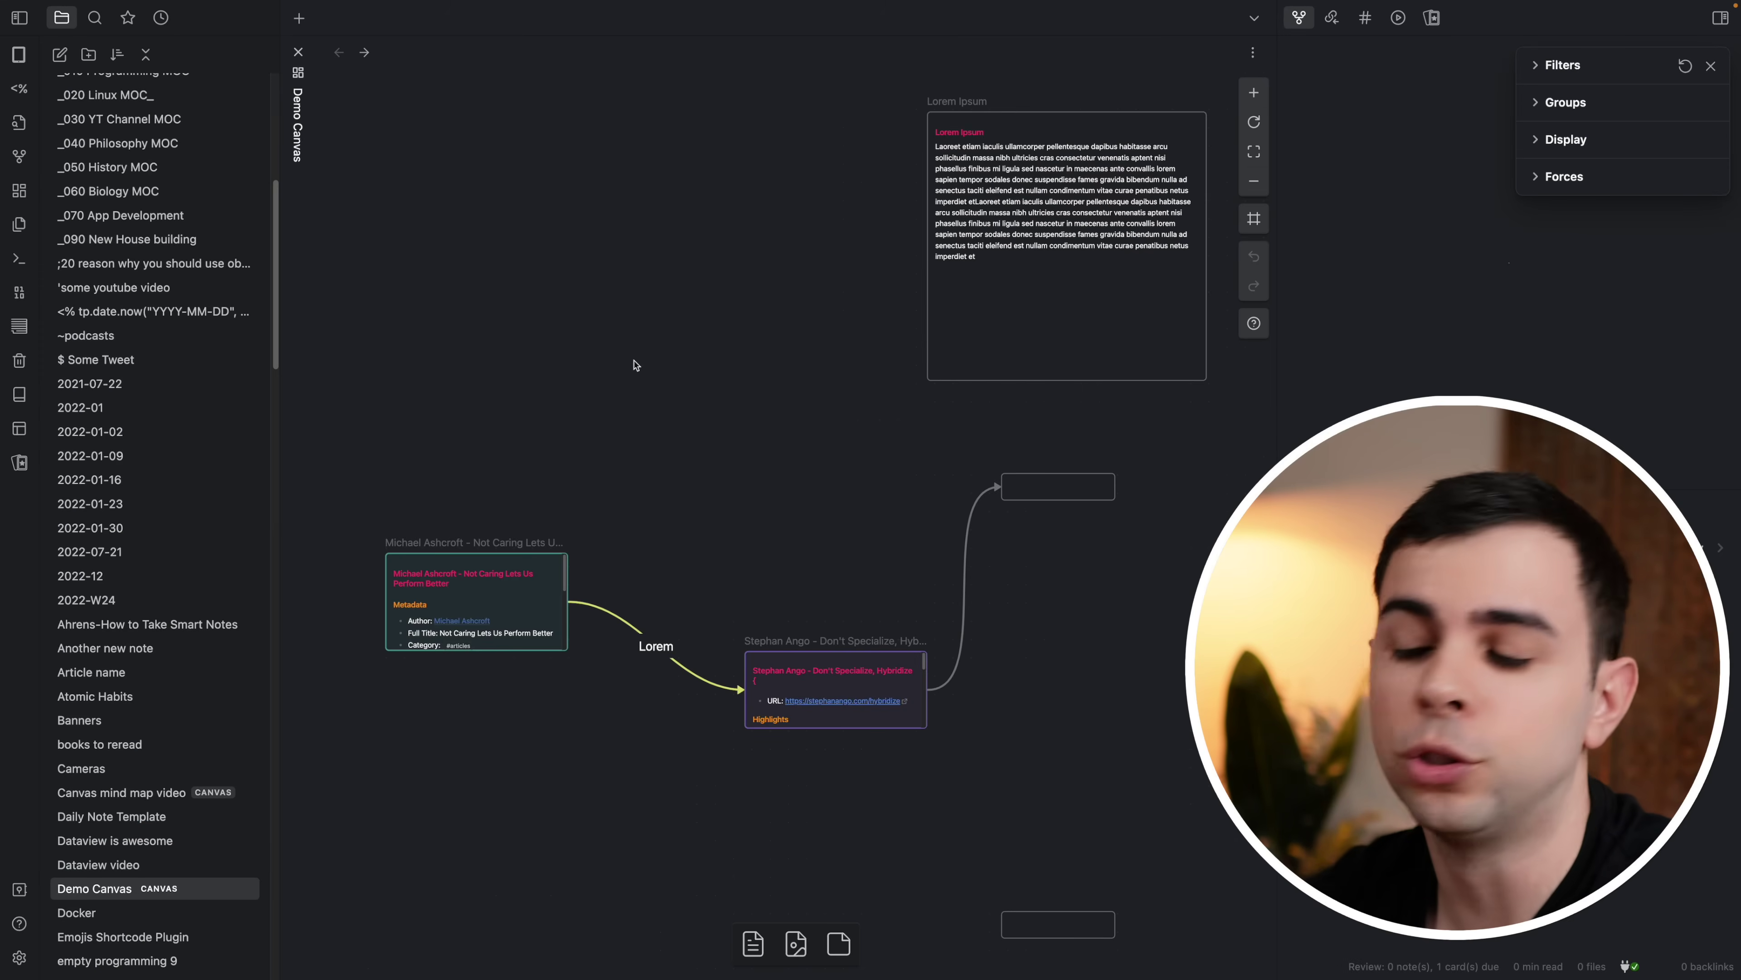
Step: Open the mdadm note and look over the code under its Proxmox heading
key("ctrl+o")
type("md")
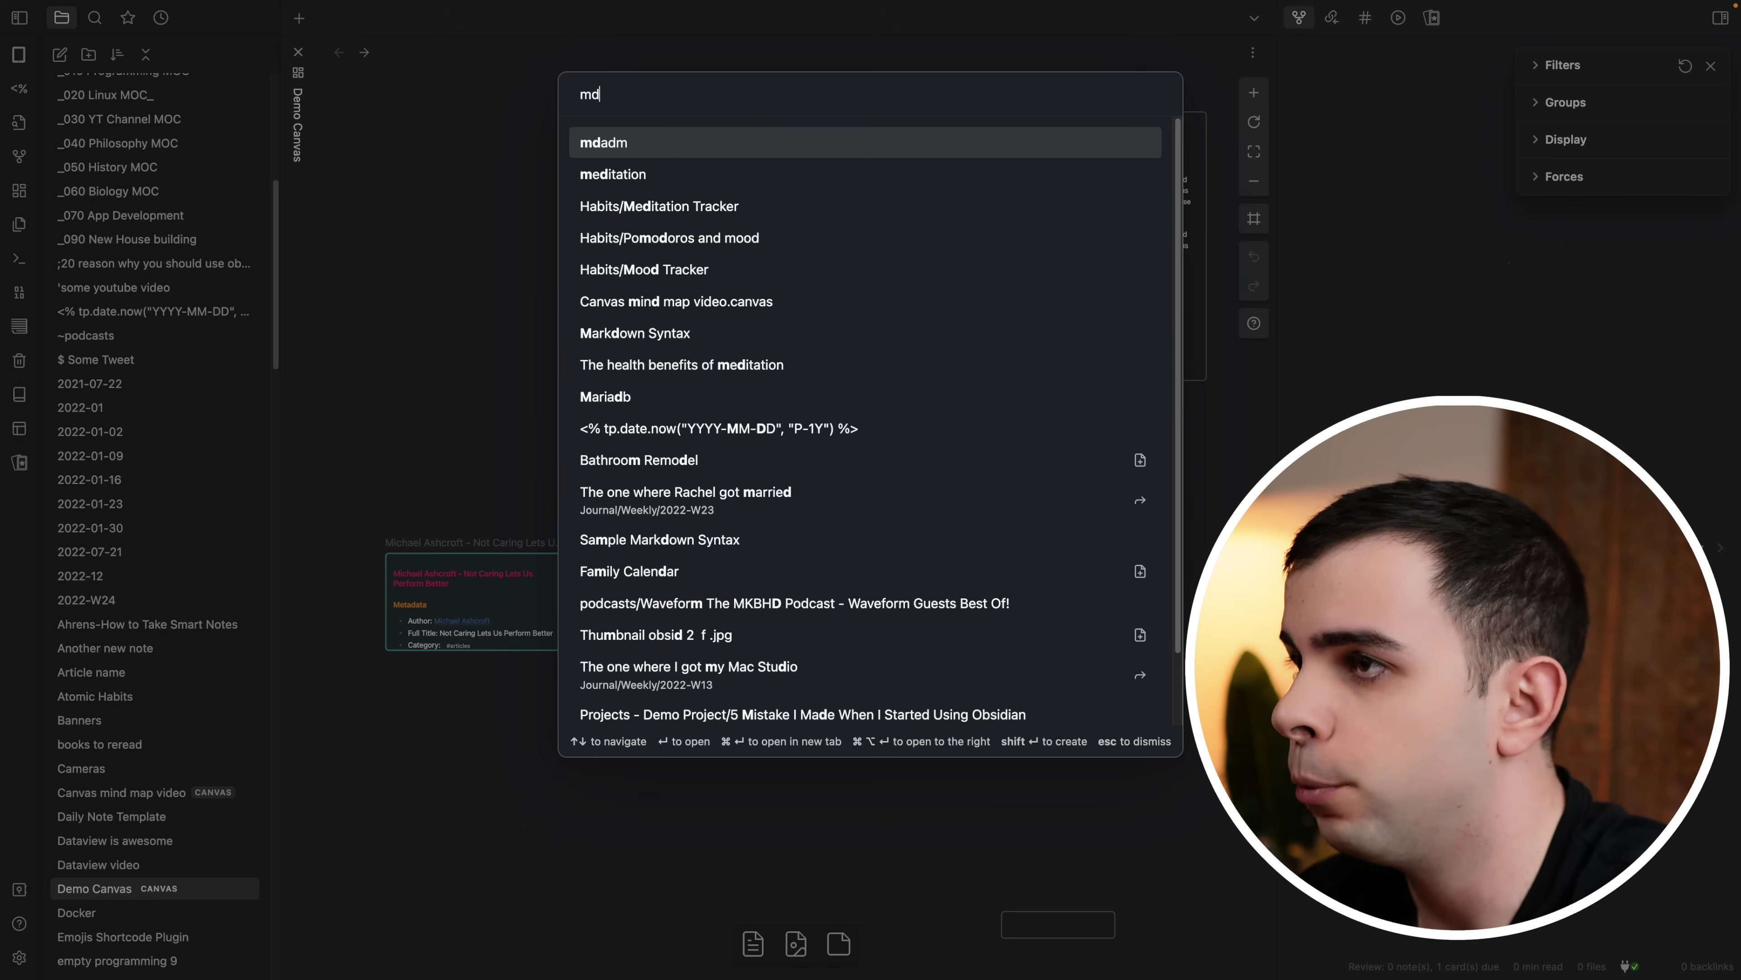
key("Return")
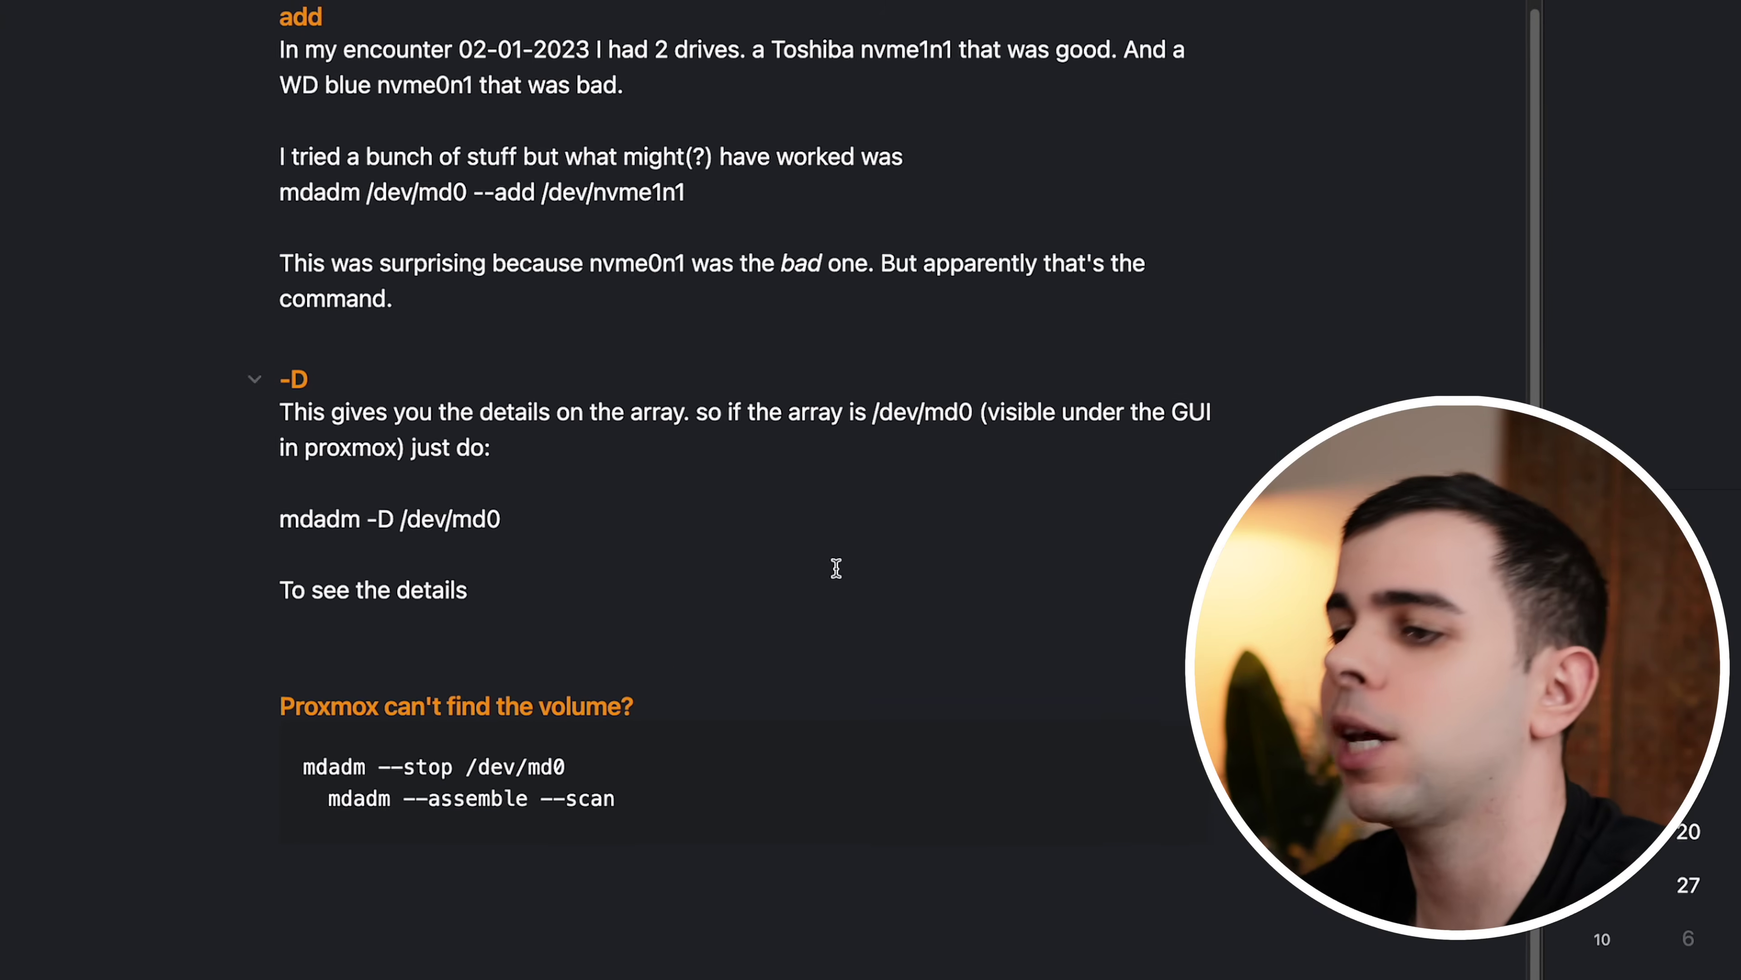
left_click_drag(765, 851, 613, 842)
left_click_drag(430, 789, 267, 768)
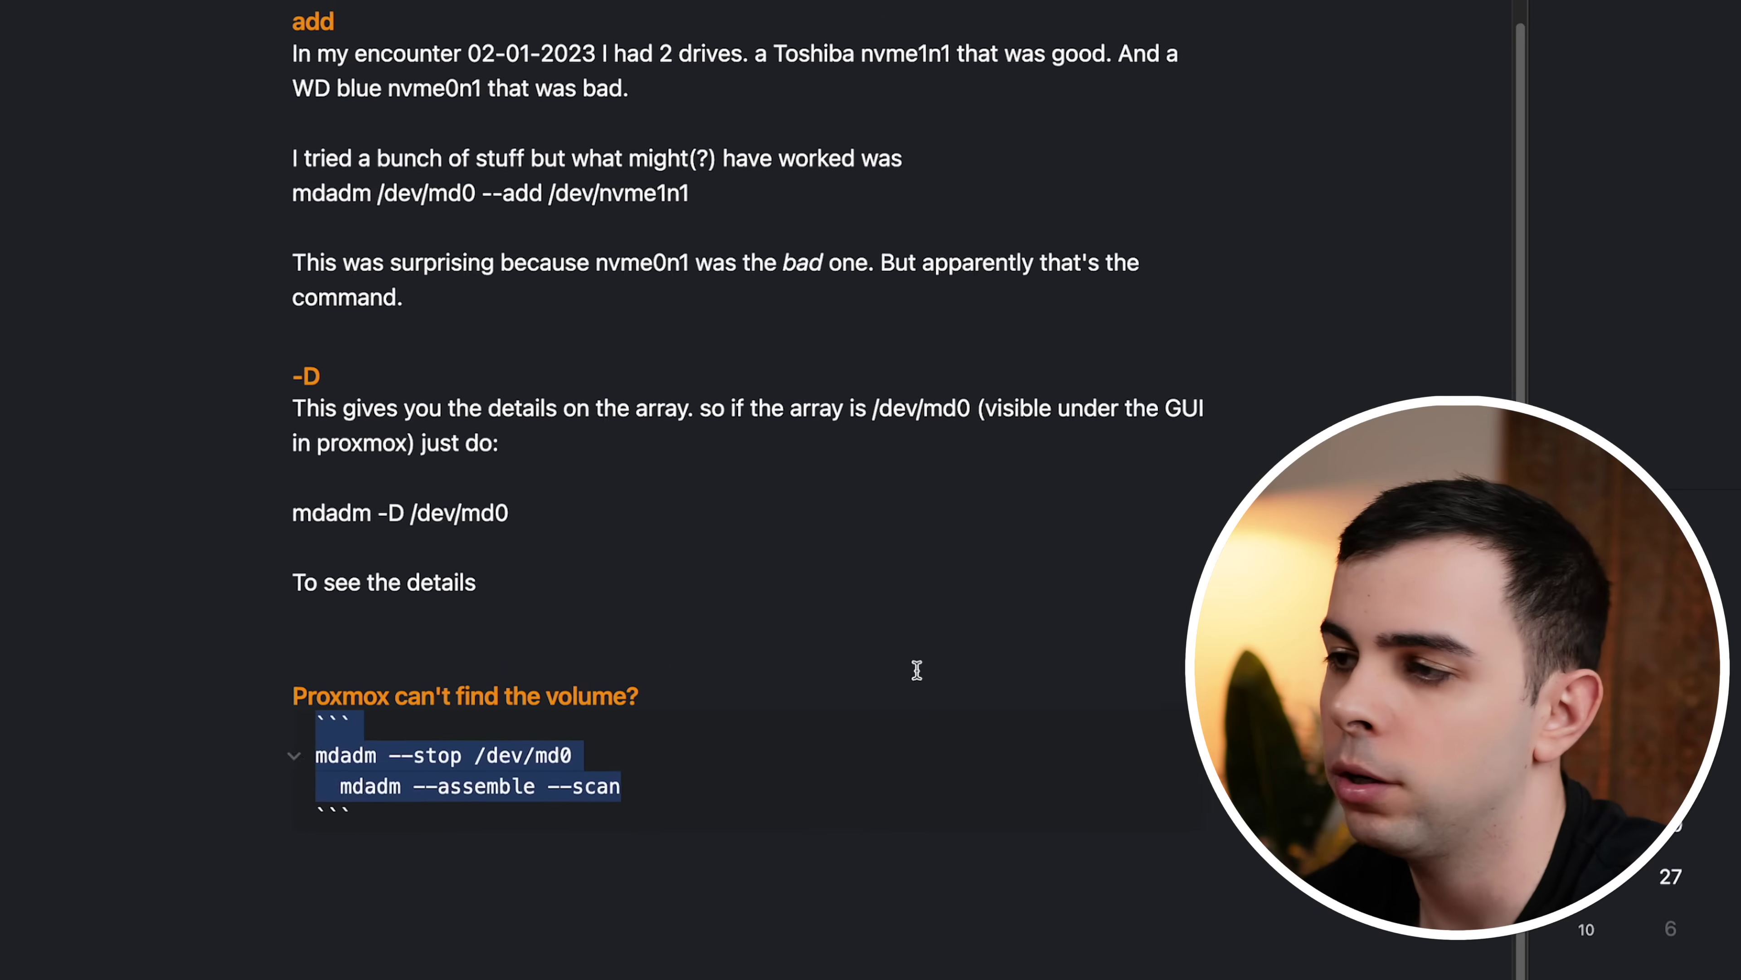
left_click(822, 611)
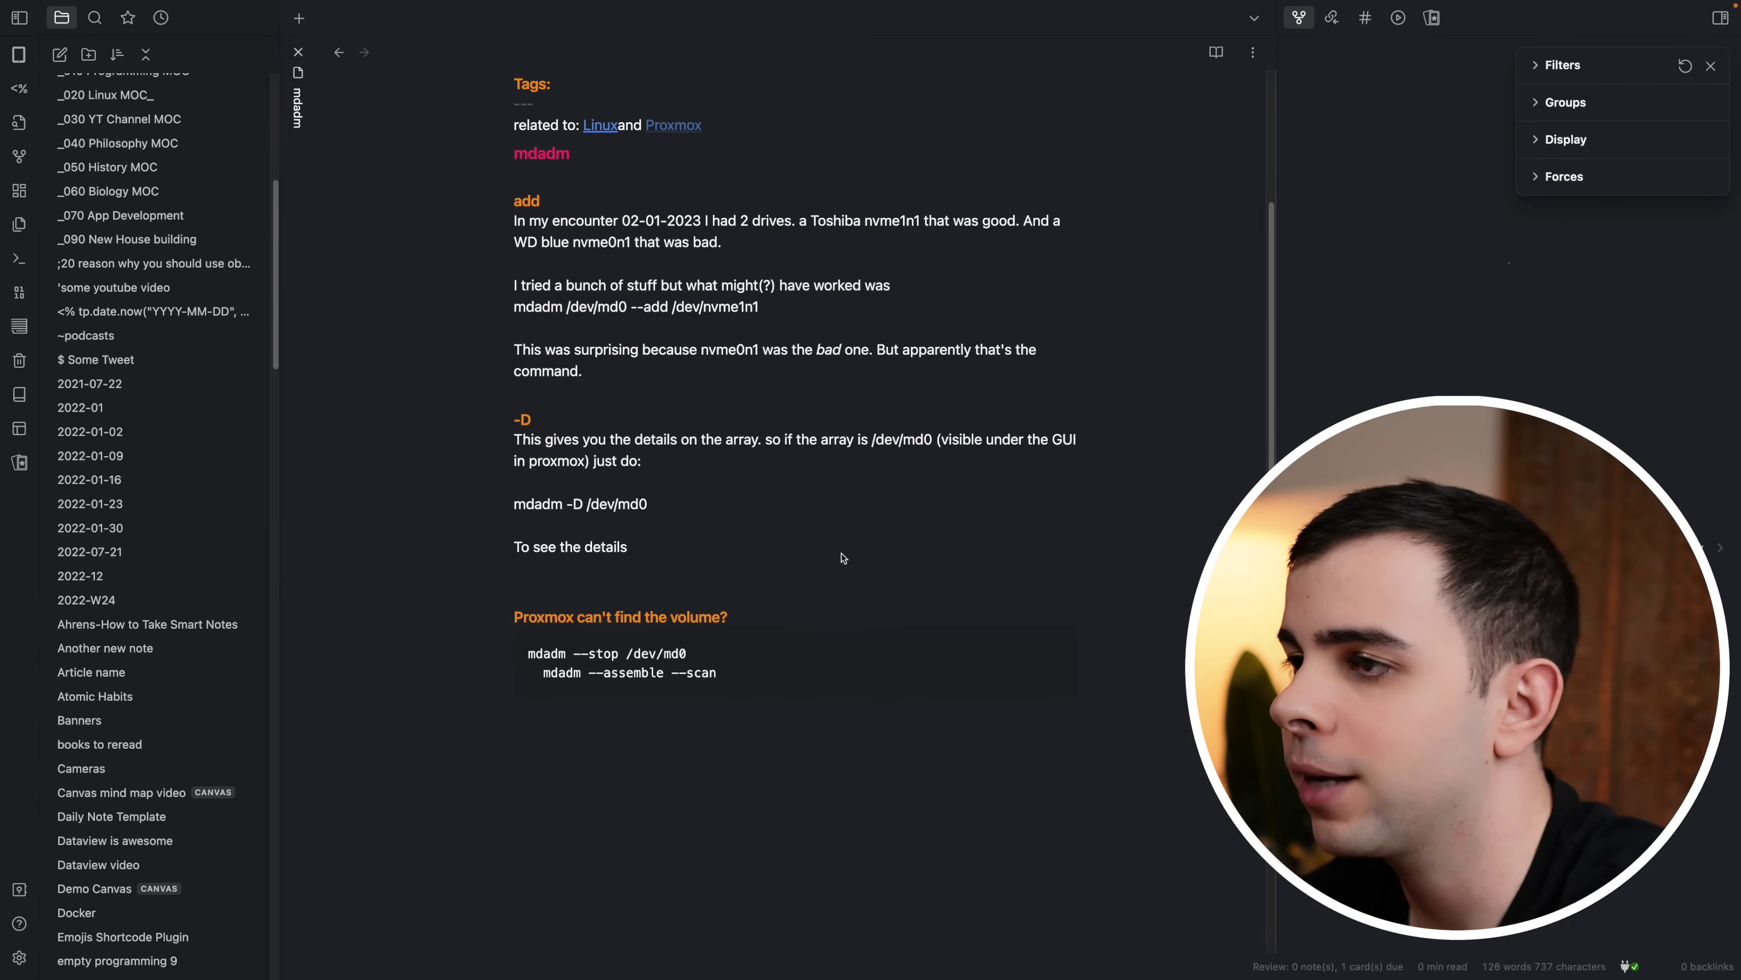
Step: Return to the Demo Canvas and create a new empty text card
key("ctrl+alt+Left")
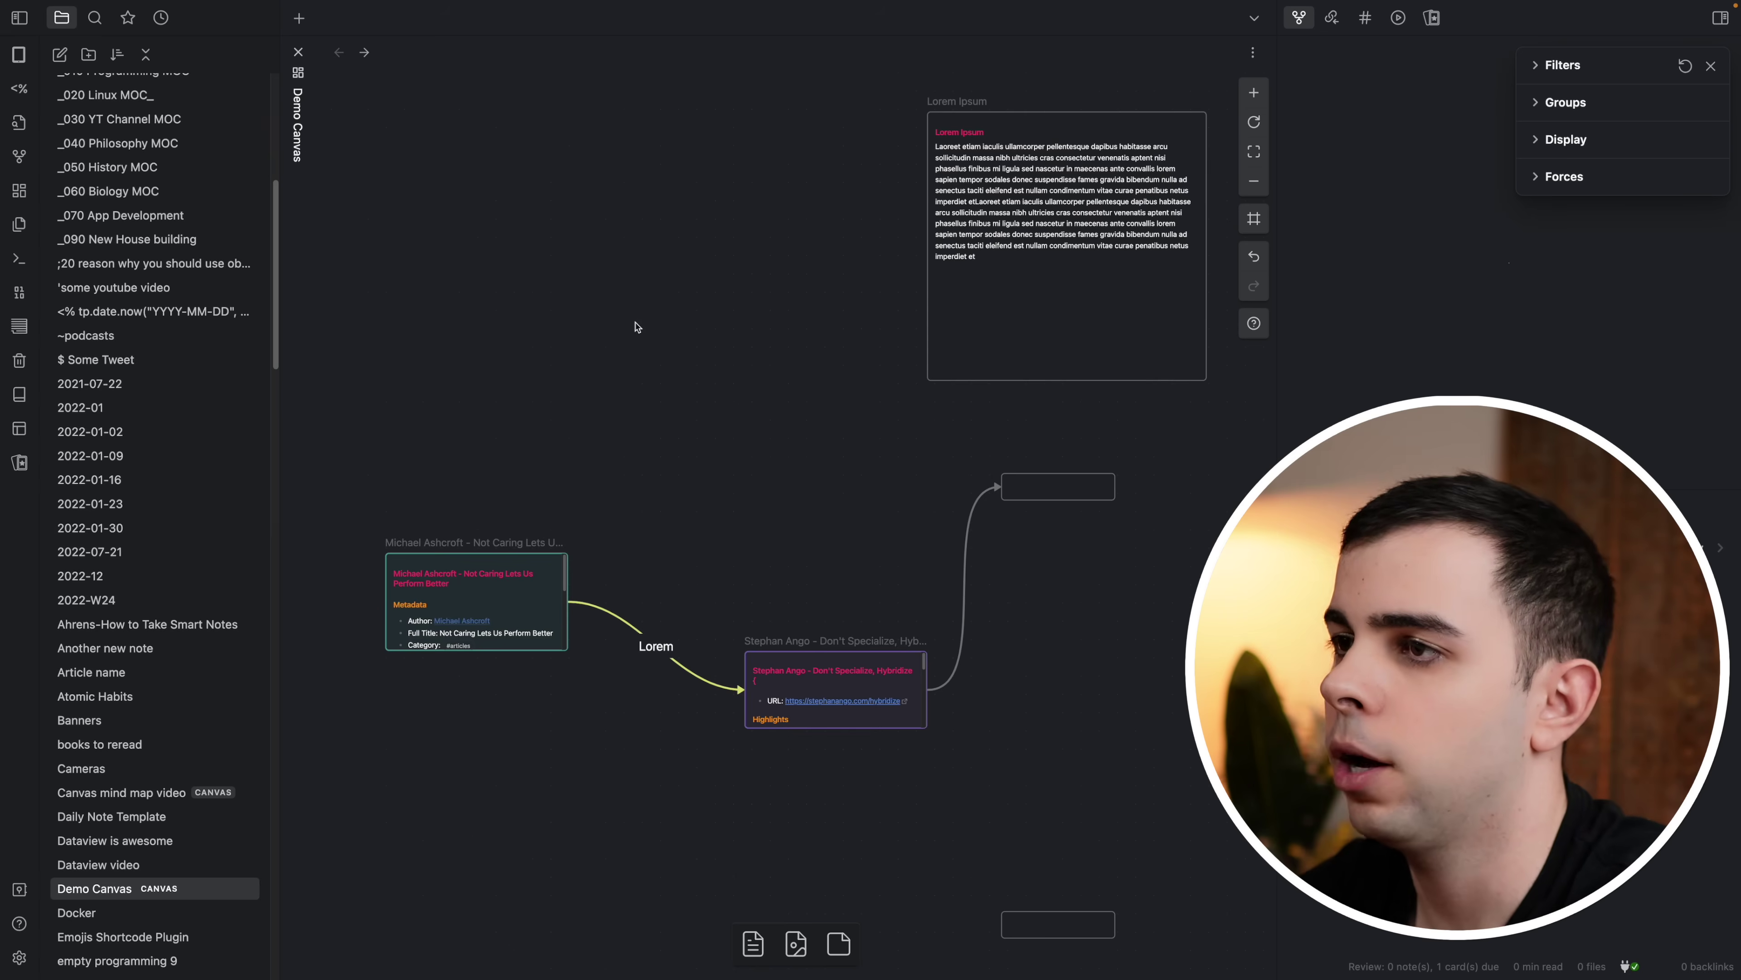
double_click(510, 285)
scroll(480, 278, "up", 5)
scroll(483, 280, "up", 3)
left_click(508, 299)
Step: Type ![[mdadm#Proxmox can't find the volume?]] into the card to embed that section
type("[[mdadm")
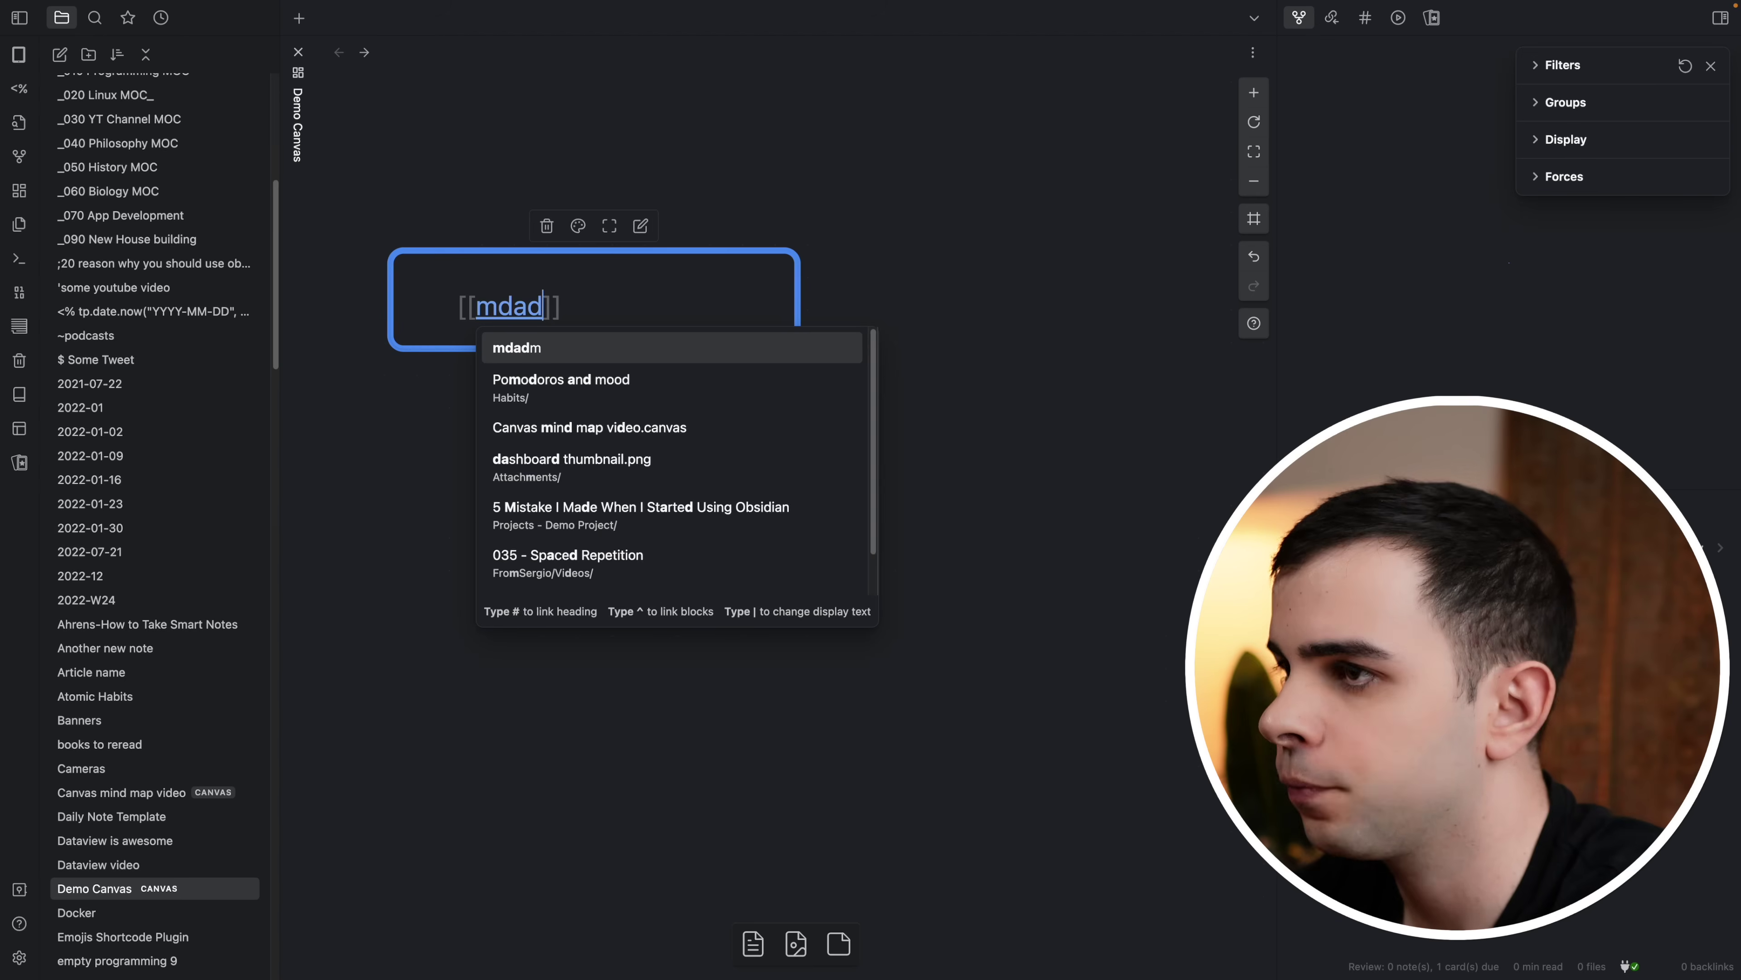
type("#")
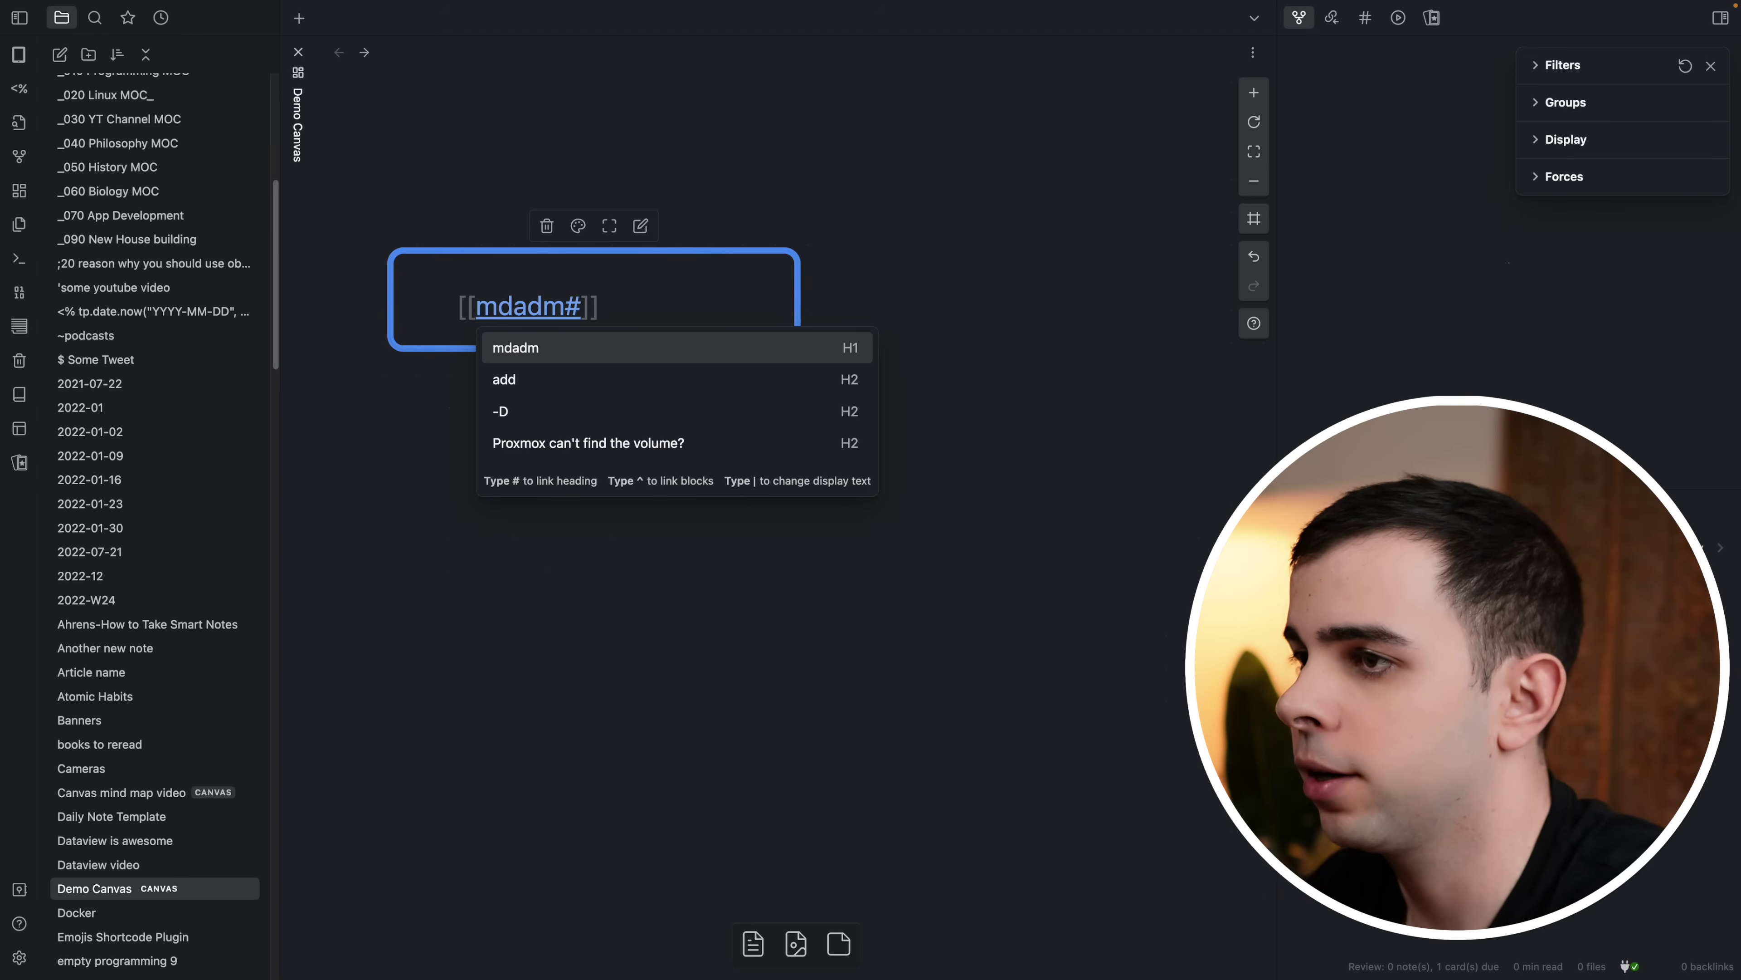
left_click(603, 443)
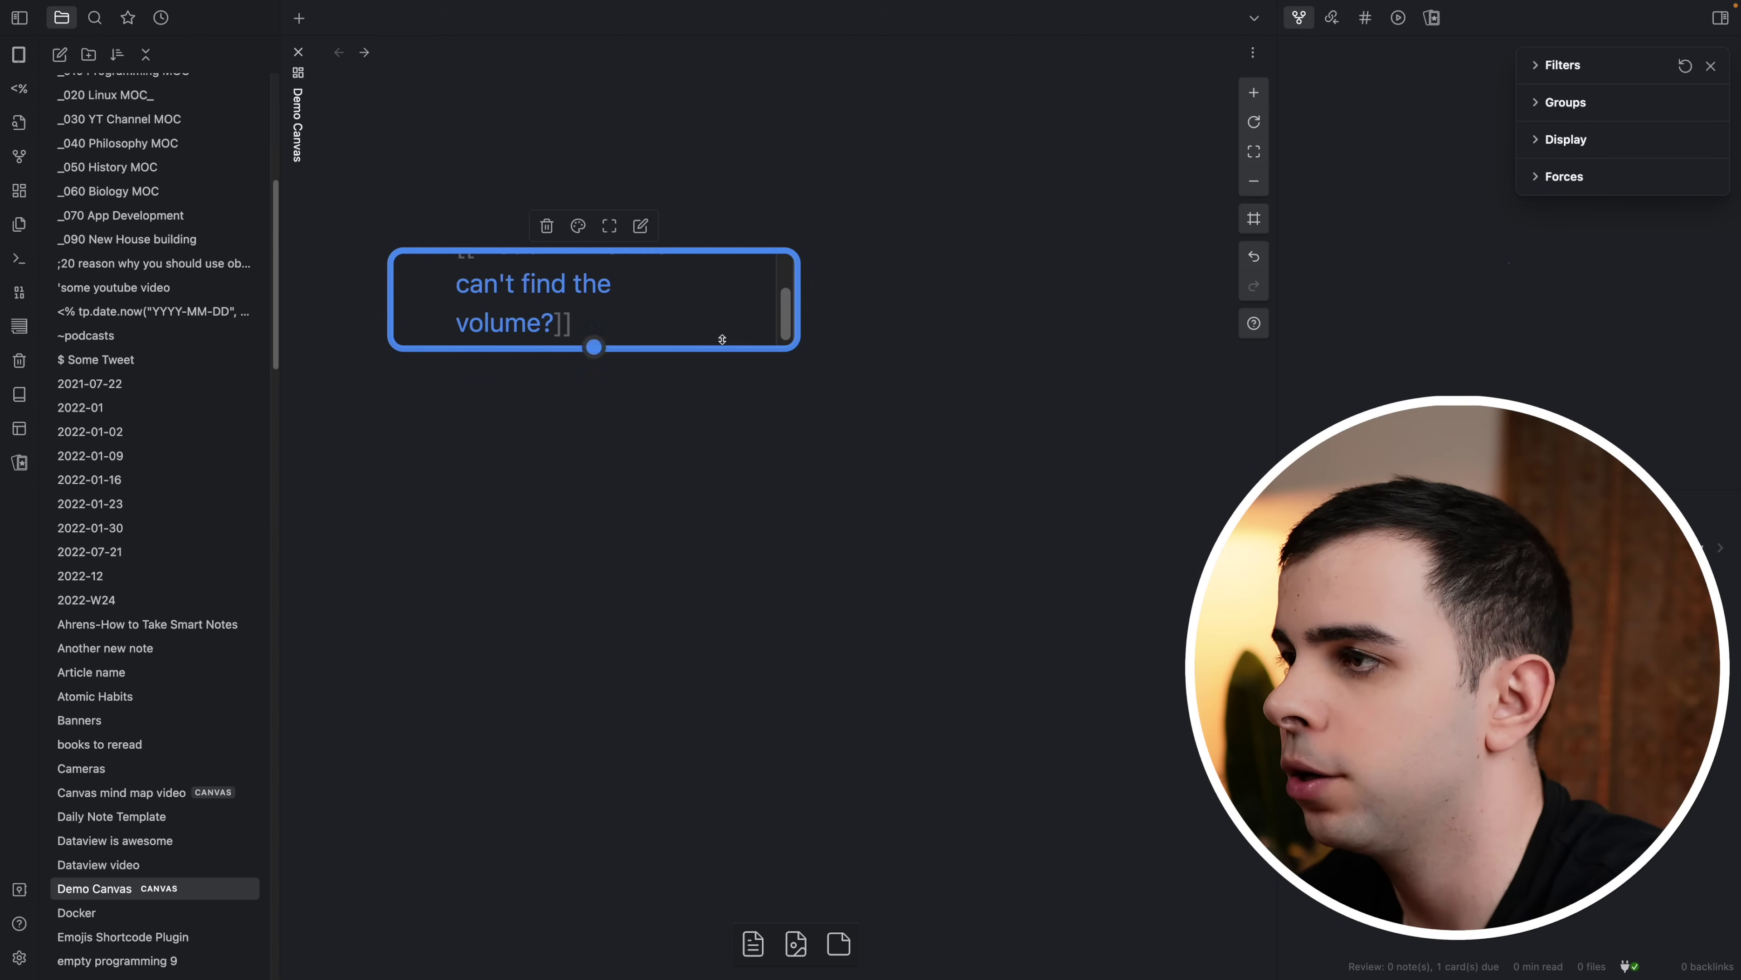
key("alt+Left")
key("Up")
key("Up")
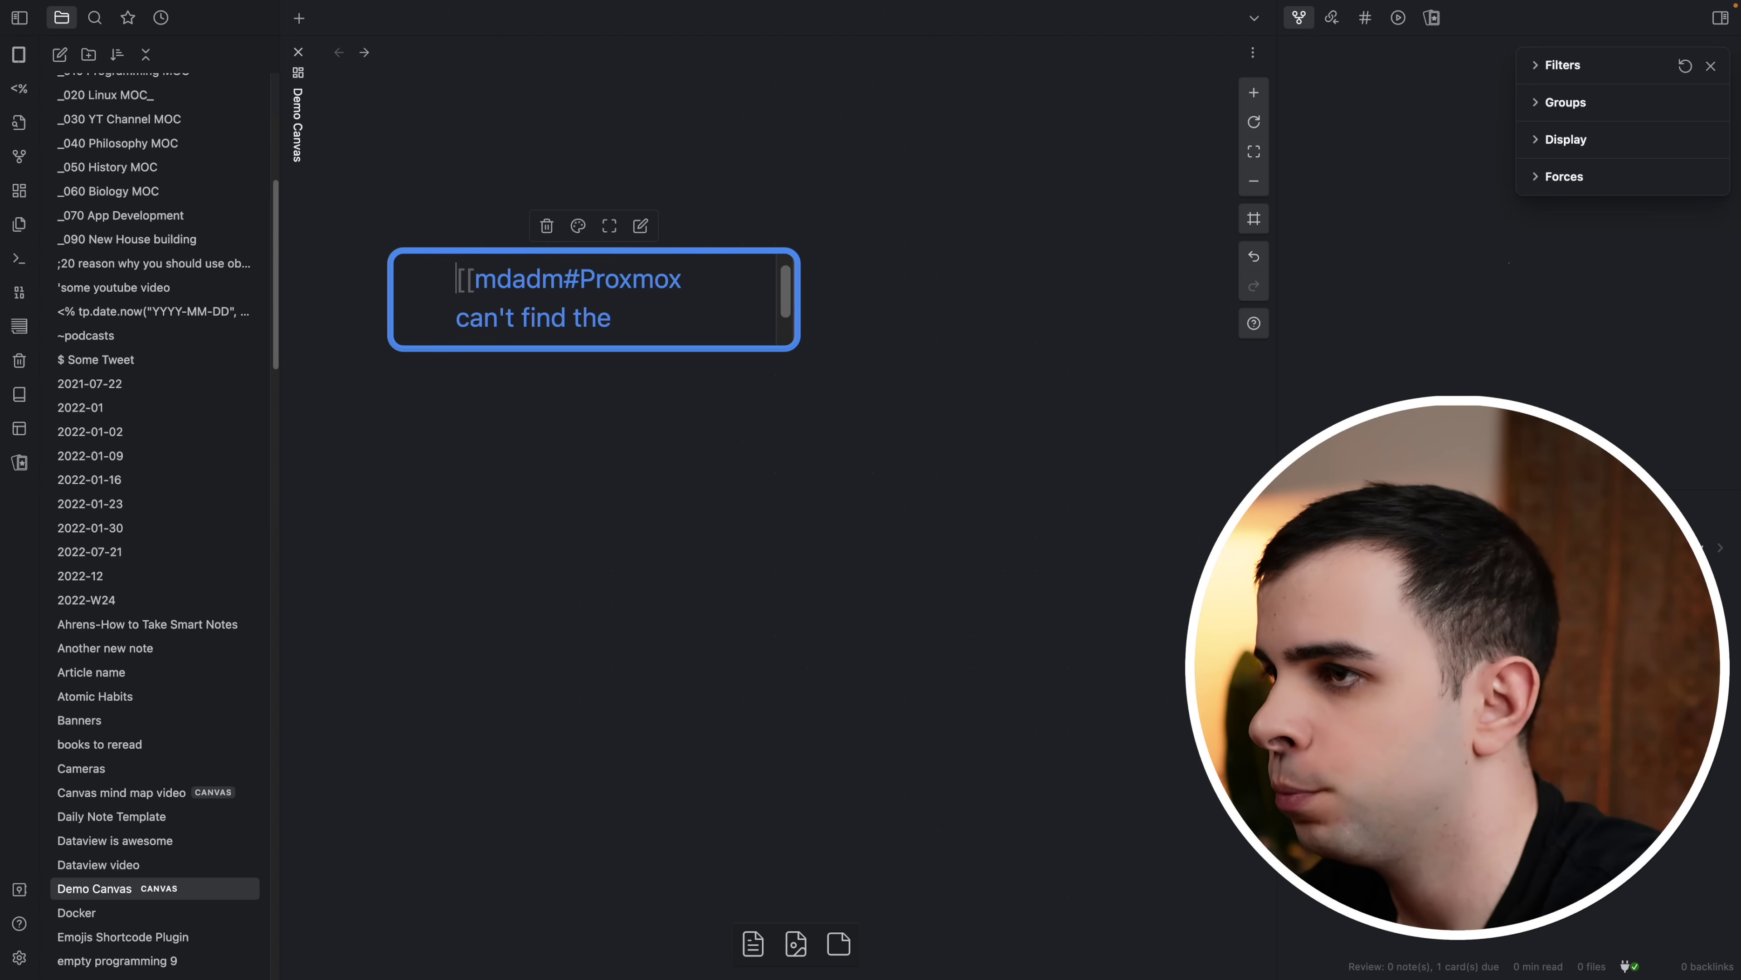
type("!")
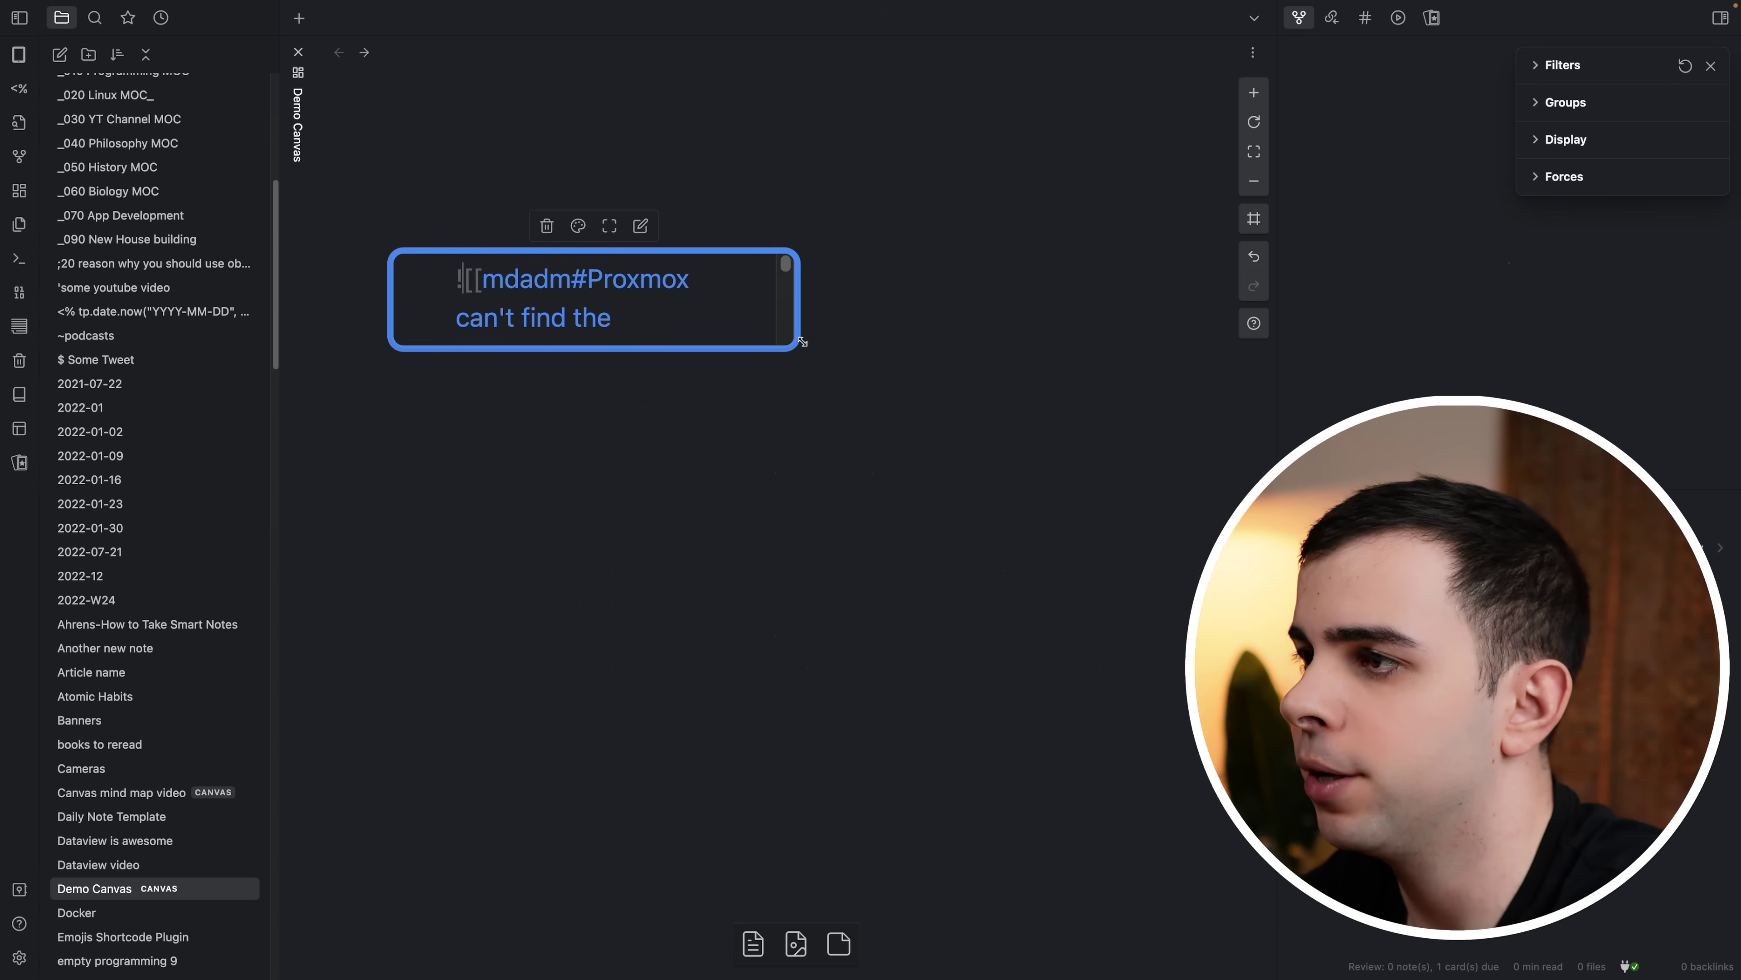
key("Escape")
Step: Enlarge the embed card so its mdadm commands are fully visible
left_click_drag(789, 345, 873, 407)
key("shift+1")
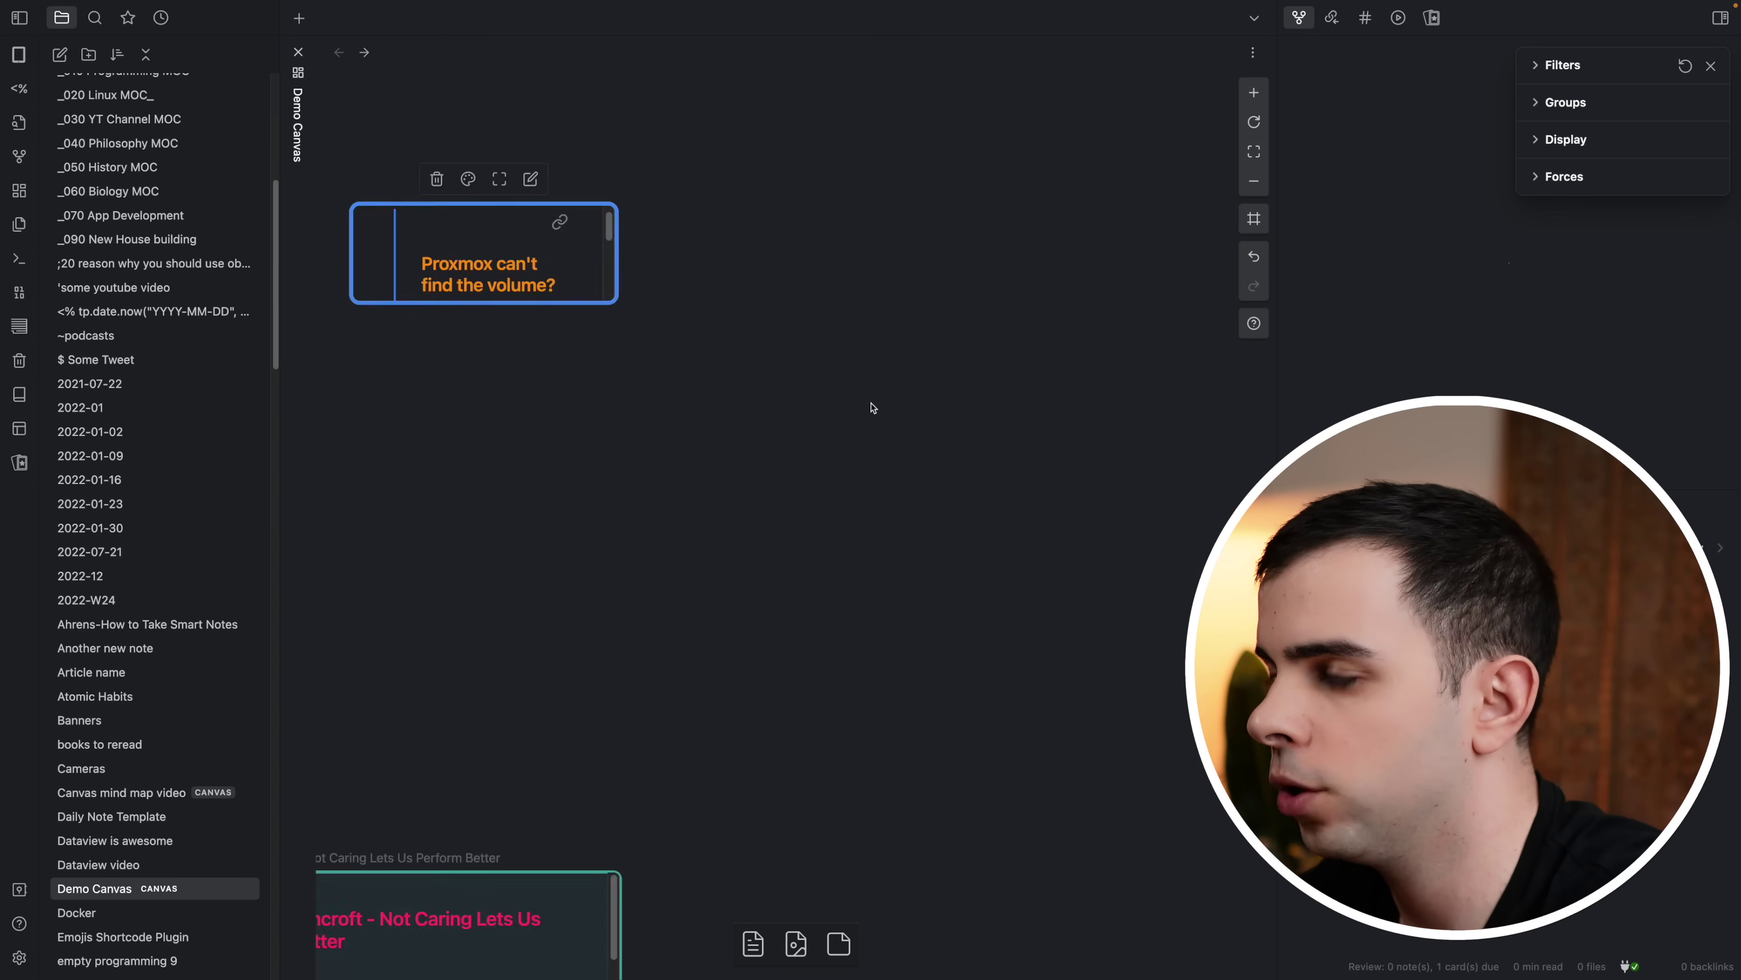
left_click_drag(569, 304, 707, 350)
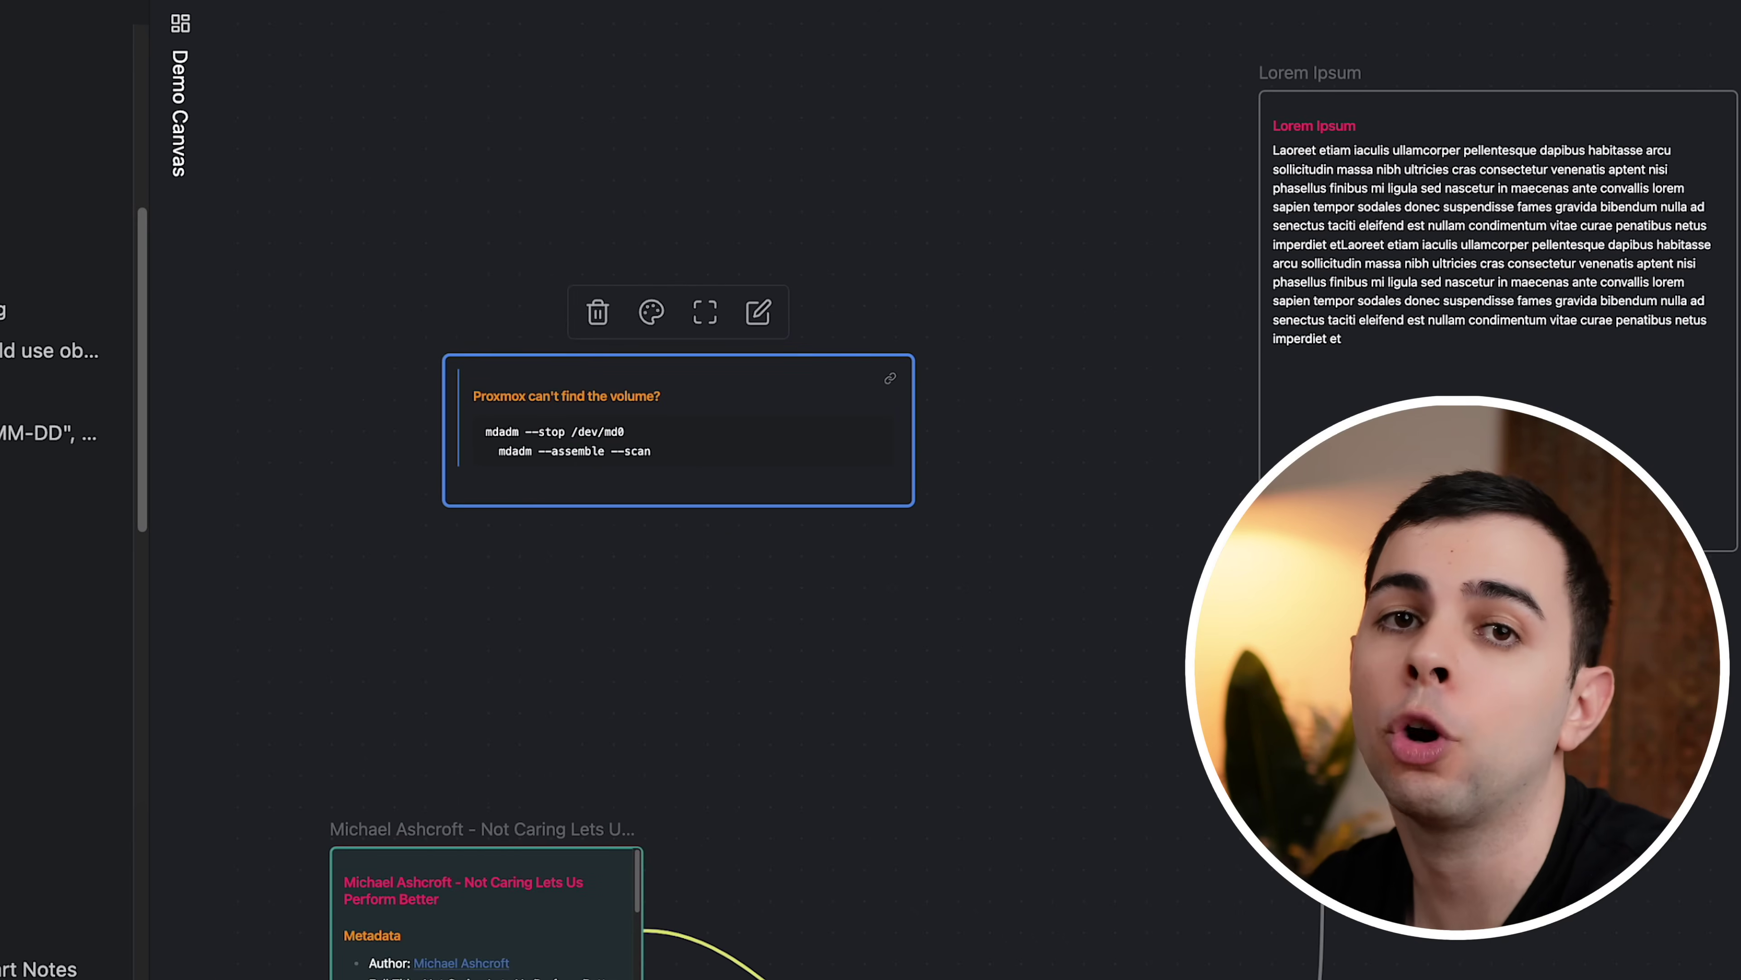
left_click(1138, 470)
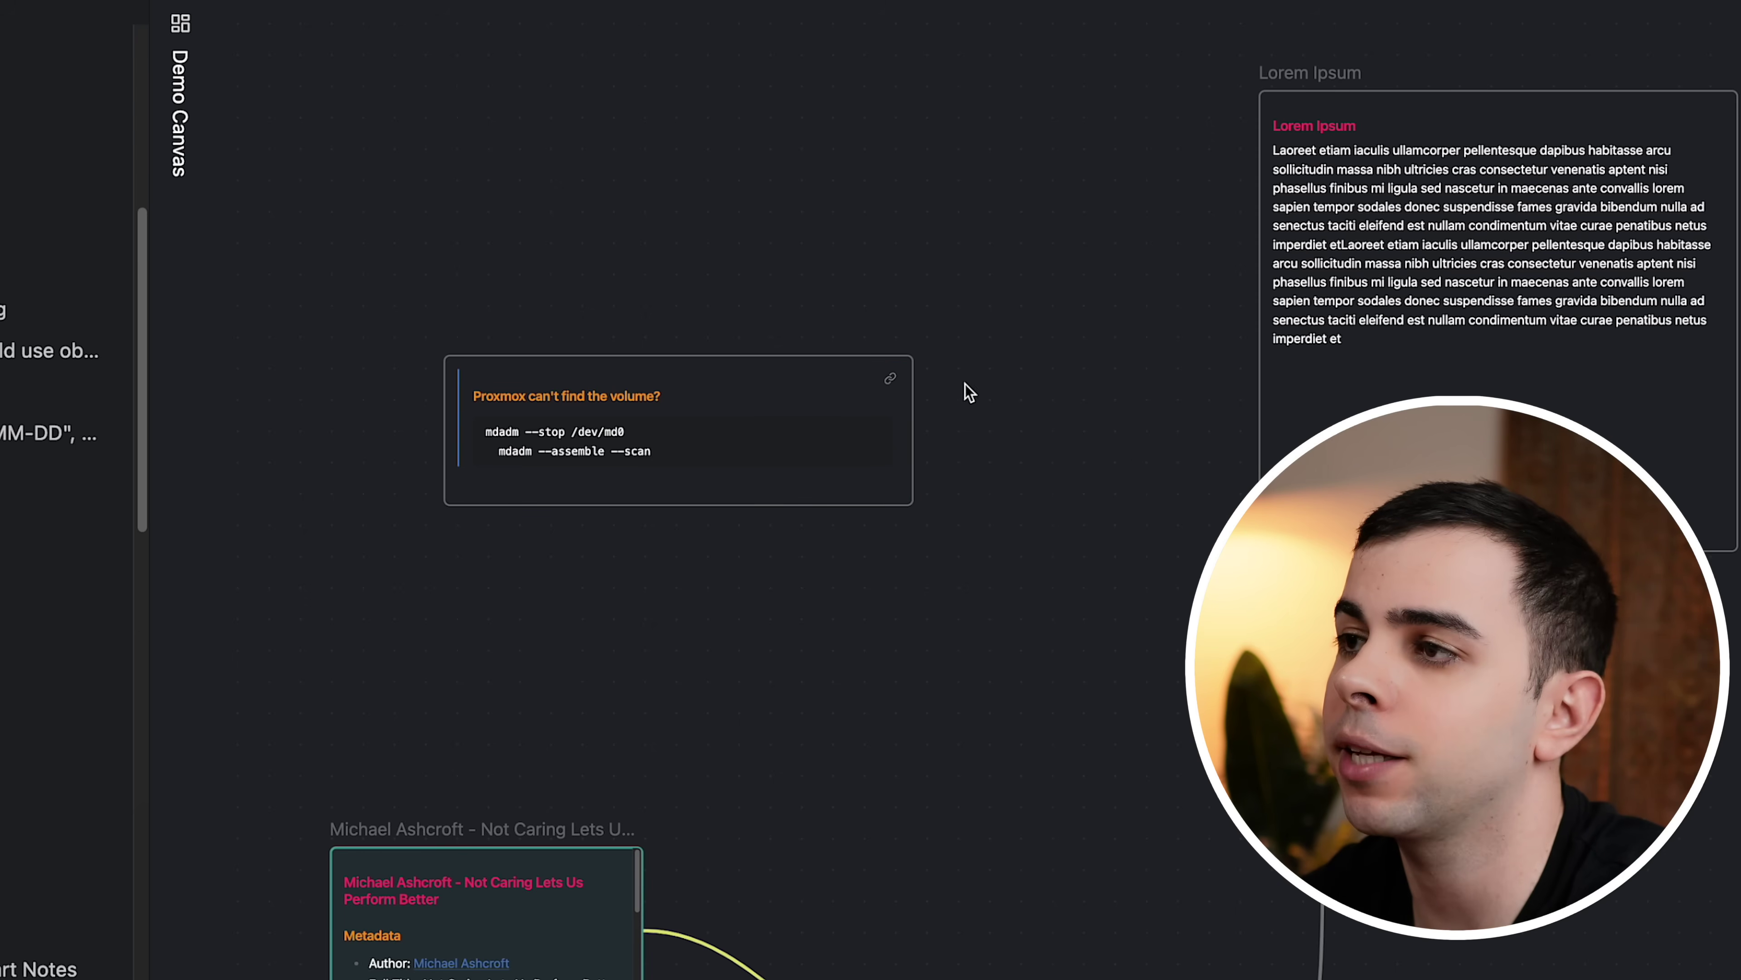
left_click(889, 377)
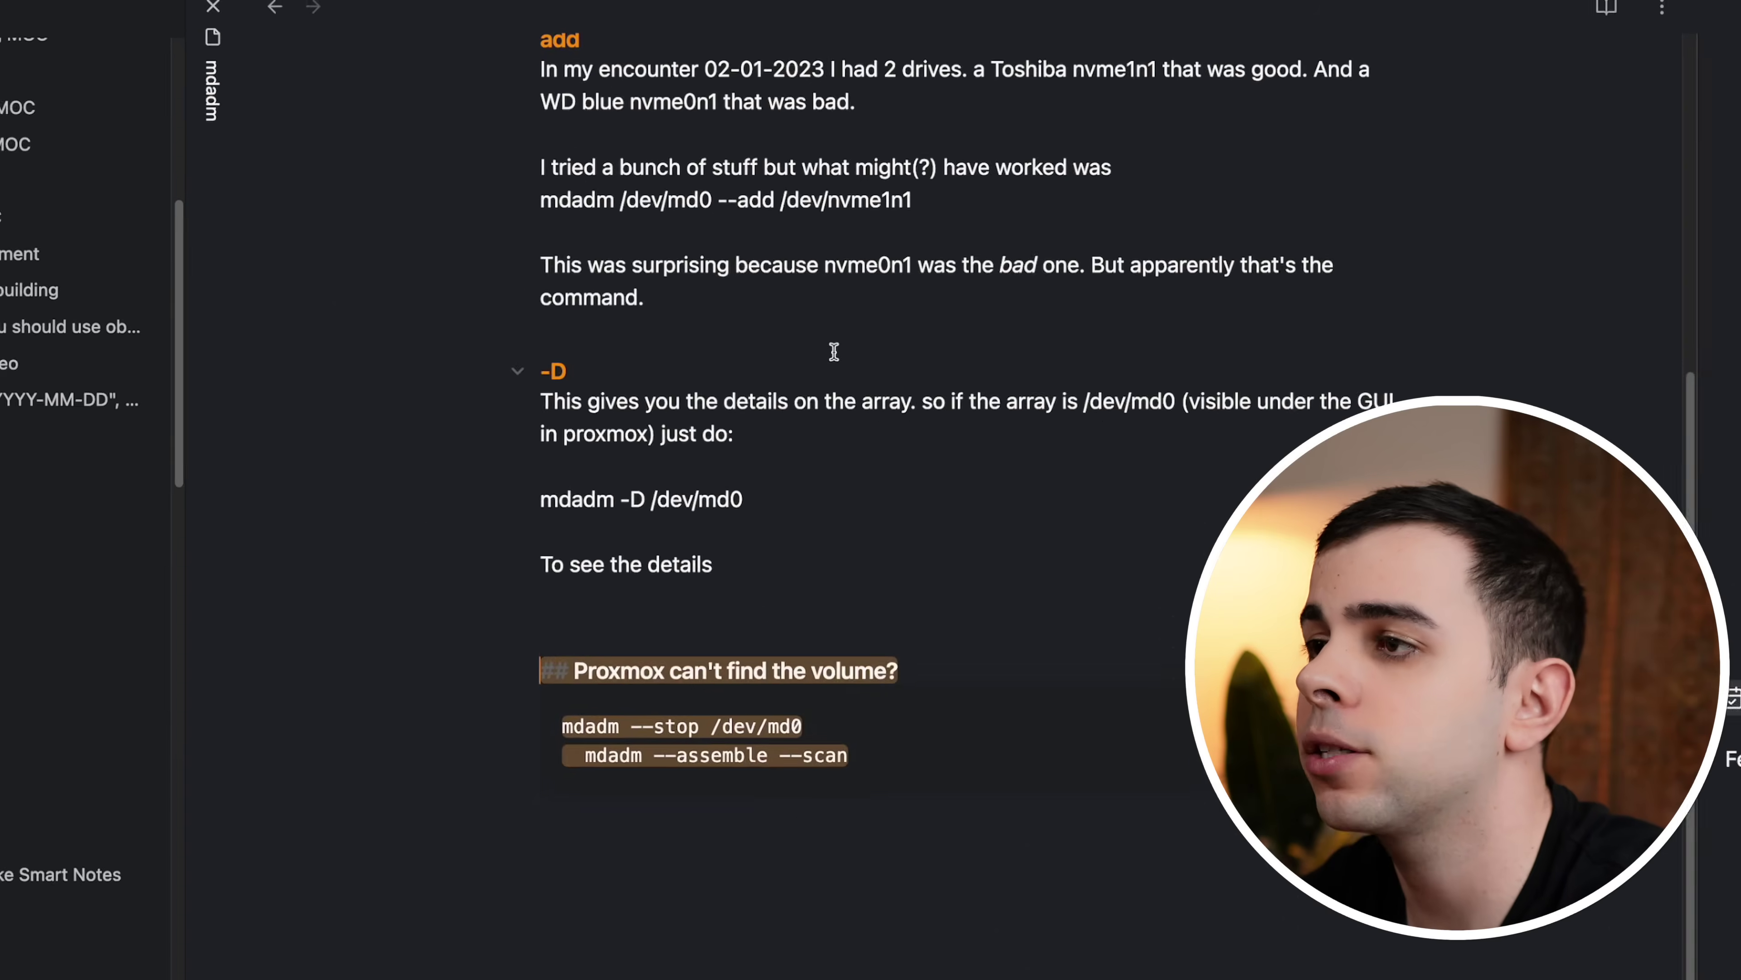
scroll(827, 348, "up", 3)
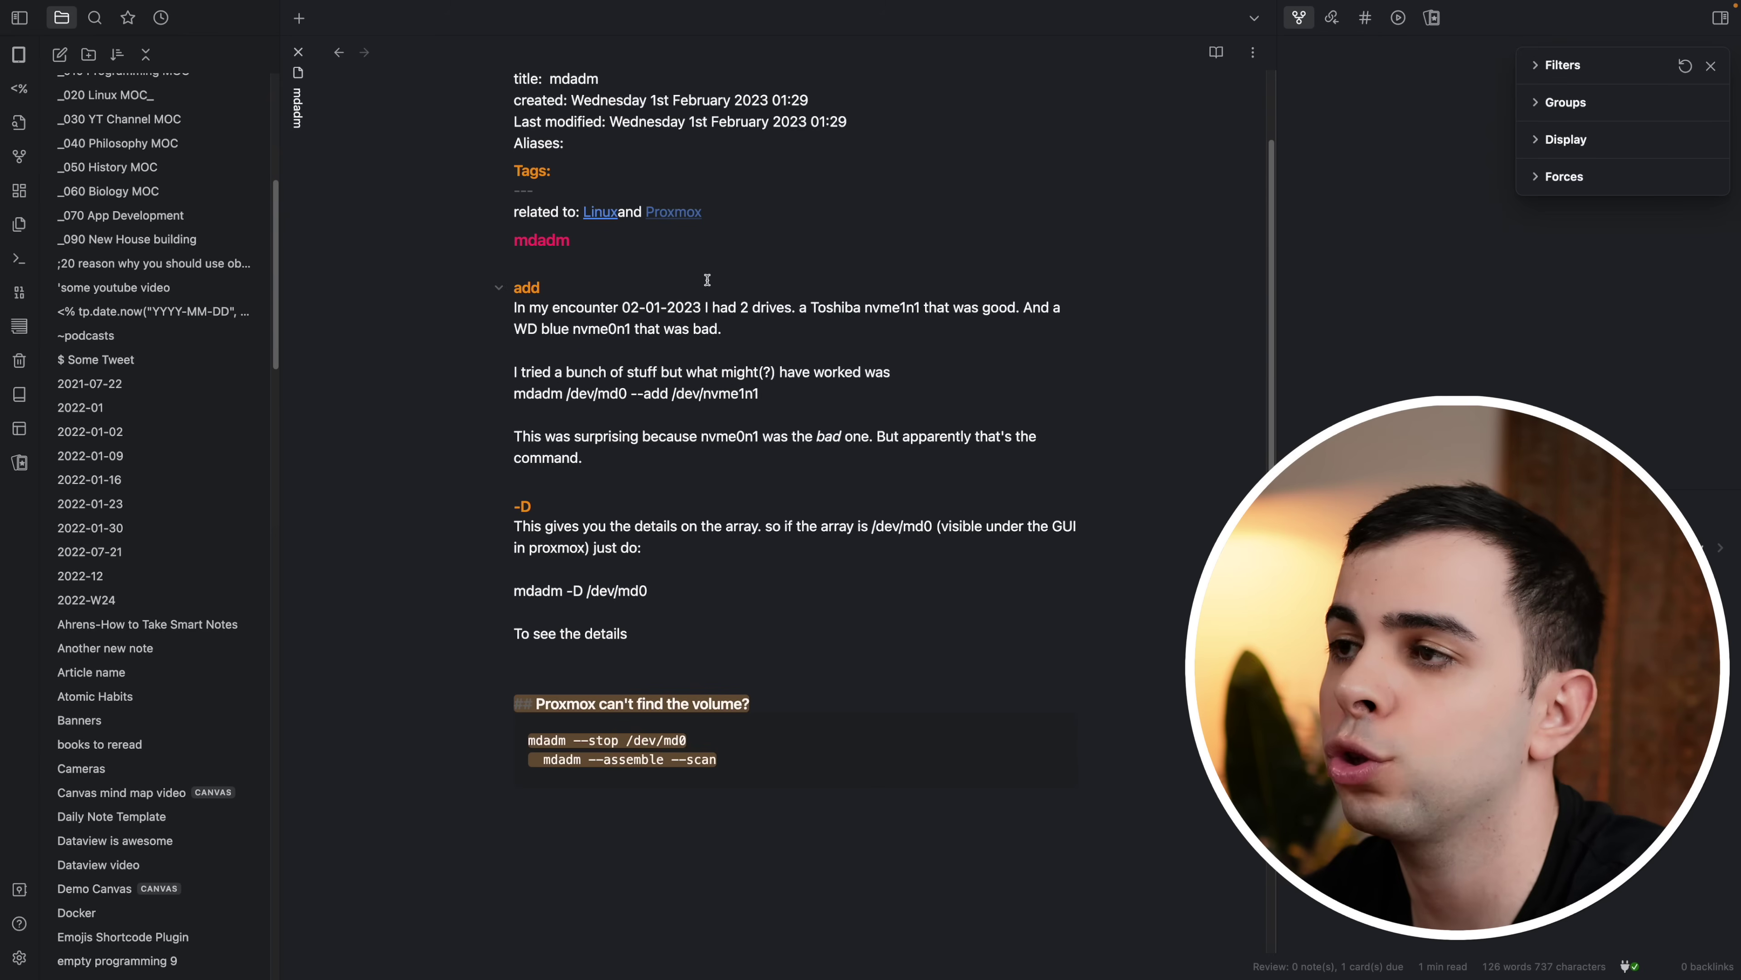
scroll(707, 280, "up", 1)
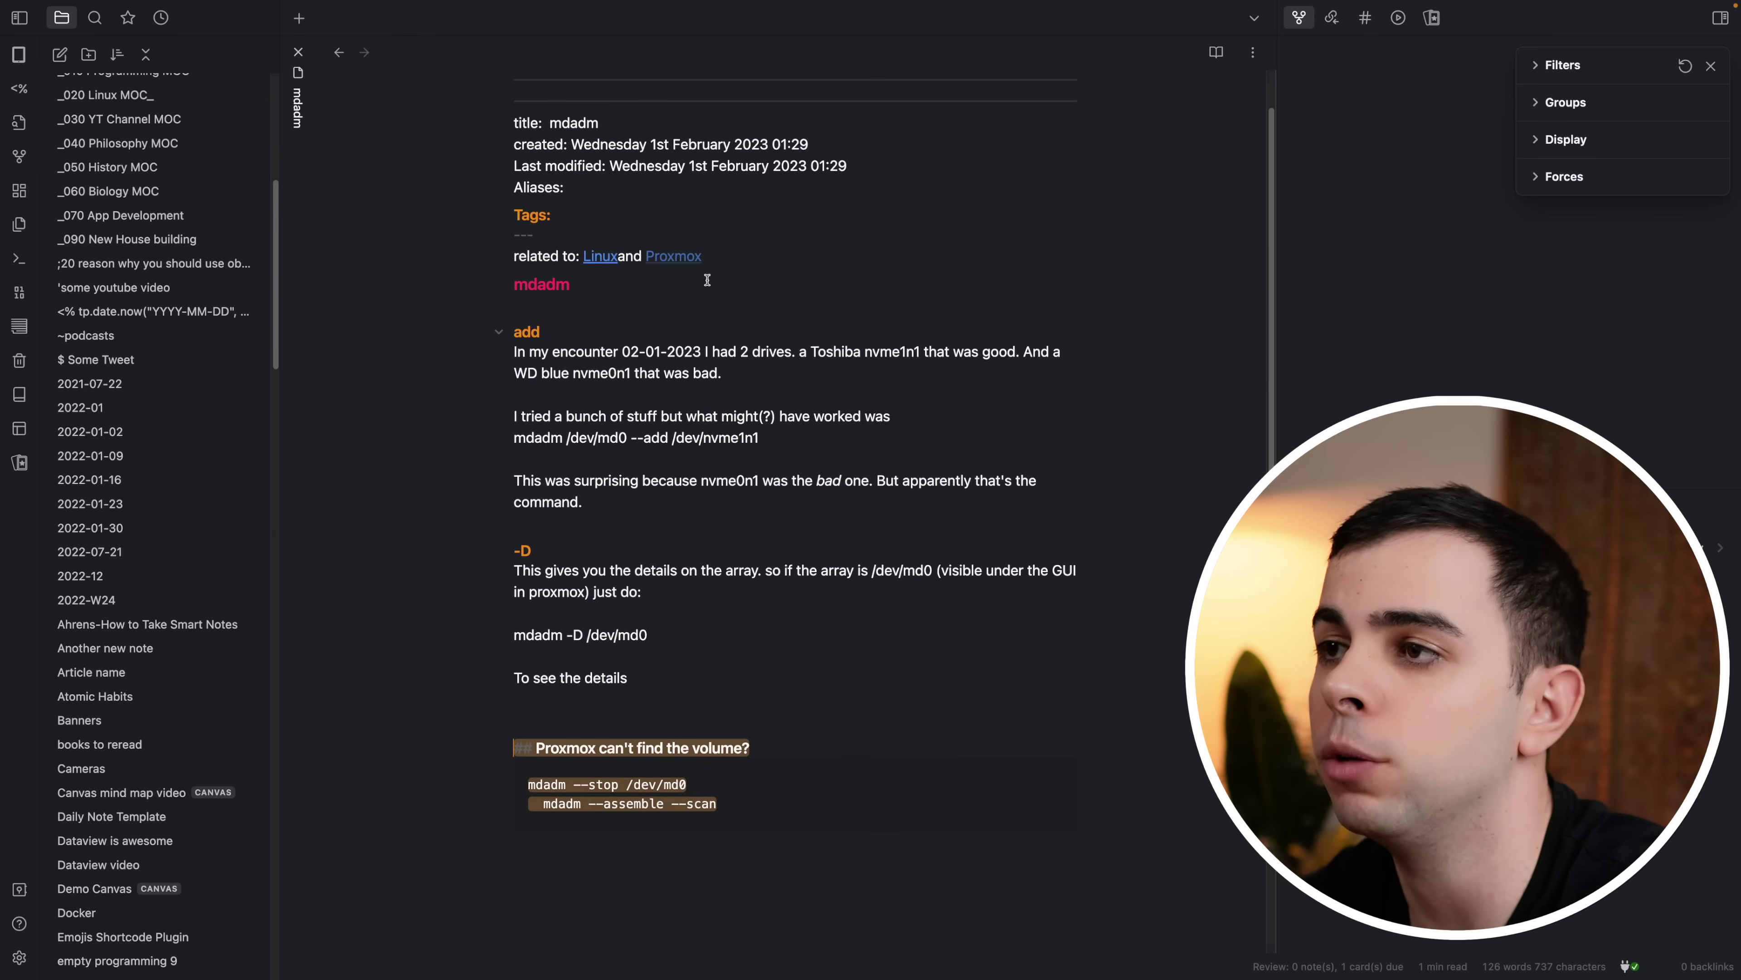
key("super+alt+Left")
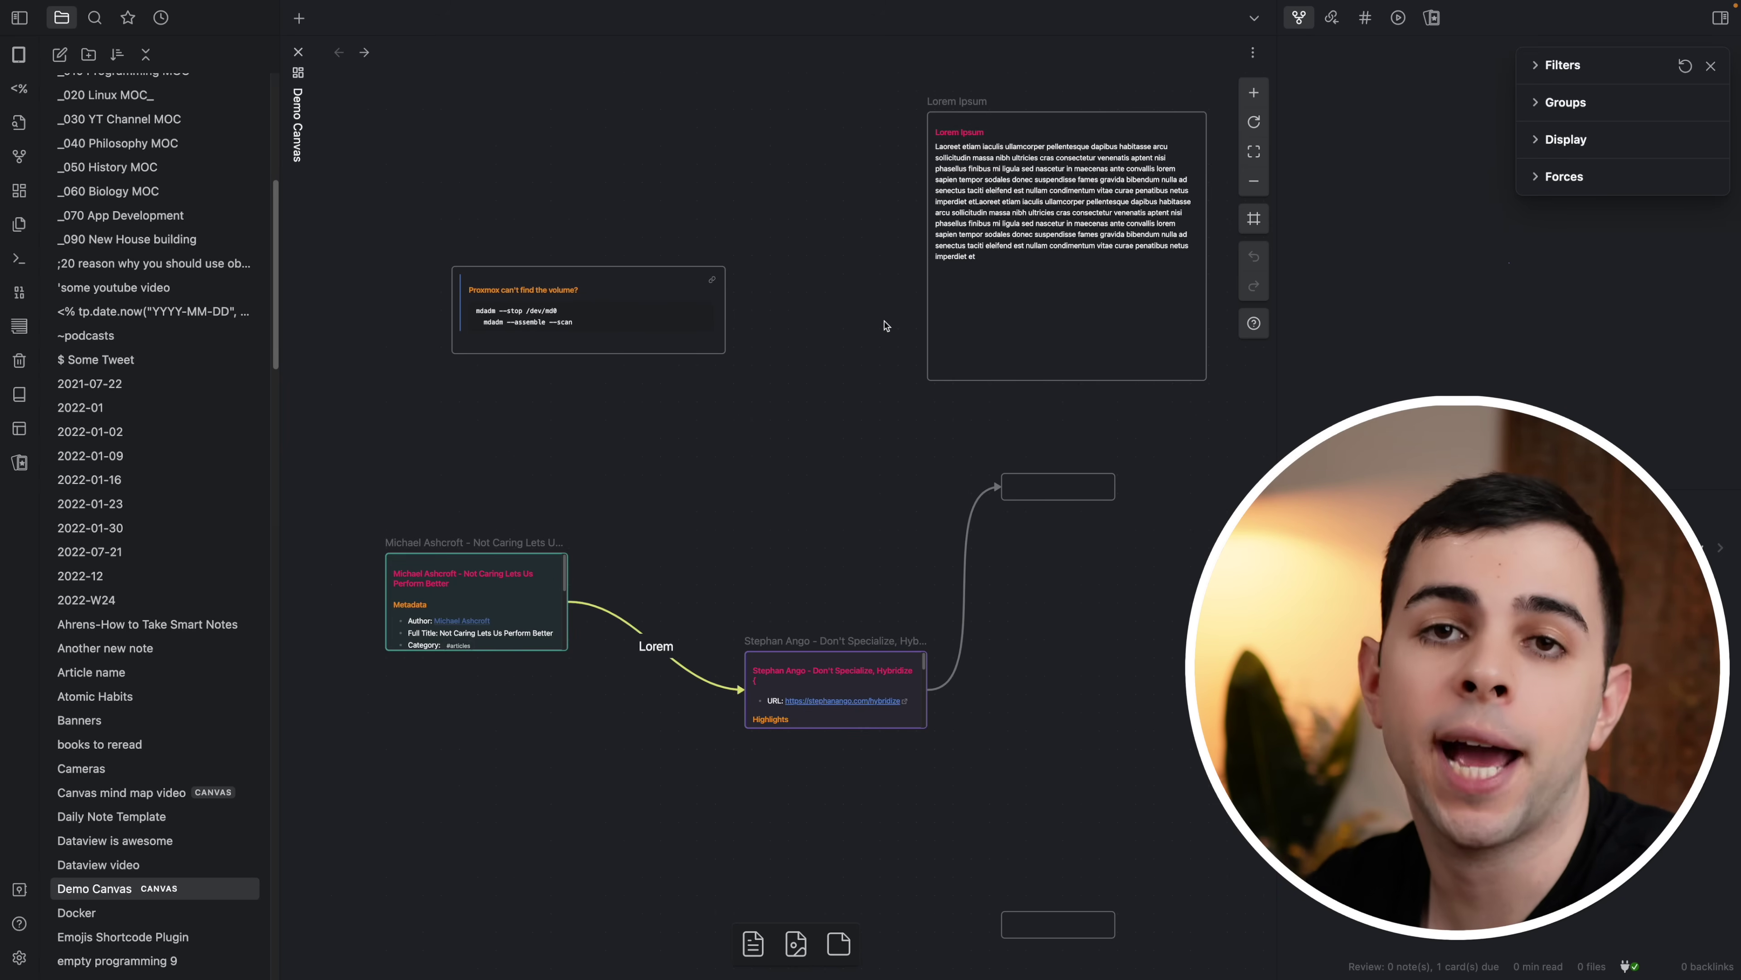
Step: Insert the makicowboy.jpg image from the media toolbar and place it above the Proxmox card
right_click(884, 326)
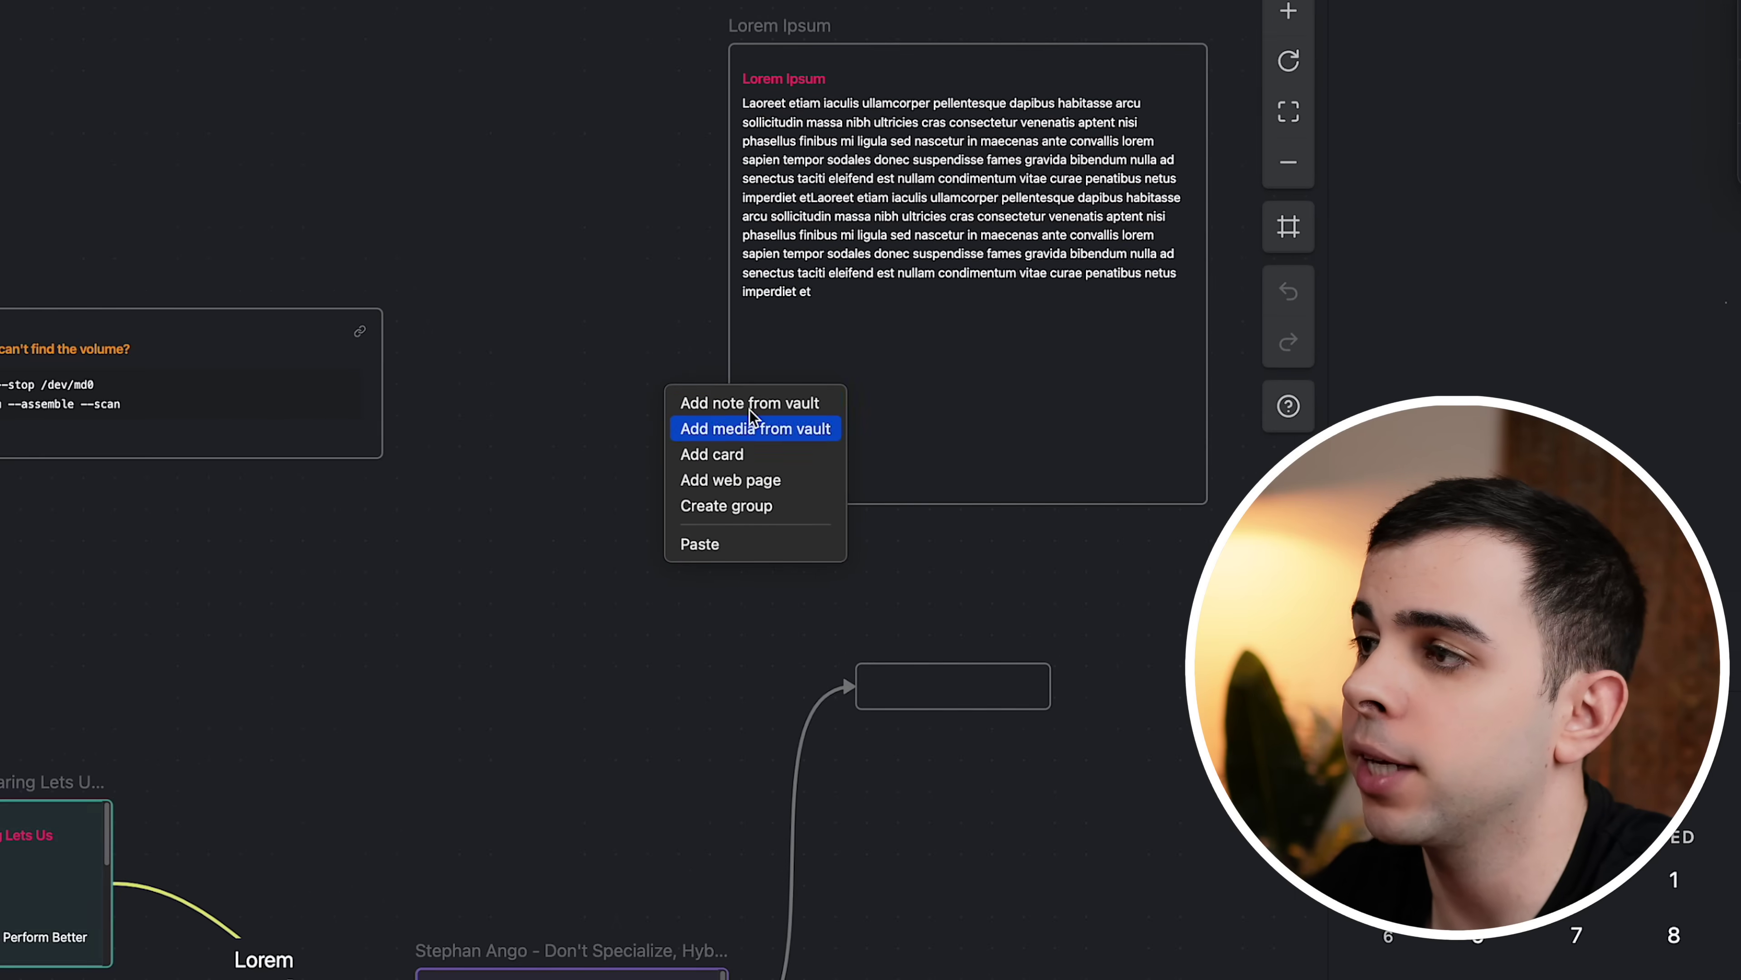
left_click(330, 642)
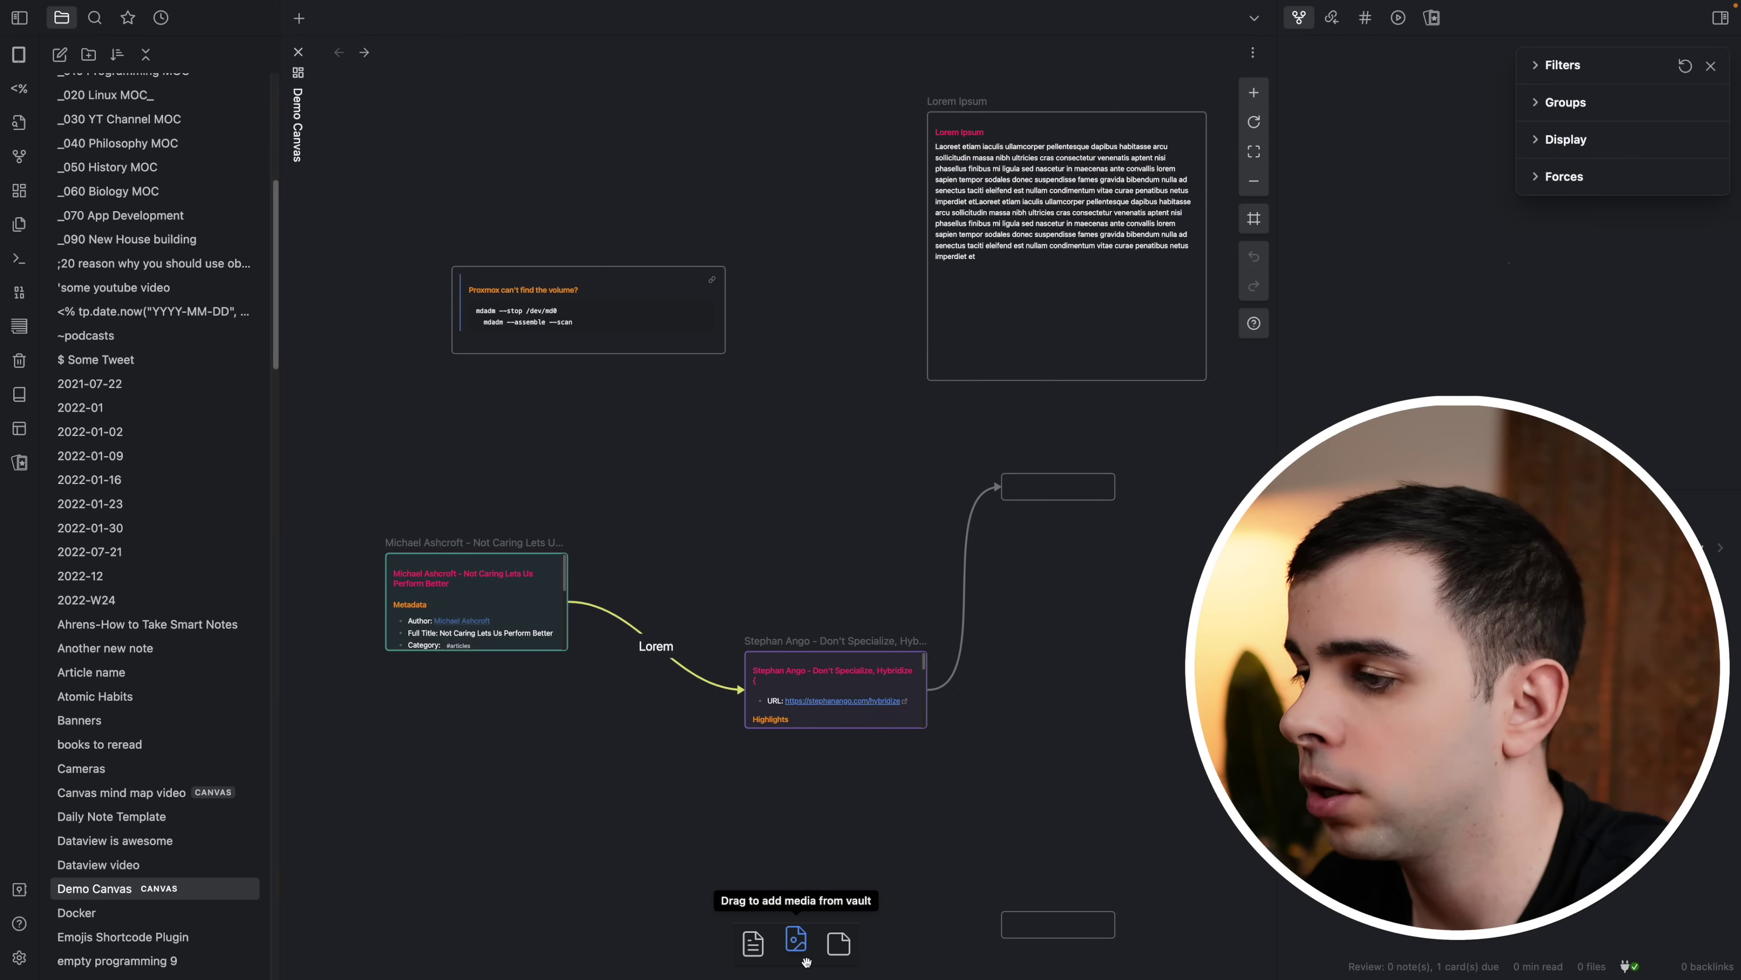
left_click_drag(796, 944, 799, 563)
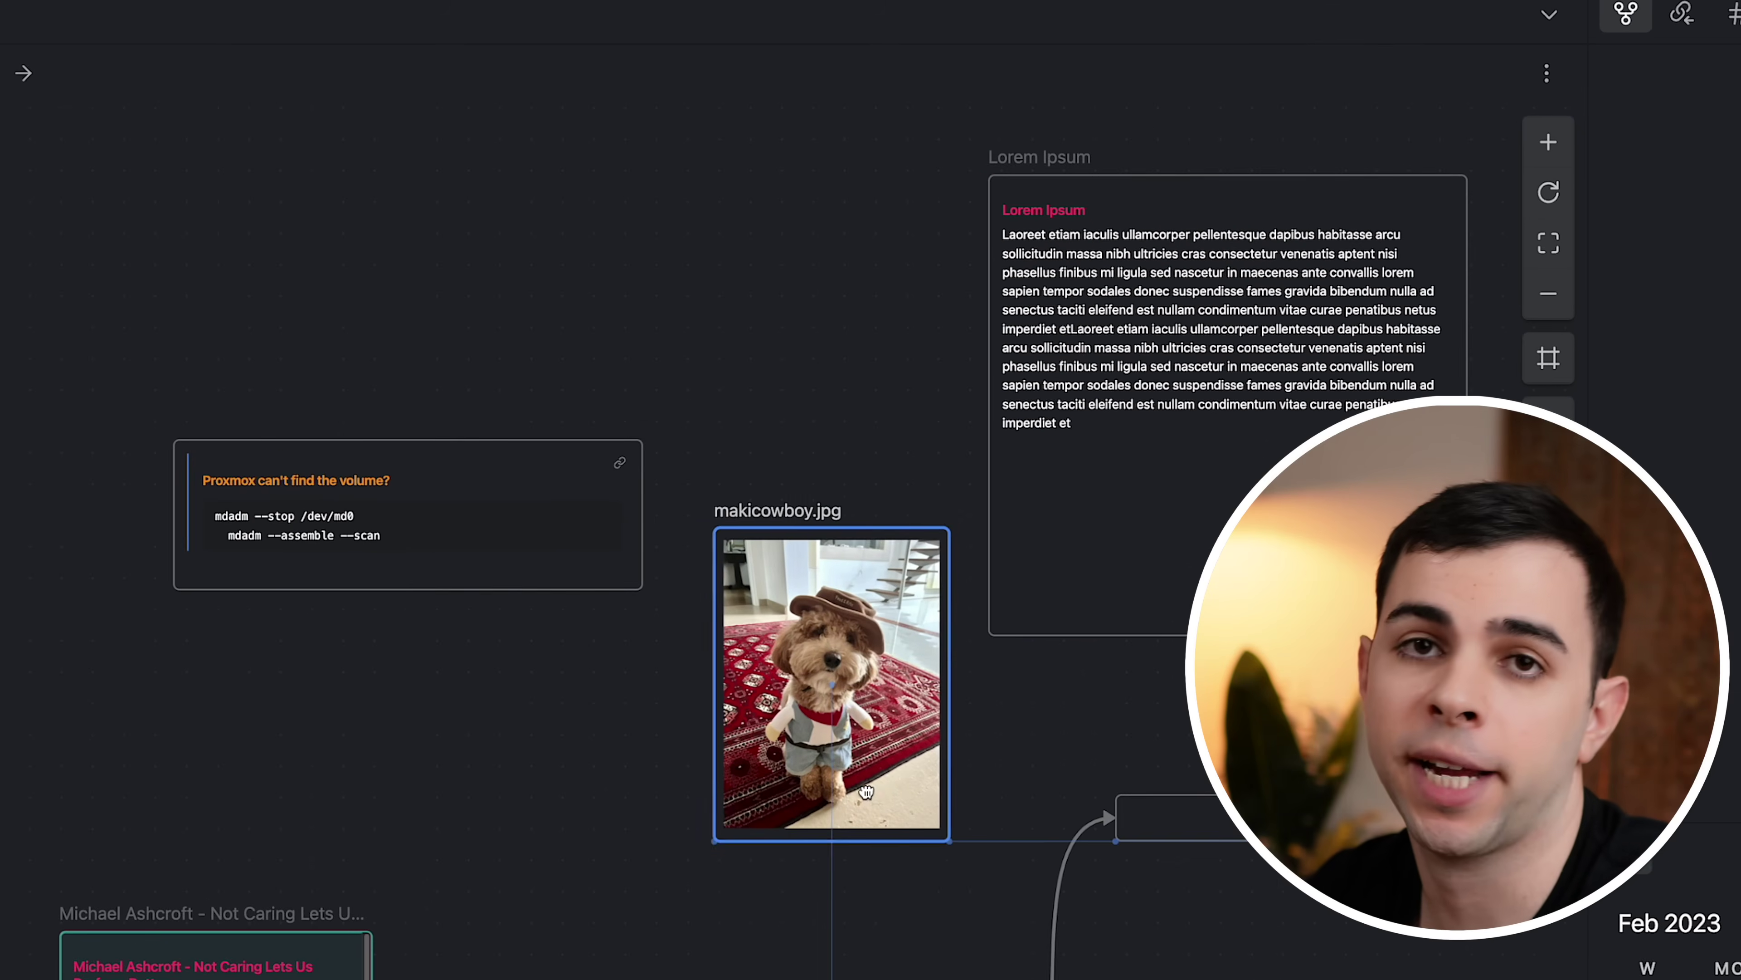
left_click_drag(875, 481, 833, 475)
left_click_drag(828, 796, 827, 397)
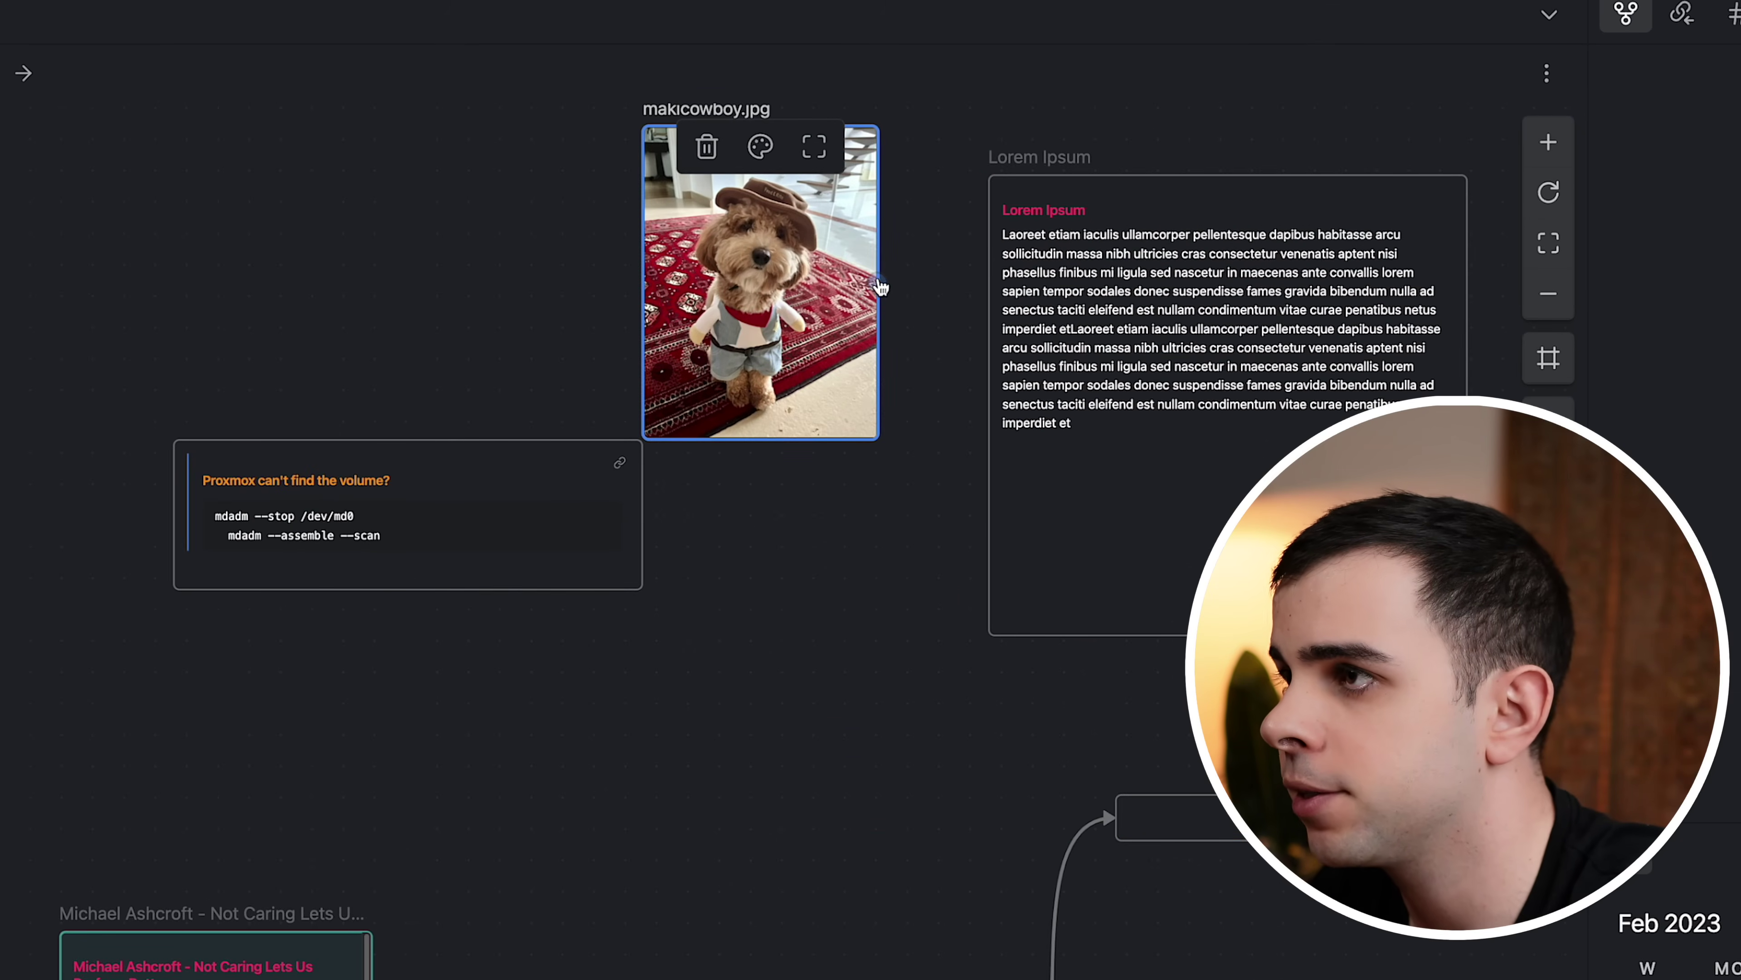
Step: Connect the image to the Lorem Ipsum card, then shrink it and nudge it down
left_click_drag(879, 282, 991, 387)
left_click_drag(877, 440, 825, 364)
left_click_drag(734, 244, 783, 488)
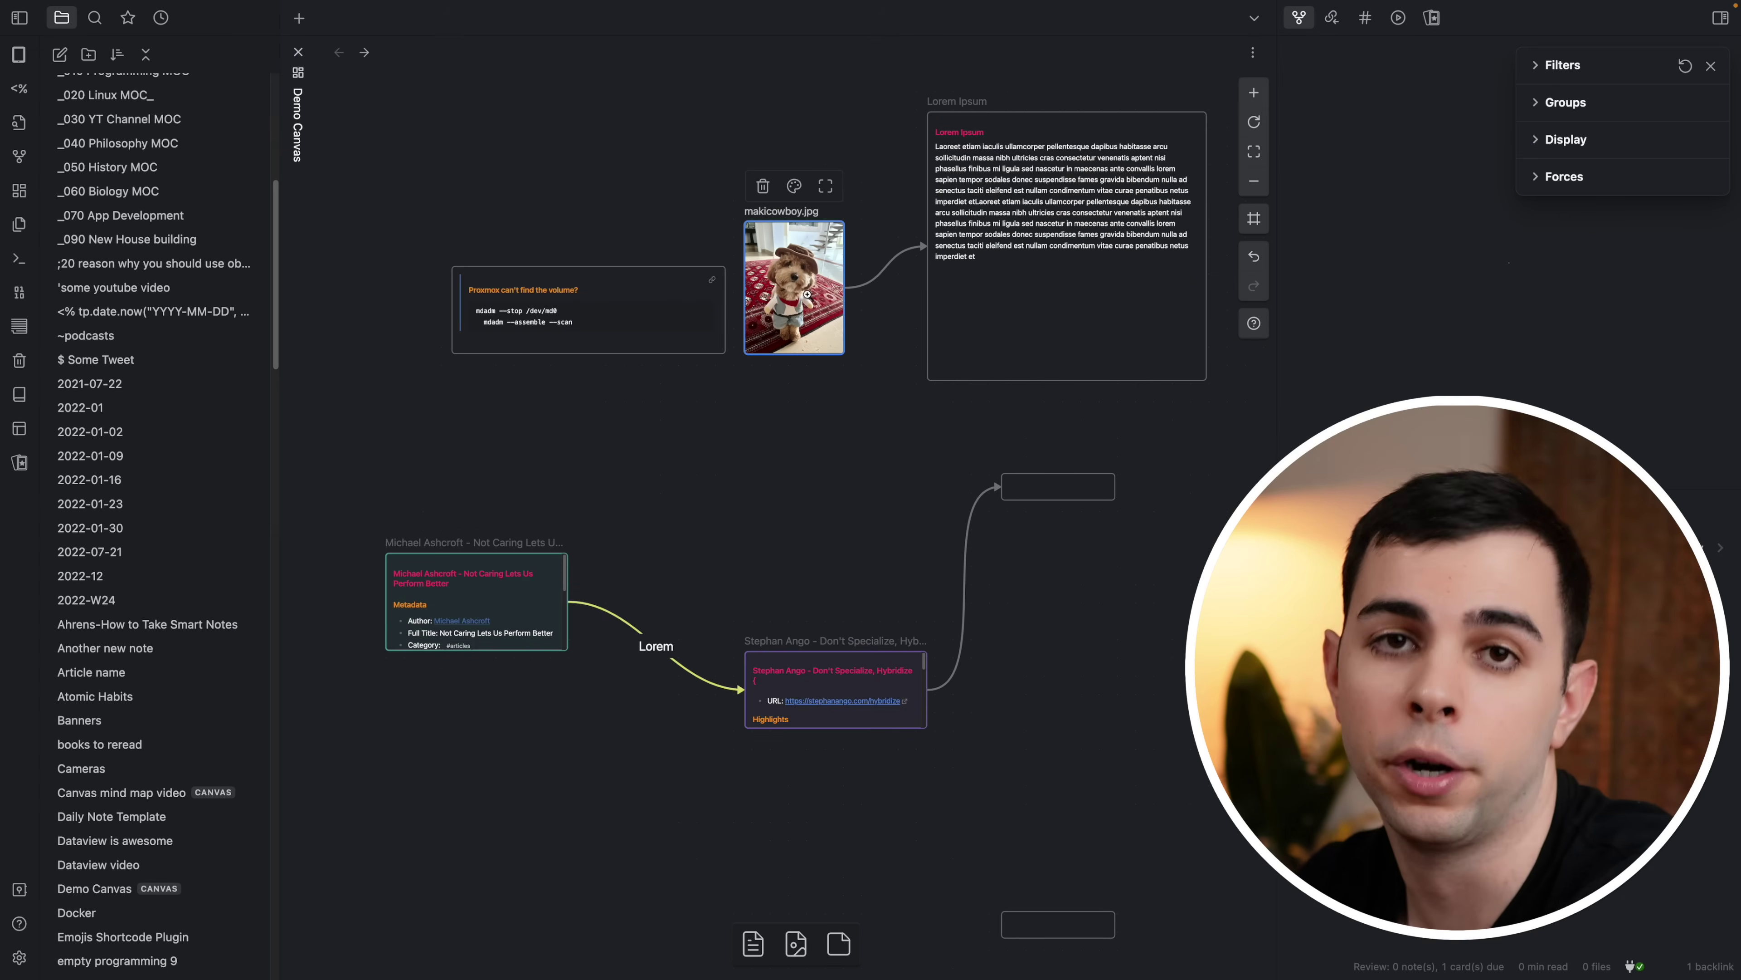
Step: Turn the Stephan Ango article link into a web card showing the author's page
key("ctrl+z")
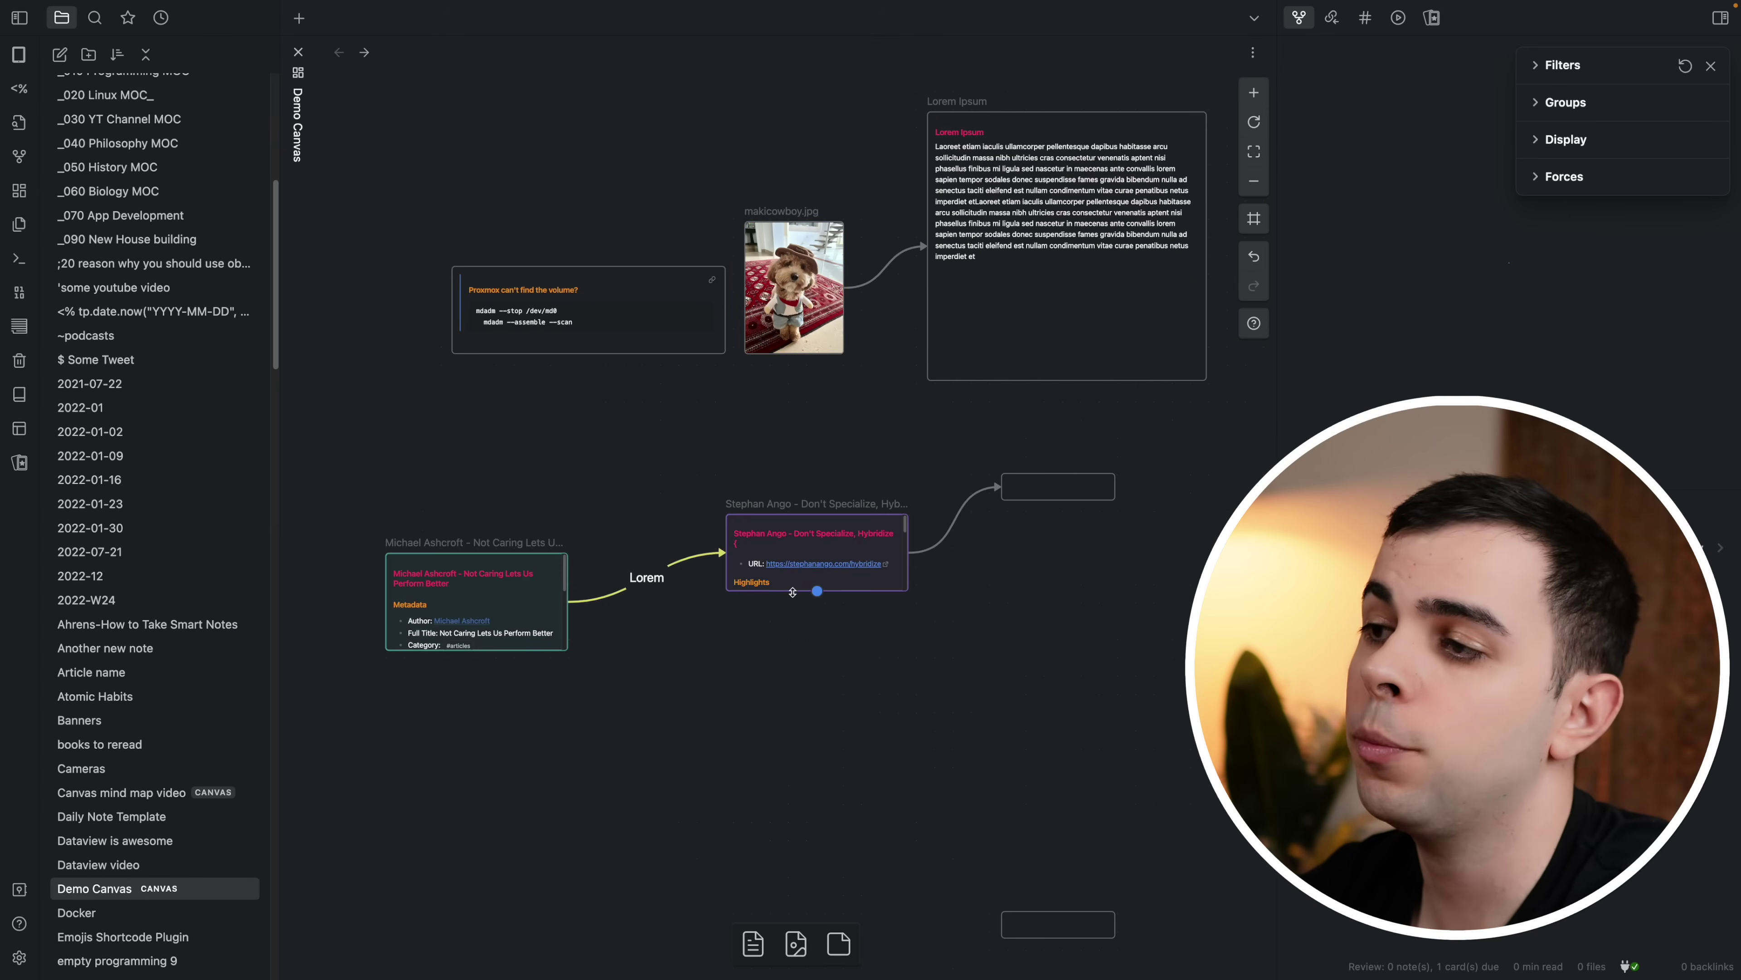
scroll(794, 591, "up", 10)
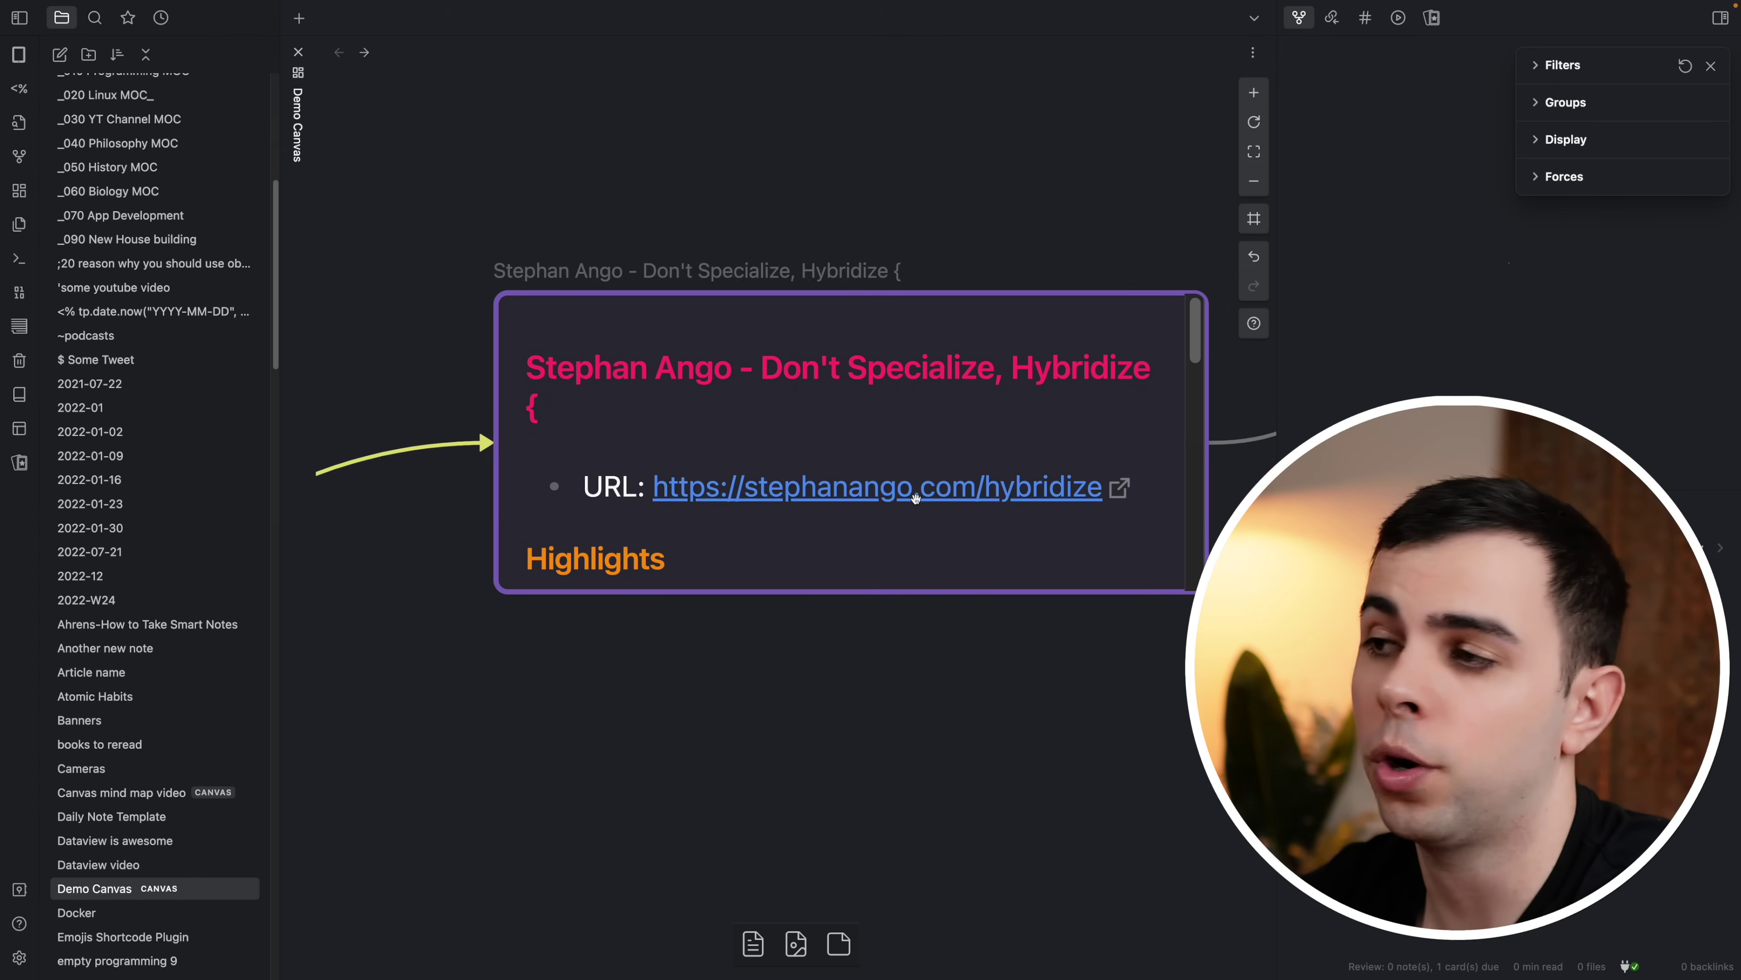
left_click_drag(885, 497, 907, 656)
scroll(892, 597, "down", 5)
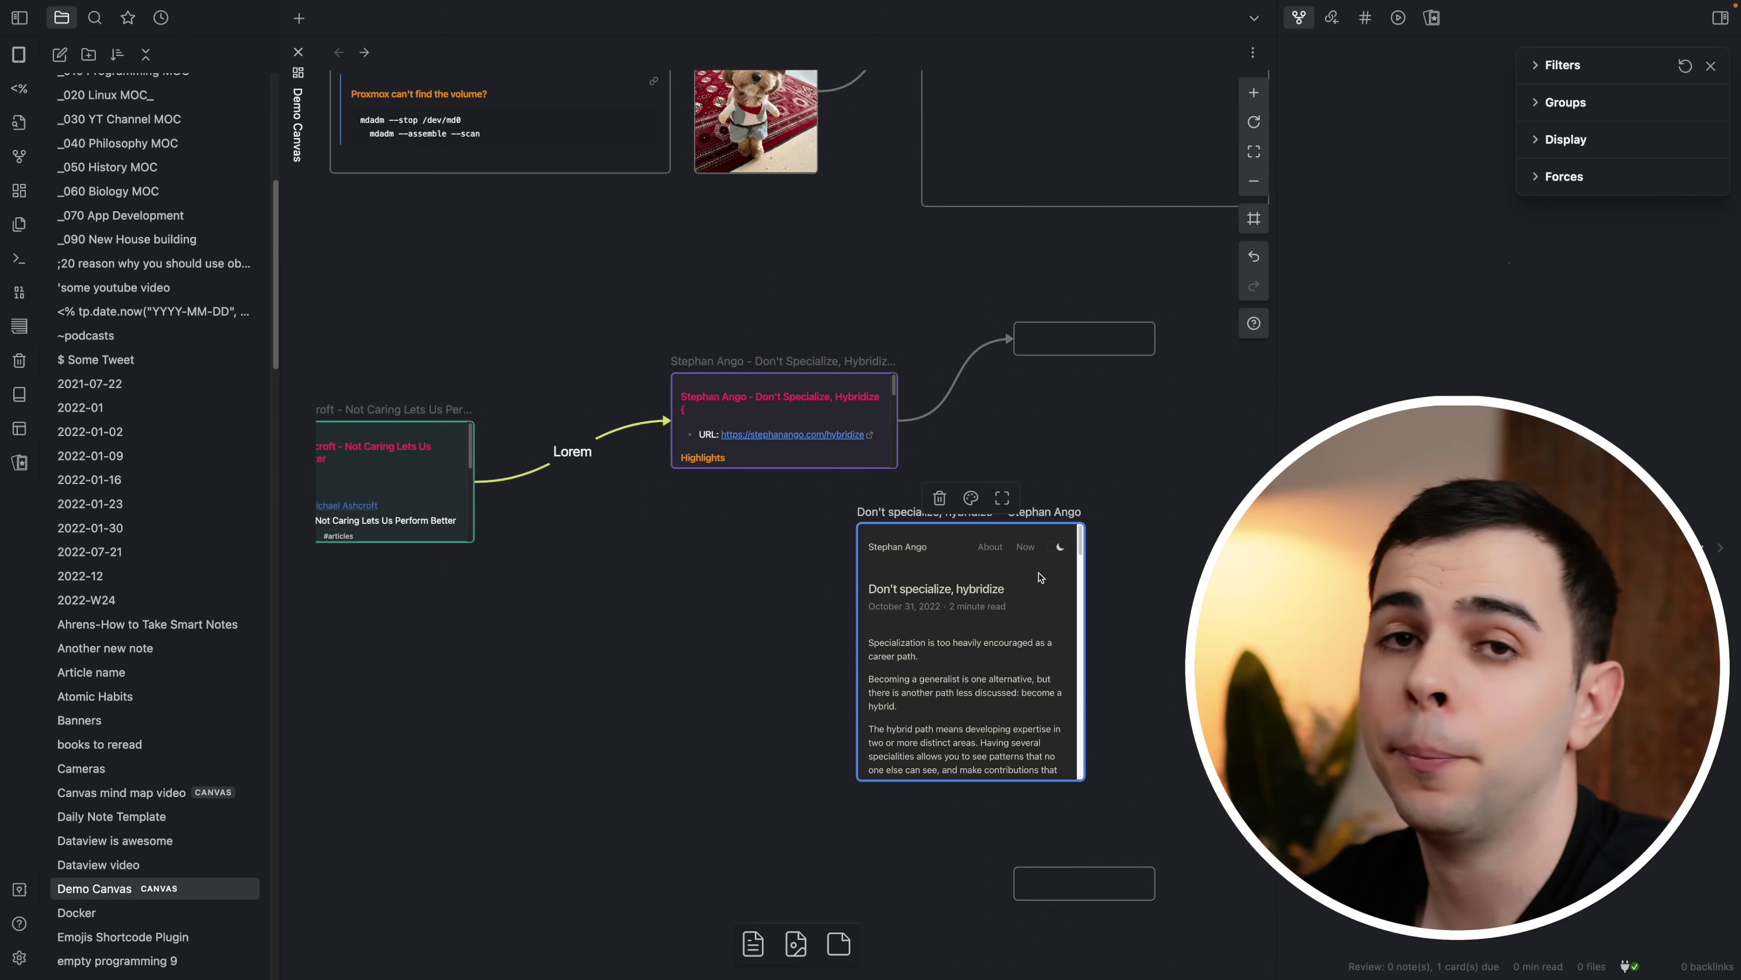
left_click(896, 547)
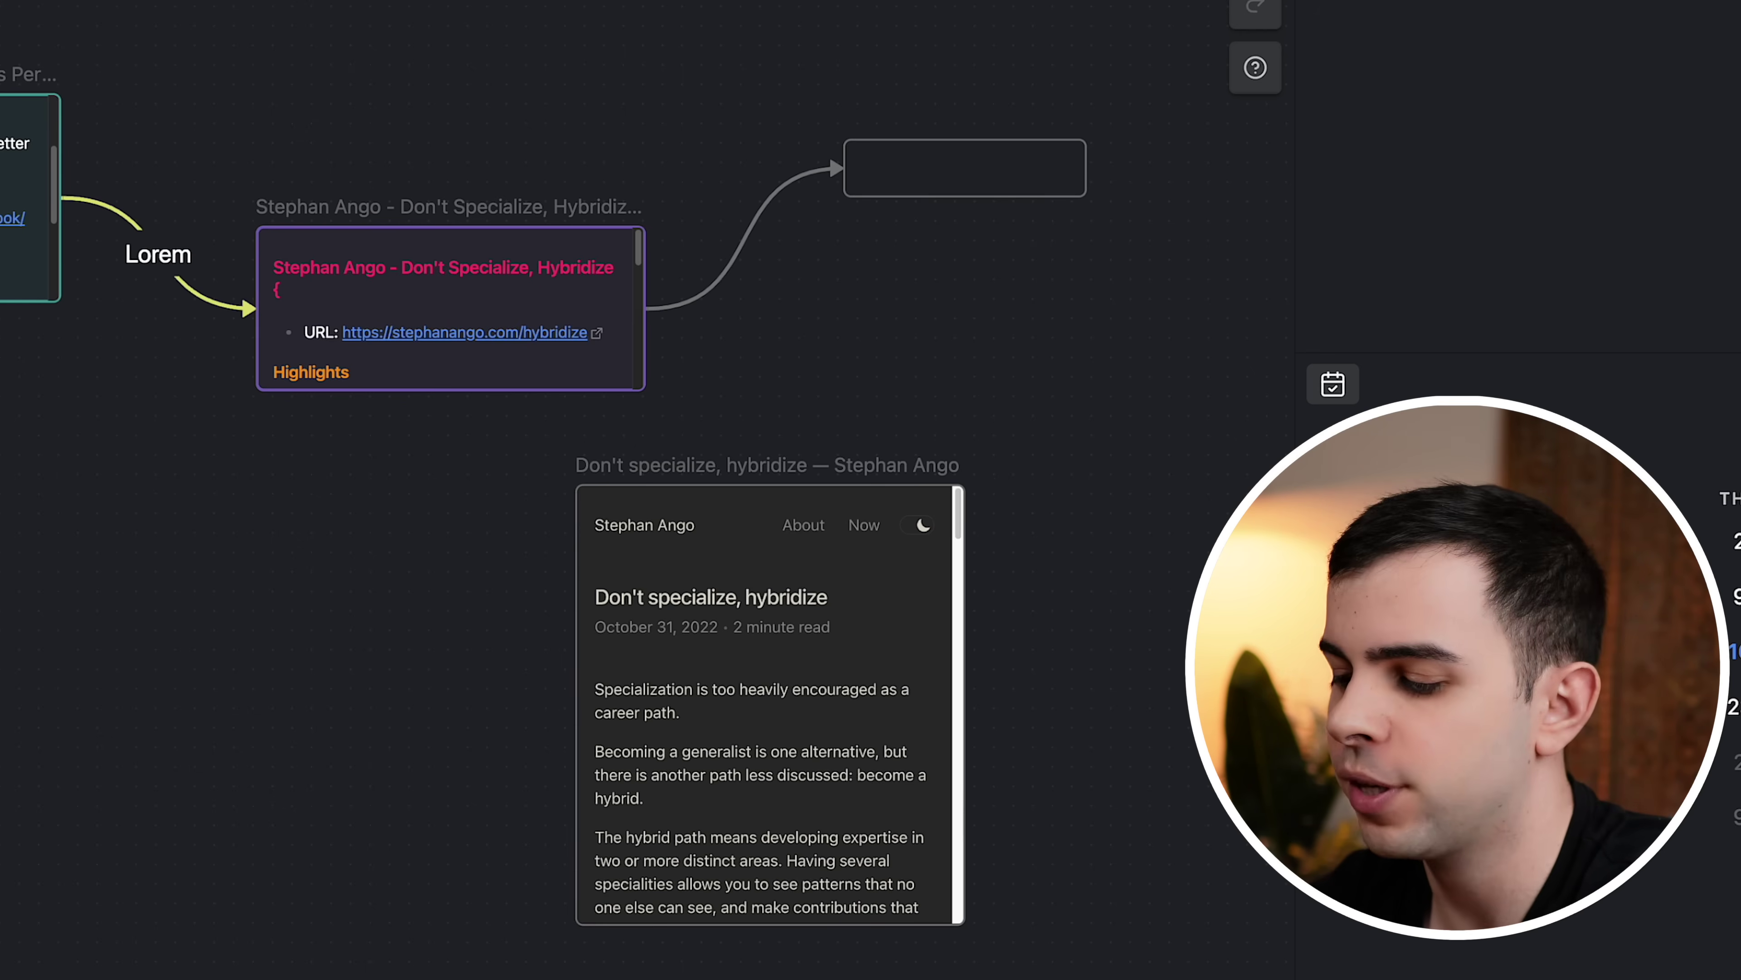
Step: Paste the Ashcroft article and YouTube NAS video links as web cards, arranged to the left
key("ctrl+v")
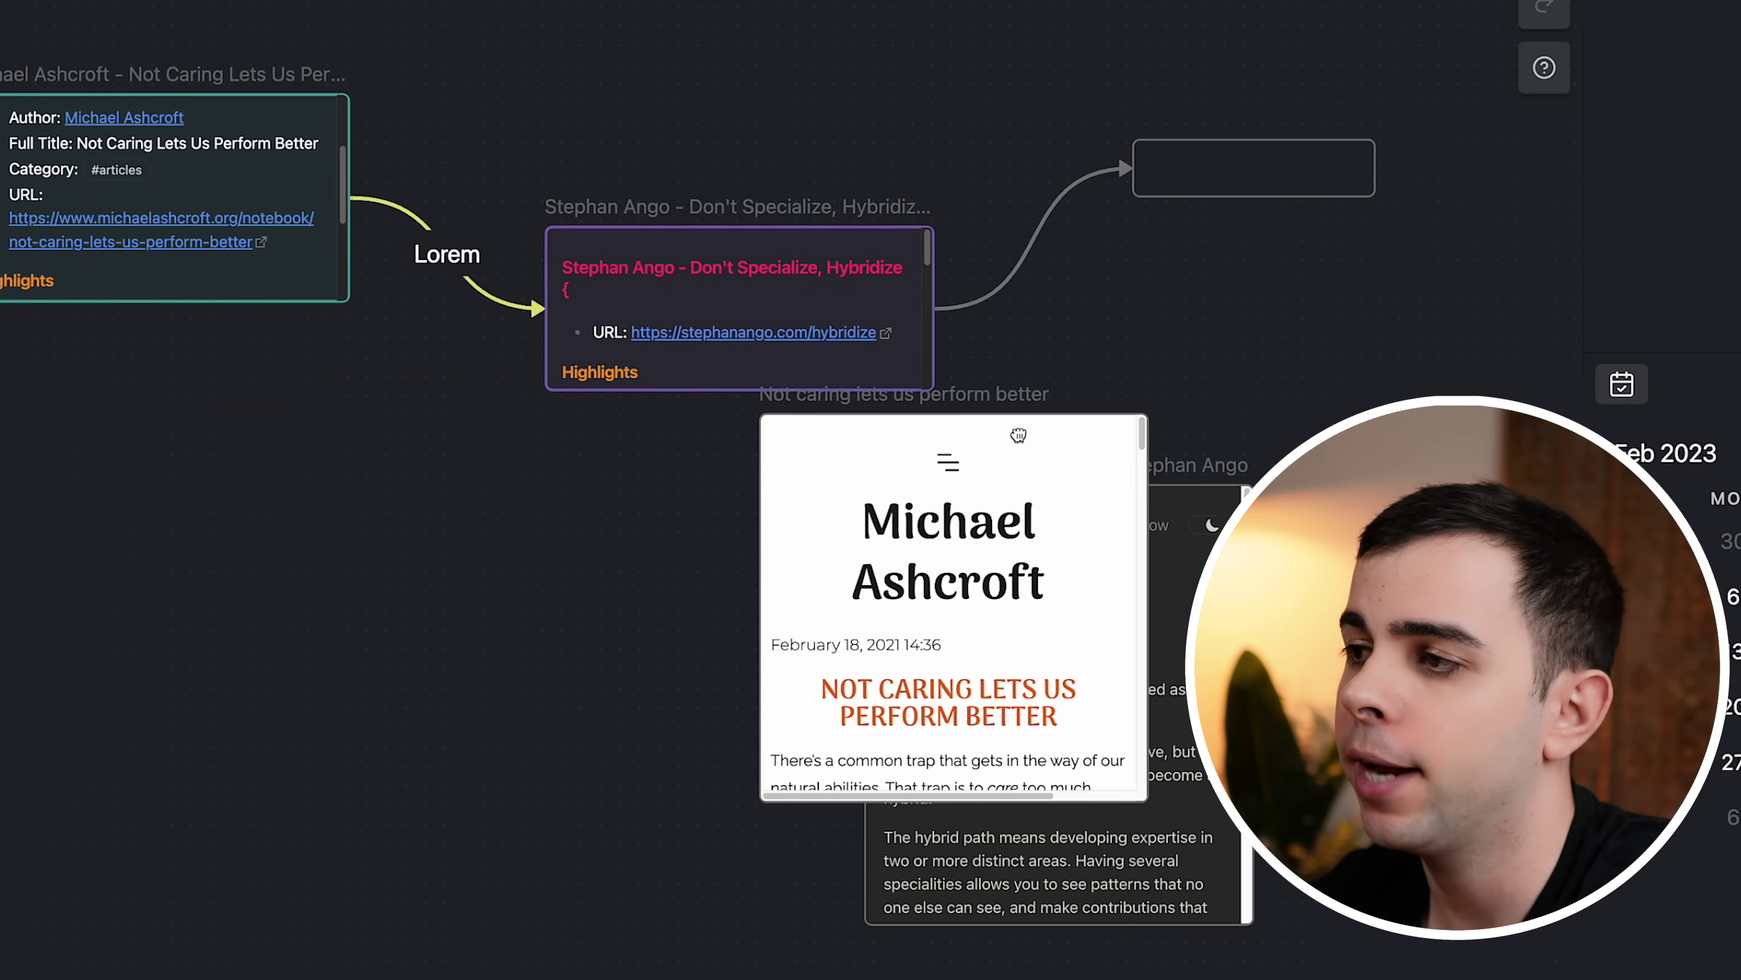
left_click_drag(856, 424, 24, 431)
left_click_drag(401, 776, 819, 930)
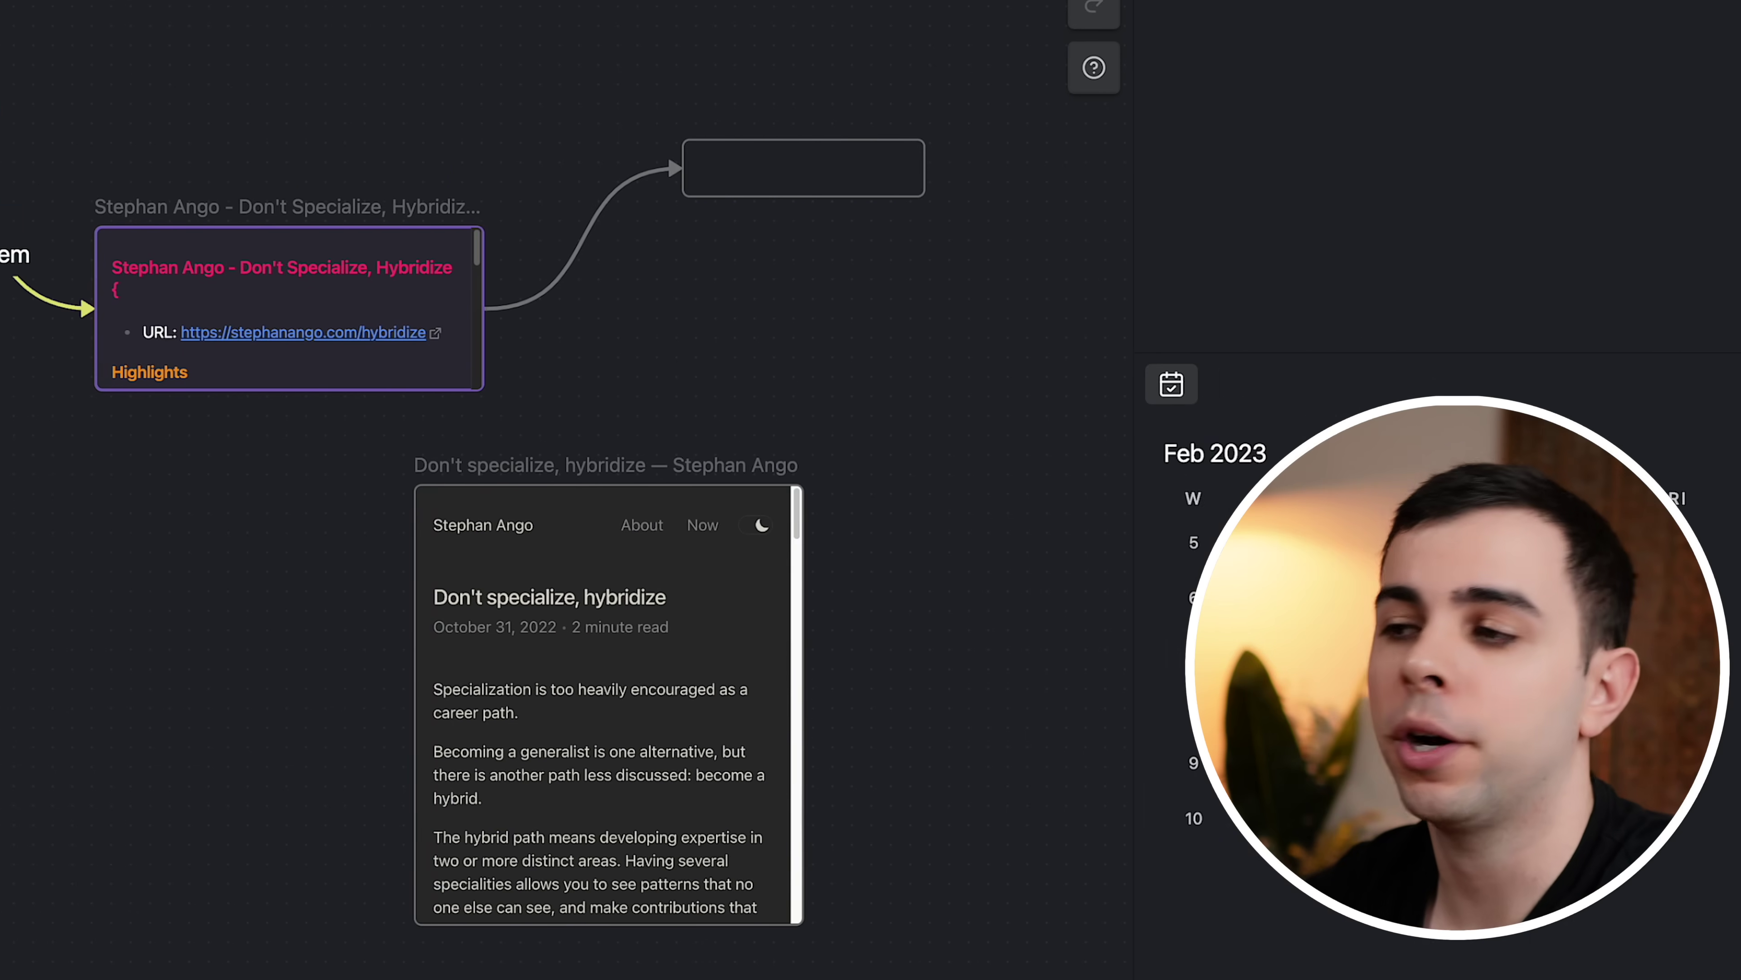
key("ctrl+v")
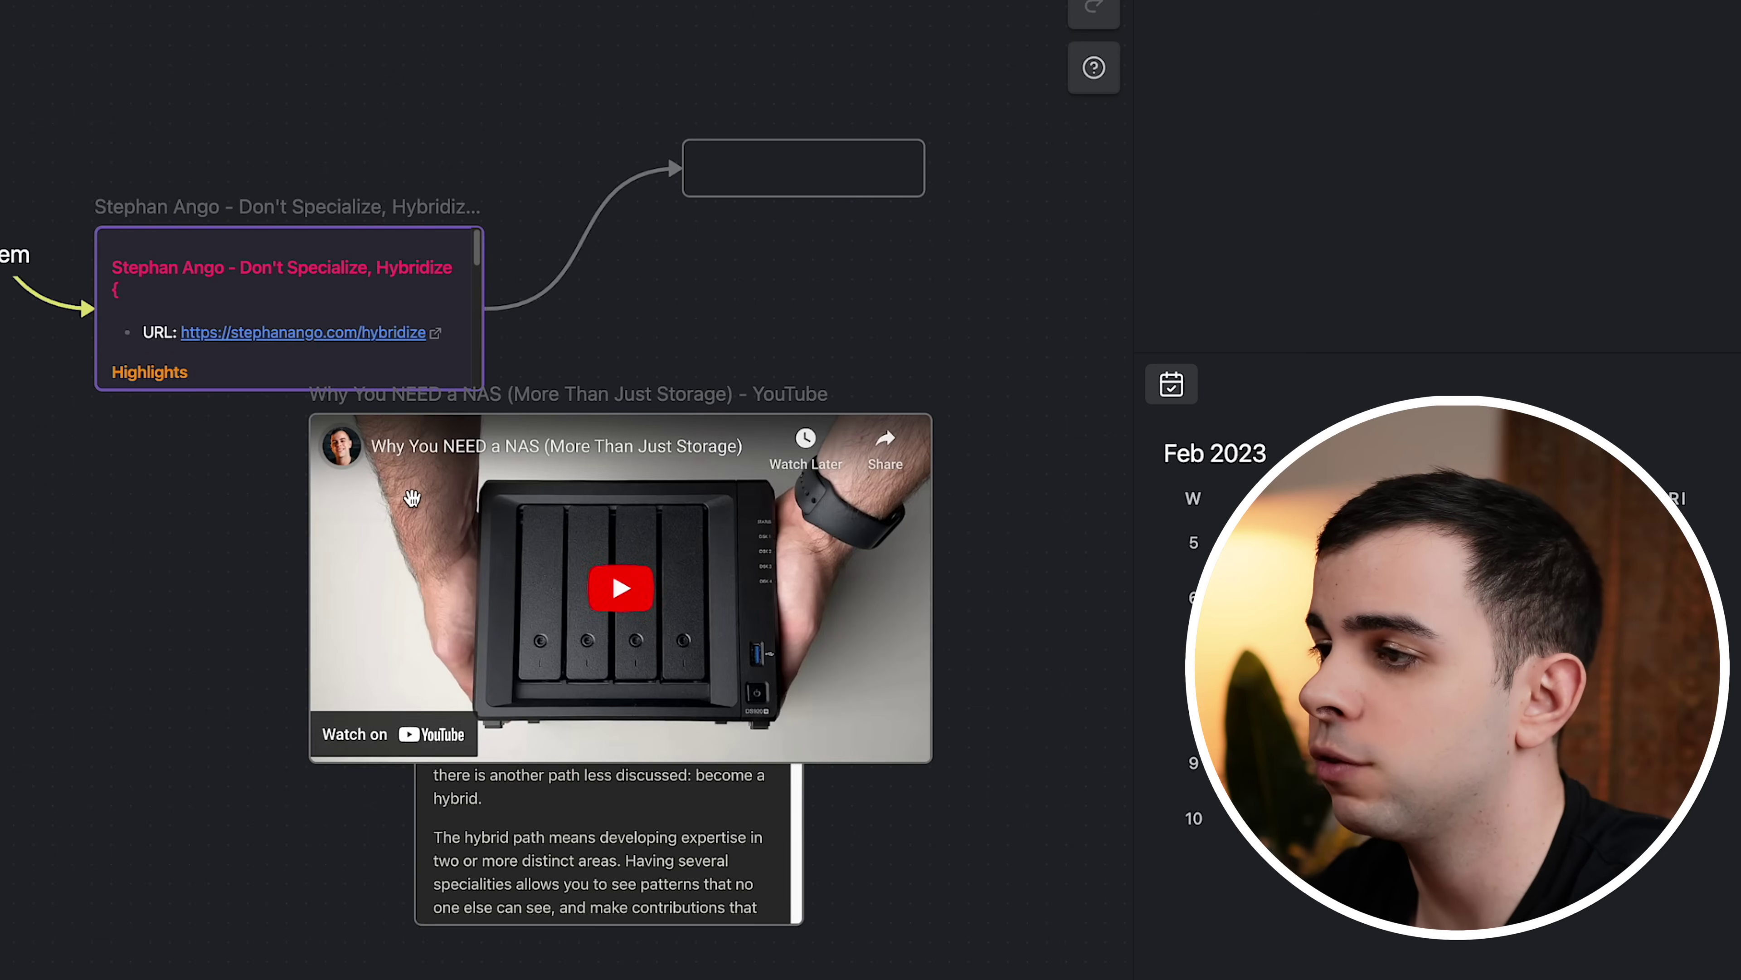
left_click_drag(418, 491, 0, 560)
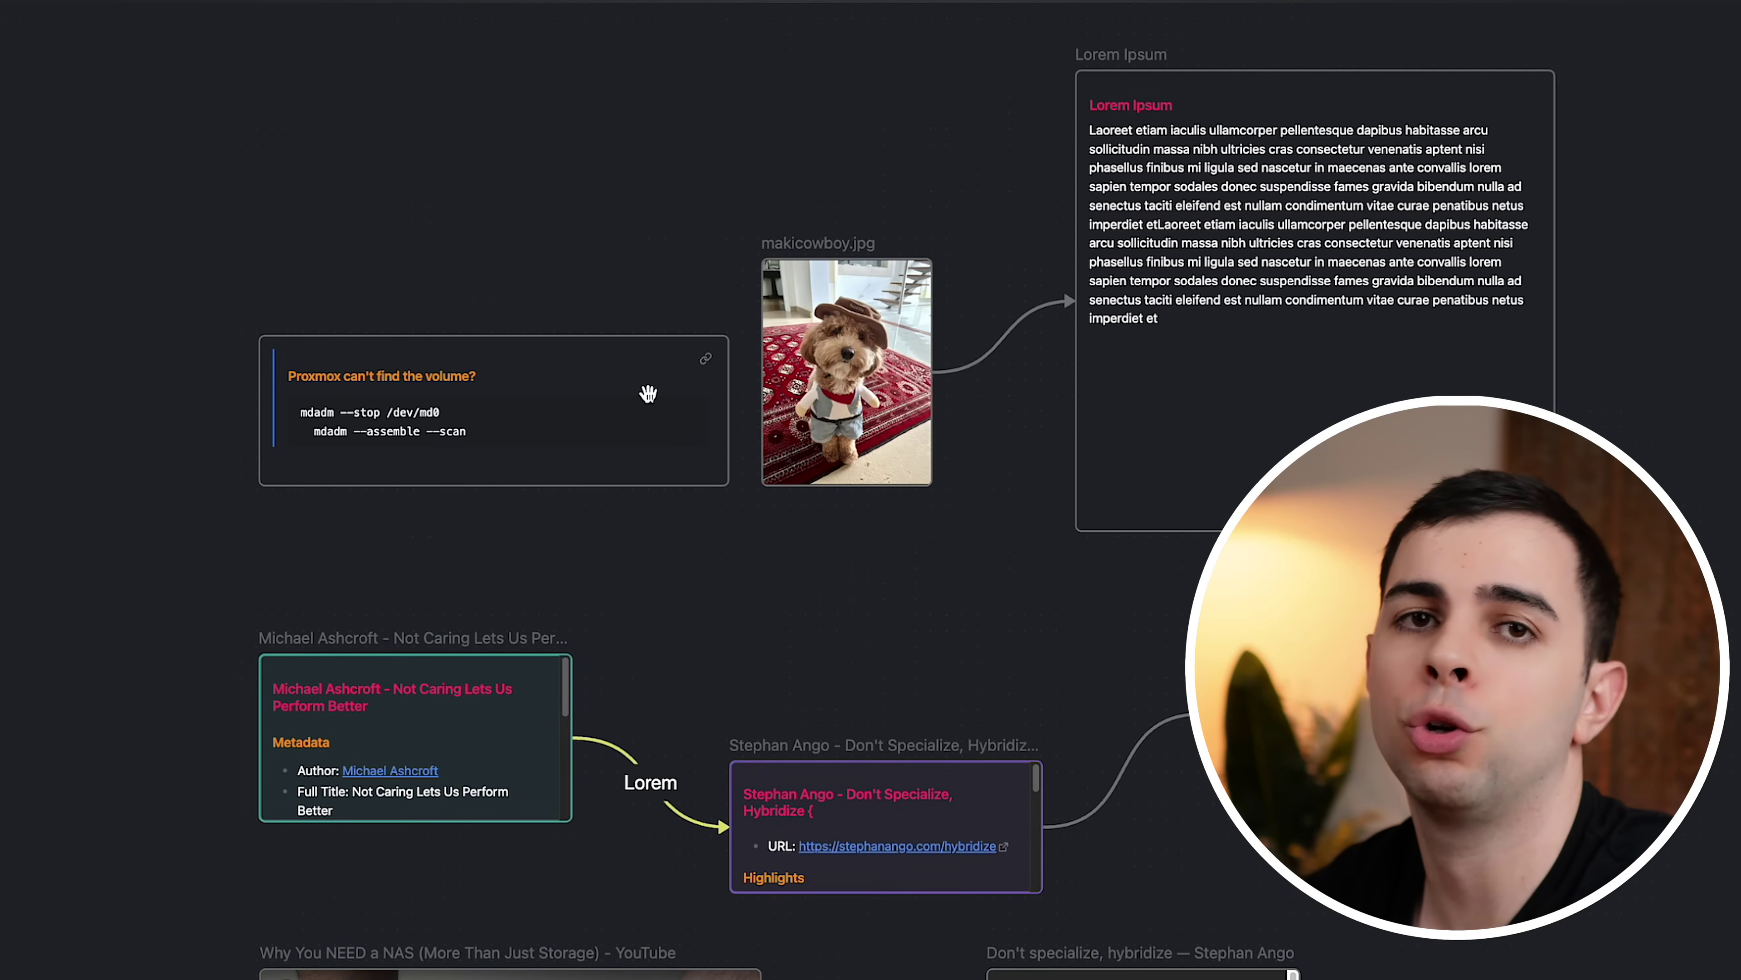
Step: Create a group around the Proxmox, makicowboy.jpg and Lorem Ipsum cards titled 'sometitle'
right_click(232, 96)
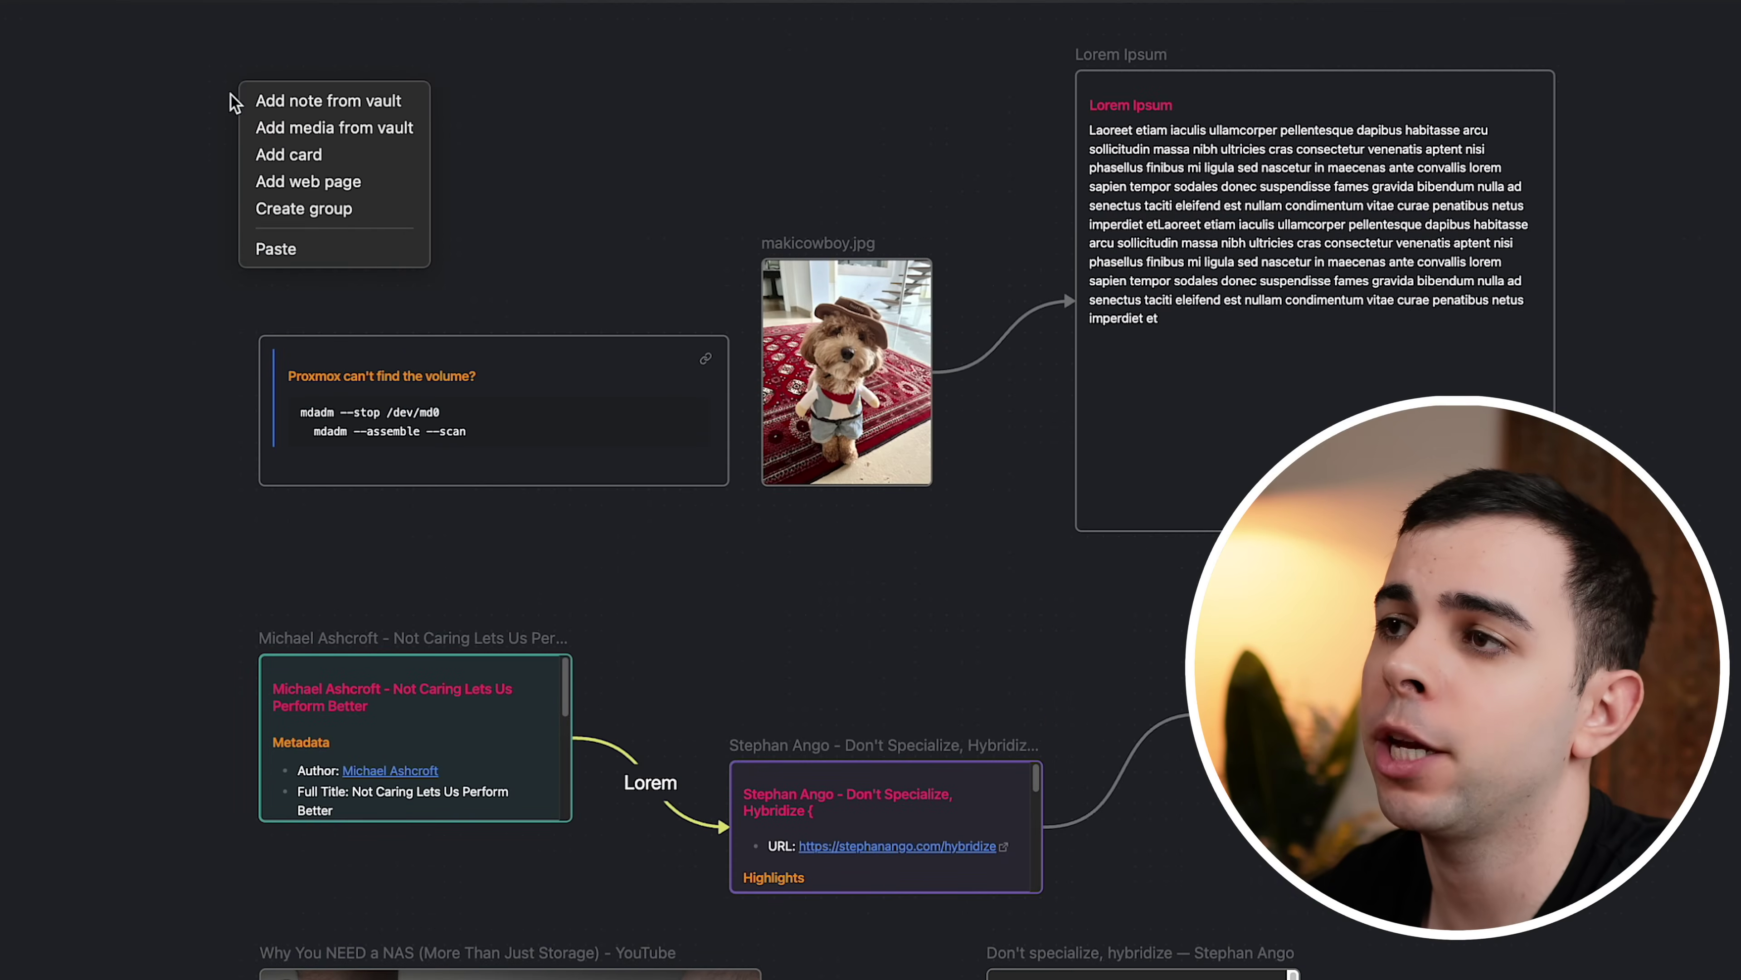
left_click(342, 213)
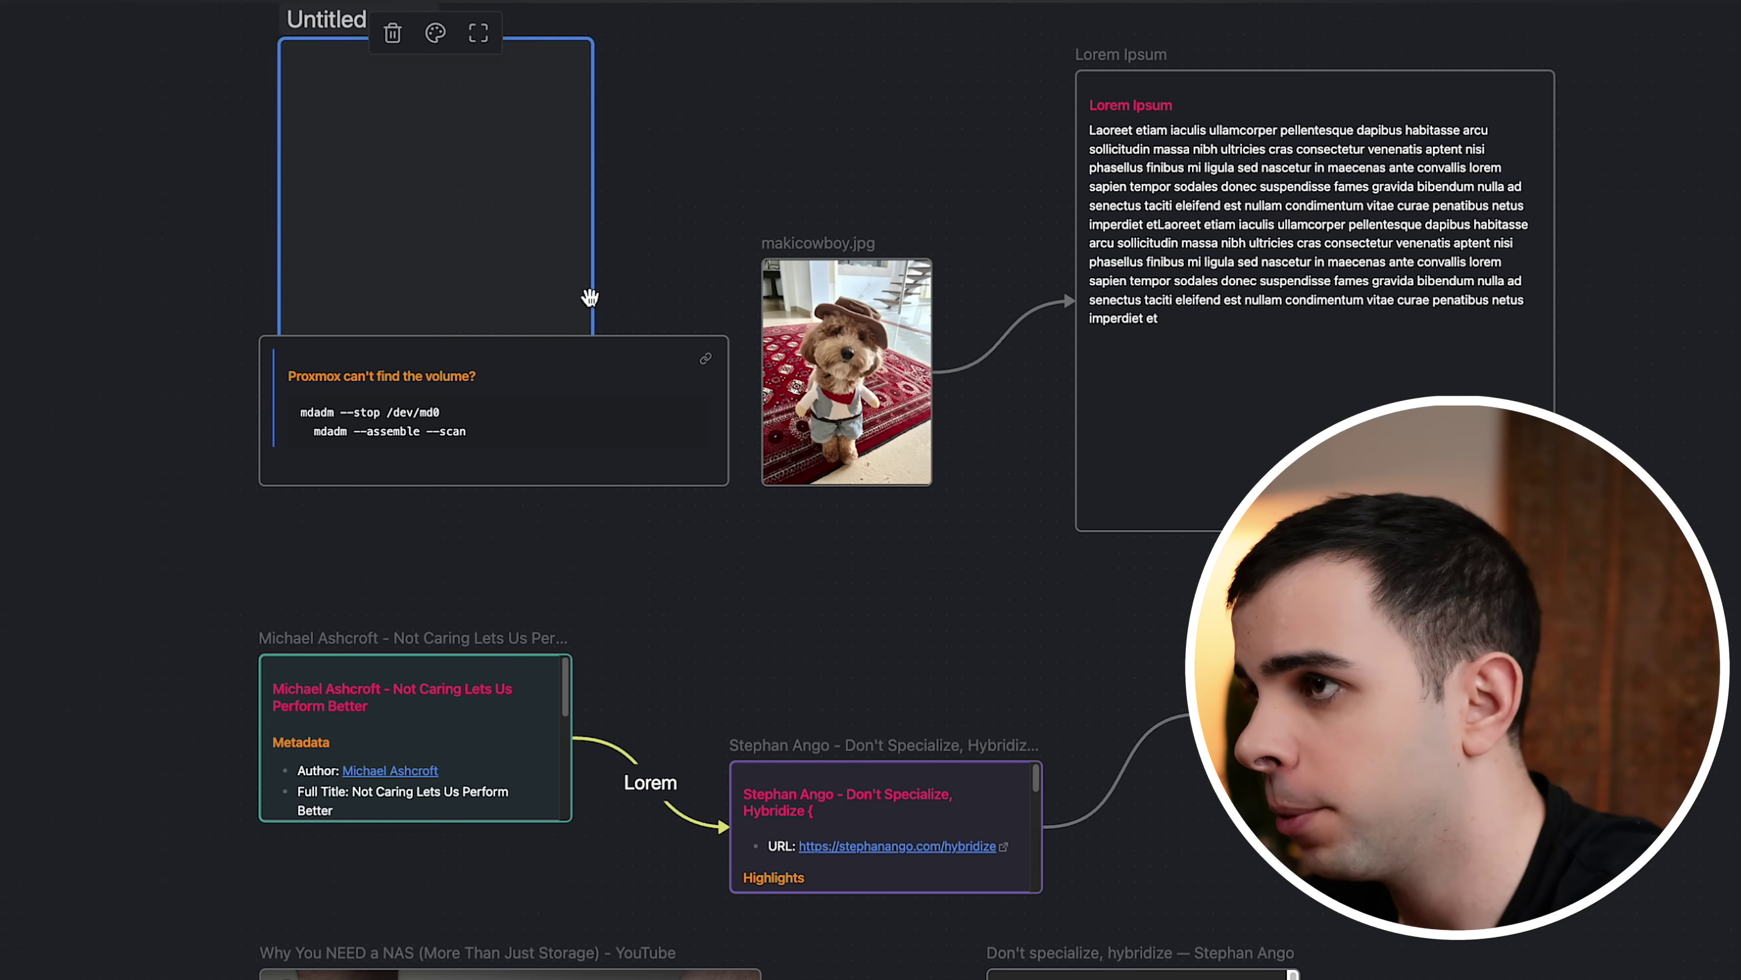
left_click_drag(594, 329, 1625, 574)
double_click(367, 20)
type("sometitle")
key("Escape")
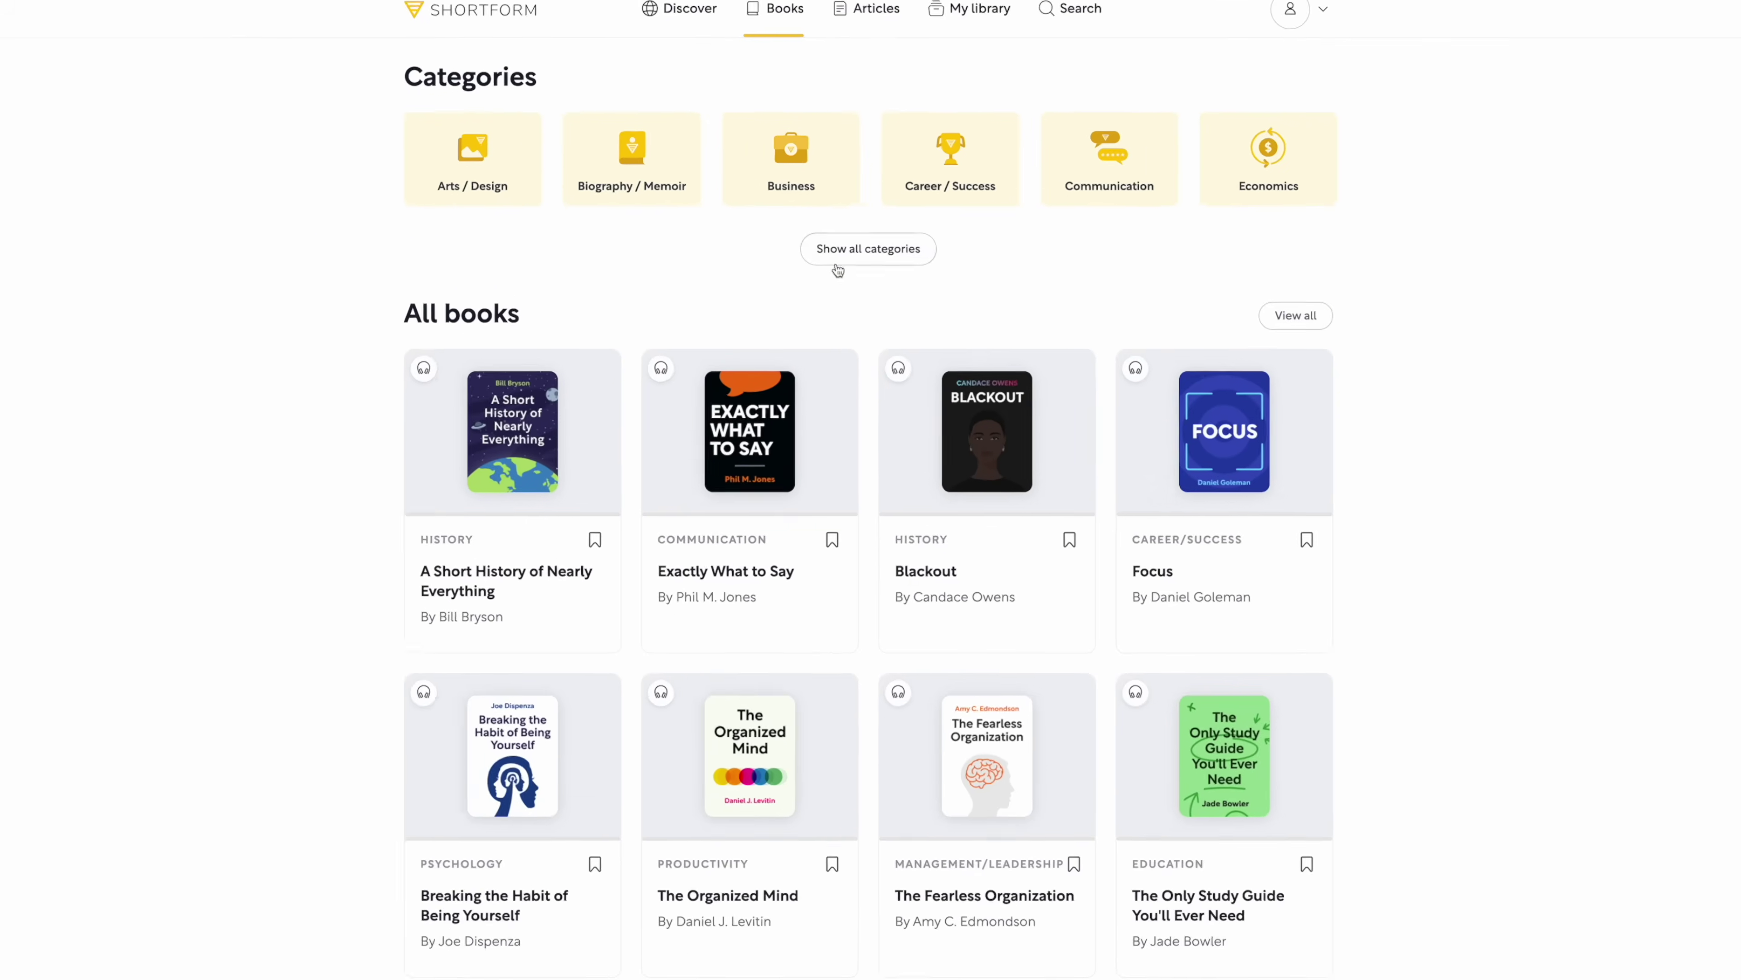
Step: Show all book categories in Shortform
left_click(871, 249)
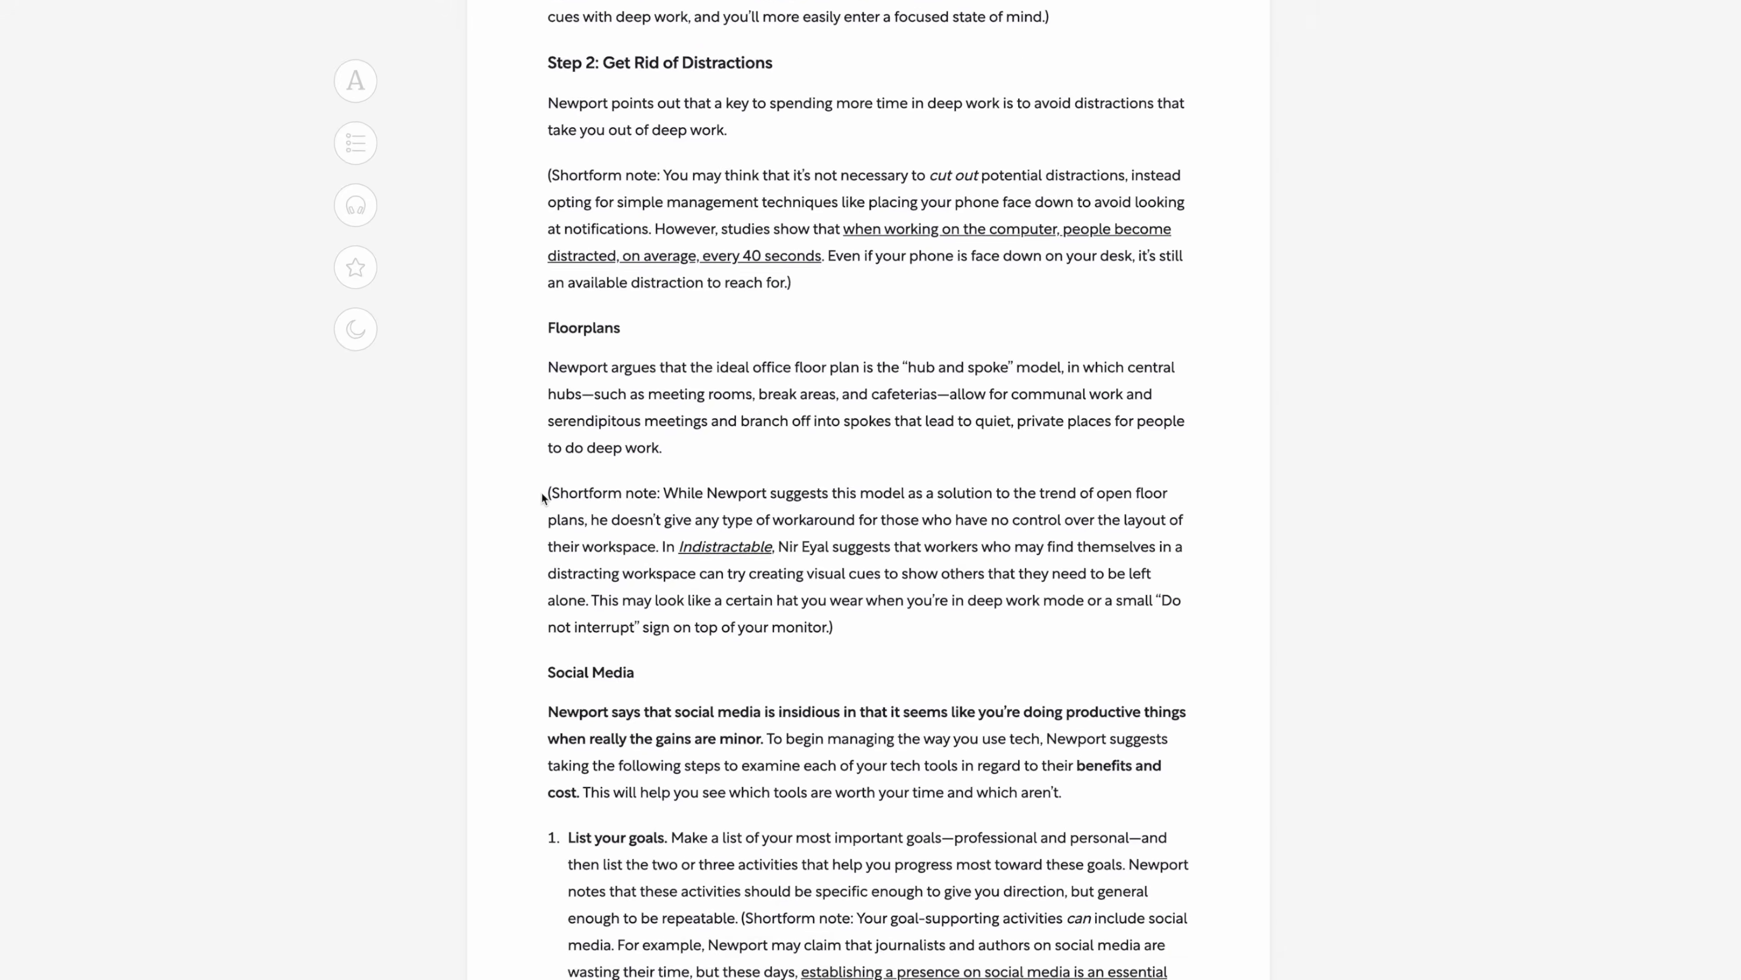
Step: Select the Deep Work note about Drucker's knowledge economy and highlight it
left_click_drag(541, 492, 842, 630)
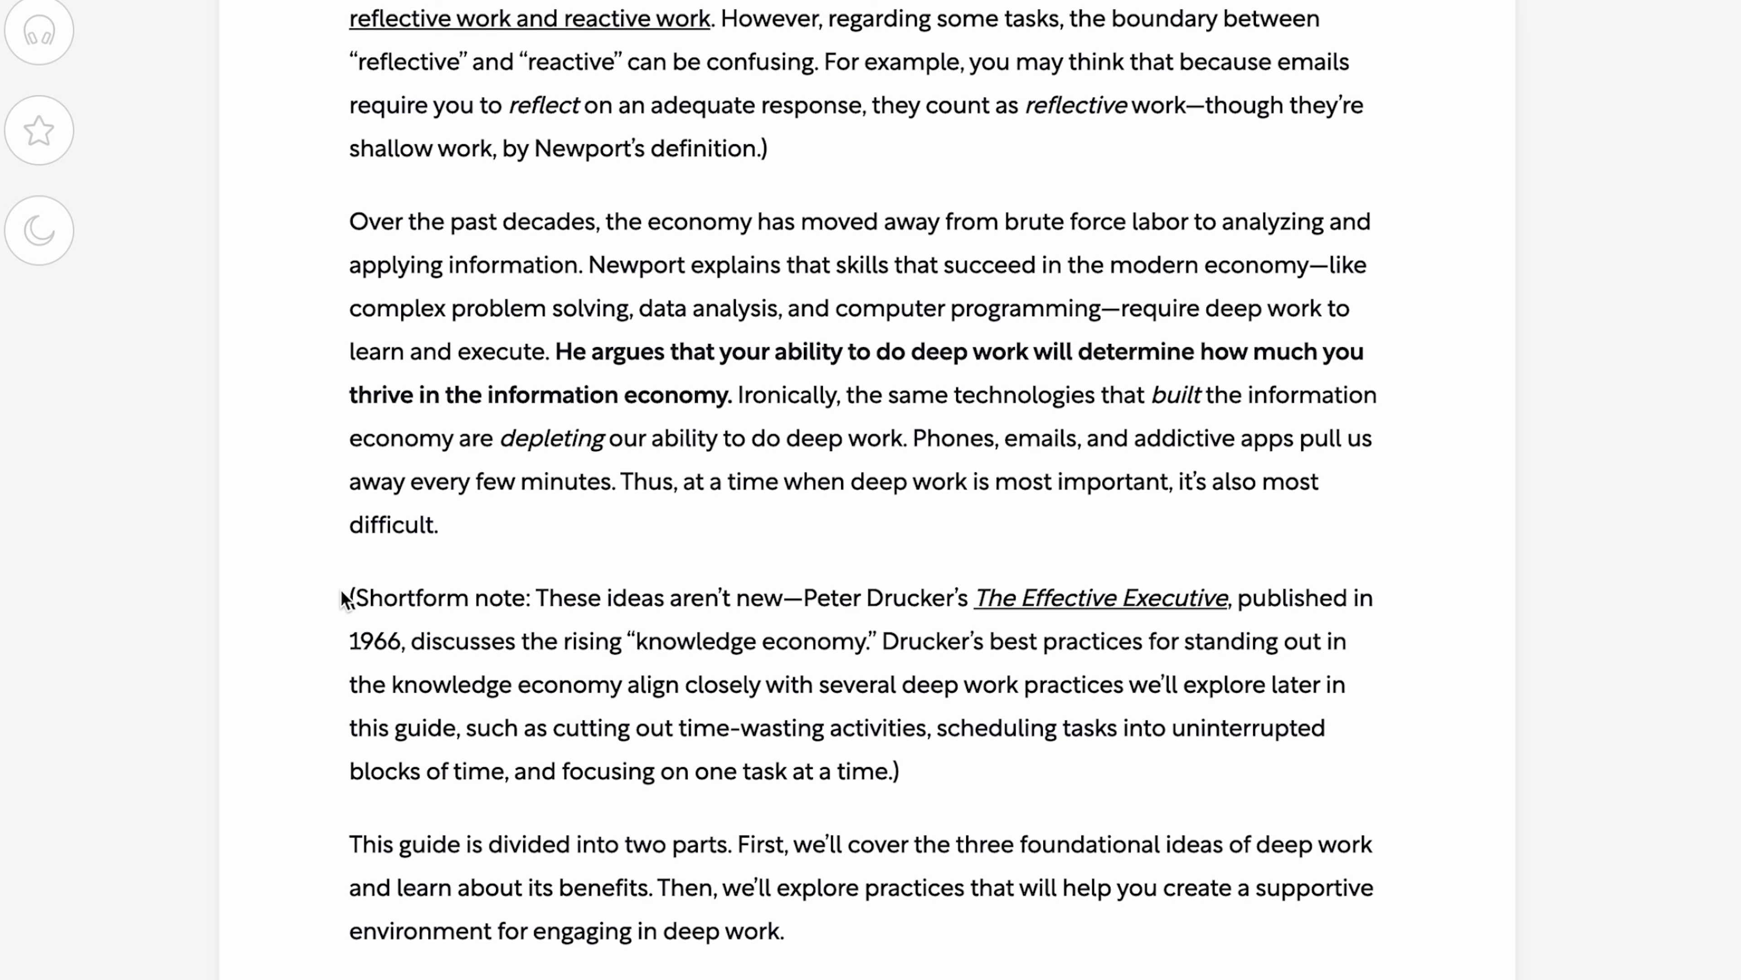
left_click_drag(338, 599, 898, 772)
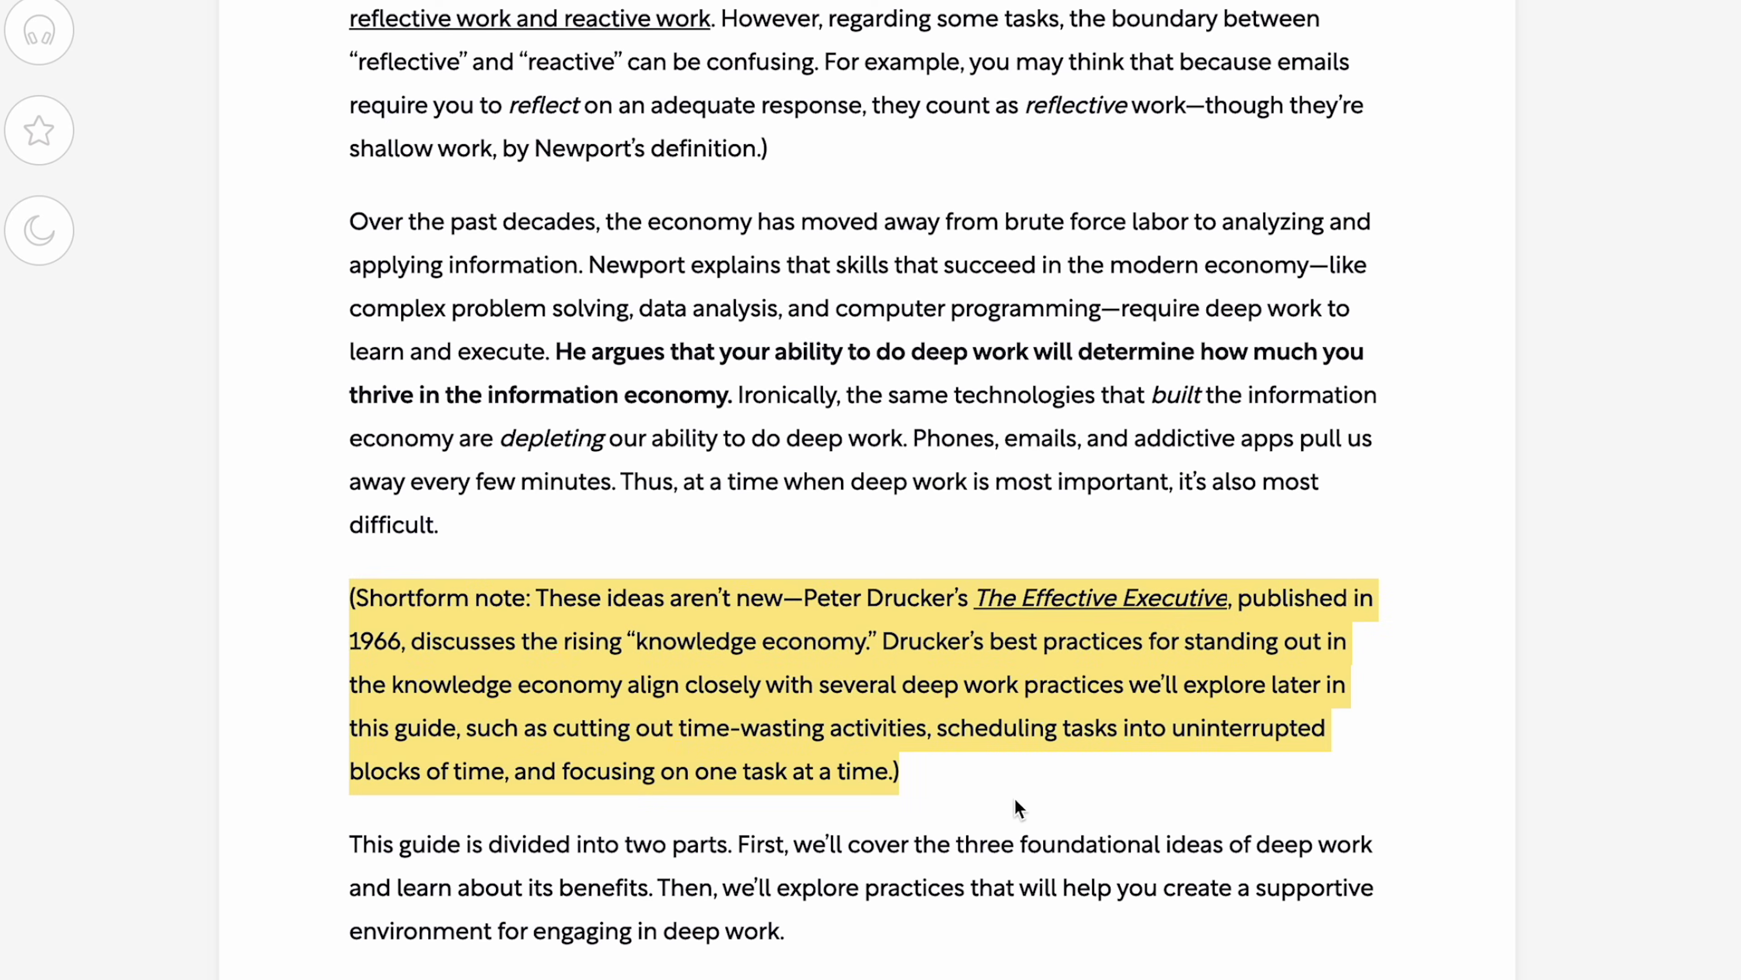
left_click(213, 544)
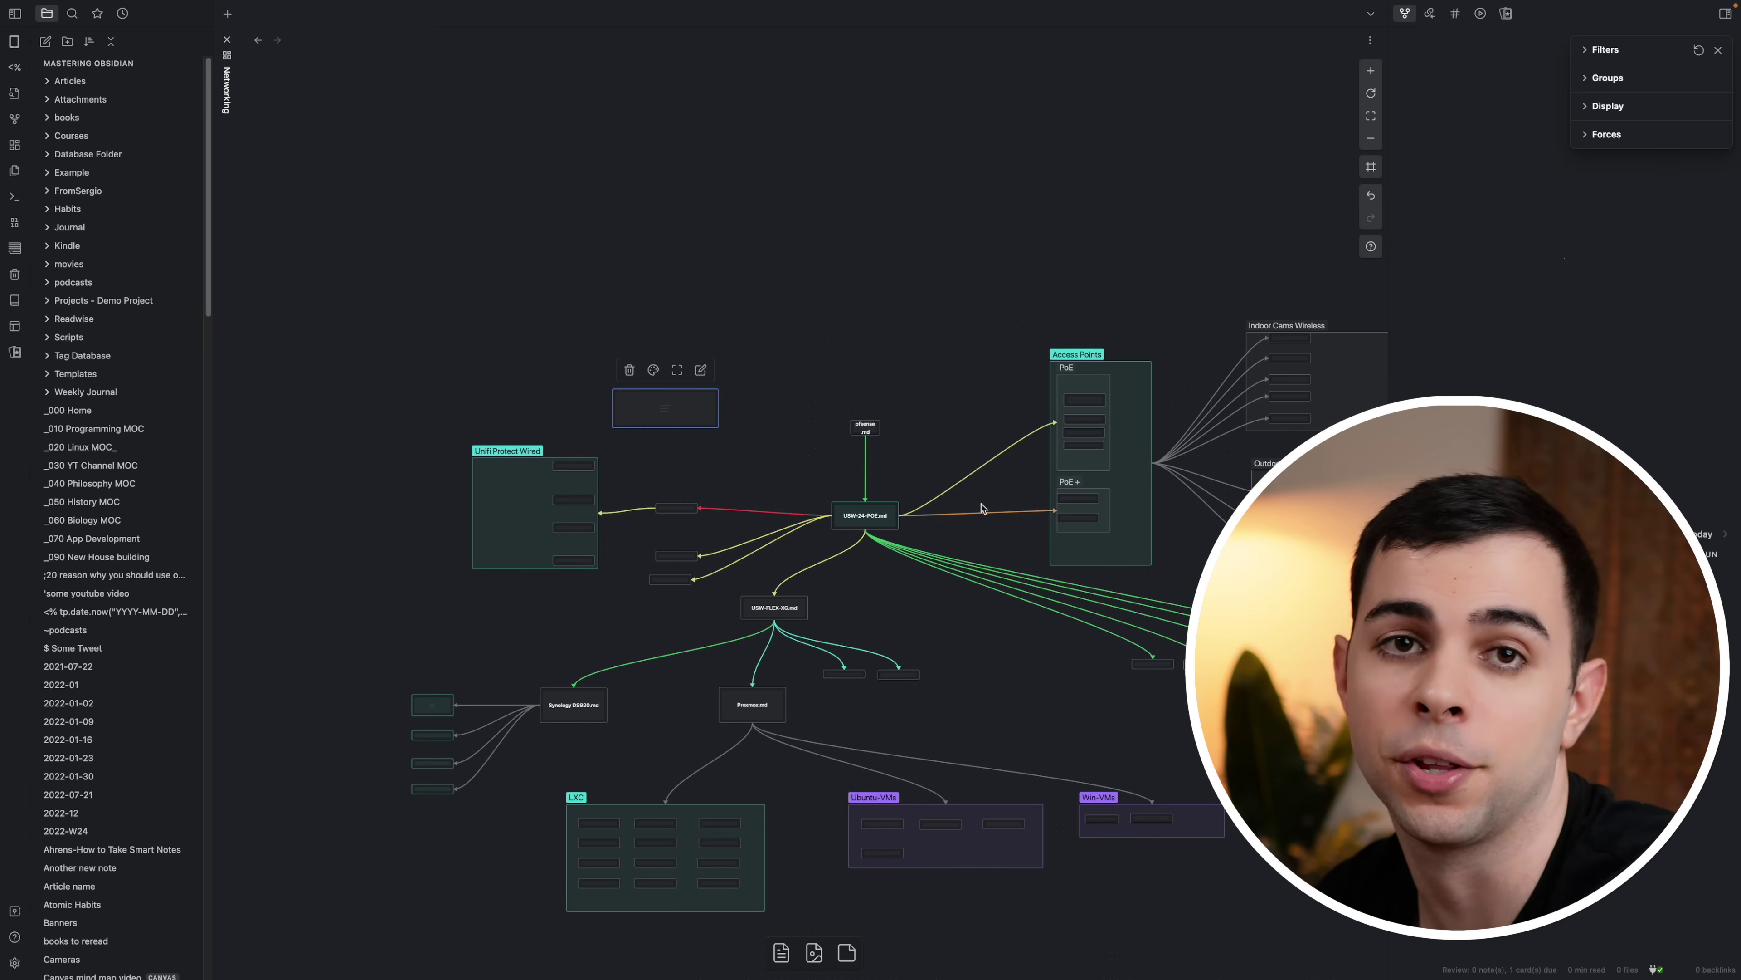
Step: Zoom around the Networking diagram and fit the view to the Unifi Protect Wired group and legend
scroll(719, 429, "up", 4)
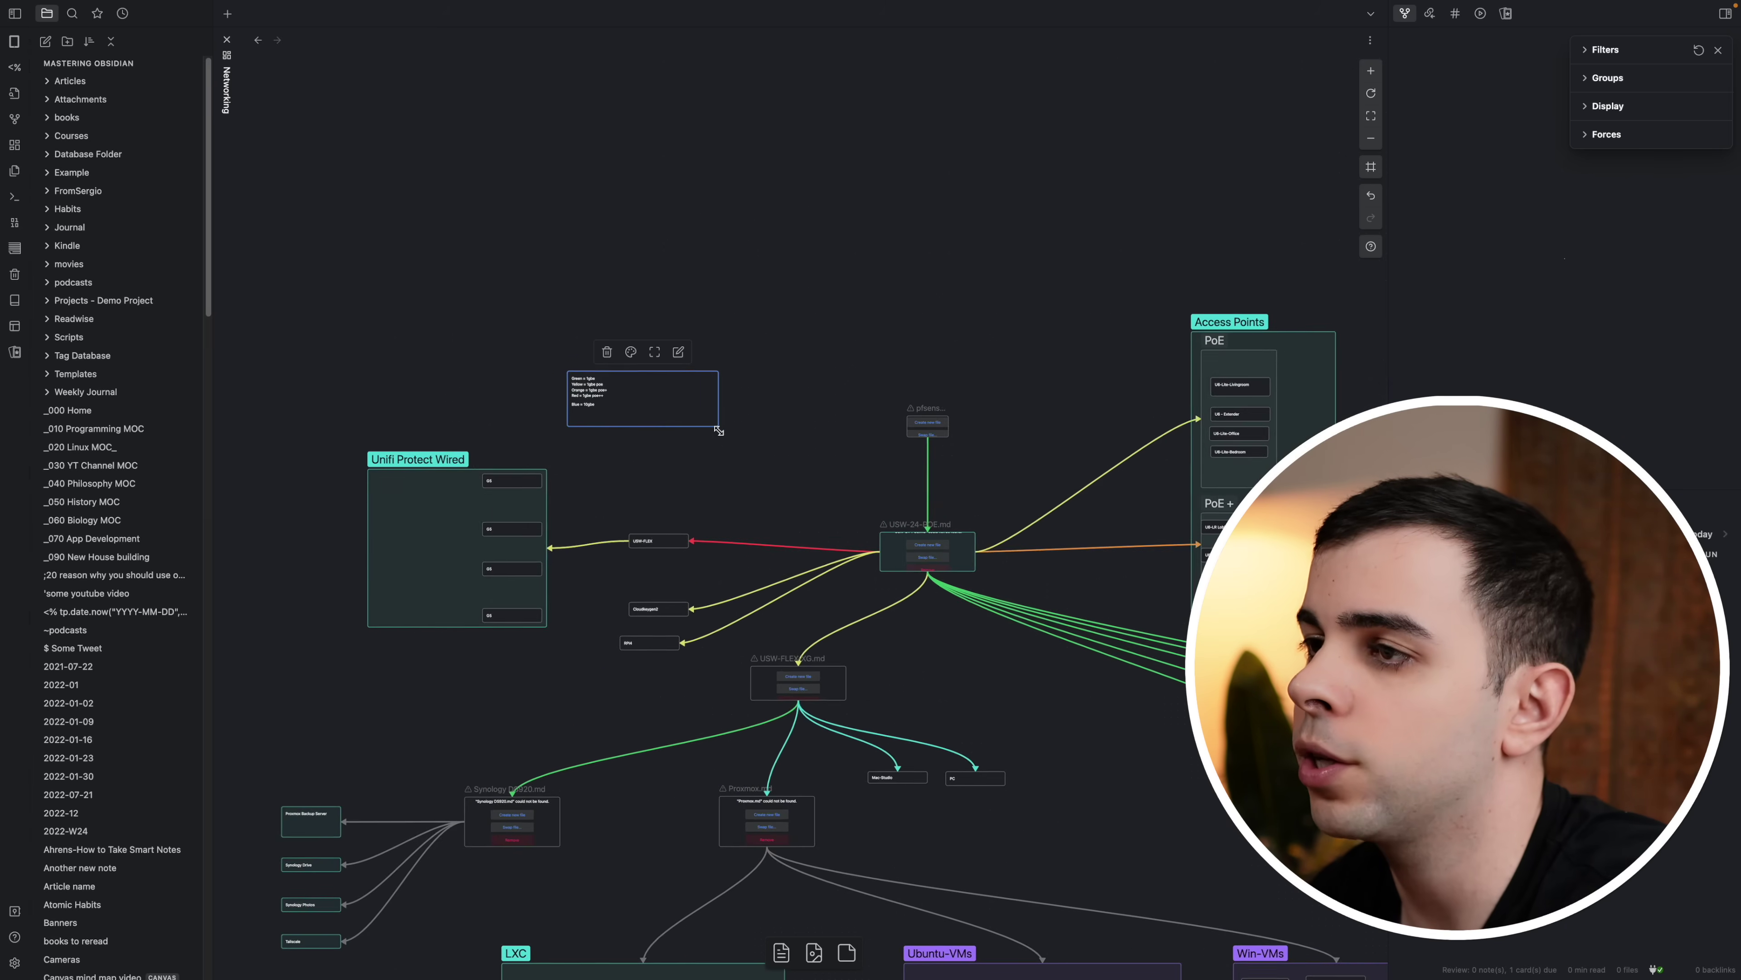
scroll(719, 430, "up", 2)
scroll(559, 438, "up", 5)
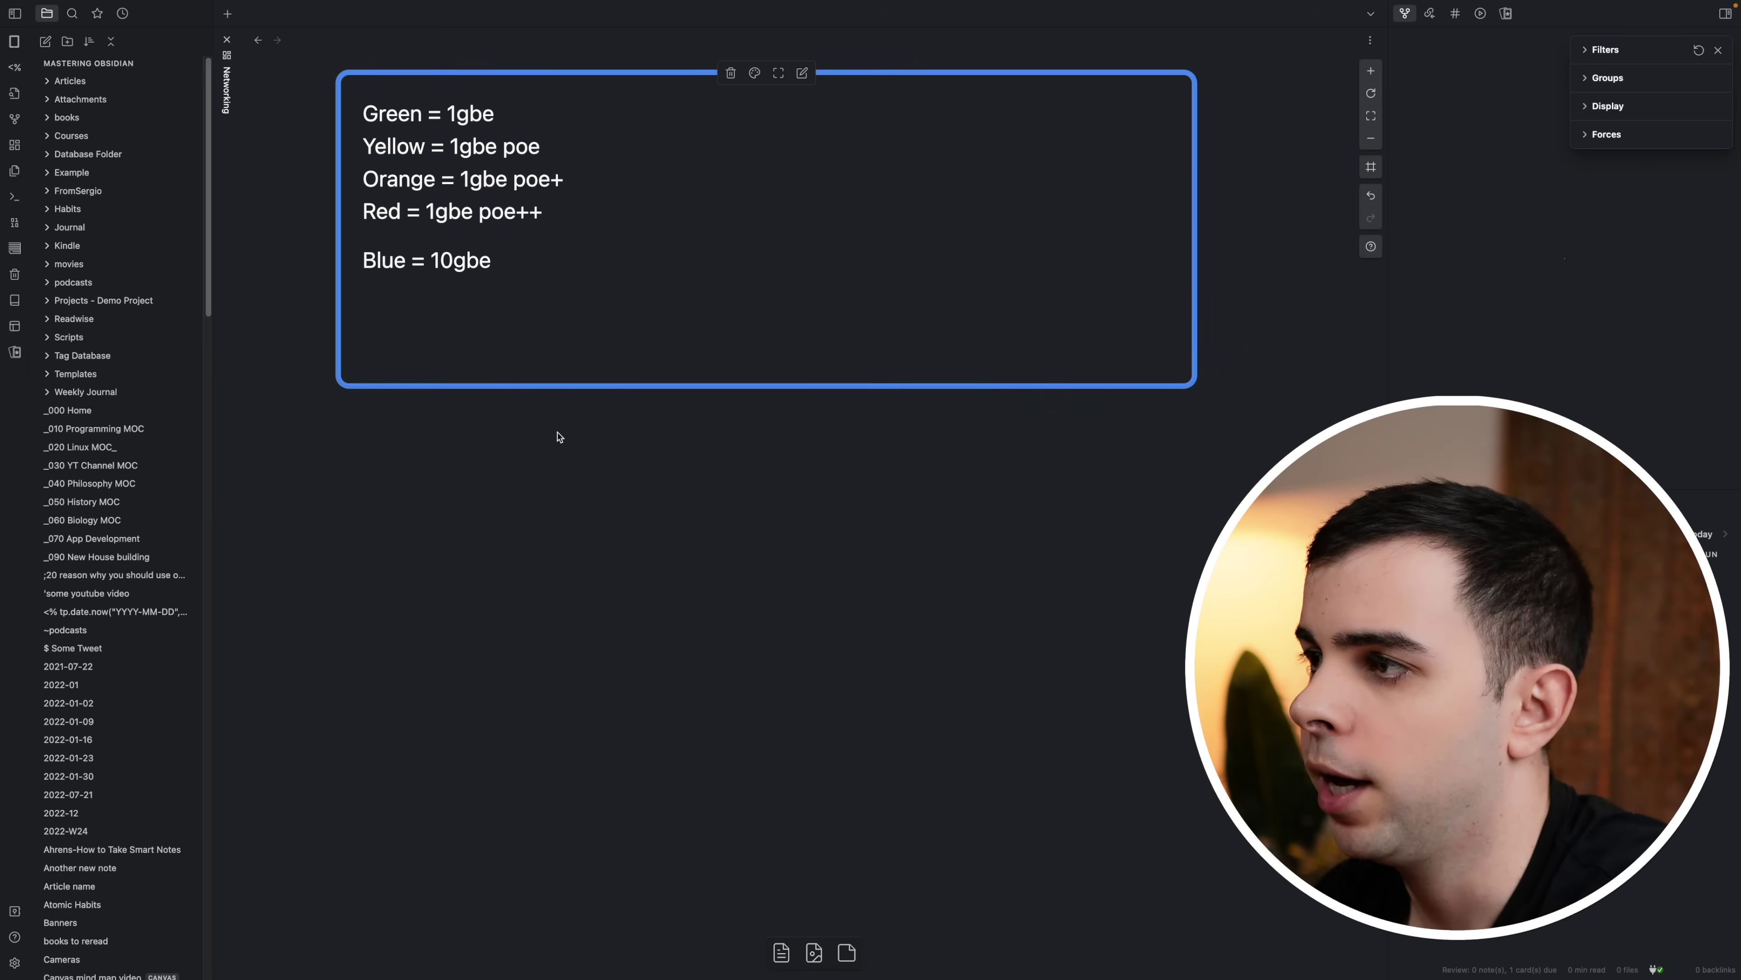
scroll(558, 437, "down", 10)
scroll(1029, 456, "up", 3)
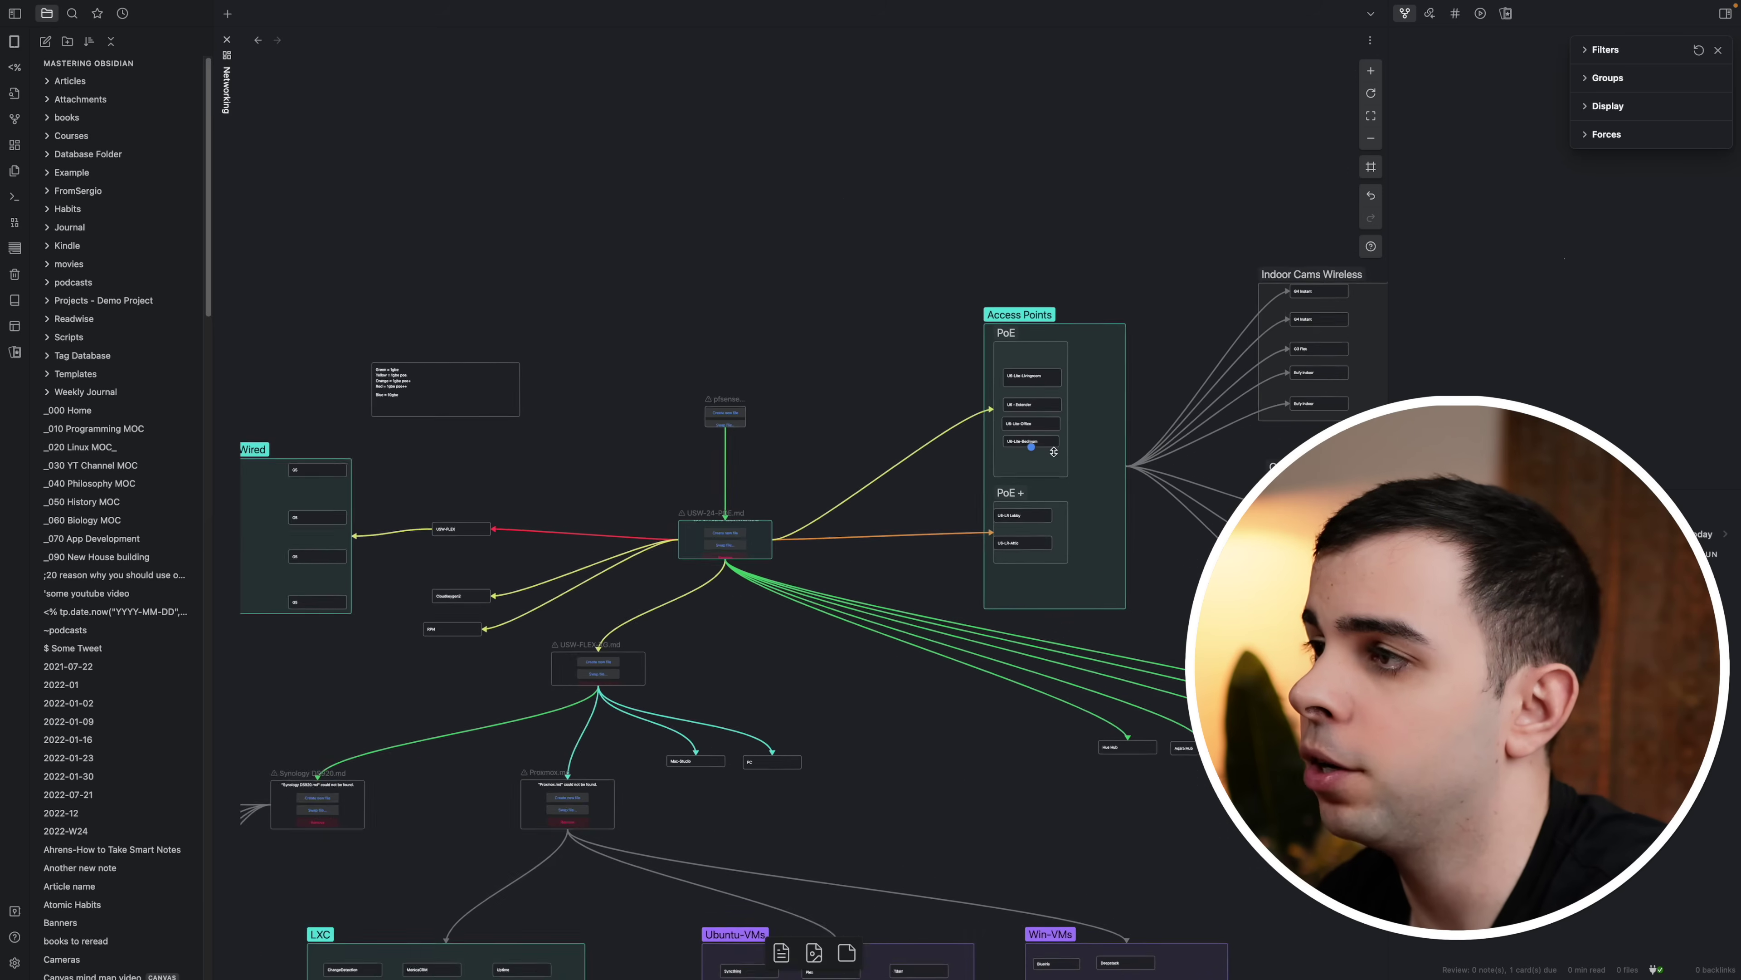
scroll(871, 279, "up", 2)
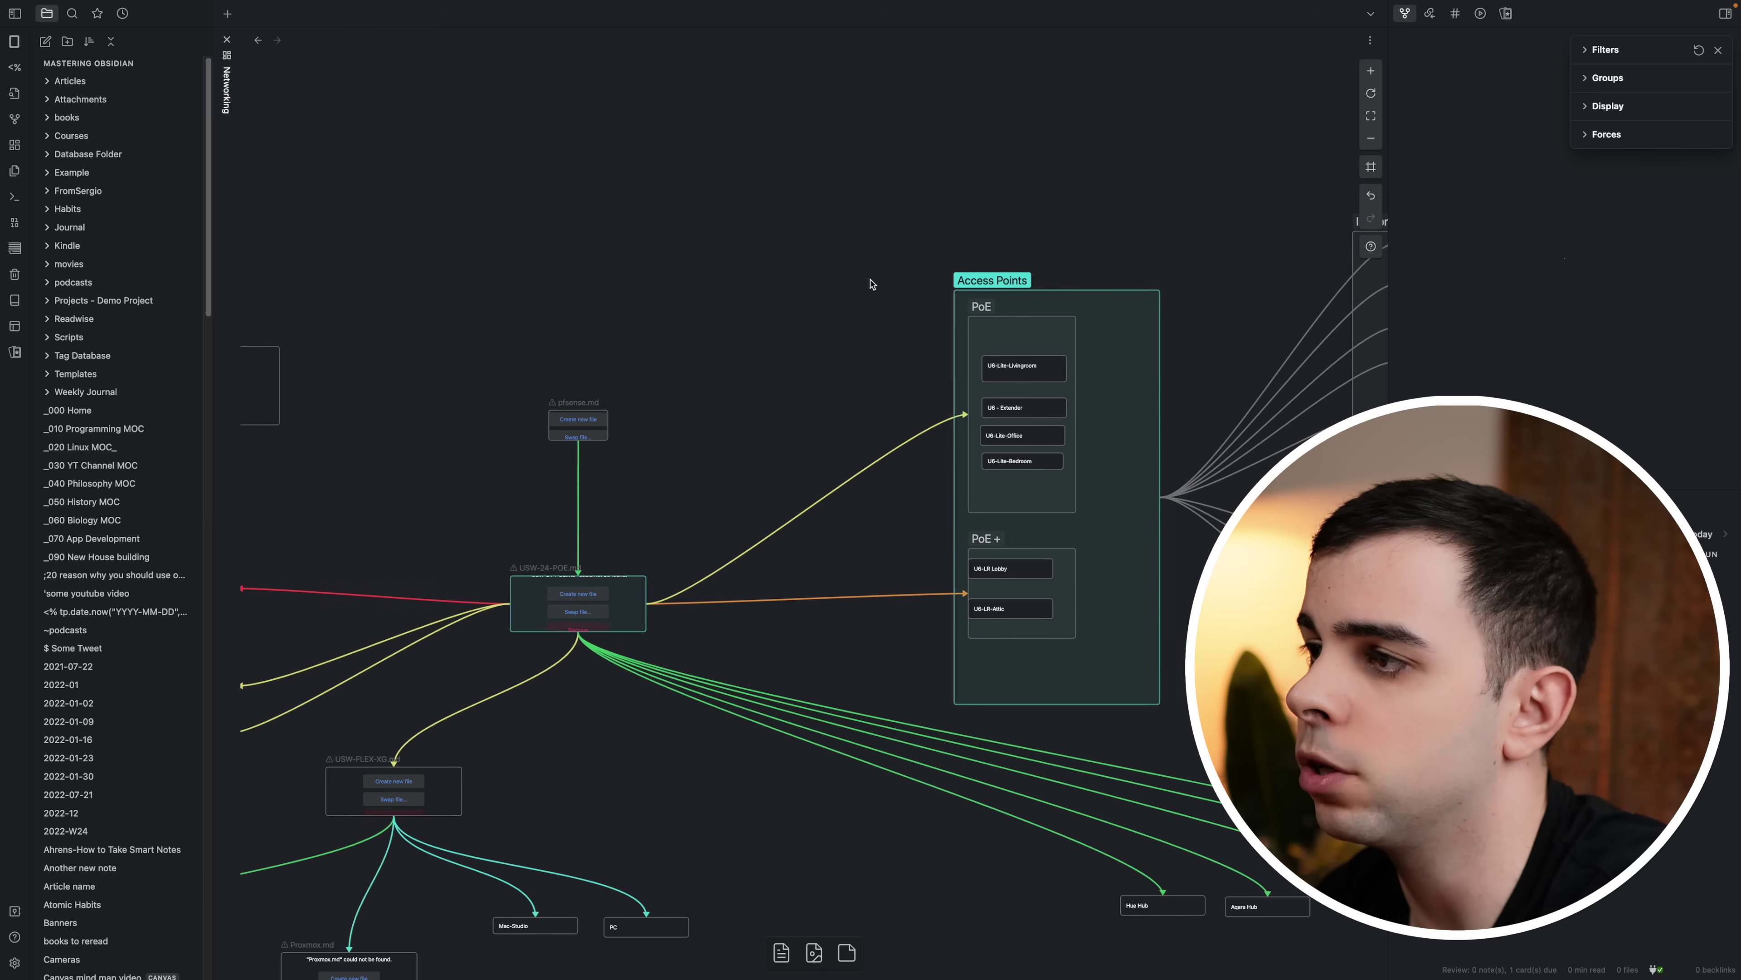
scroll(1201, 249, "right", 6)
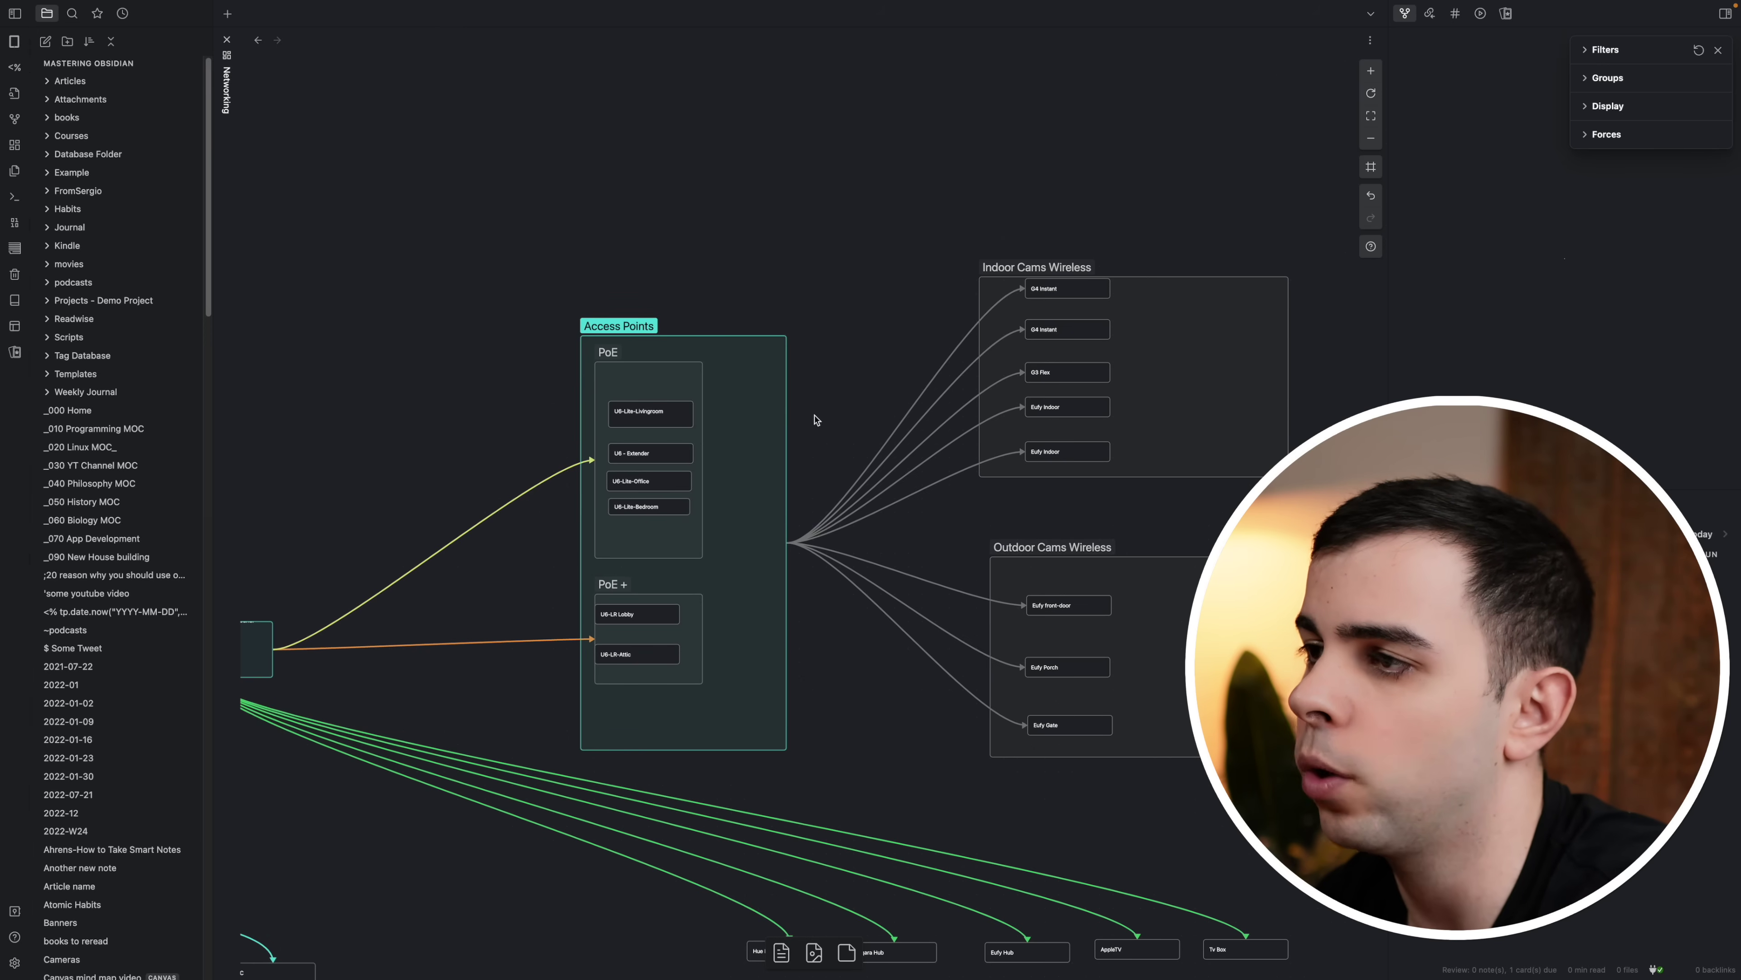
scroll(831, 406, "down", 10)
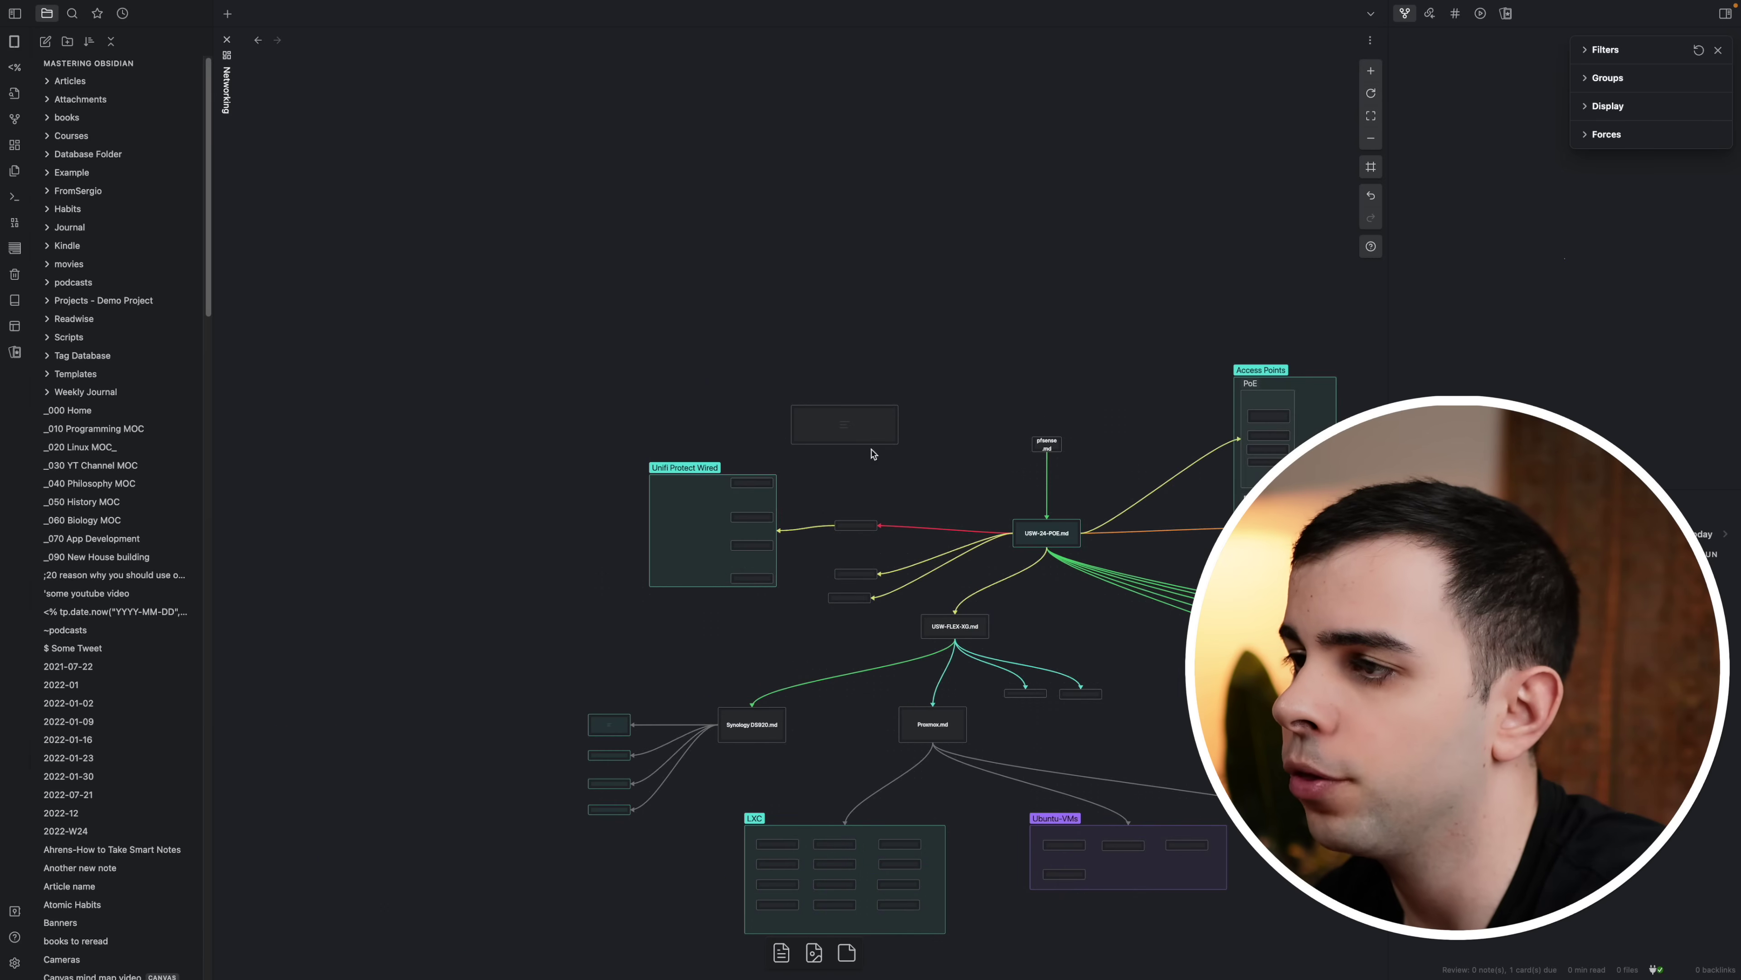
left_click_drag(567, 378, 1013, 621)
key("shift+2")
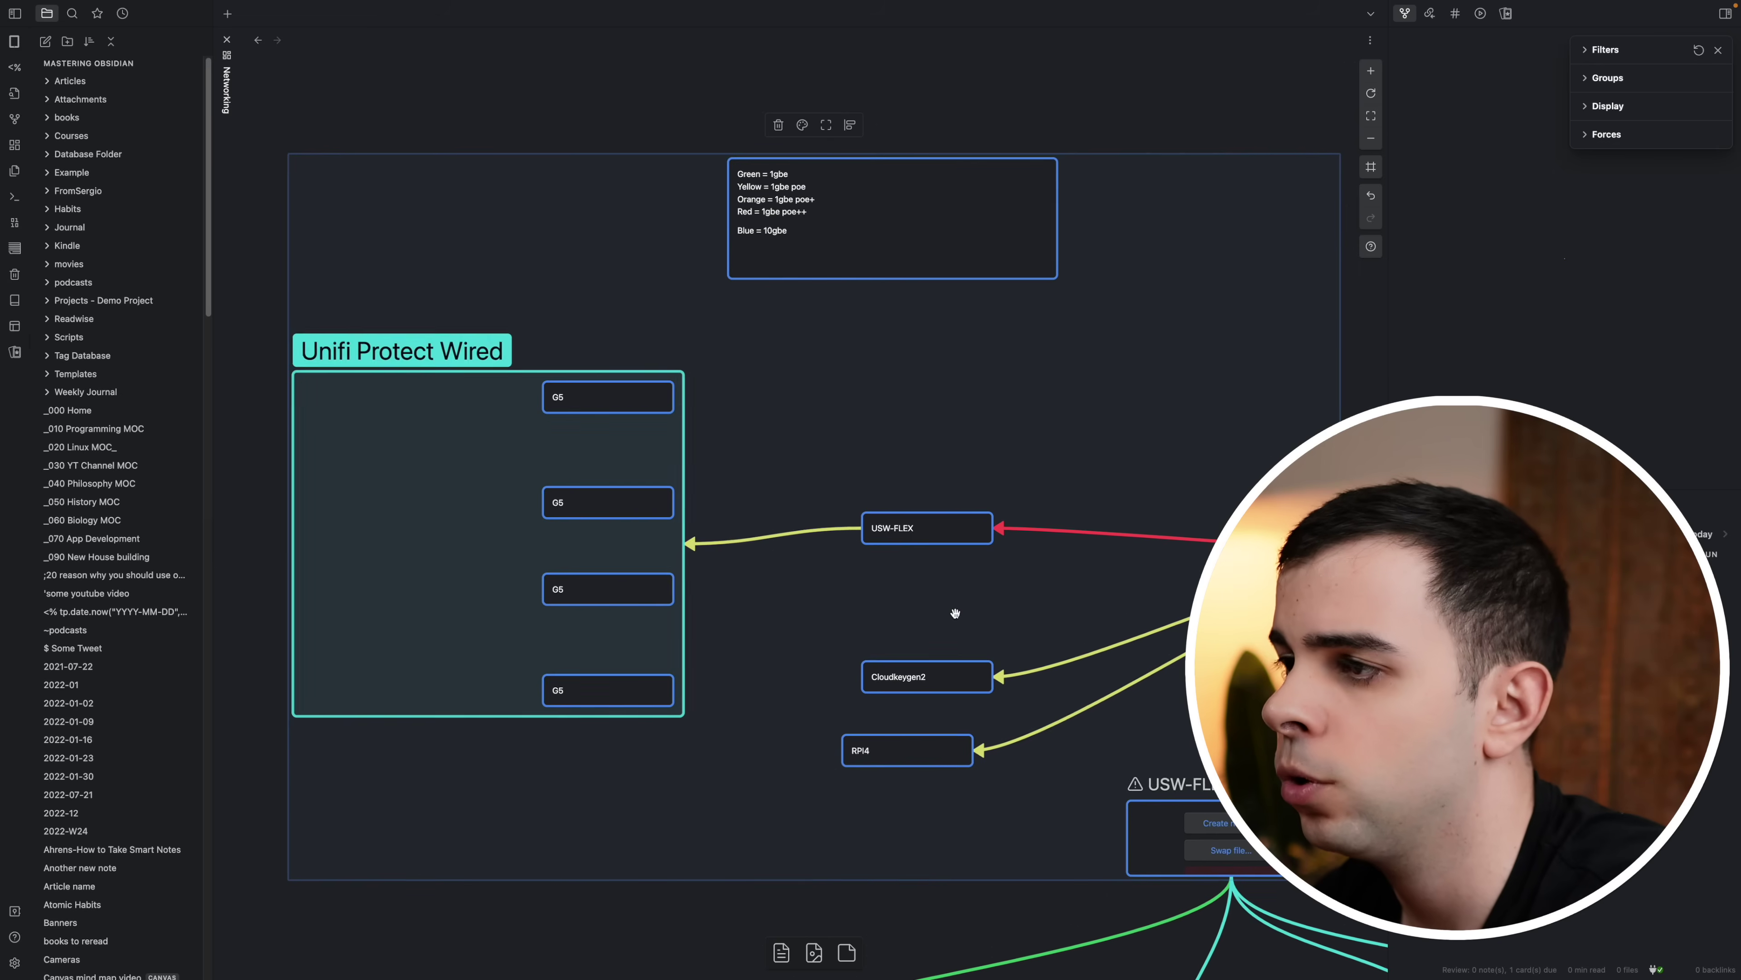
Step: Zoom out and pan across the diagram to reveal the Synology, Proxmox and VM group nodes
scroll(831, 389, "down", 2)
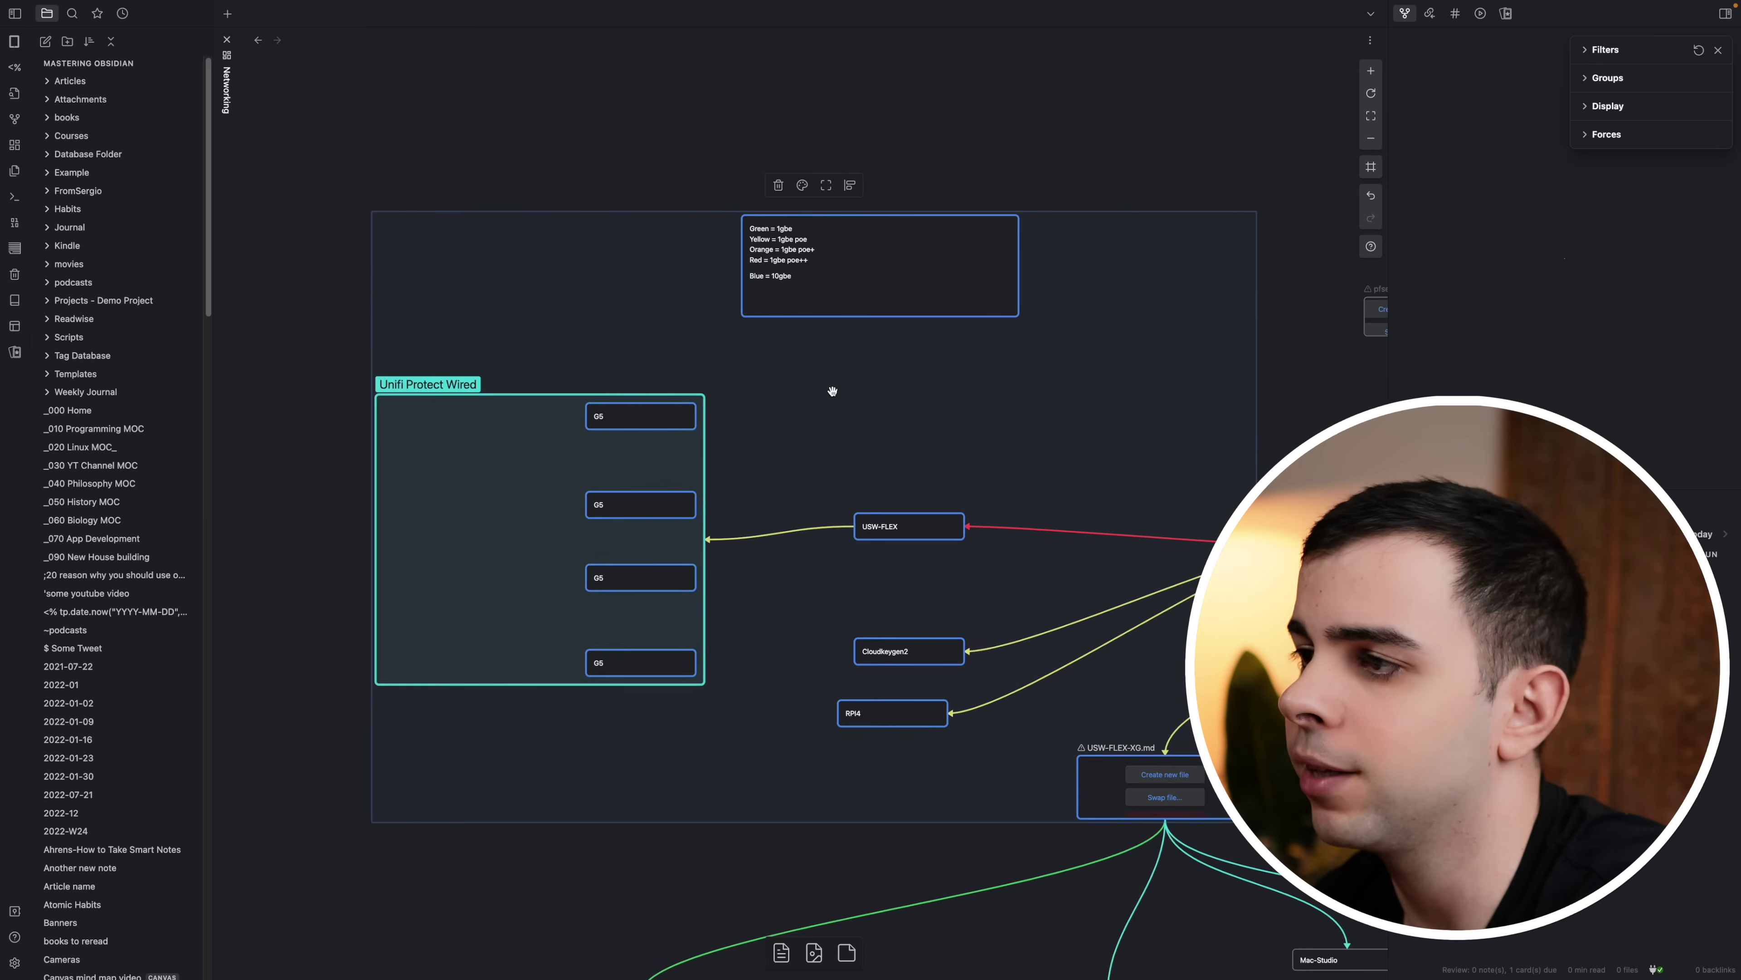
scroll(832, 391, "down", 2)
scroll(1068, 428, "down", 2)
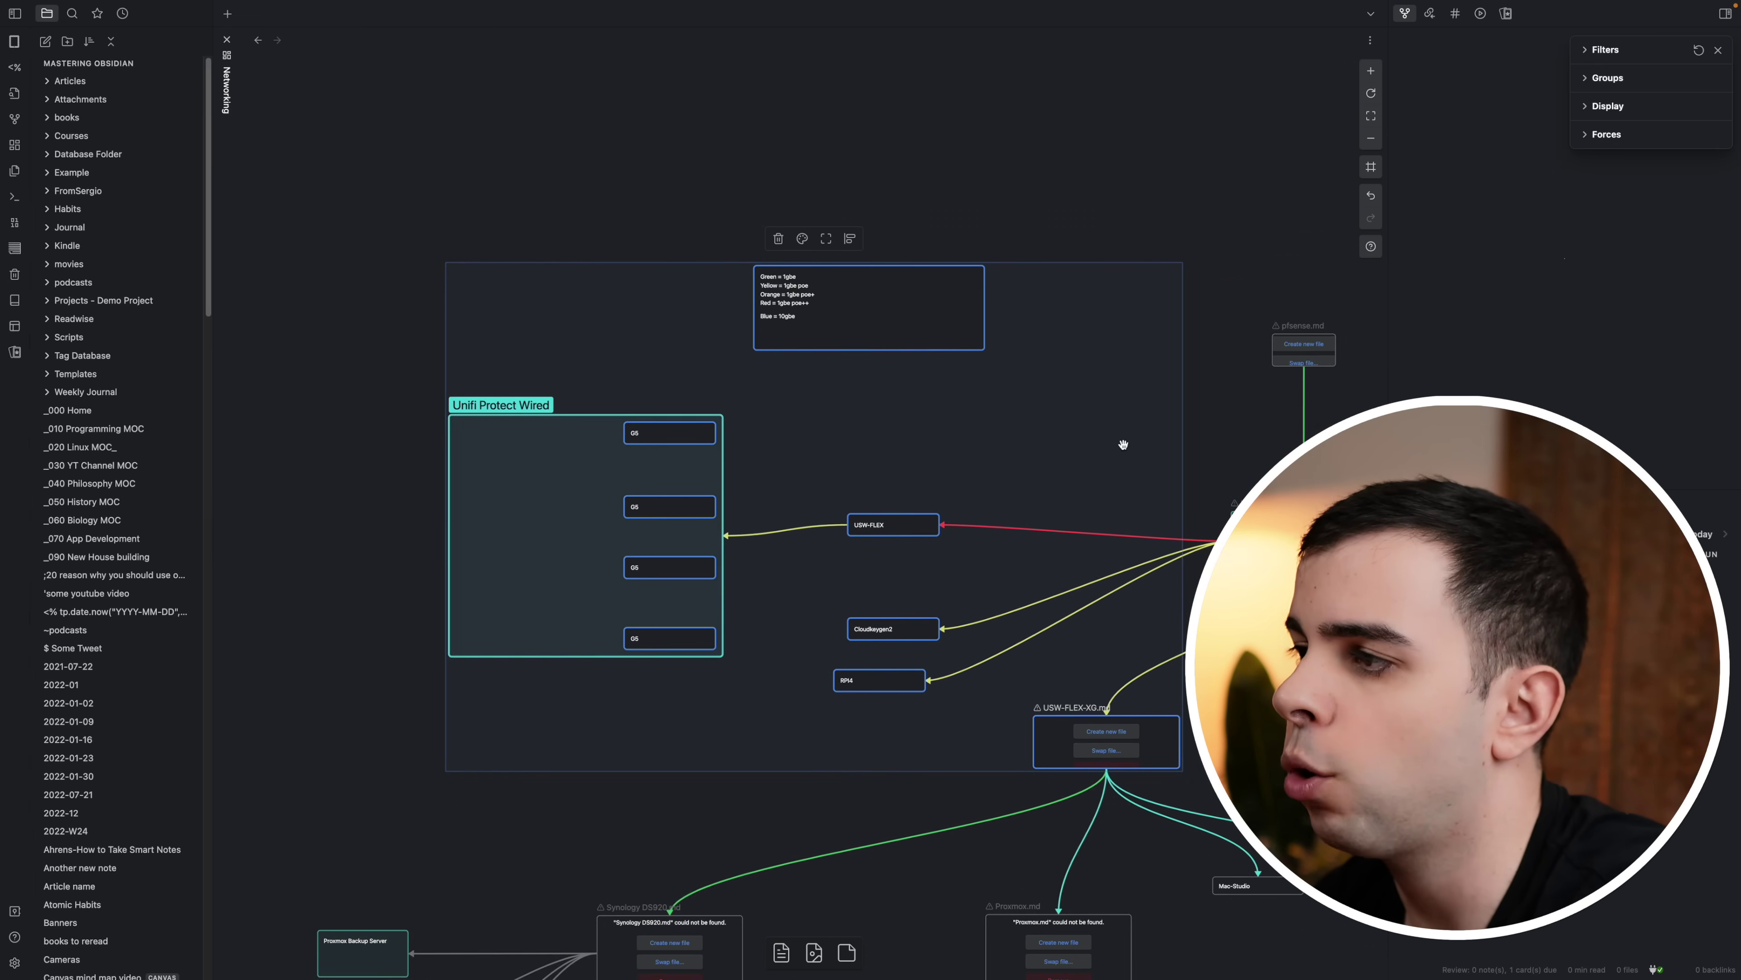
left_click_drag(1217, 436, 889, 333)
left_click_drag(542, 526, 537, 527)
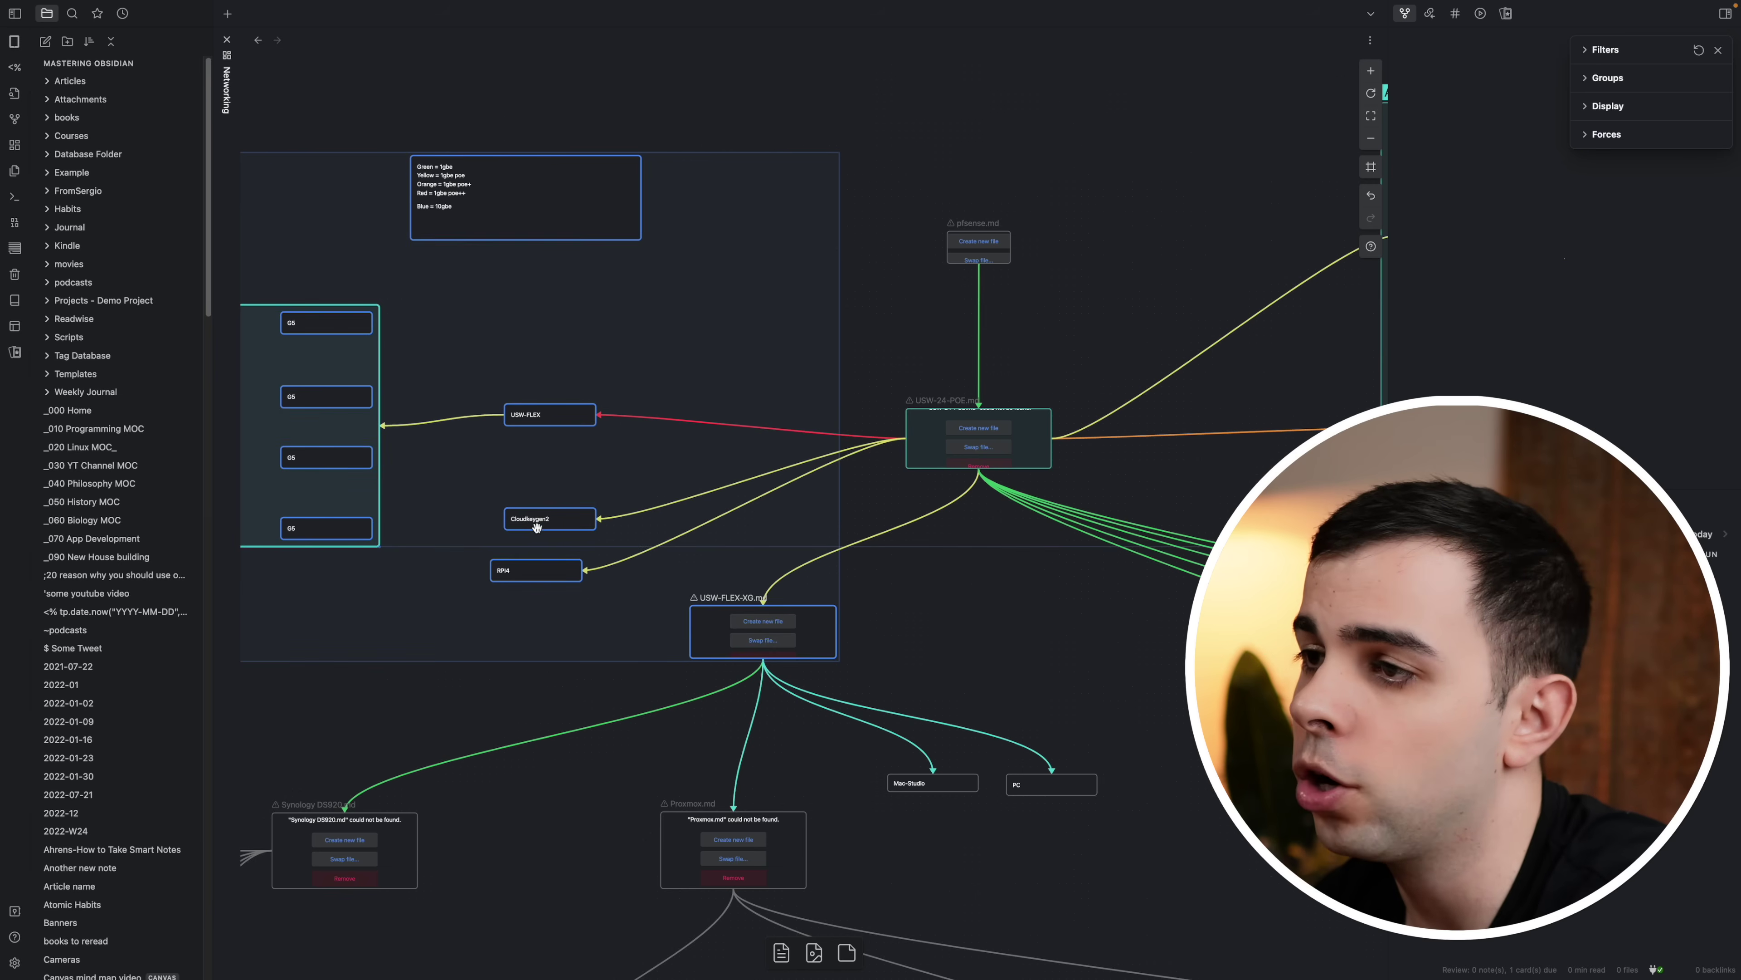
scroll(1003, 549, "down", 3)
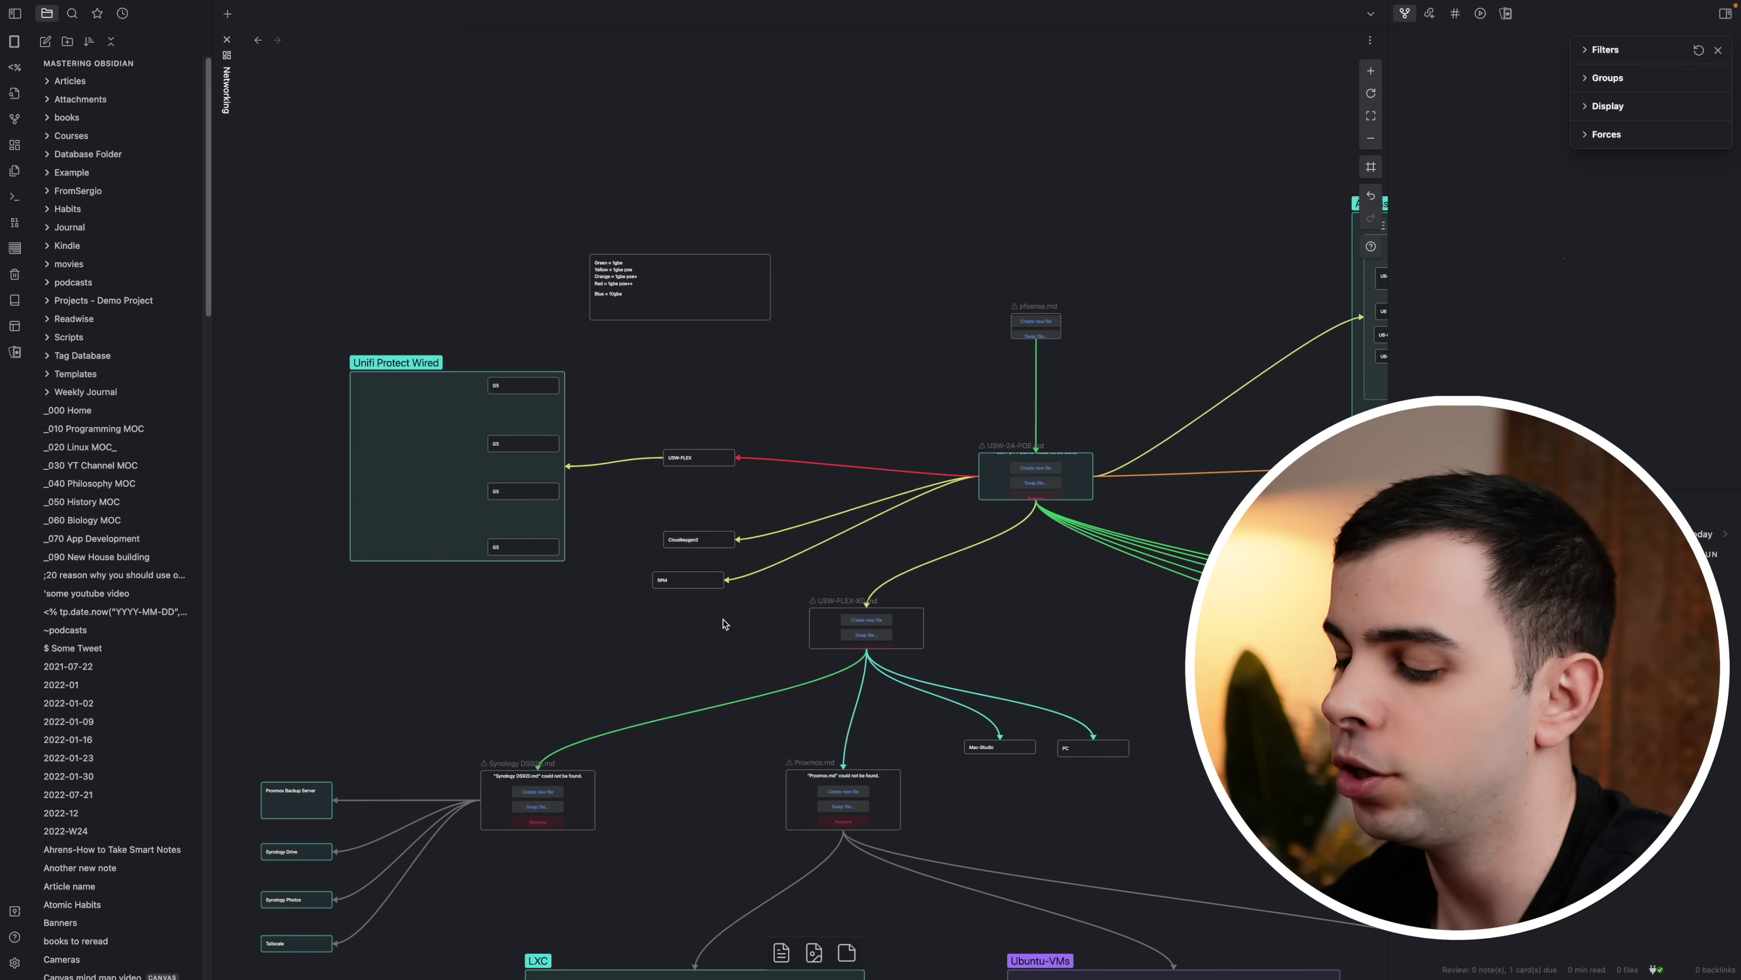
scroll(766, 653, "up", 2)
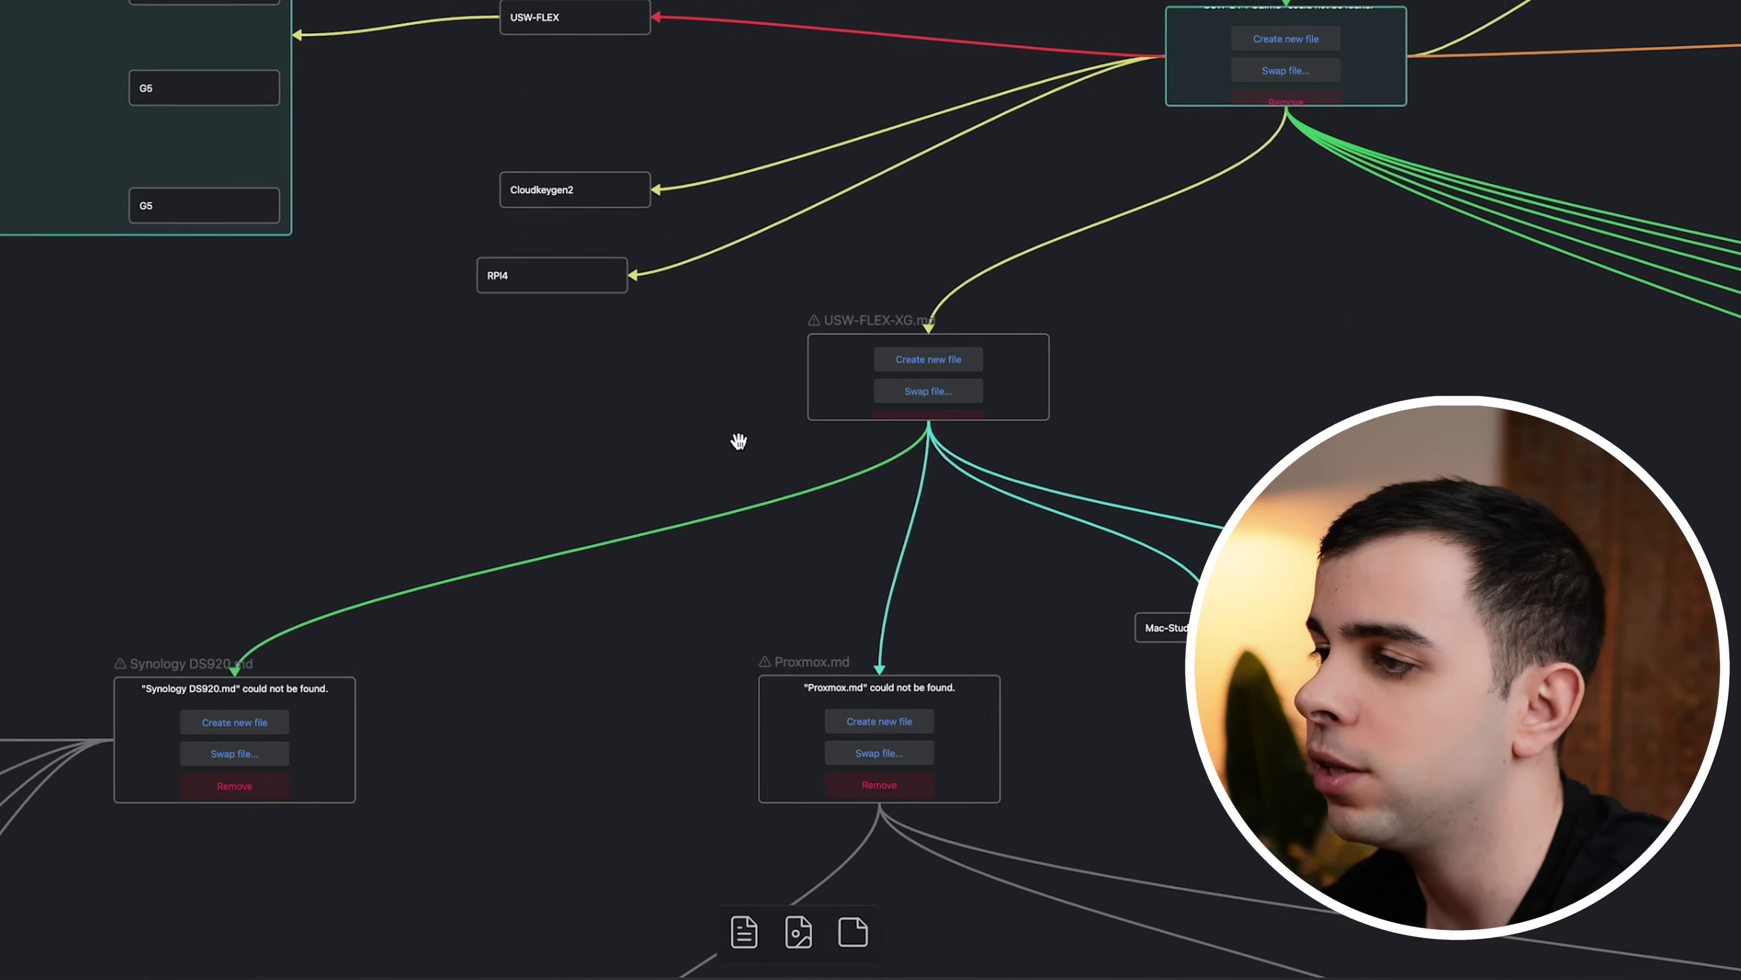
left_click_drag(735, 439, 684, 214)
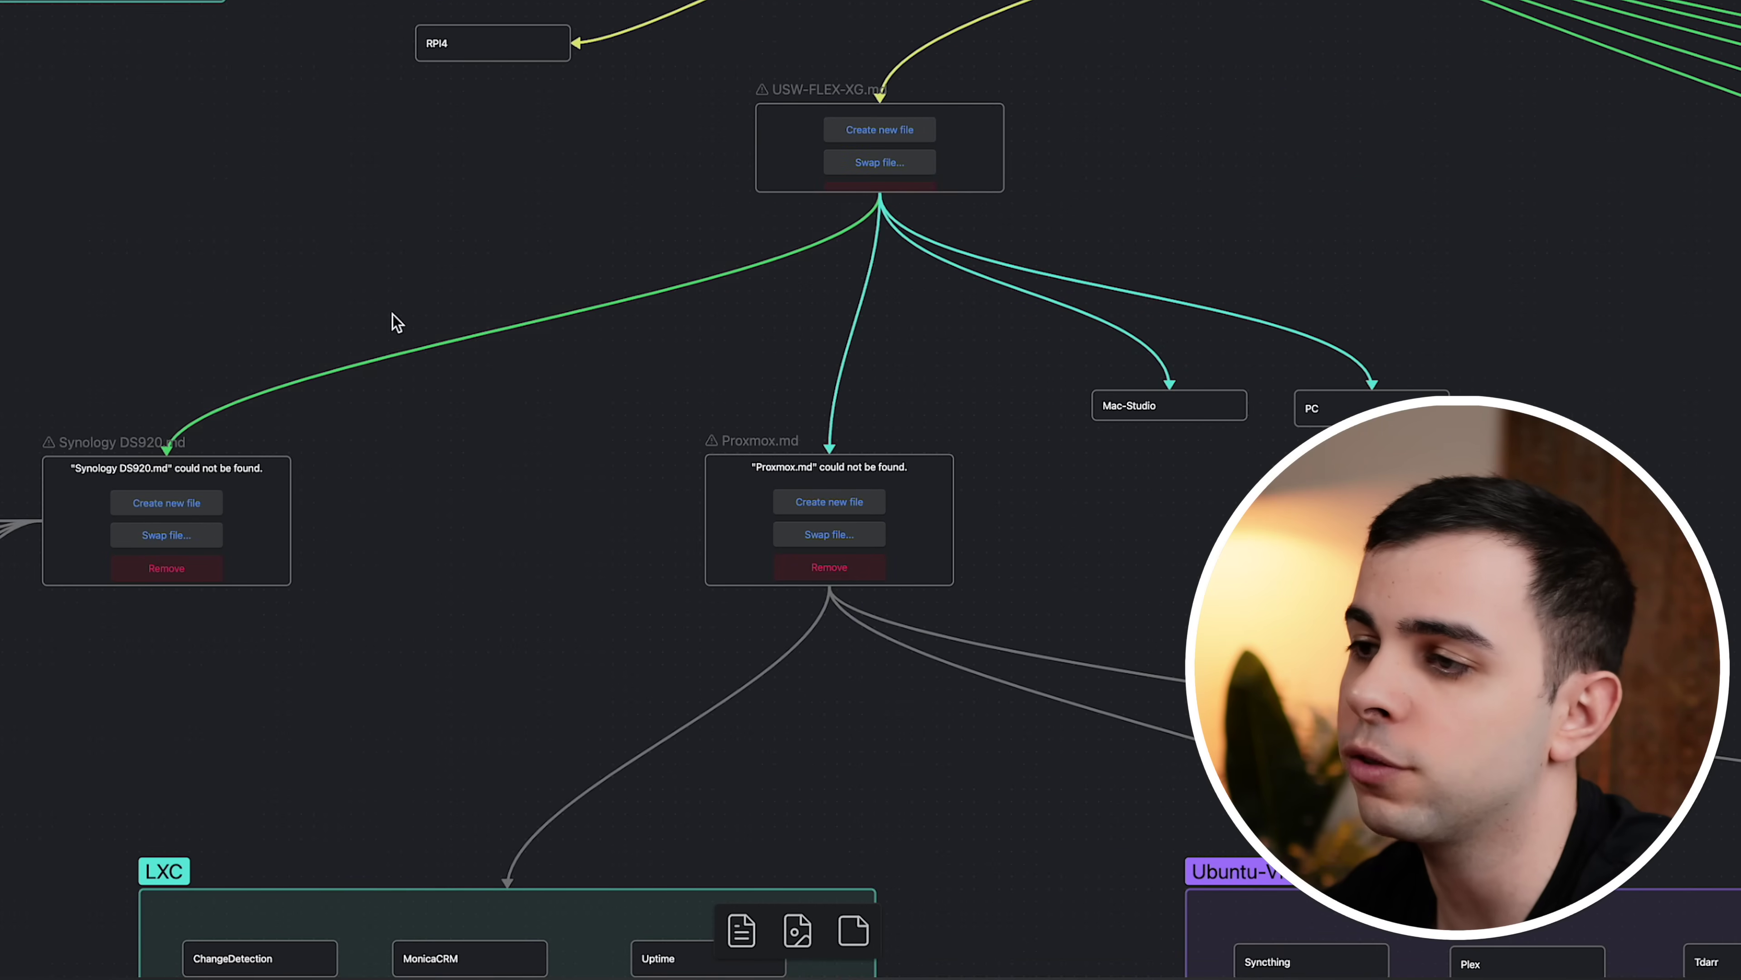
left_click_drag(396, 304, 606, 148)
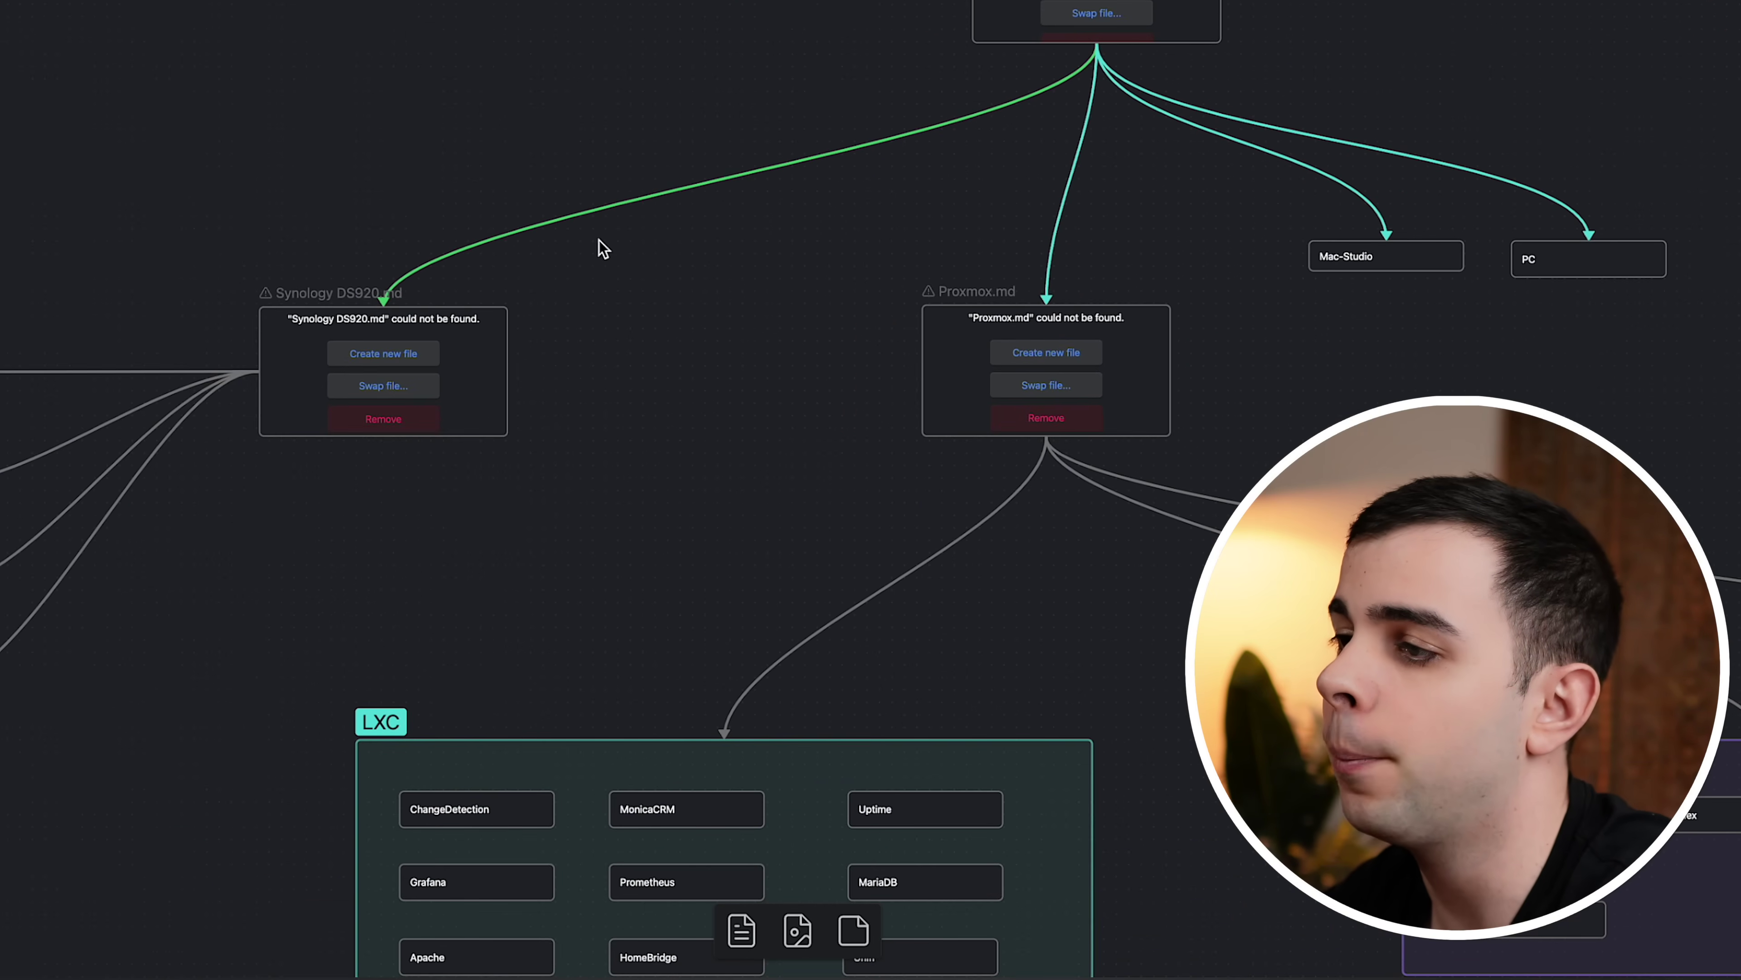
left_click_drag(999, 253, 732, 383)
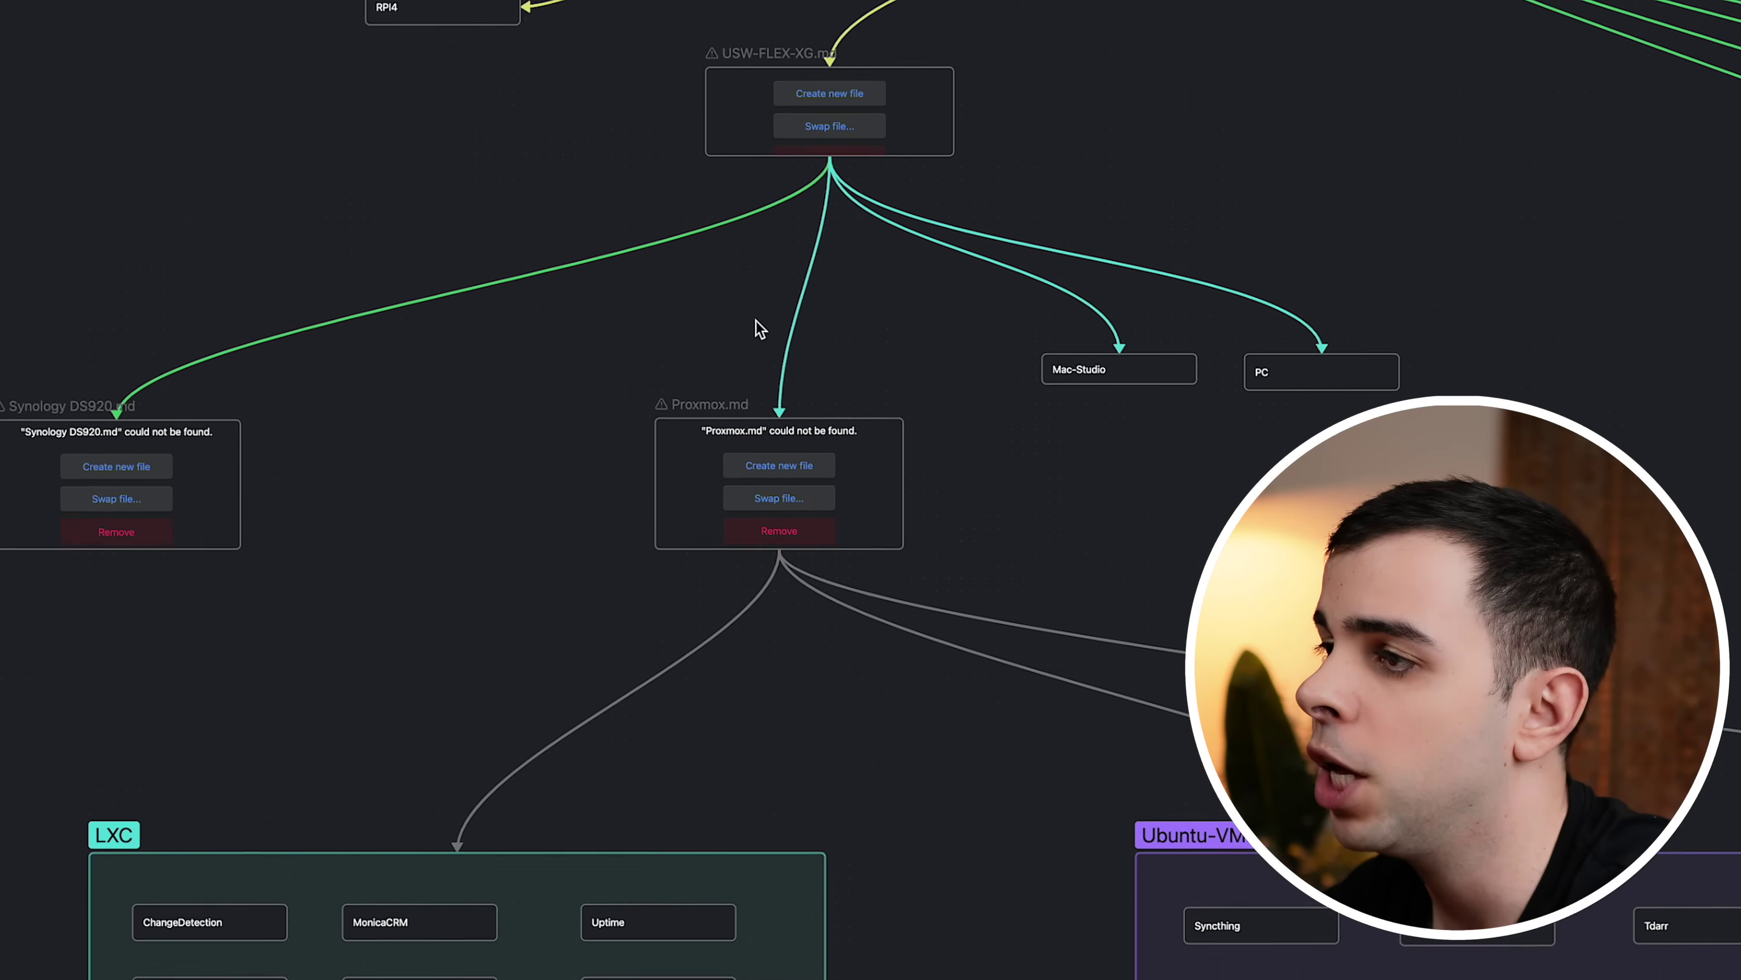
scroll(746, 321, "up", 6)
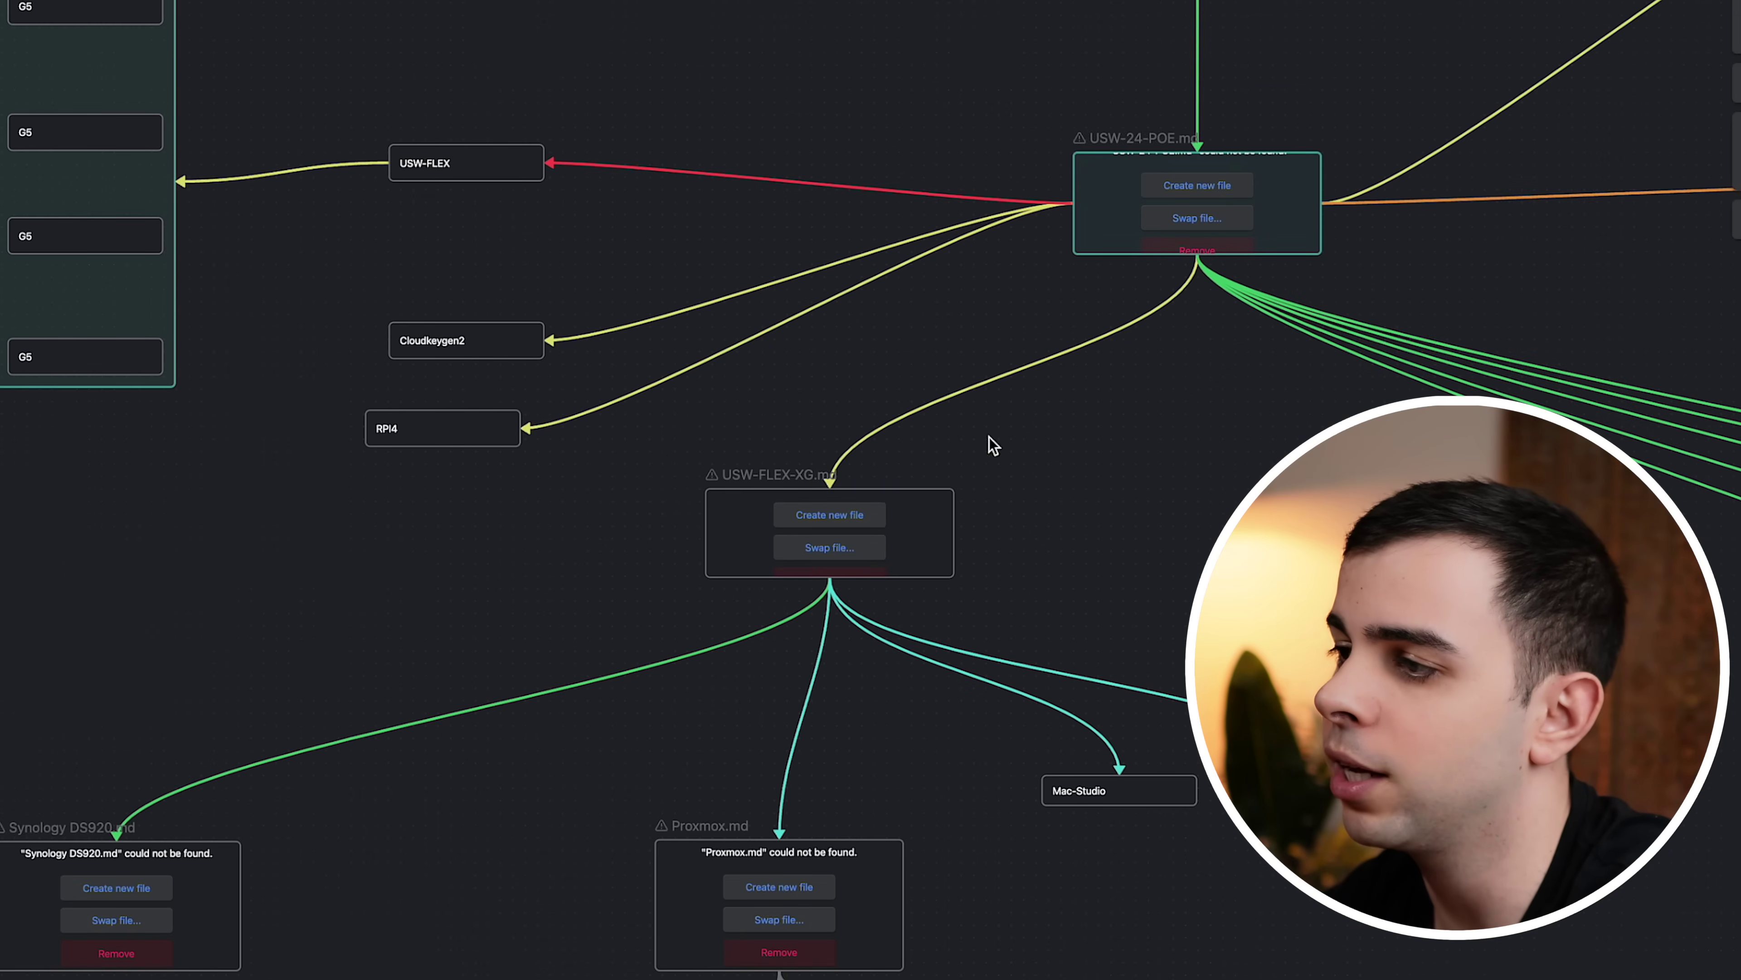
scroll(1097, 467, "down", 3)
scroll(857, 851, "down", 2)
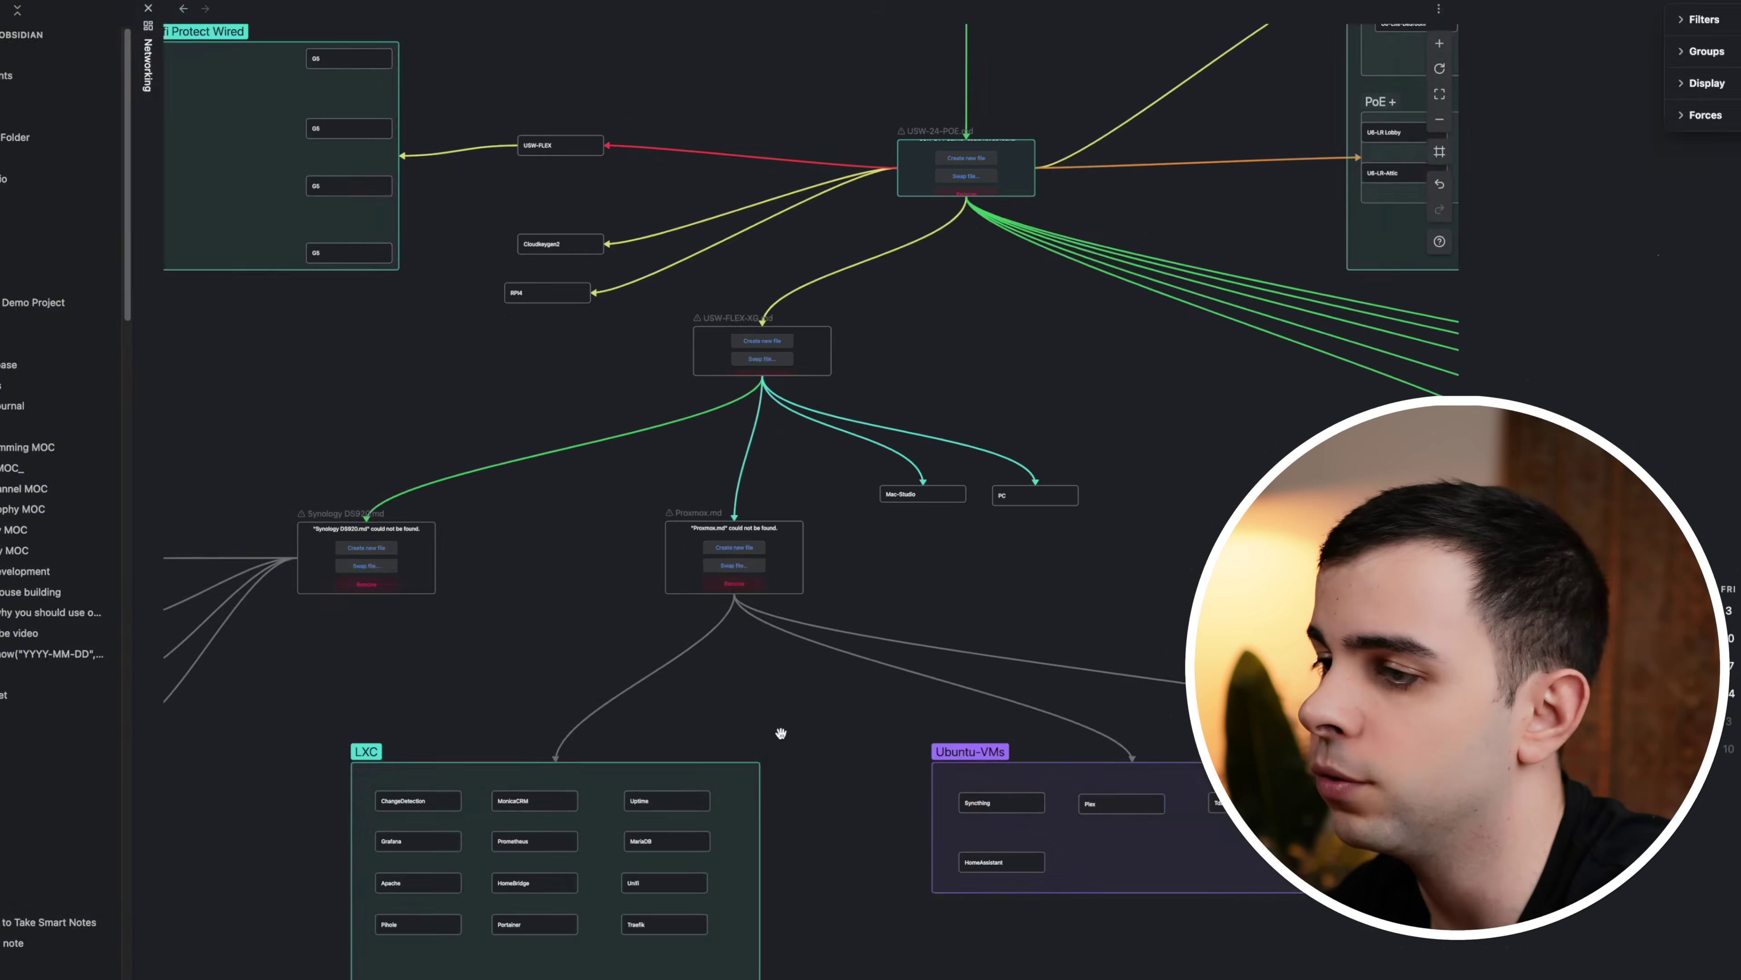
scroll(783, 713, "up", 2)
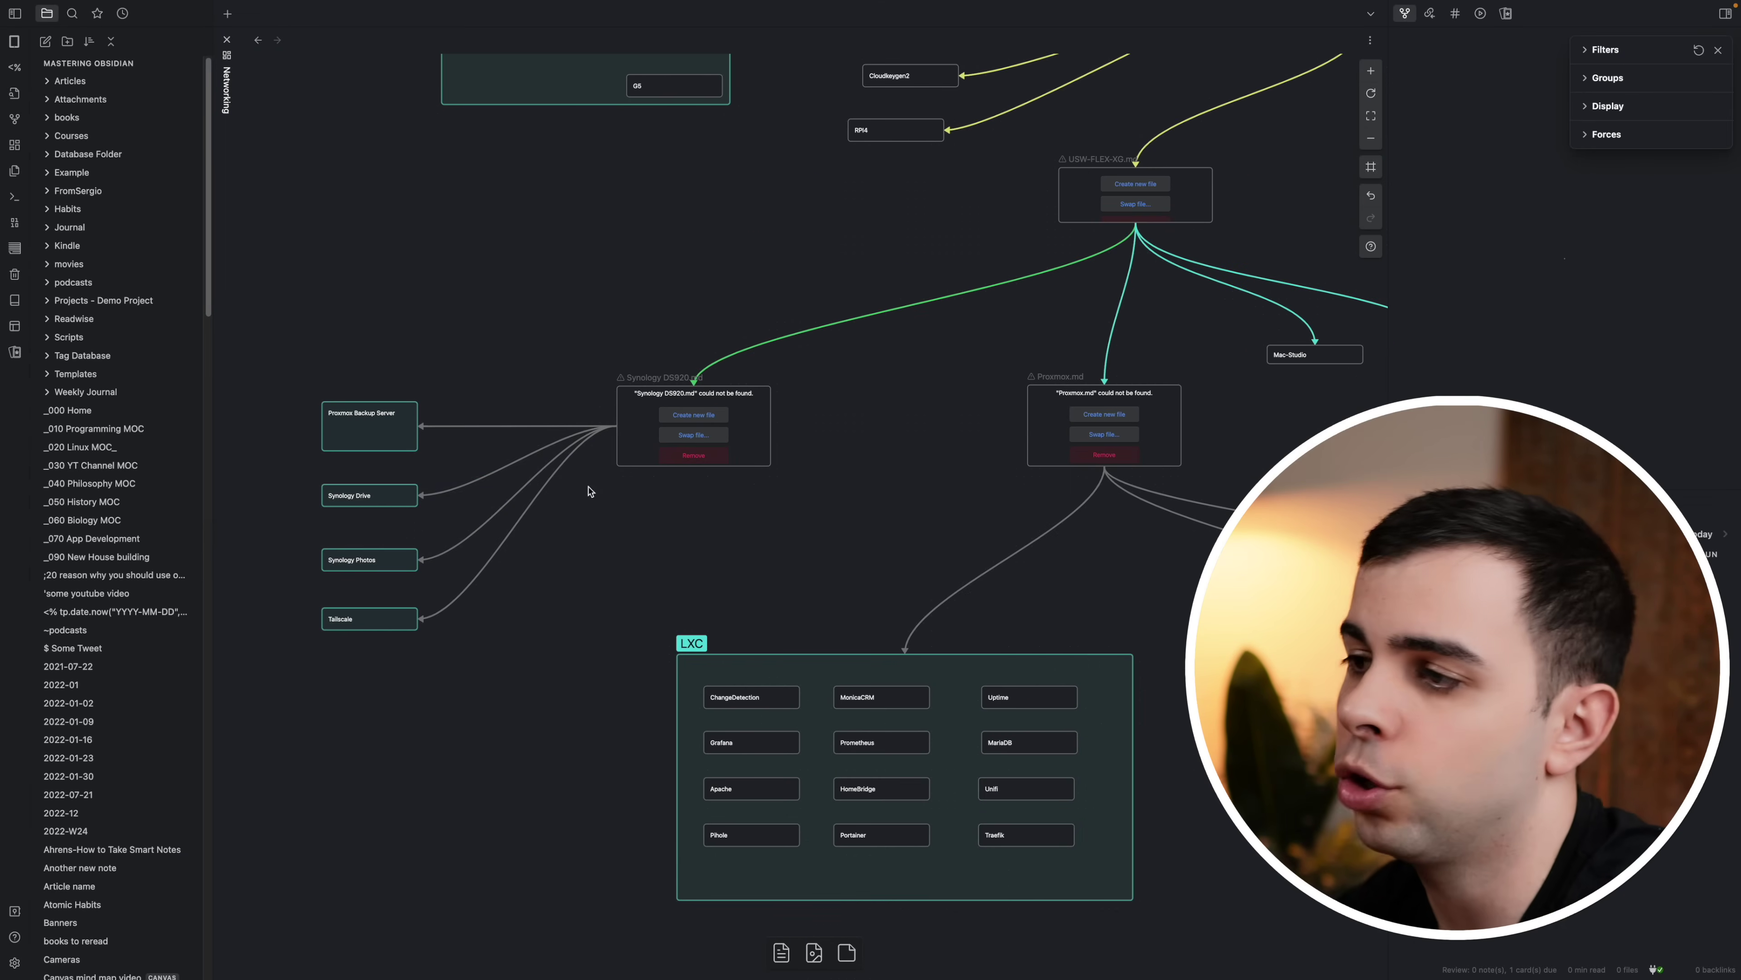
scroll(871, 532, "right", 5)
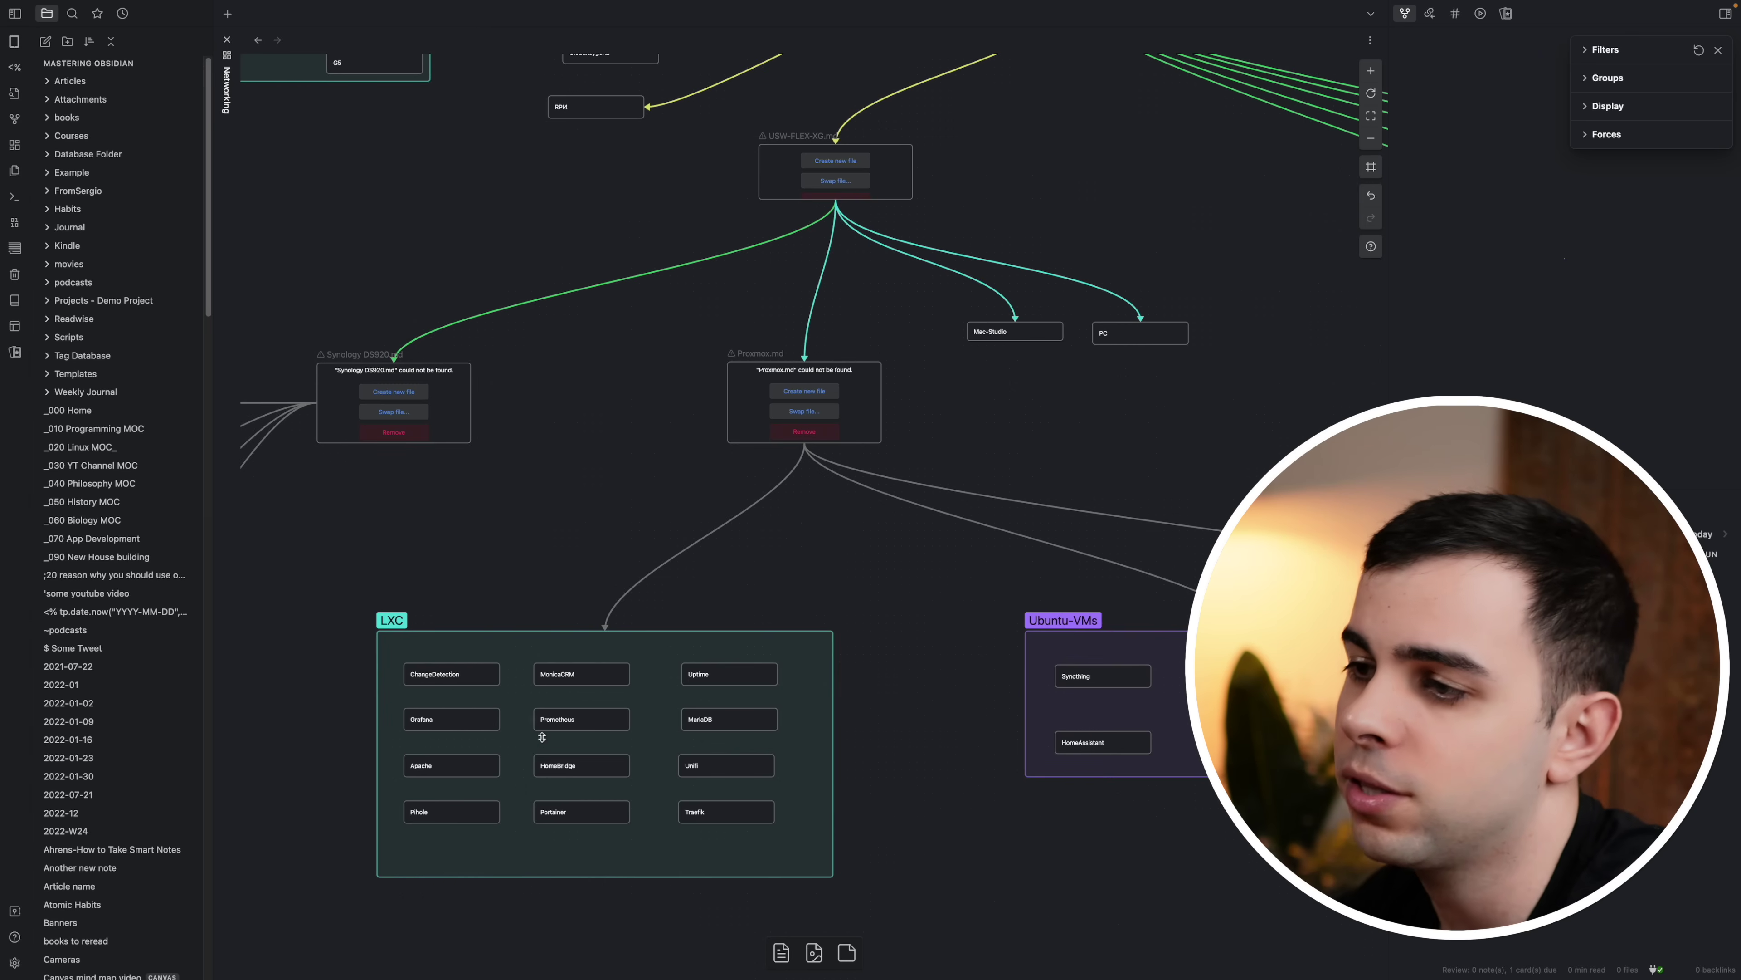
scroll(548, 744, "up", 5)
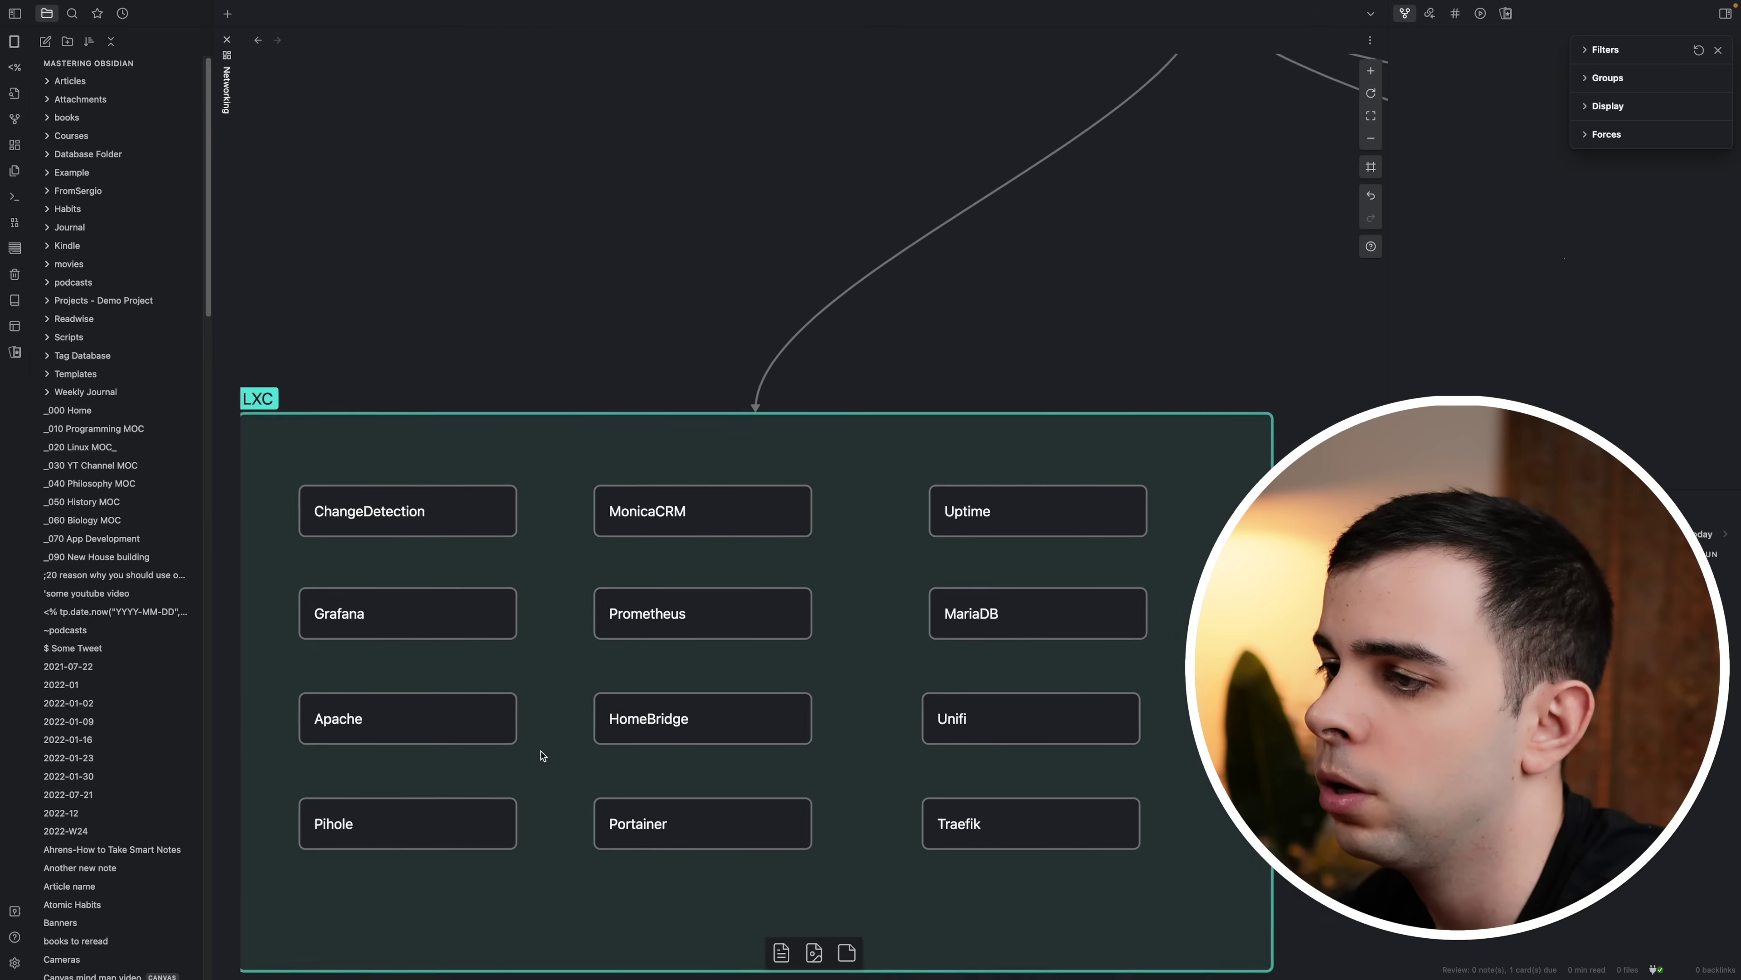
scroll(543, 754, "down", 5)
scroll(1108, 373, "right", 5)
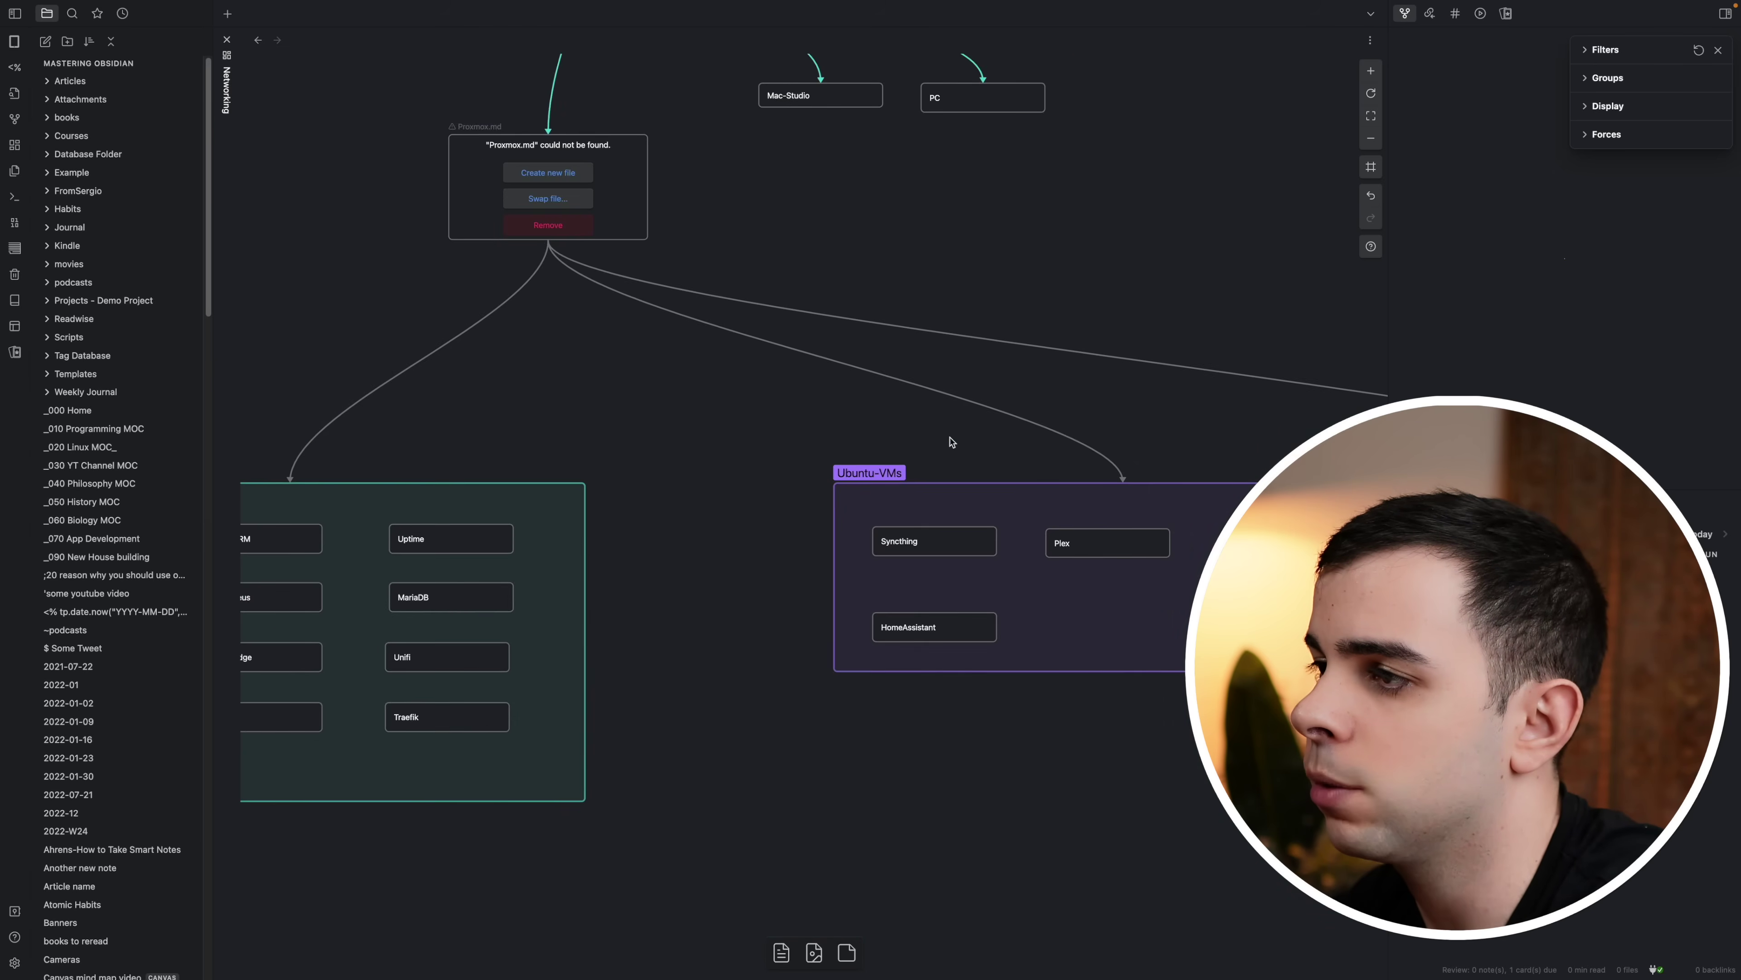
left_click_drag(988, 440, 318, 459)
scroll(661, 478, "right", 1)
scroll(768, 478, "down", 3)
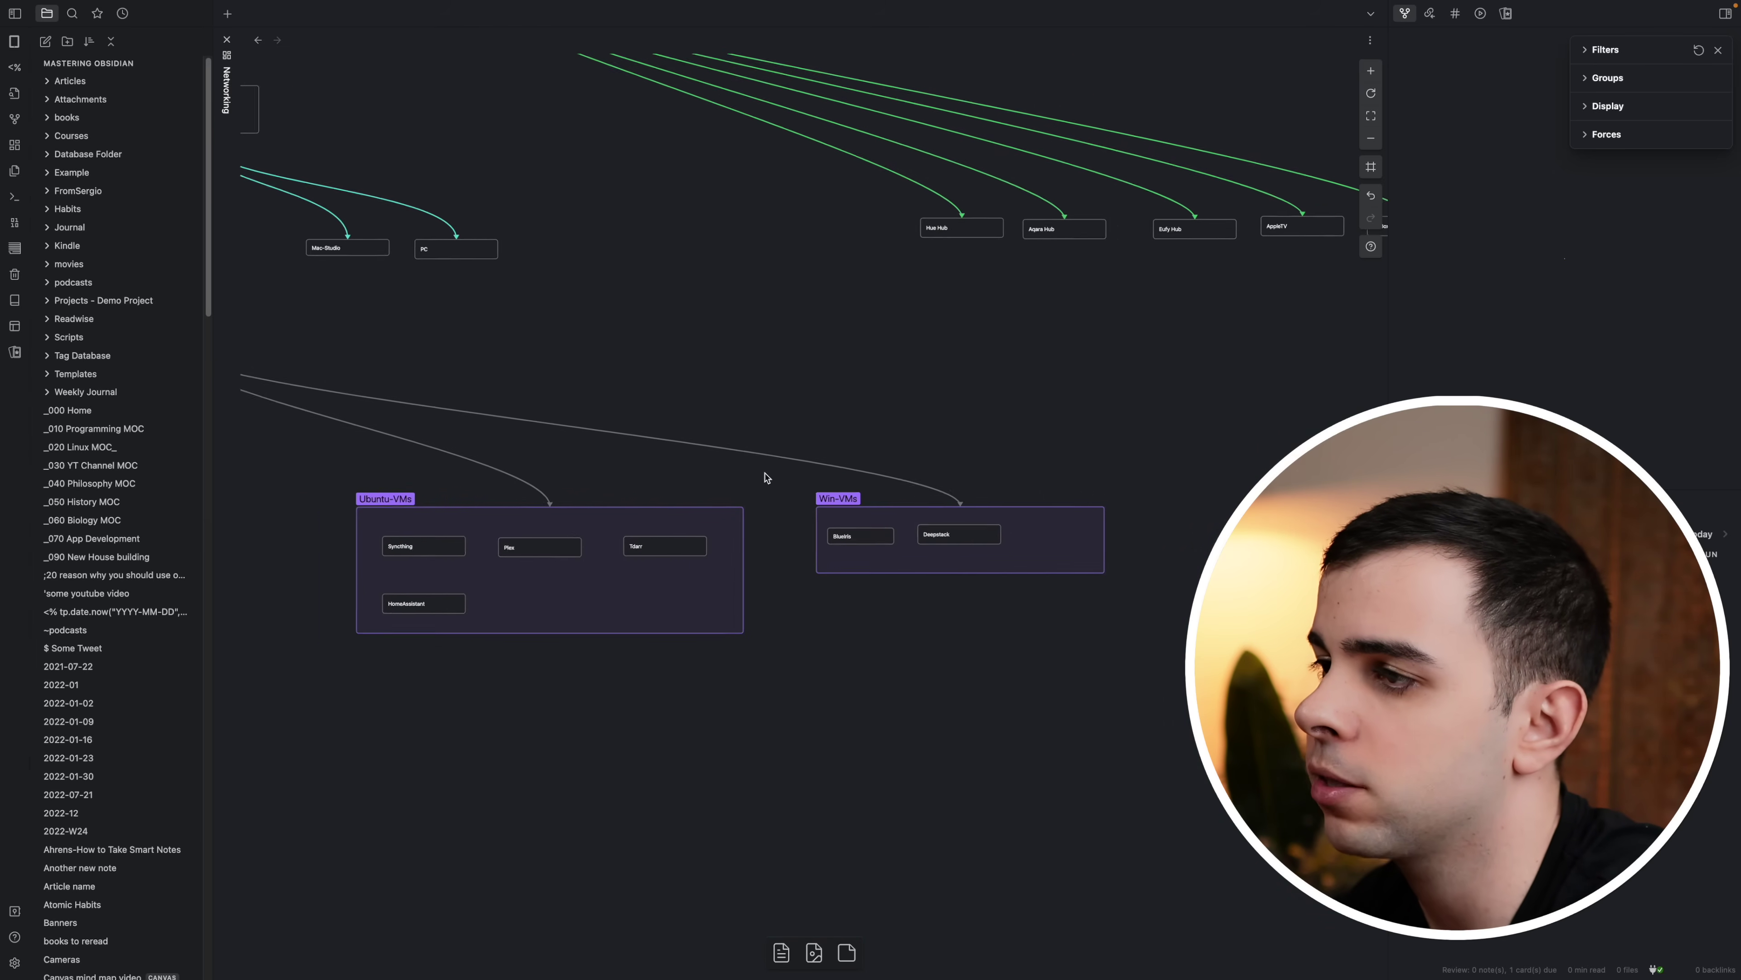
scroll(891, 445, "up", 3)
scroll(891, 445, "down", 2)
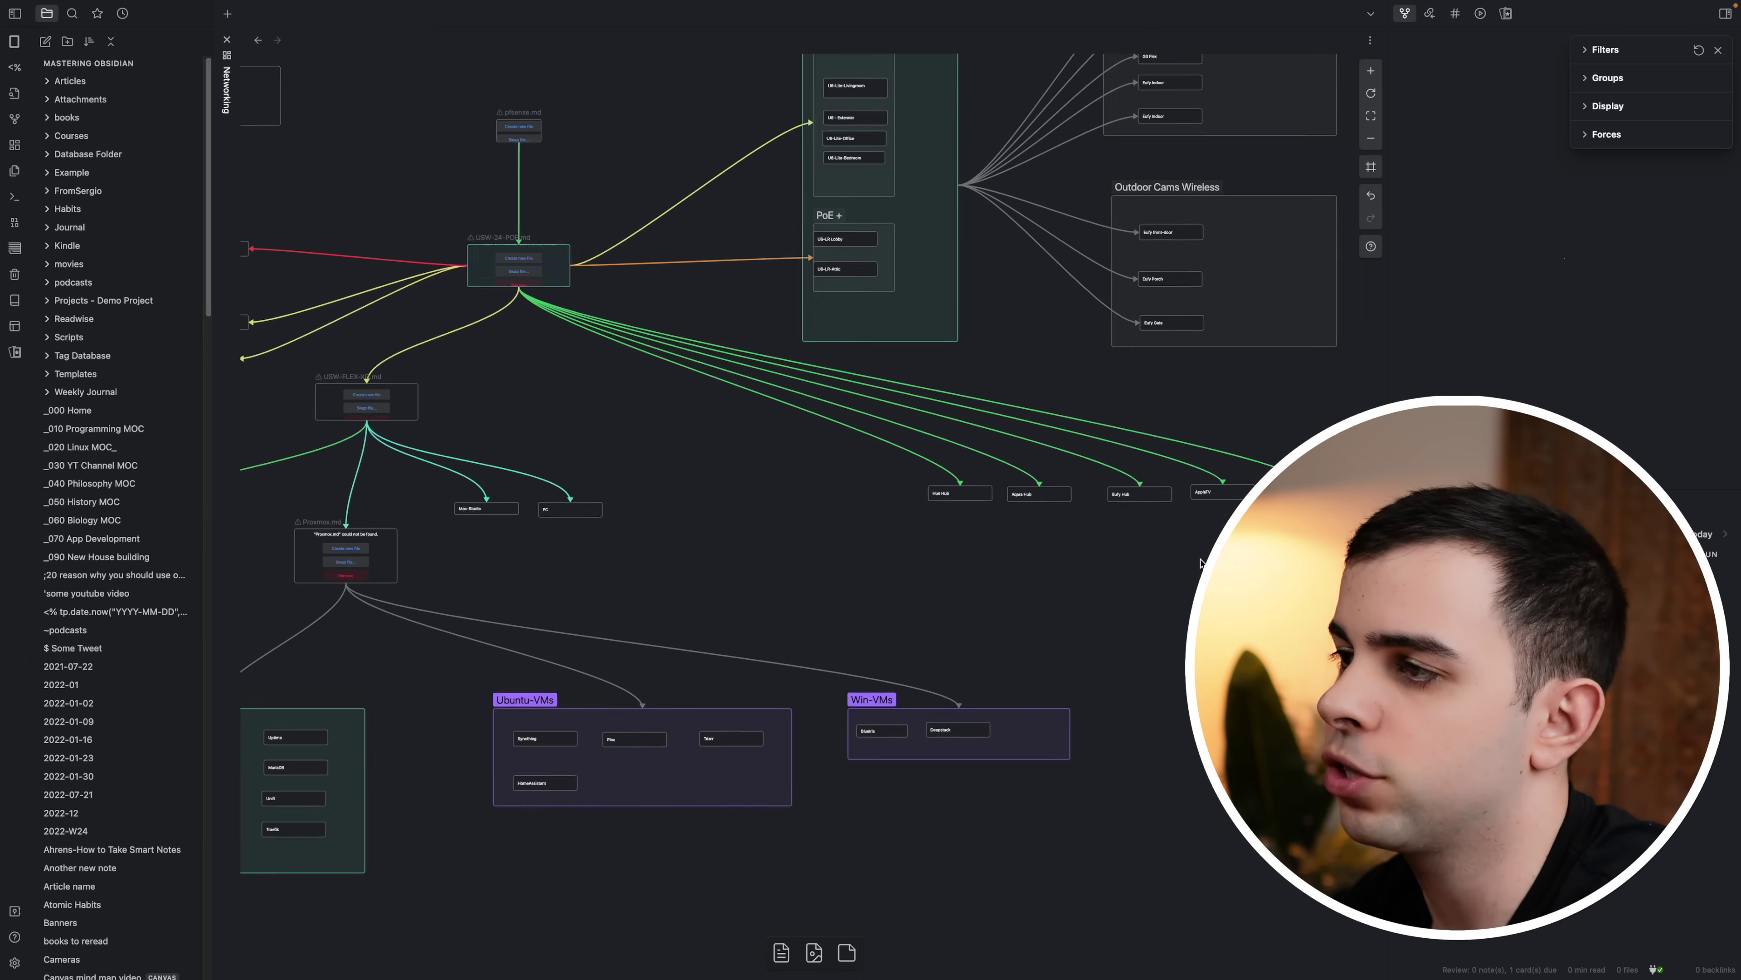
scroll(1201, 561, "up", 5)
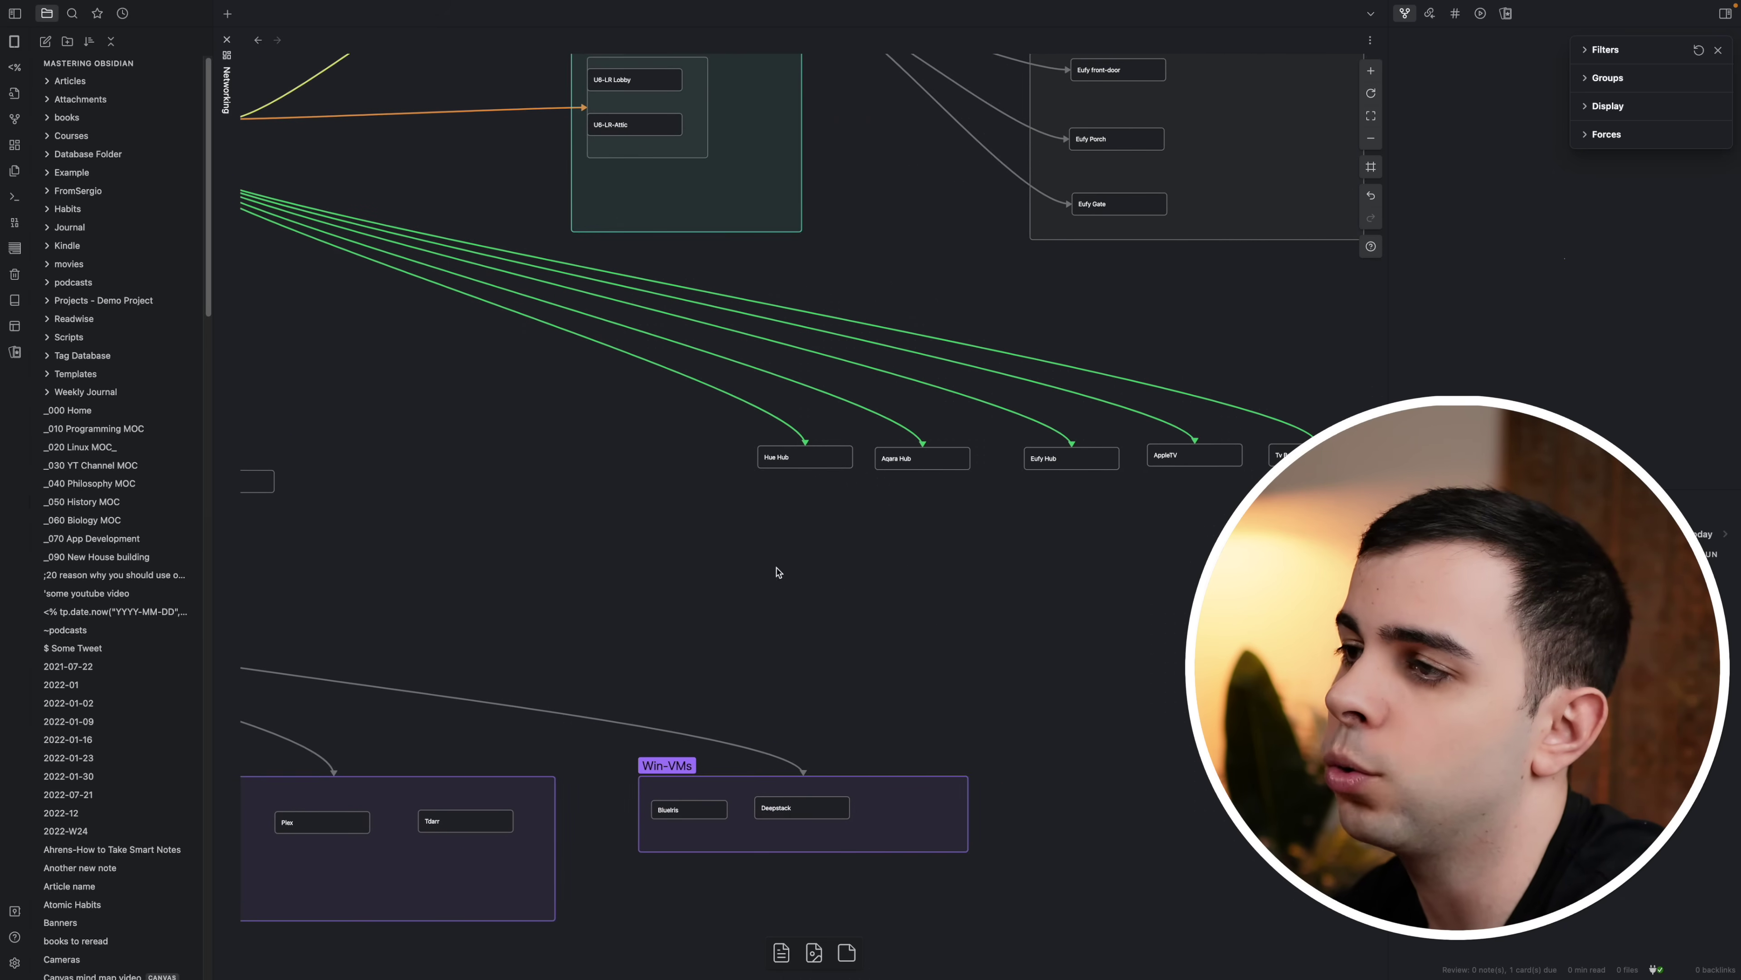
scroll(754, 576, "down", 5)
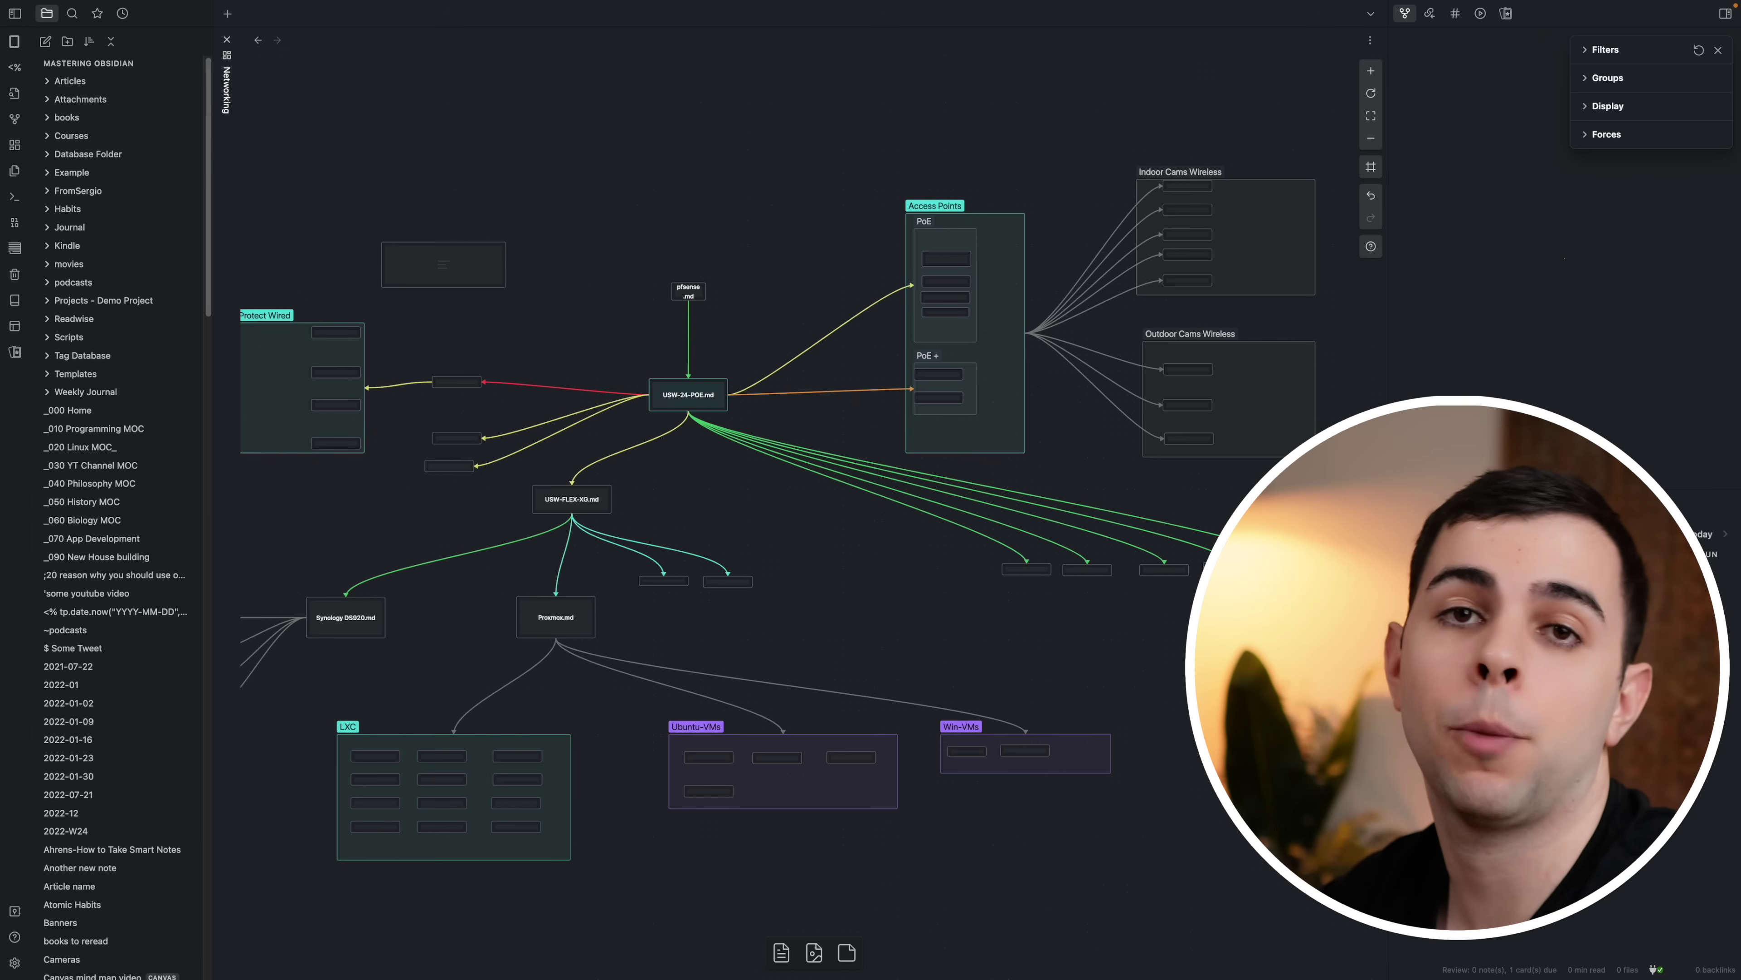
Step: Open the 'Canvas mind map video' canvas from the Ctrl+O quick switcher
key("ctrl+o")
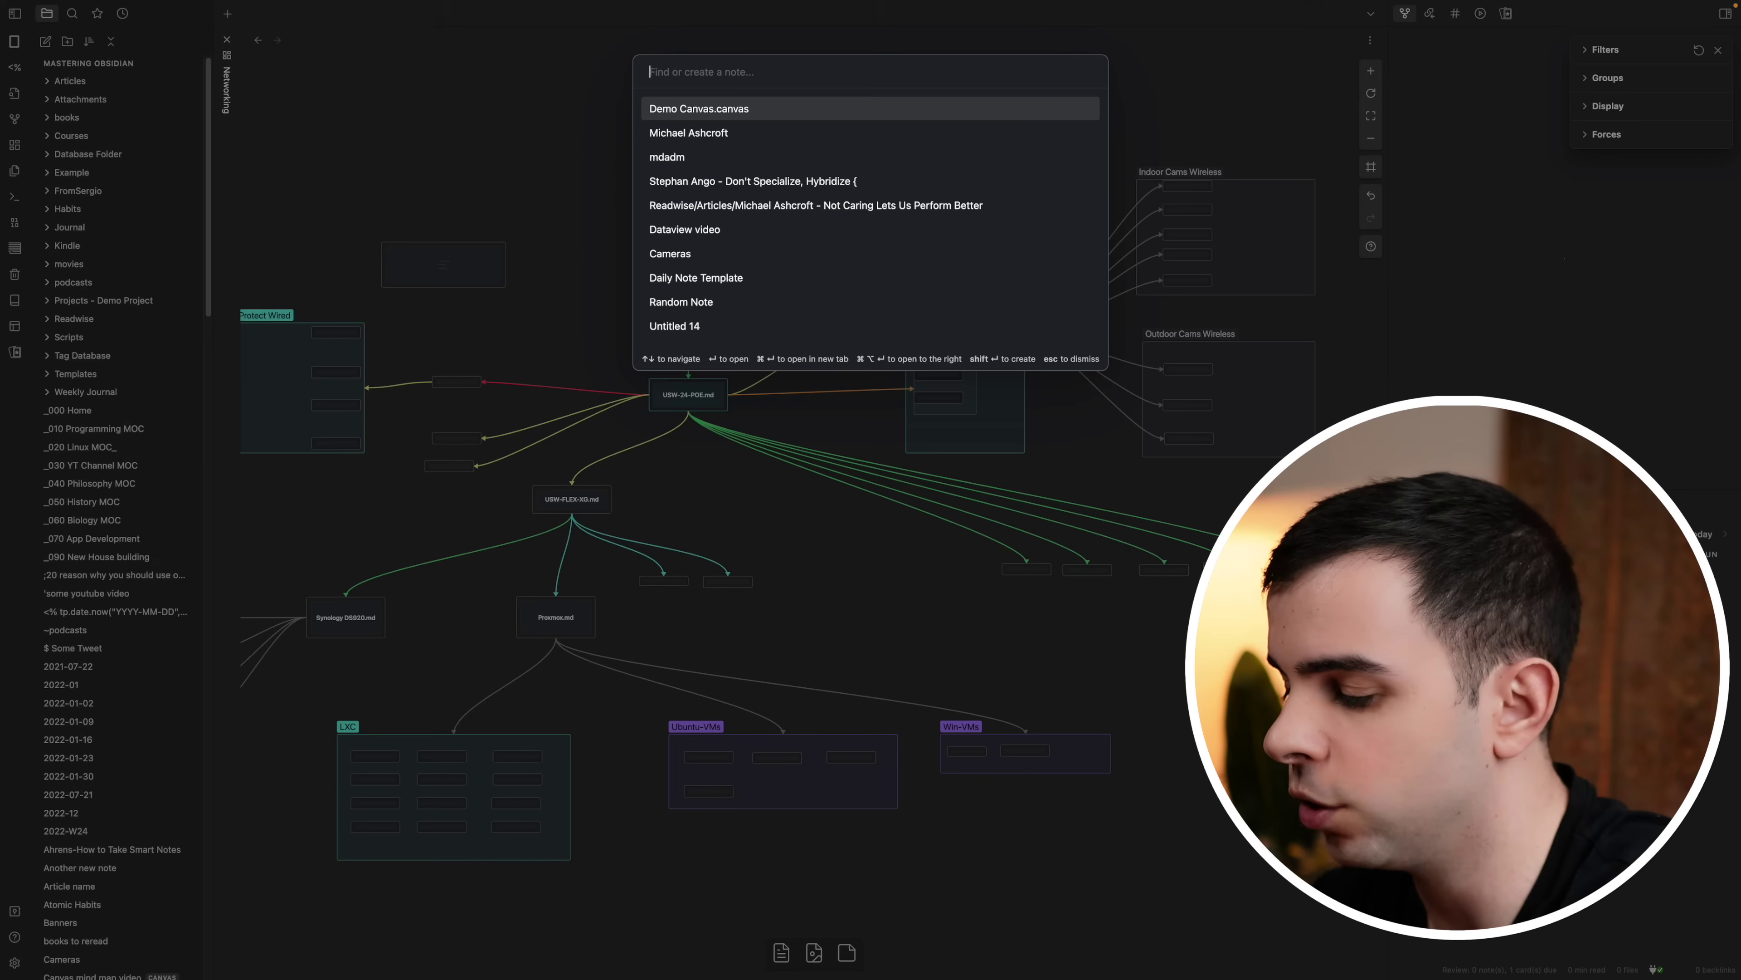
key("Return")
scroll(713, 426, "up", 3)
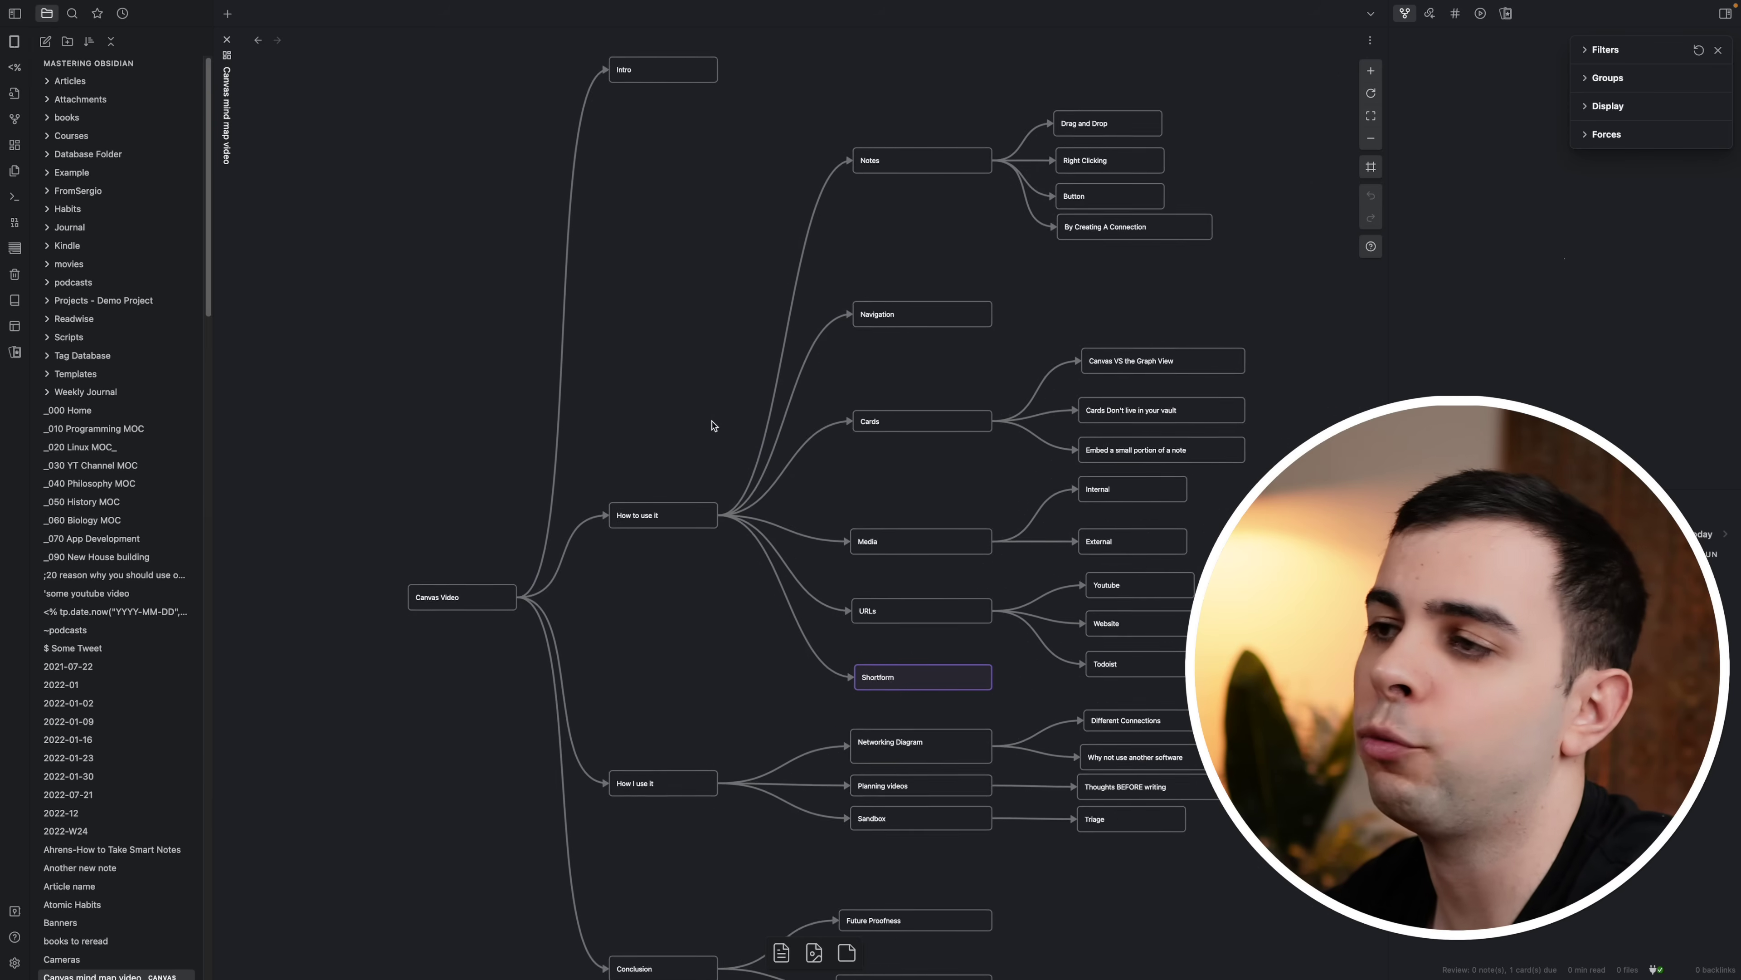
scroll(703, 418, "up", 2)
scroll(669, 212, "down", 5)
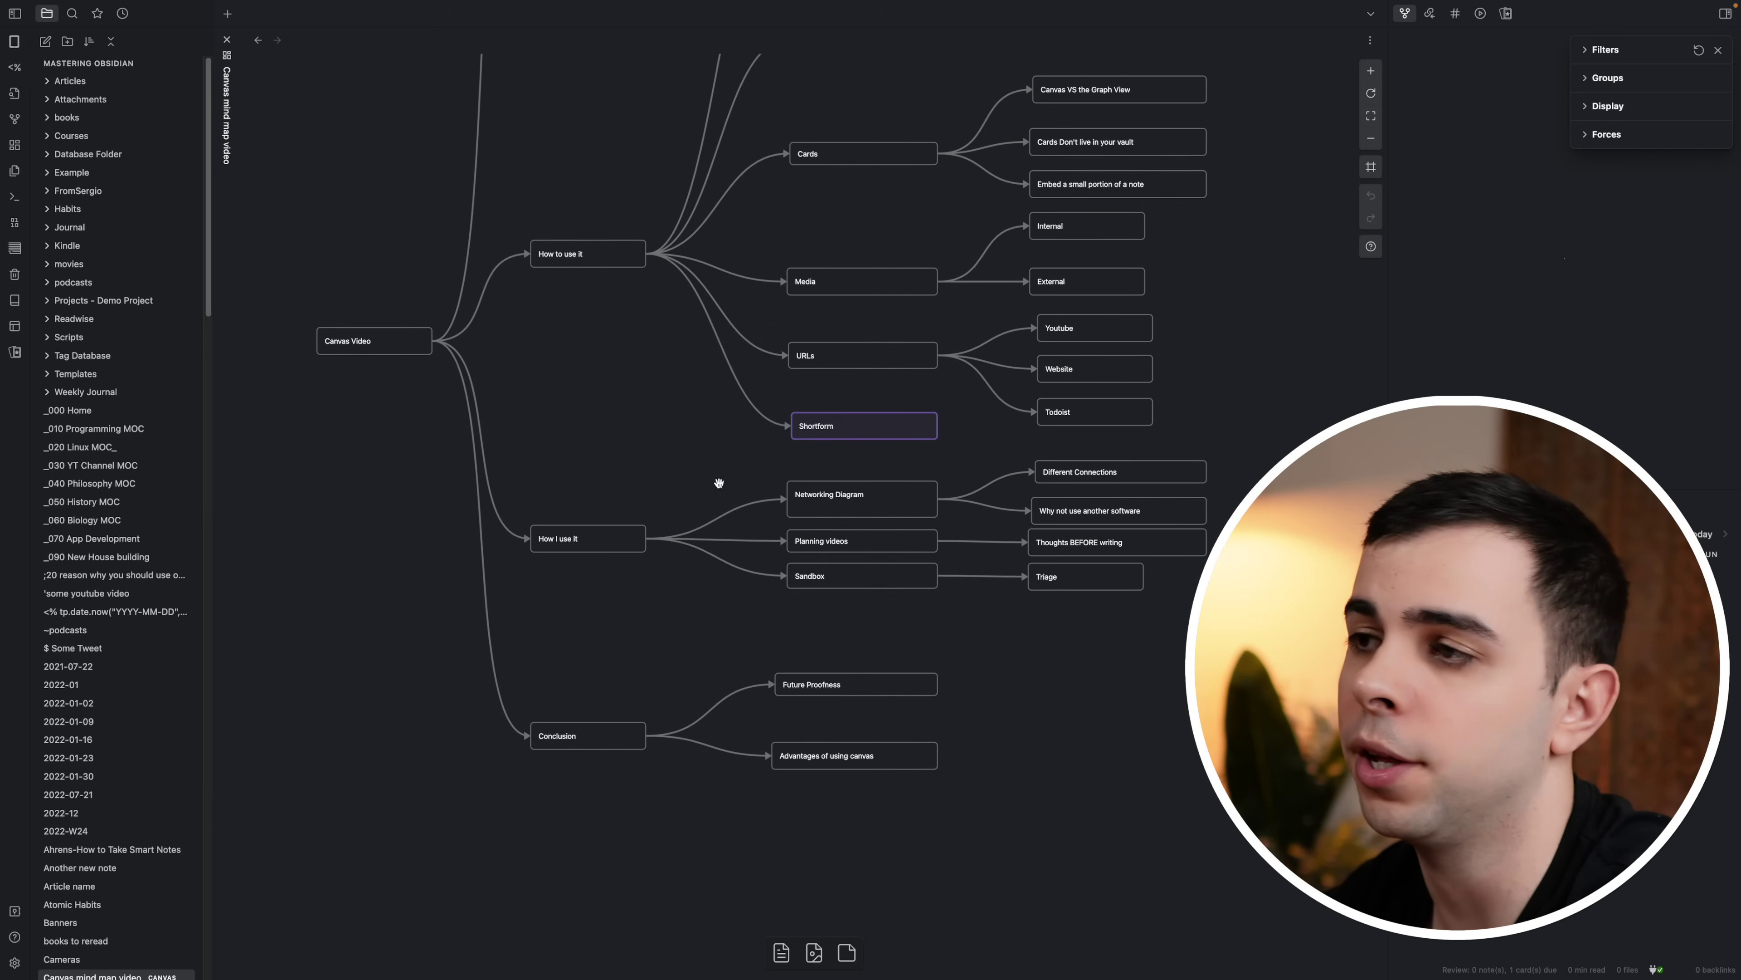
Step: Pan around the mind map's nodes, then zoom to fit the whole map
left_click_drag(715, 482, 596, 588)
scroll(655, 432, "up", 5)
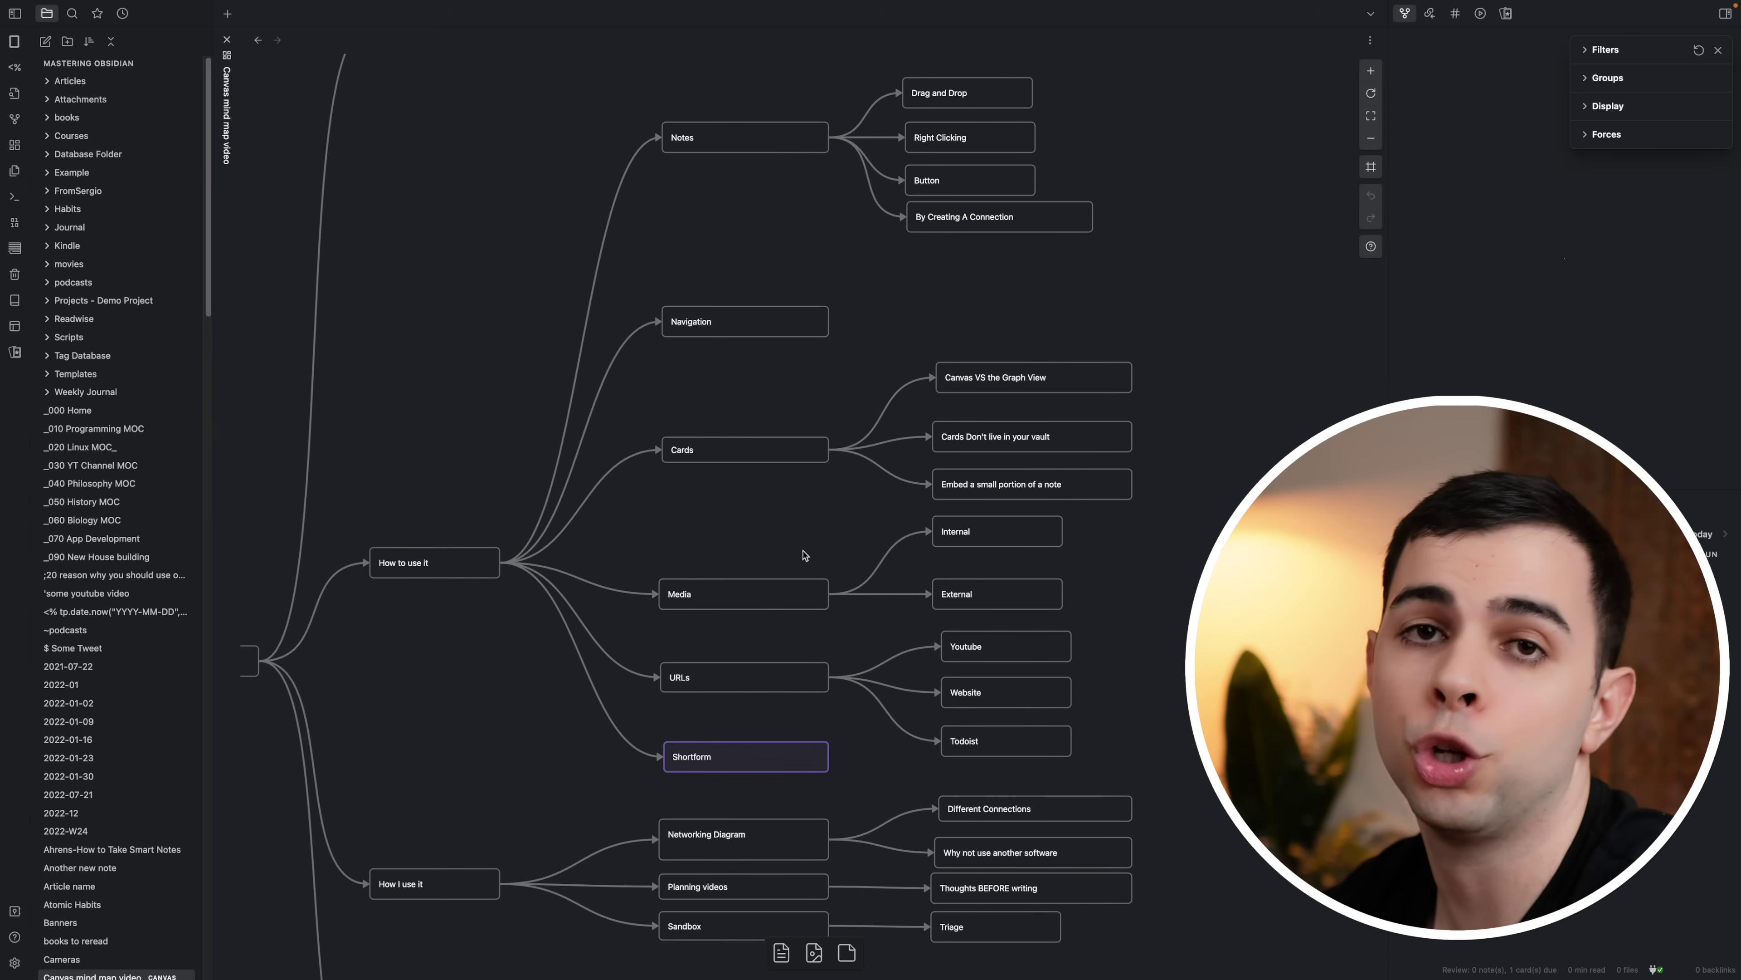
left_click_drag(817, 375, 757, 293)
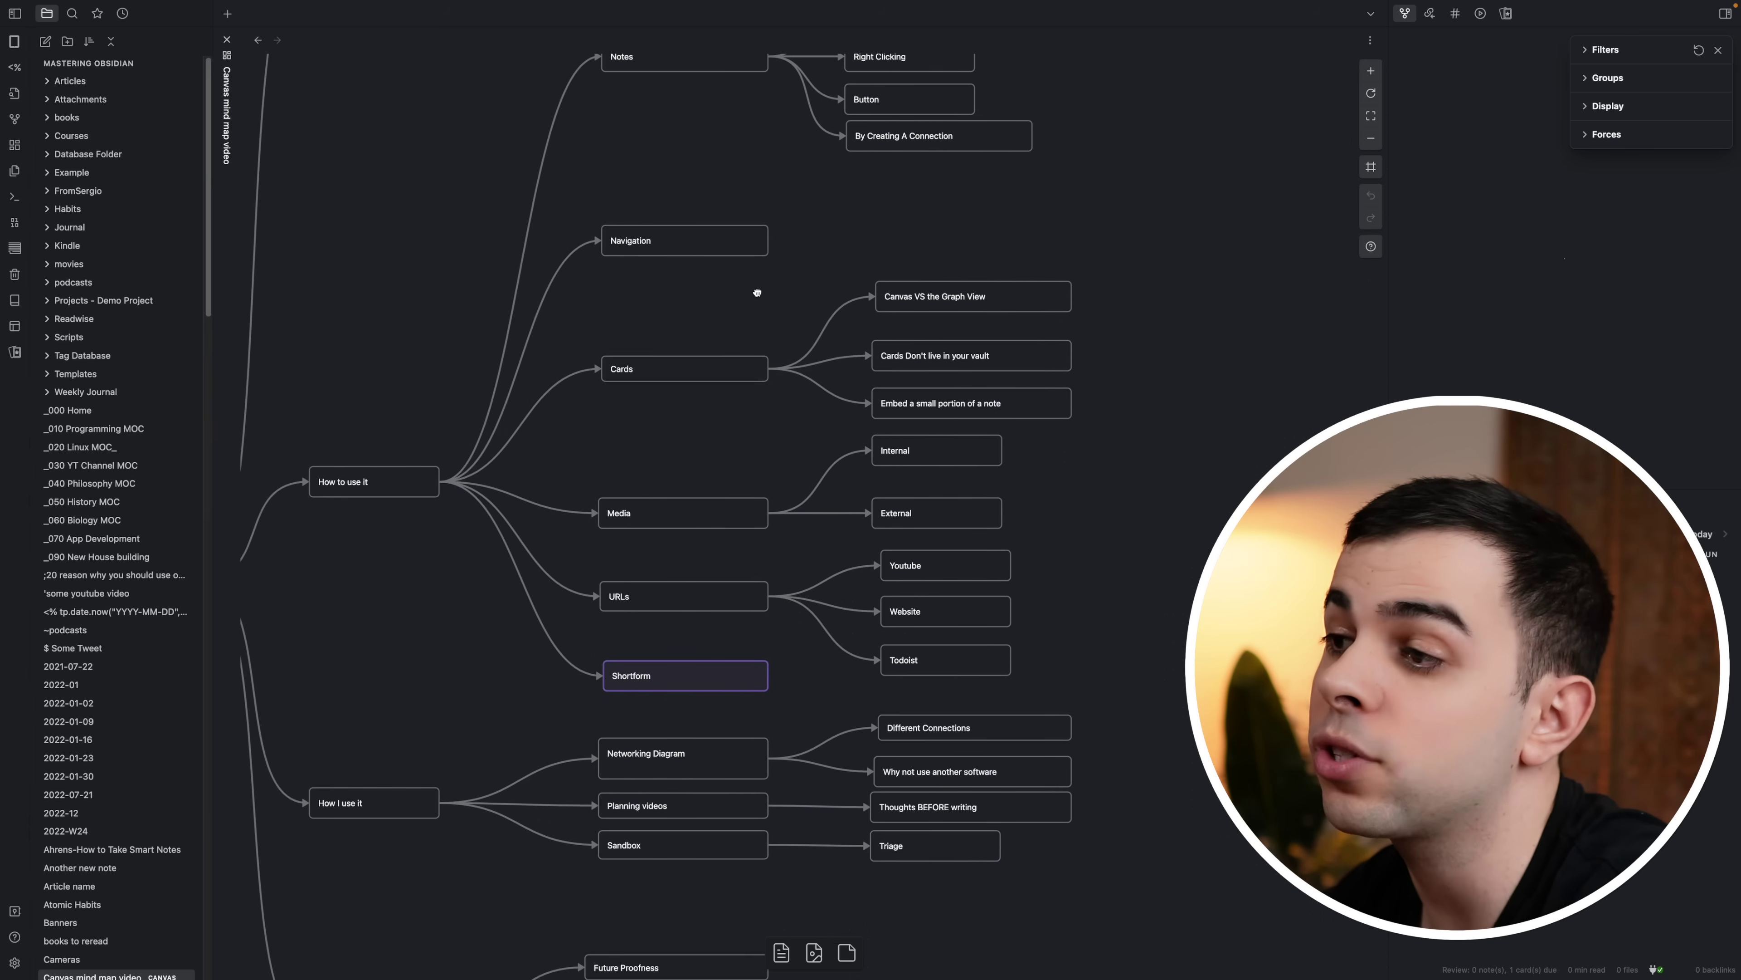
scroll(727, 553, "down", 5)
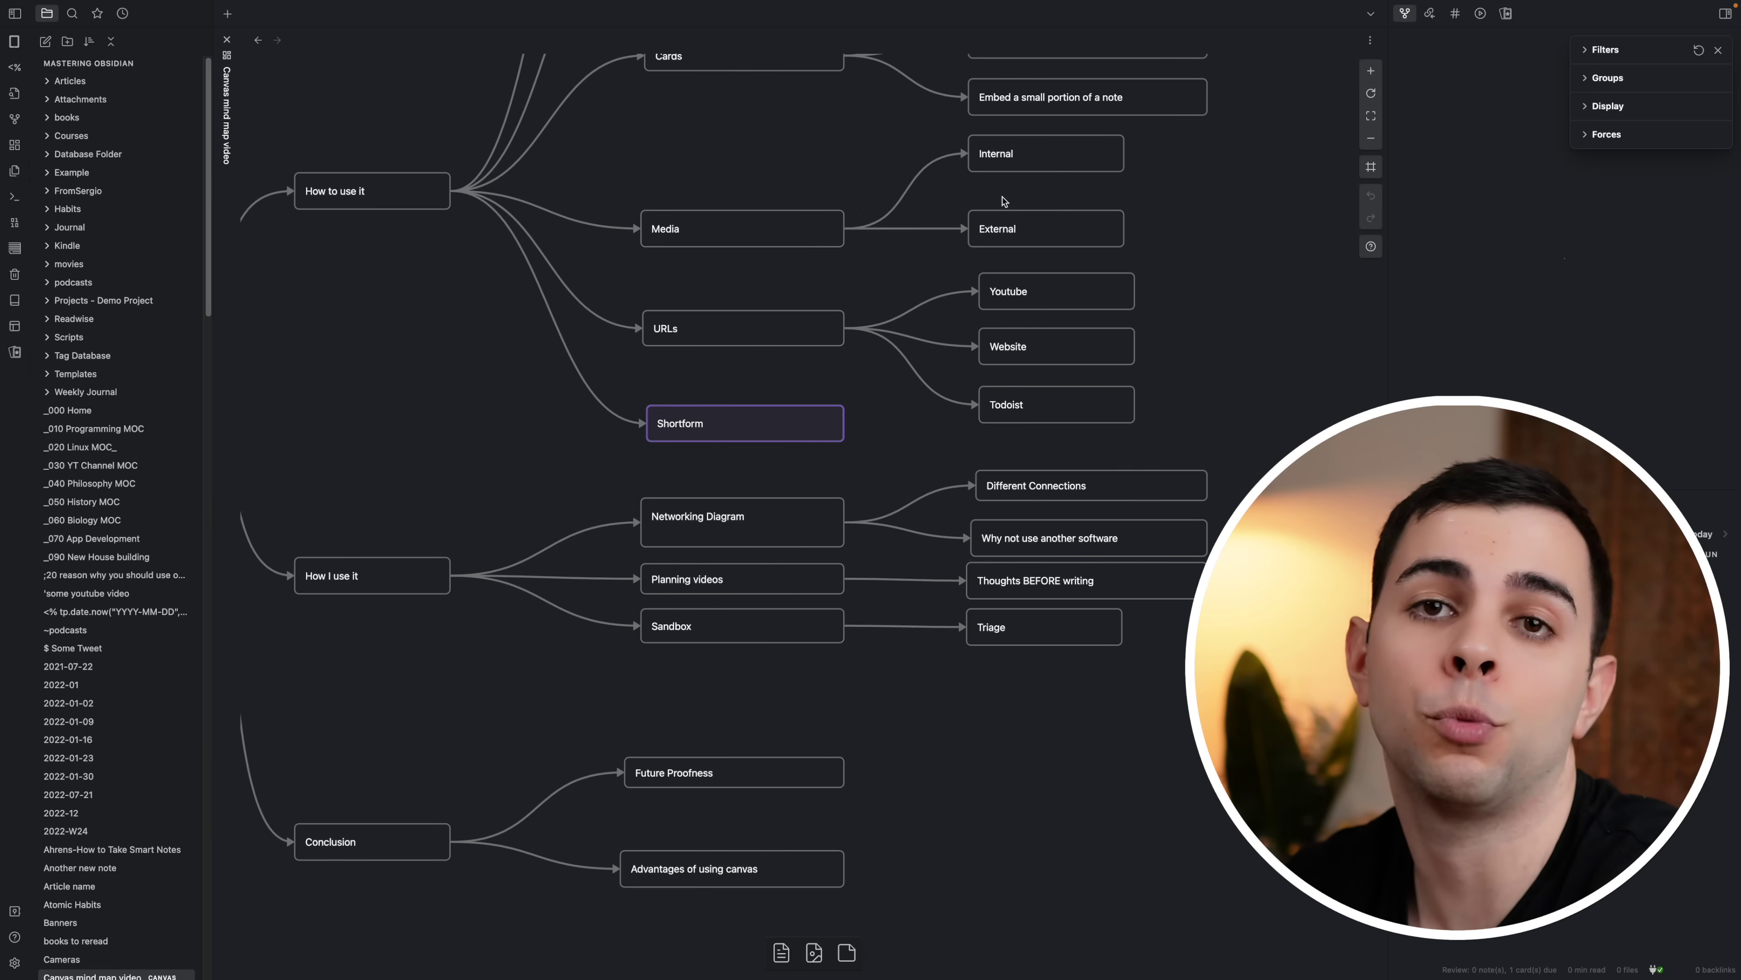
key("shift+1")
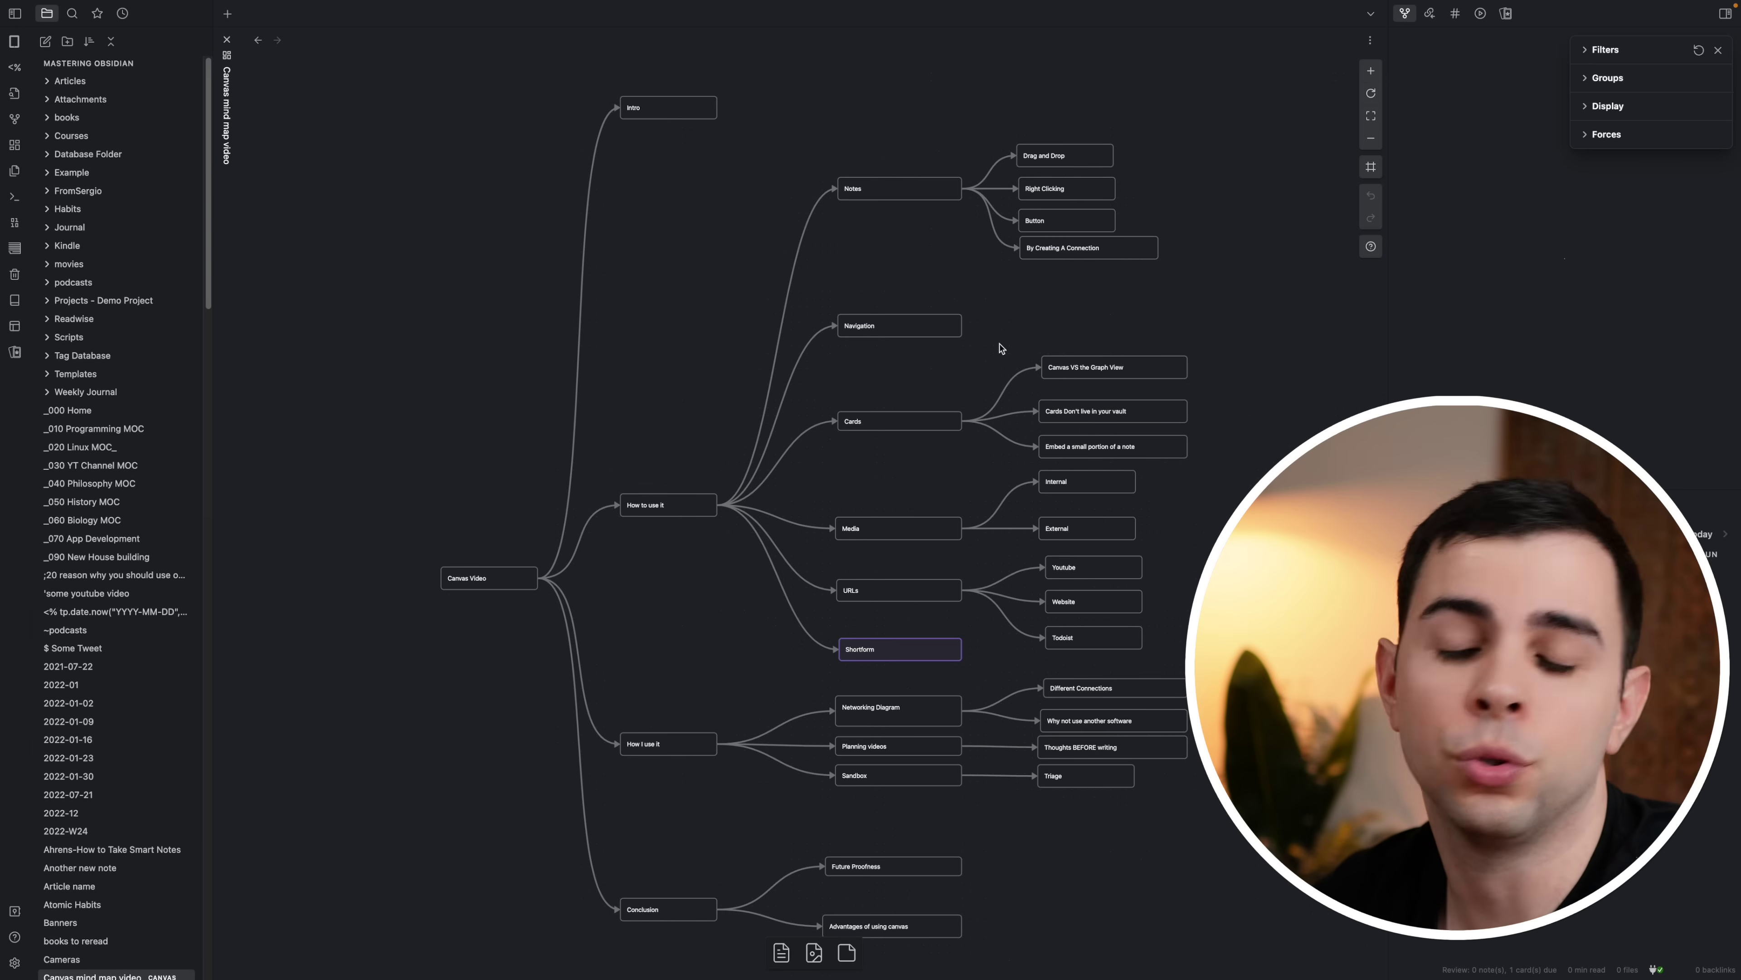
Step: Add a blank Untitled 20 note beside the mind map and zoom the canvas to fit
key("super+shift+n")
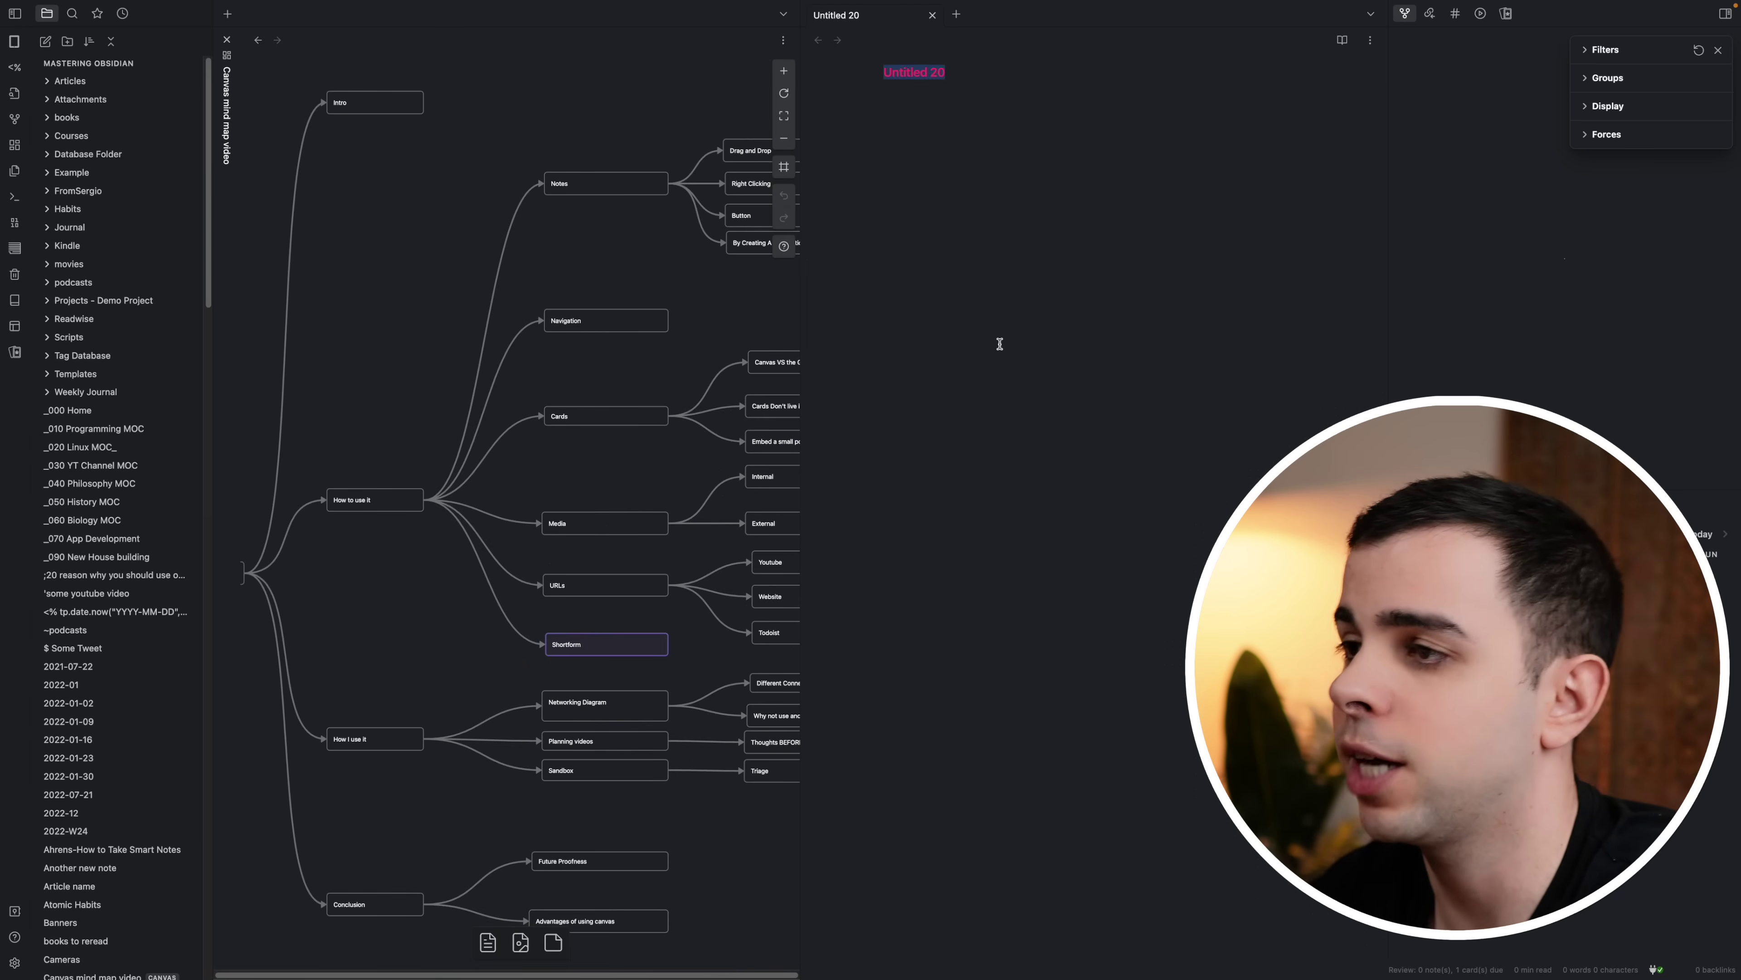
key("Return")
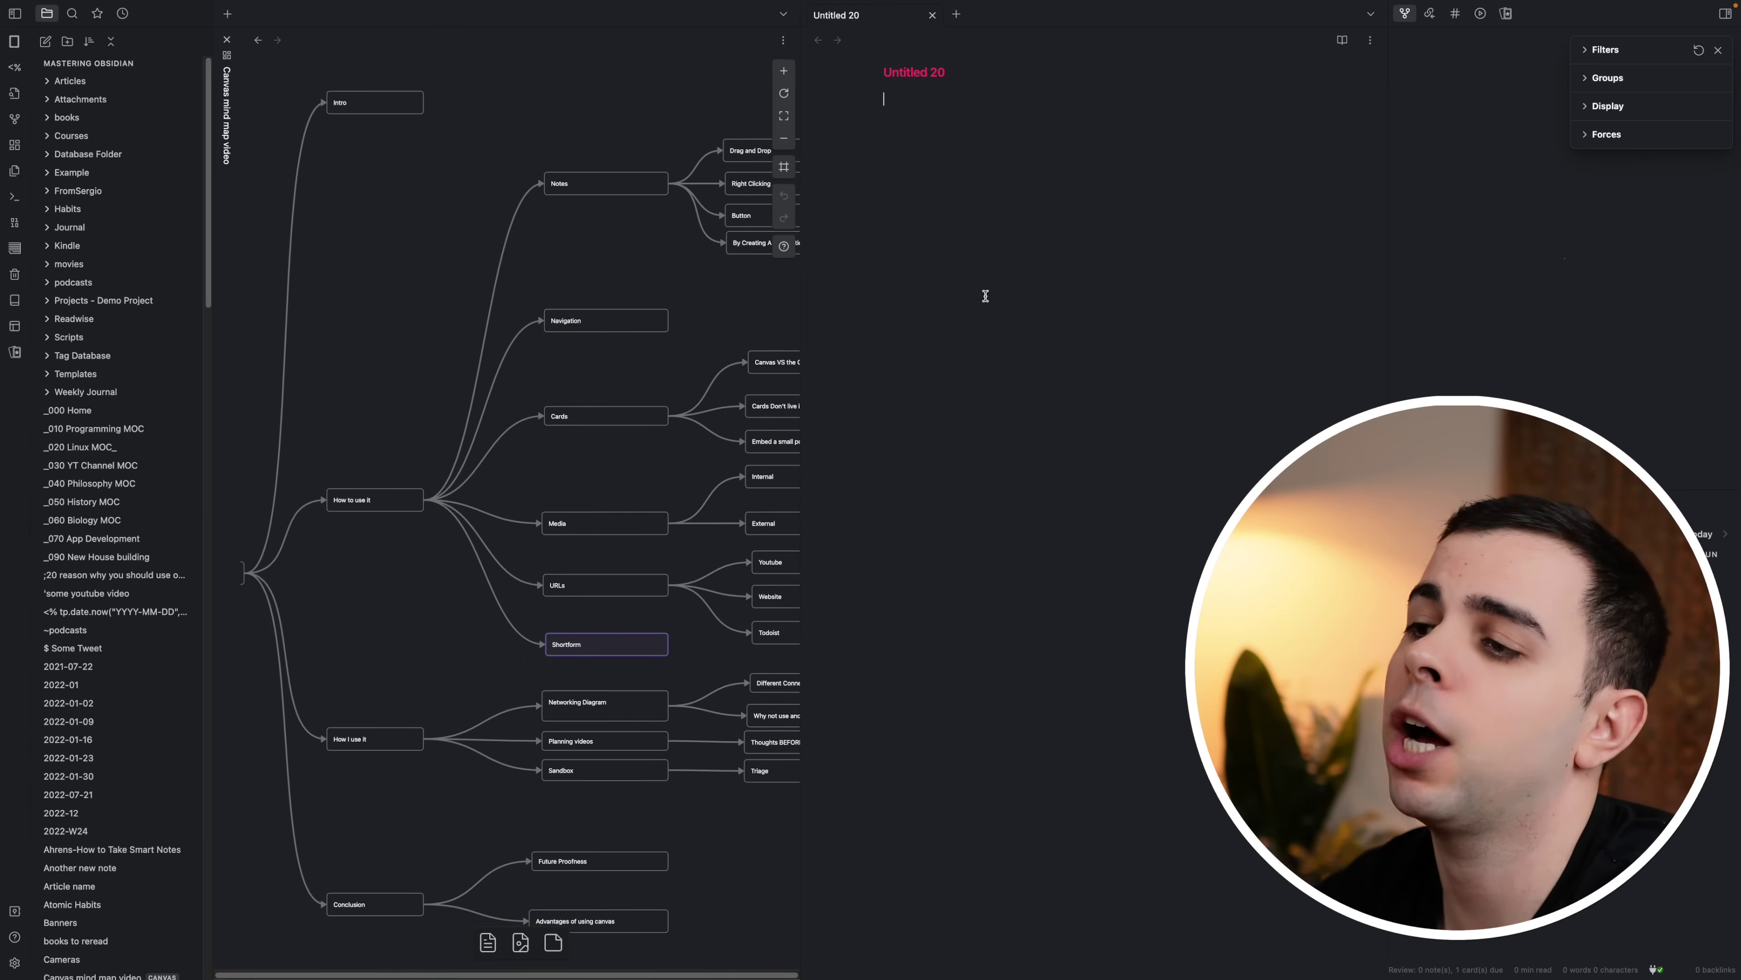
scroll(751, 347, "right", 4)
scroll(750, 347, "up", 1)
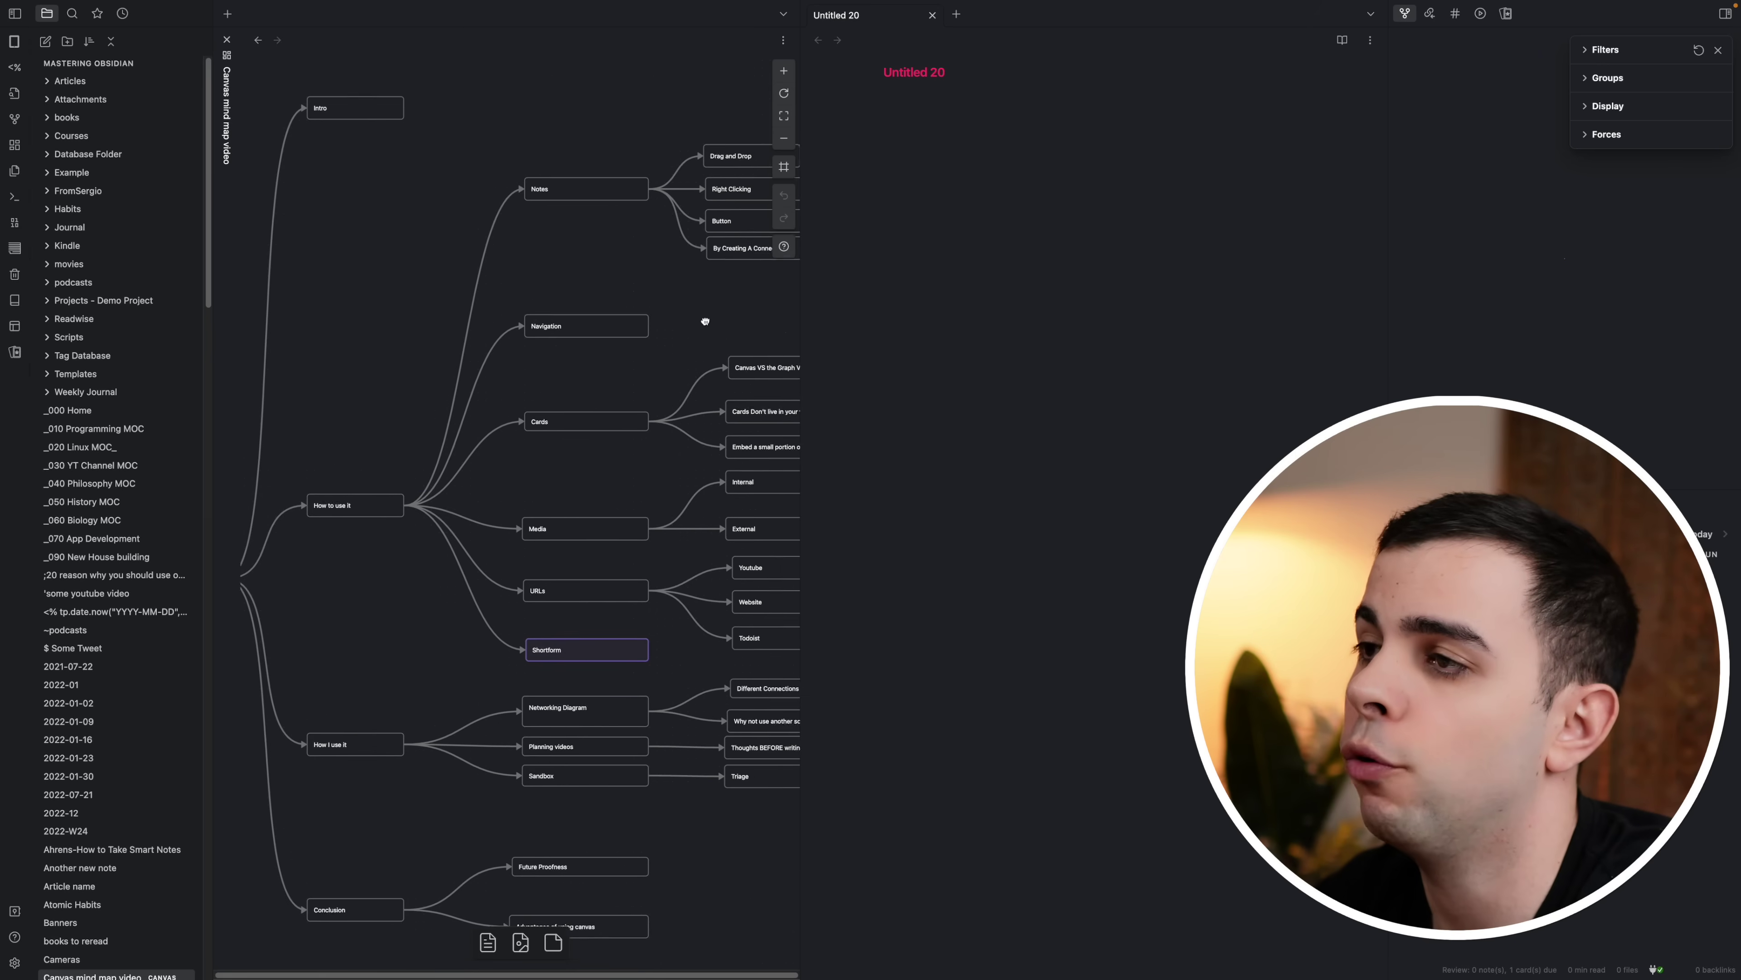
key("shift+1")
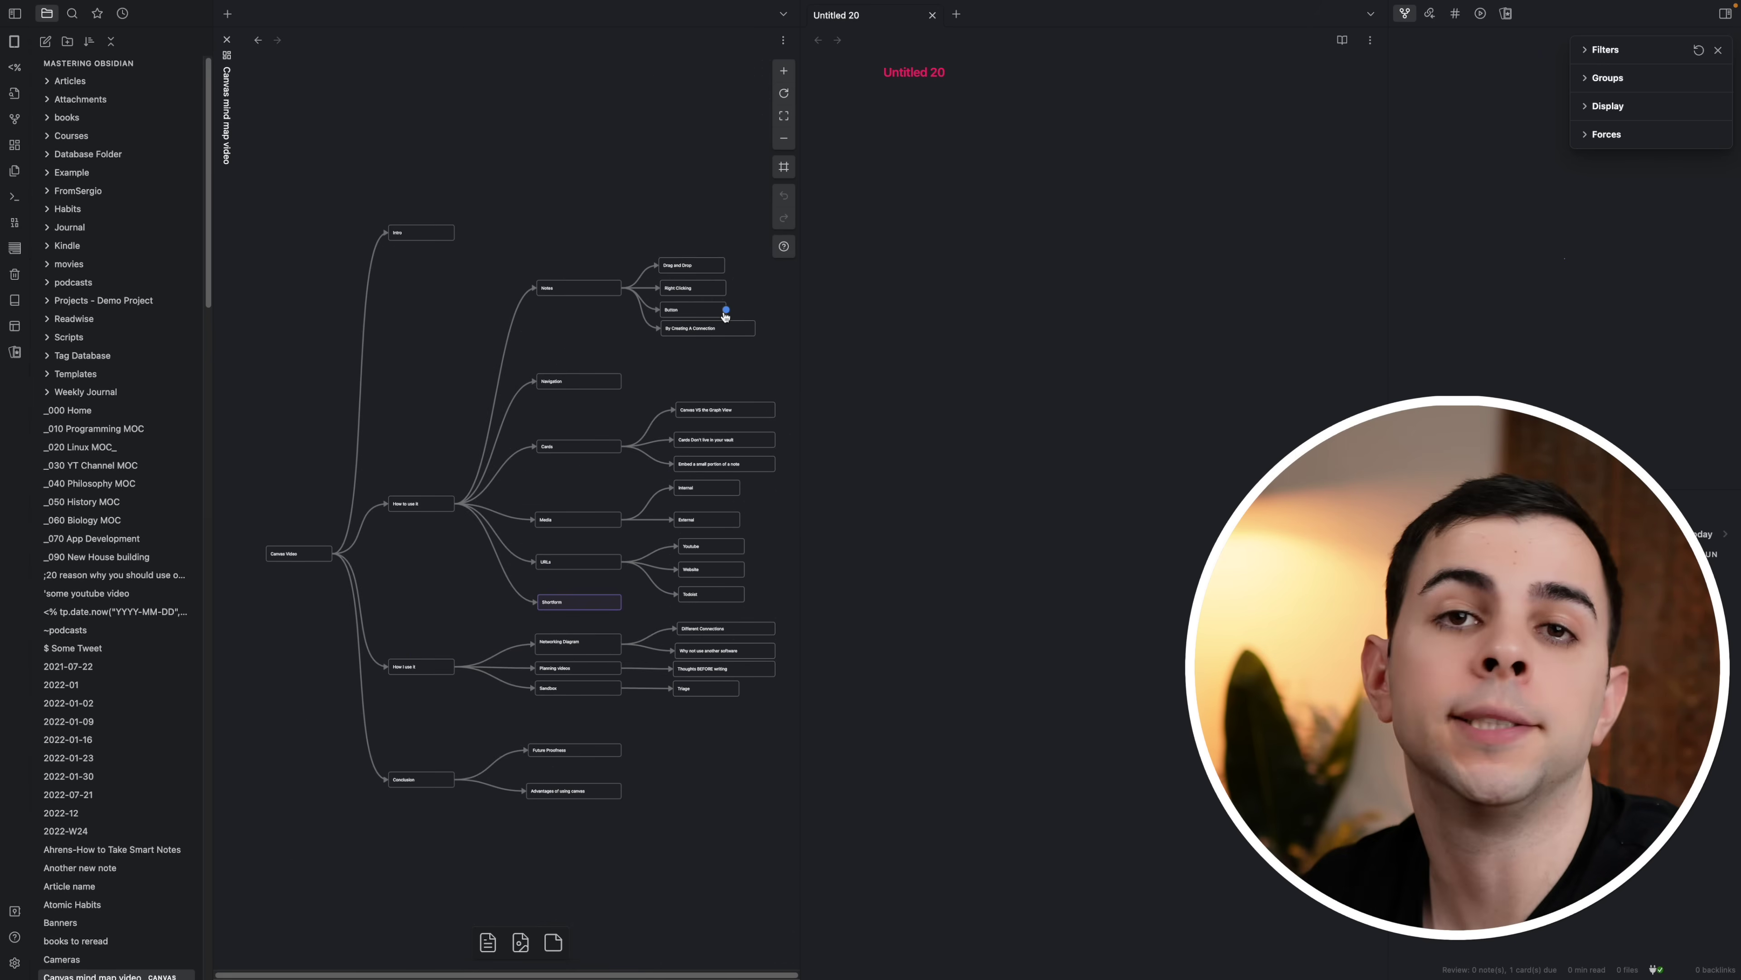